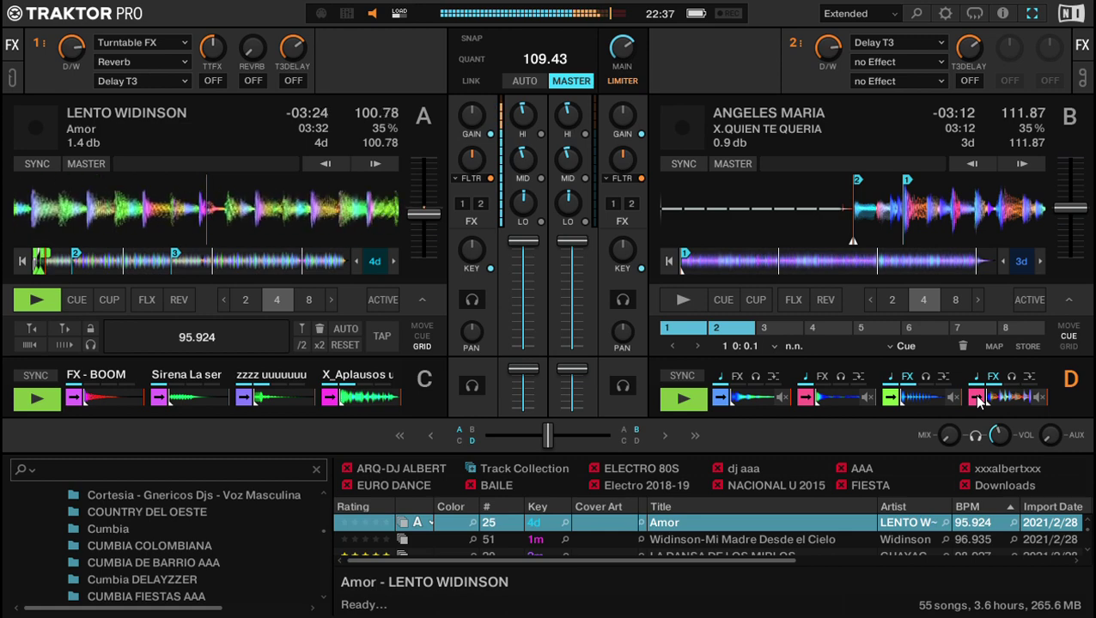
Load the track Luna by Lento Widinson into deck B.
key("space")
key("Down")
key("Up")
key("Up")
key("Up")
key("Up")
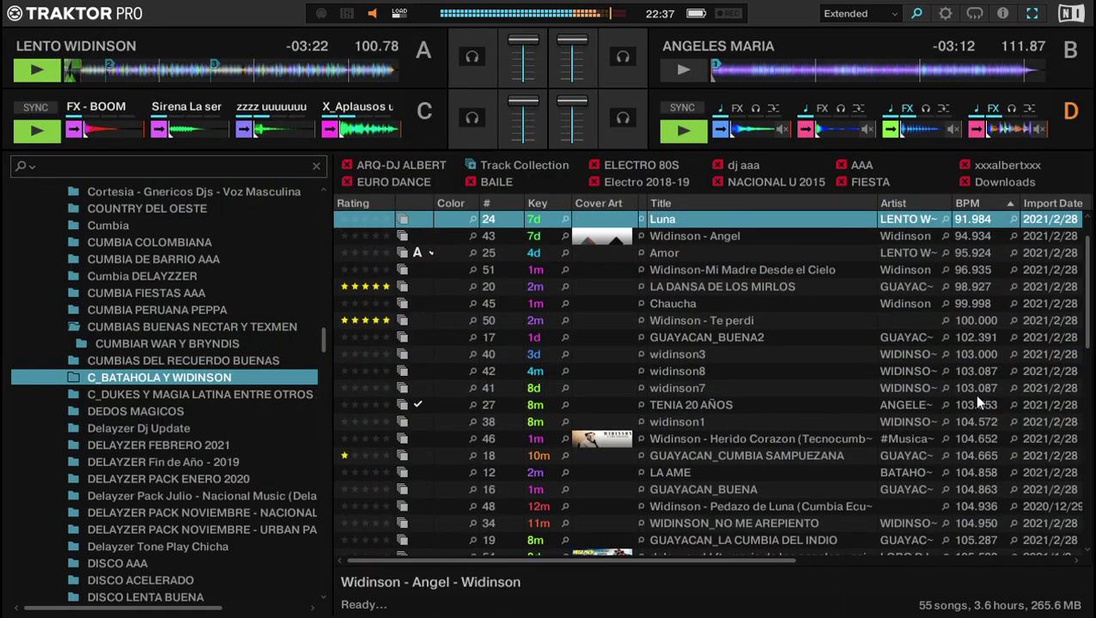
key("Down")
key("ctrl+Right")
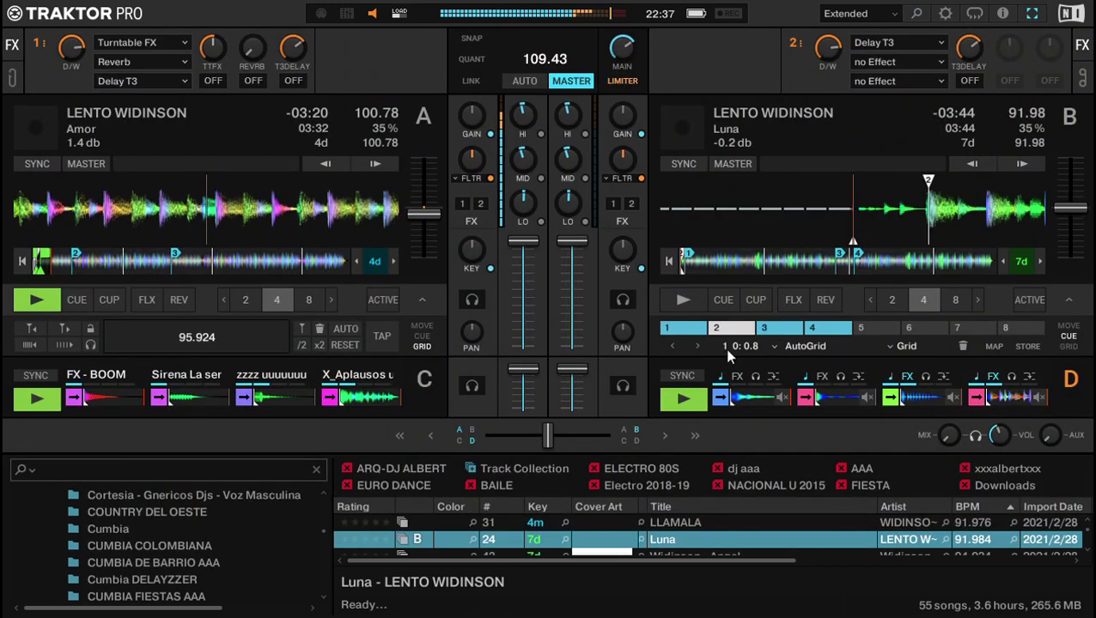
Lower deck B's volume fader and load the track Widinson - Te perdi into deck B.
left_click_drag(577, 262, 578, 367)
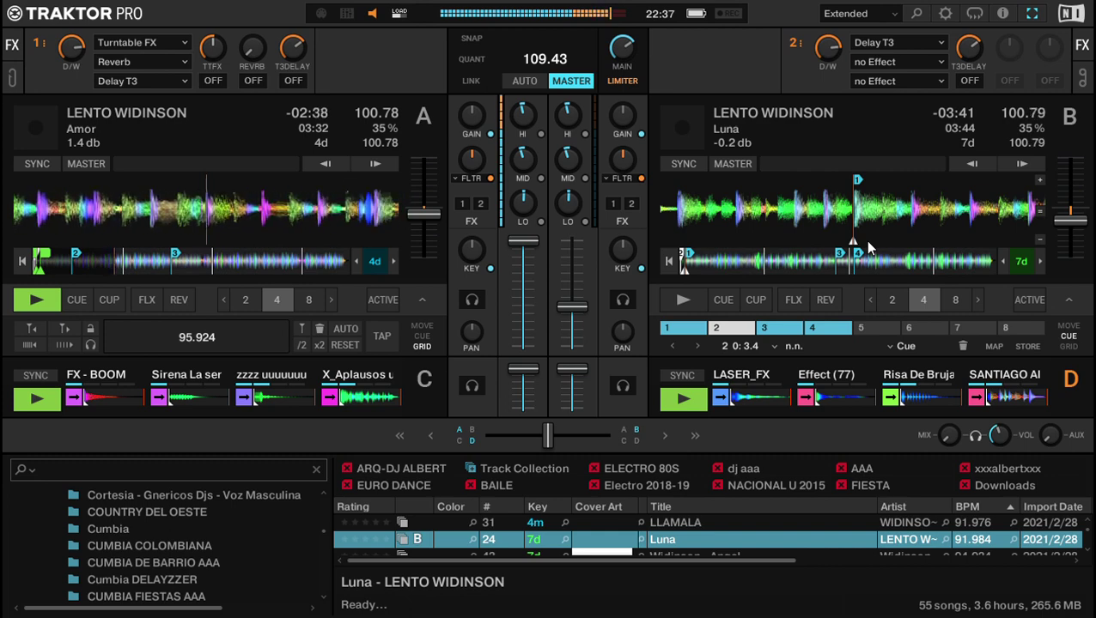
key("space")
key("Down")
key("Up")
key("Up")
key("Up")
key("Down")
key("Down")
key("Down")
key("Down")
key("Down")
key("Down")
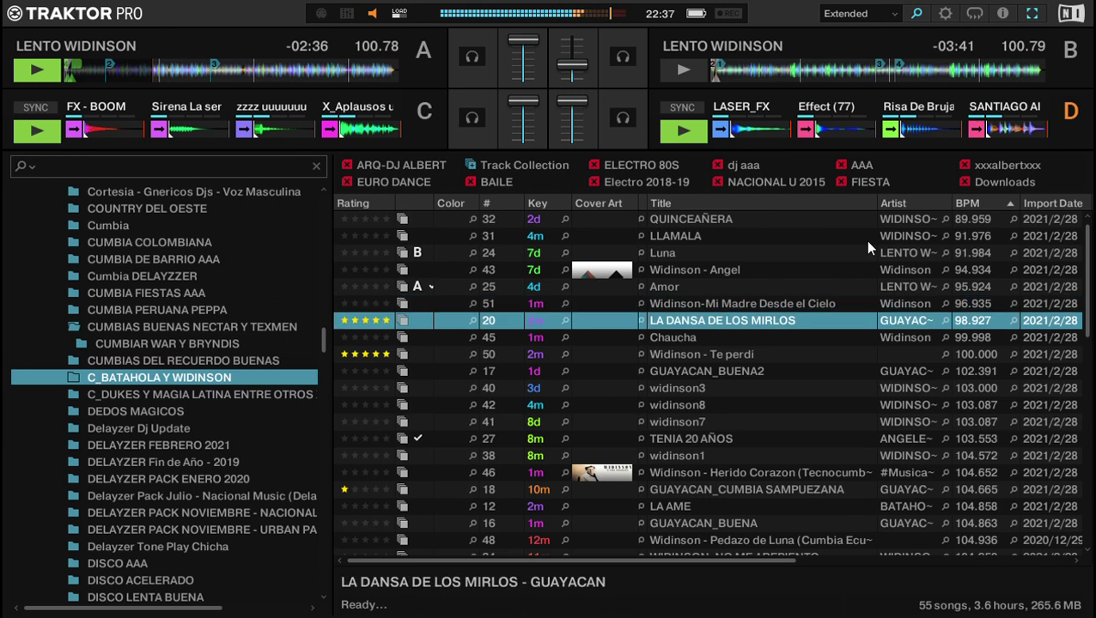
key("Down")
key("Down")
key("ctrl+space")
key("ctrl+Right")
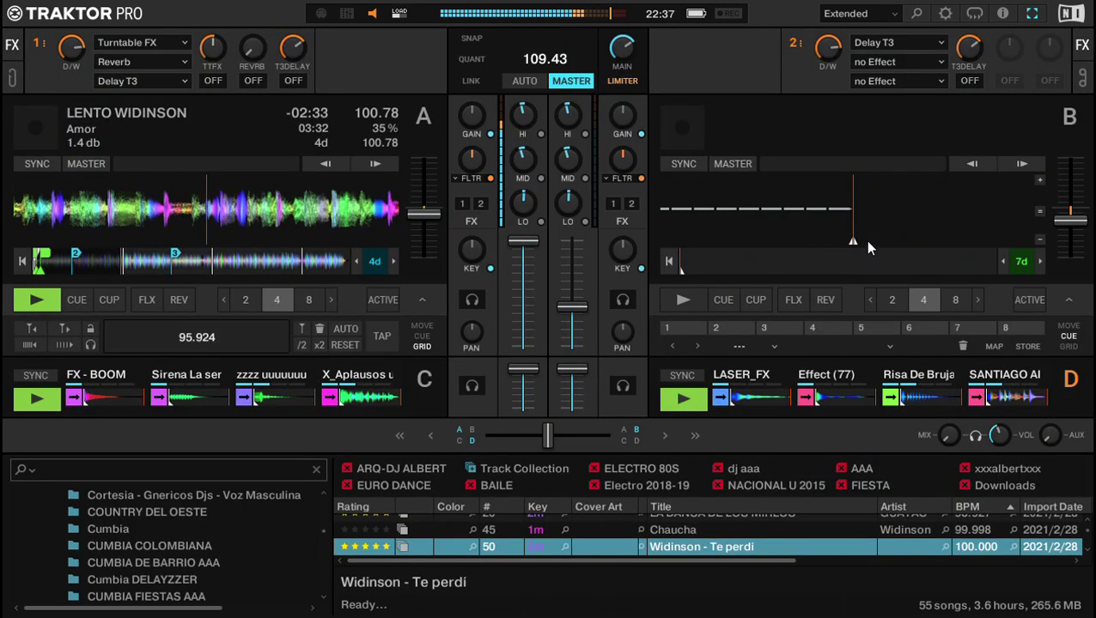
Set deck B's tempo to 100.55 BPM and start its track from the hotcue 1 loop.
key("plus")
key("plus")
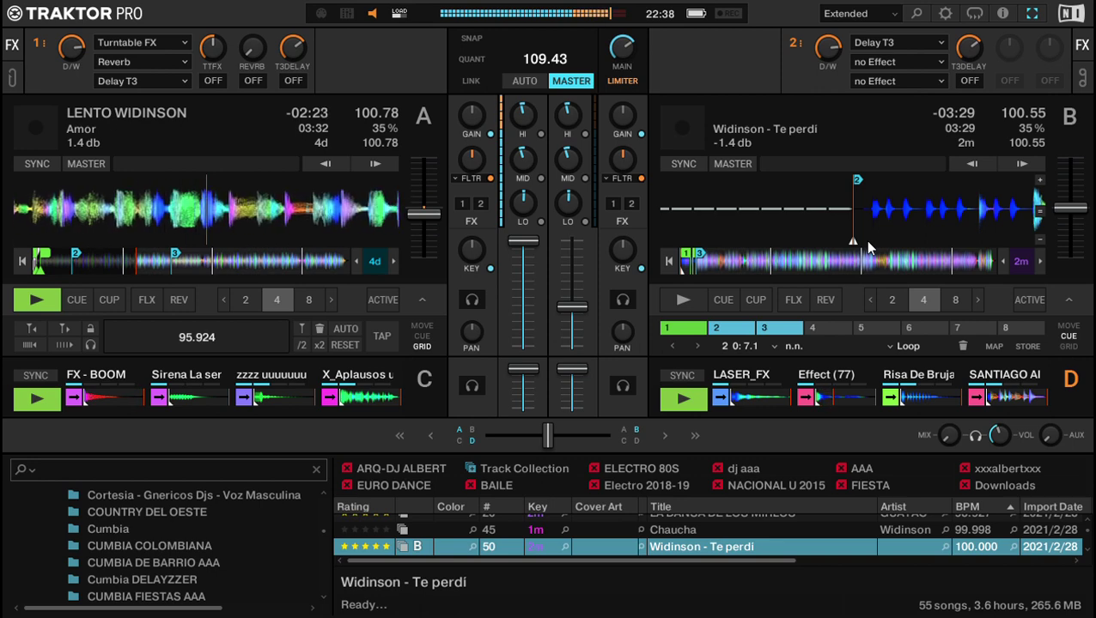
key("7")
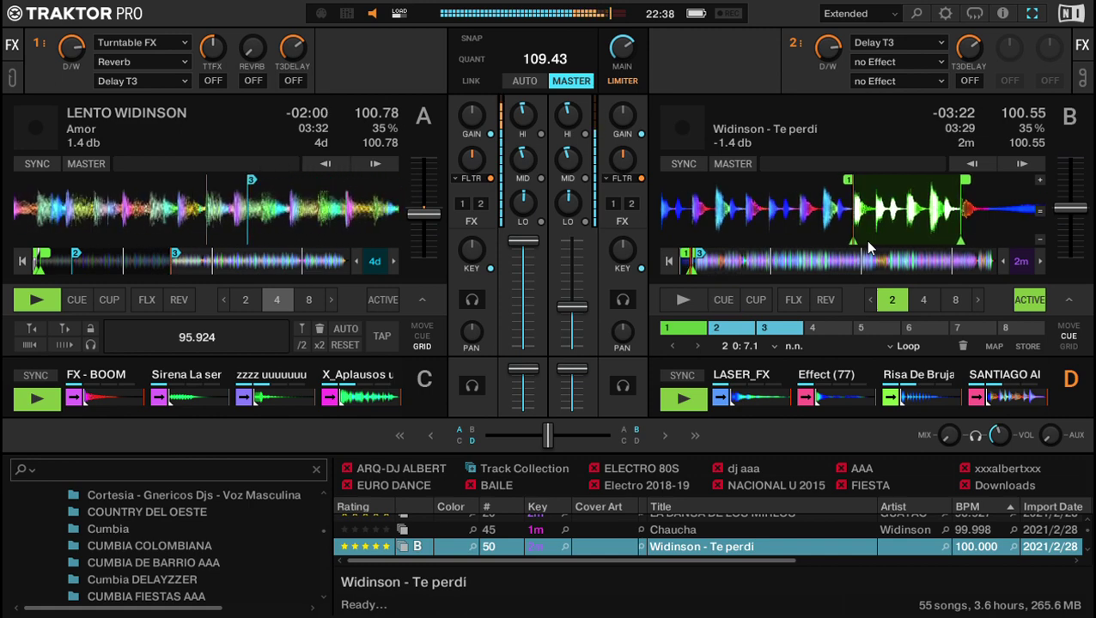
key("space")
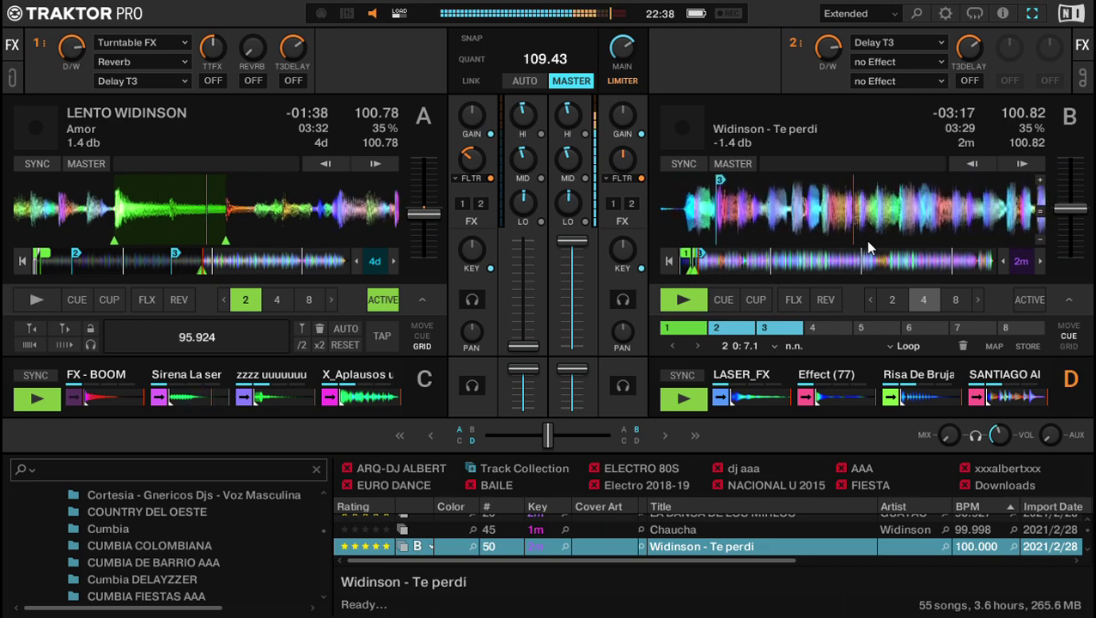
Load the track widinson8 into deck A.
key("Down")
key("ctrl+space")
key("Down")
key("Down")
key("Down")
key("Down")
key("Up")
key("Up")
key("Up")
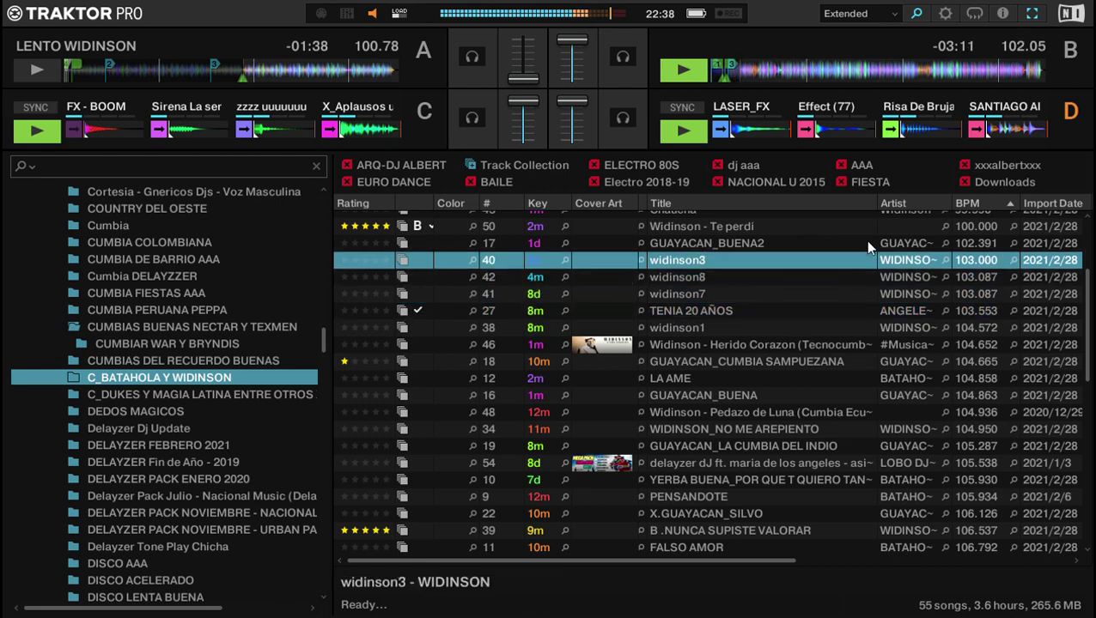
key("Tab")
key("ctrl+Left")
key("Up")
key("Down")
key("Down")
key("ctrl+Left")
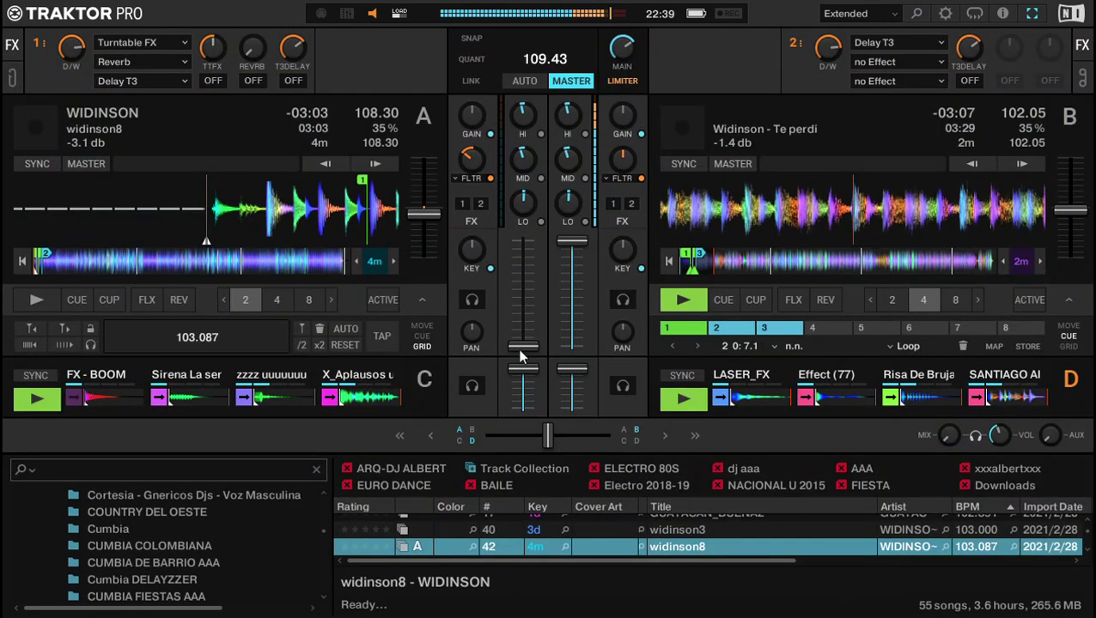
Jump deck A to its hotcue 1 loop and reset its tempo to 103.09 BPM.
key("1")
scroll(284, 201, "up", 5)
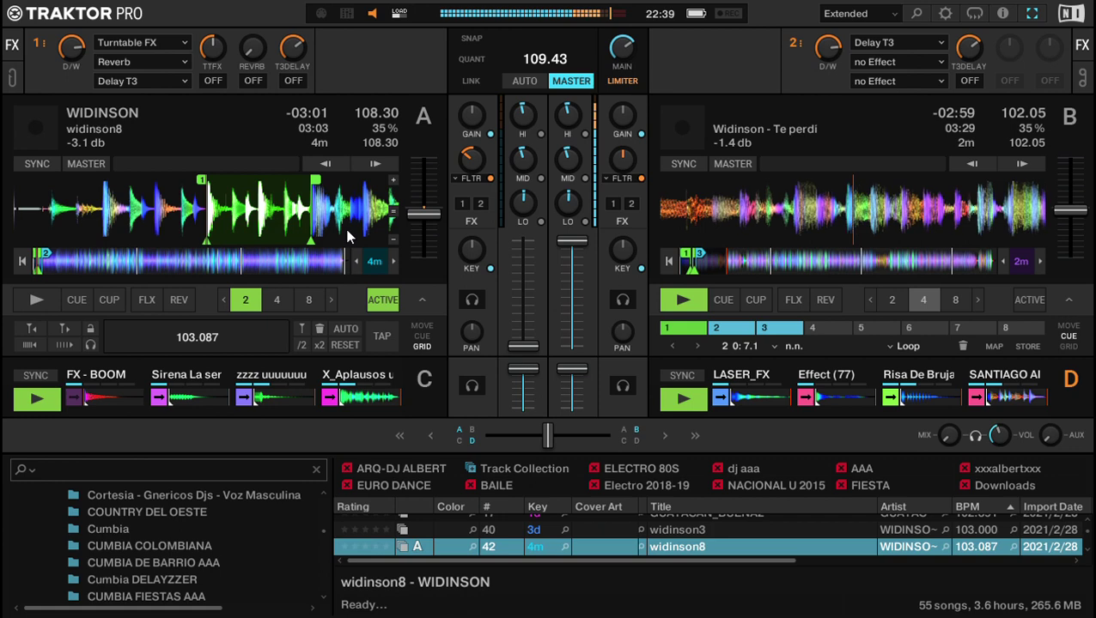
key("BackSpace")
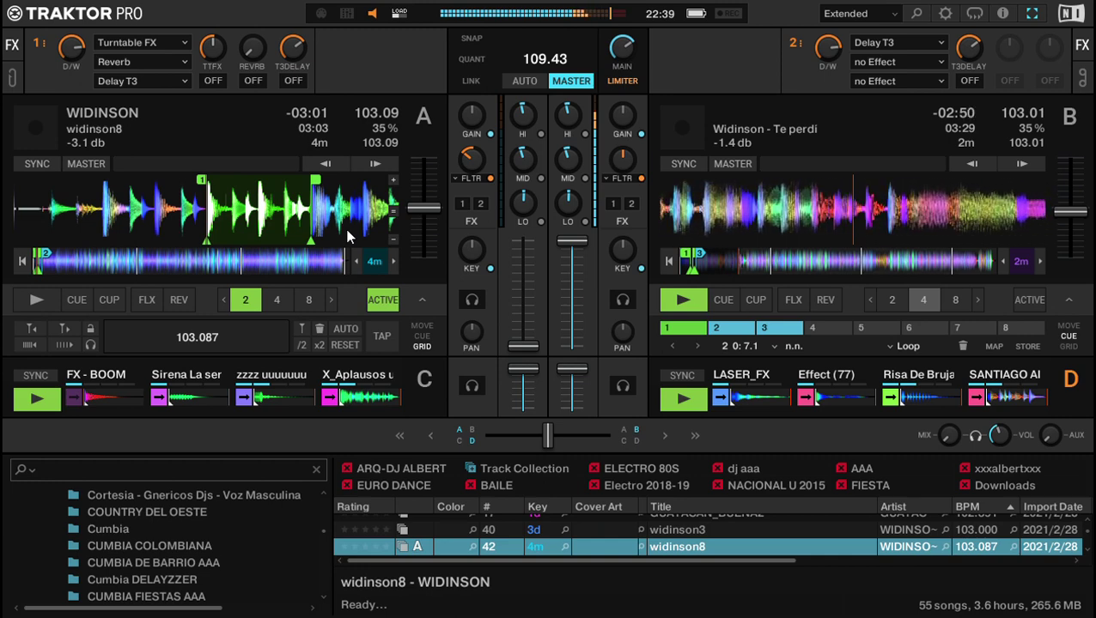
Reset deck A's filter to neutral and start widinson8, nudging it into time with deck B.
double_click(468, 168)
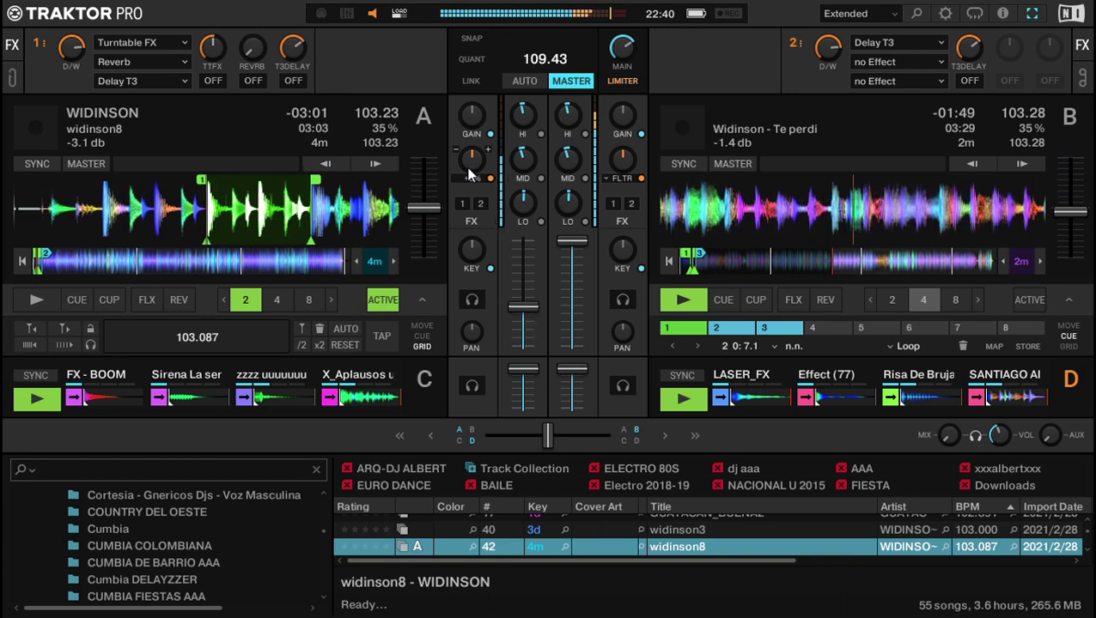
key("space")
key("Right")
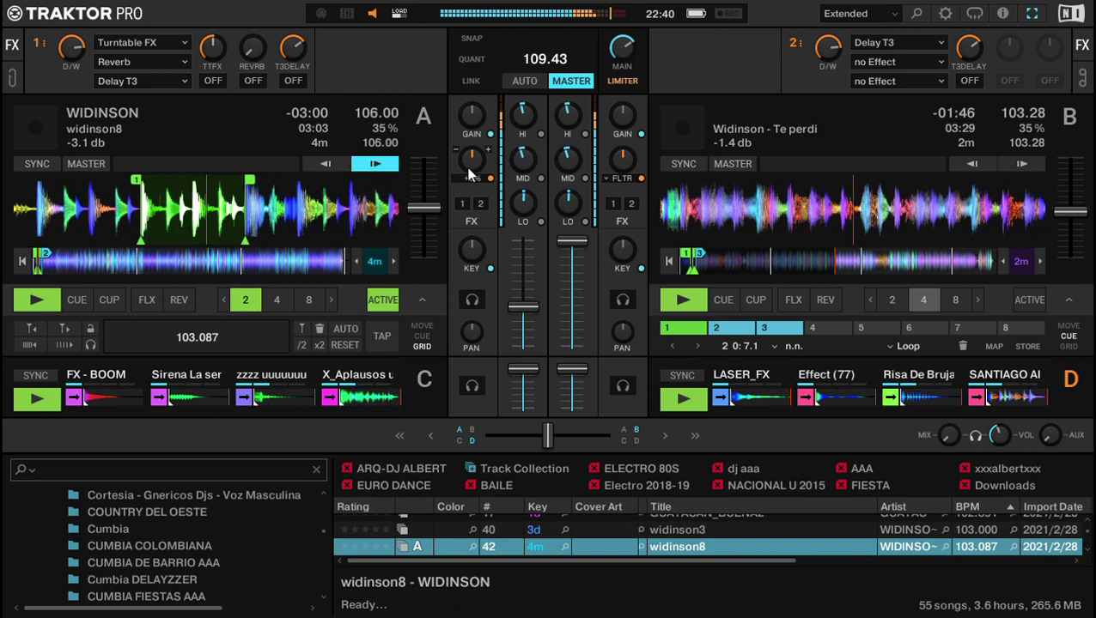
key("Left")
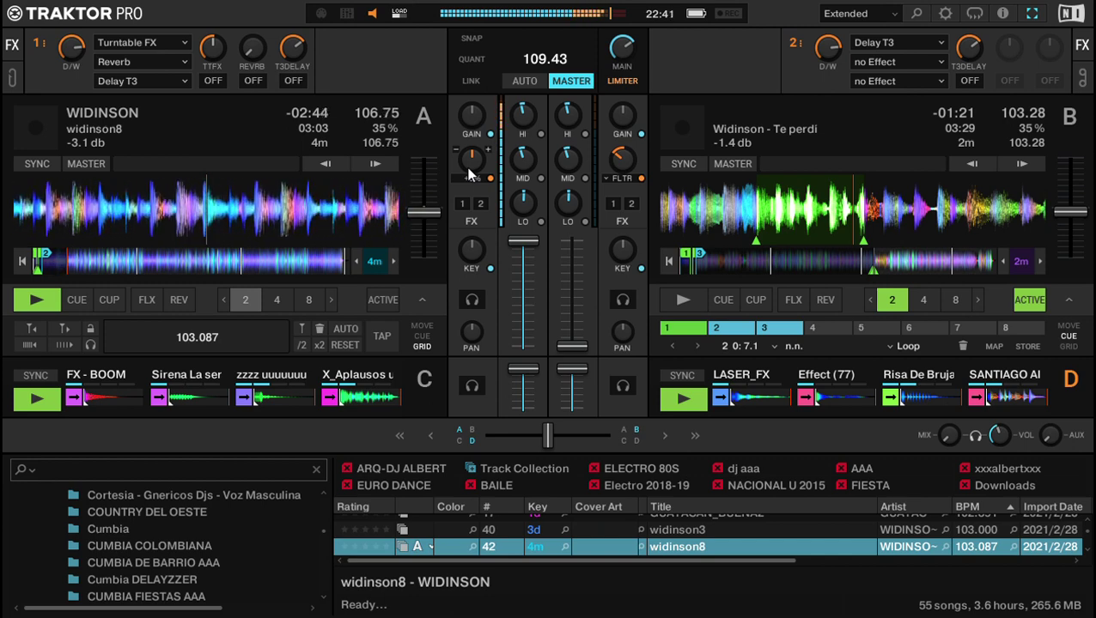
Load PENSANDOTE by Batahola from the C_BATAHOLA Y WIDINSON folder into deck B.
key("space")
key("Down")
scroll(689, 330, "up", 4)
scroll(706, 314, "down", 7)
left_click(206, 360)
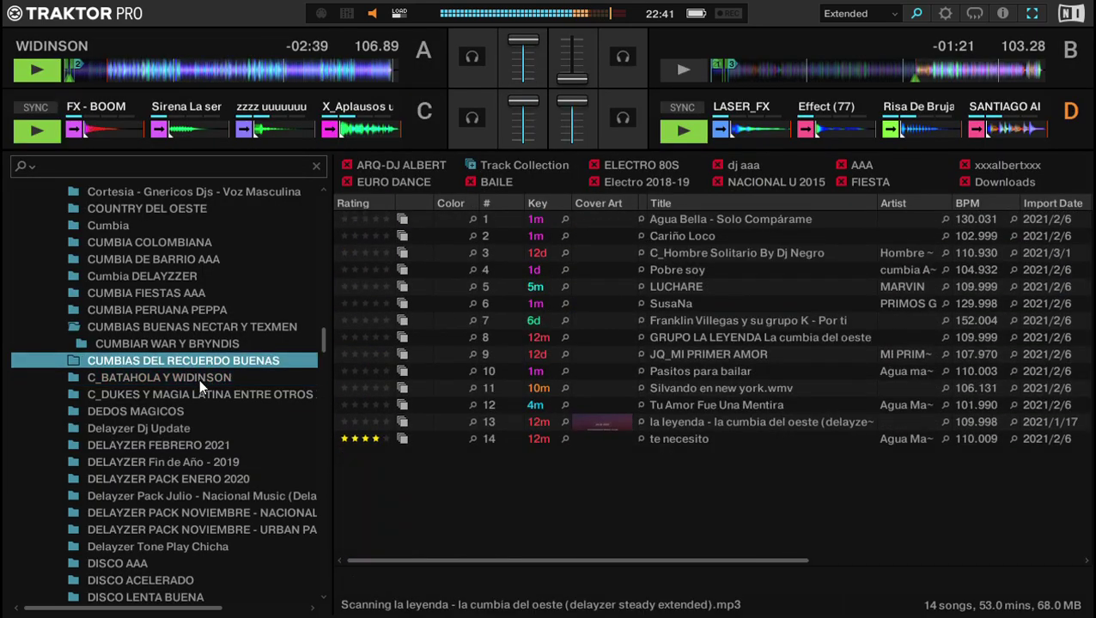
left_click(197, 378)
scroll(739, 333, "down", 2)
left_click(726, 285)
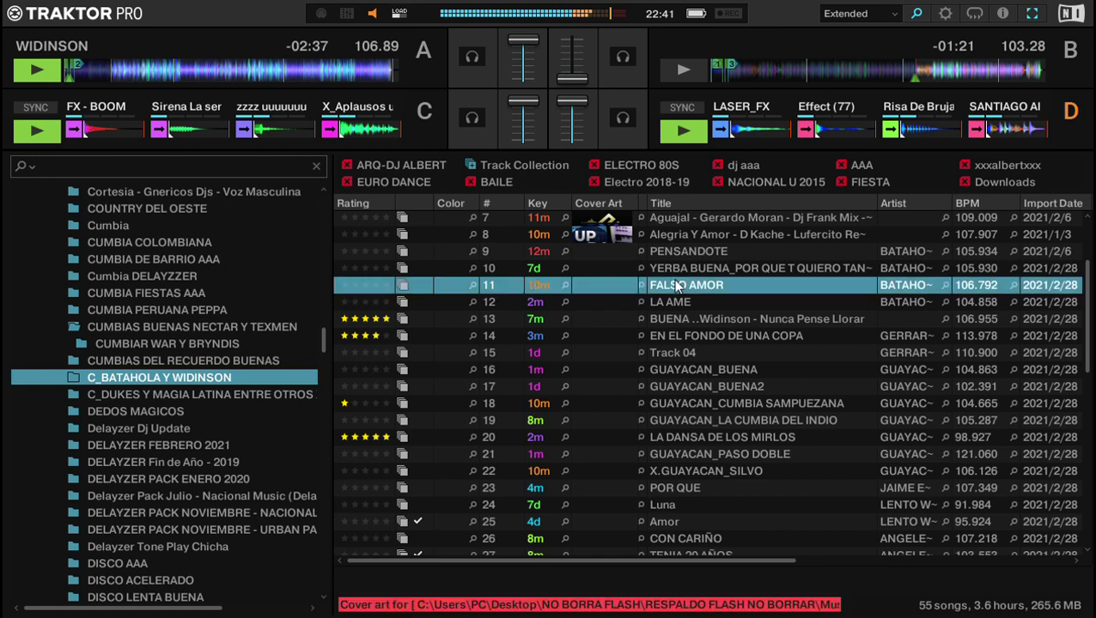
left_click(717, 269)
left_click(699, 251)
key("ctrl+space")
key("ctrl+Right")
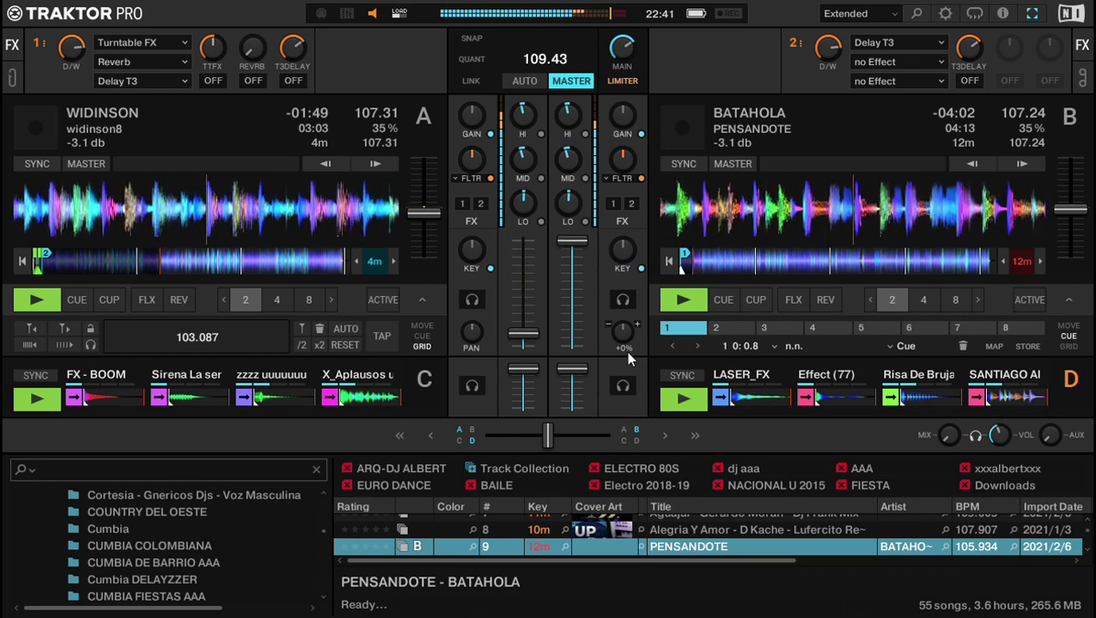
Load FALSO AMOR by Batahola into deck A and start its playback.
key("Down")
key("ctrl+Tab")
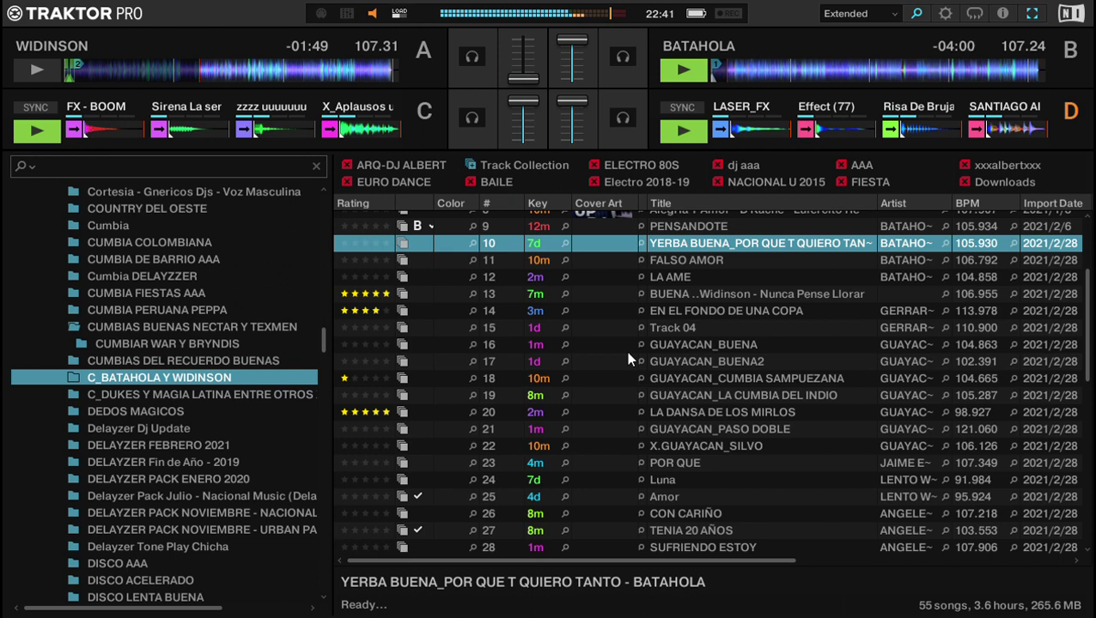
key("Down")
key("ctrl+Tab")
key("ctrl+Left")
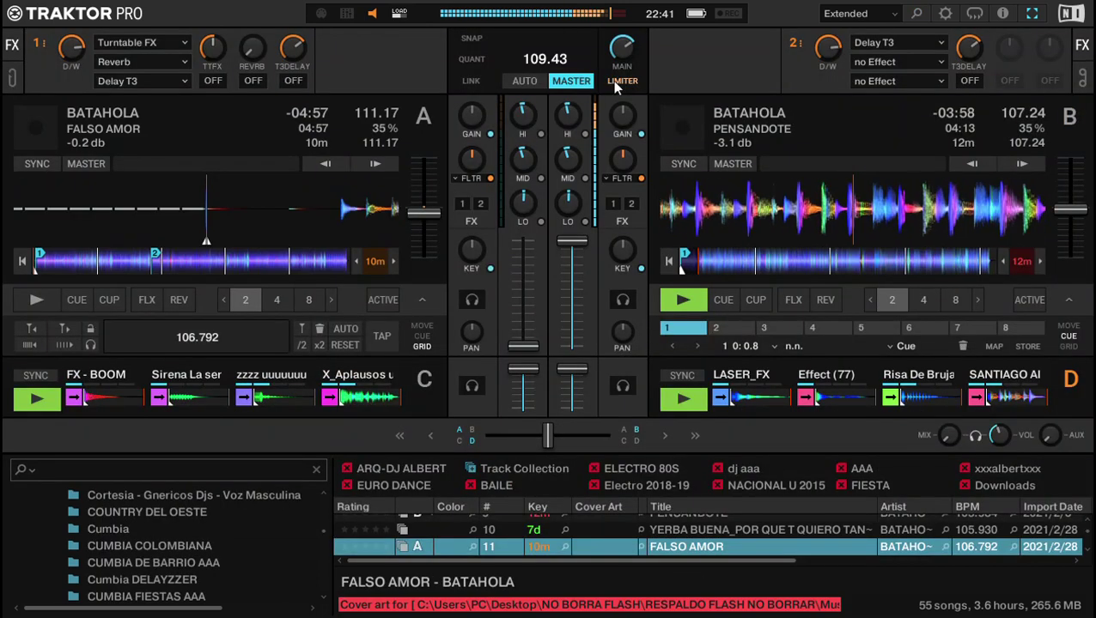
mouse_move(979, 412)
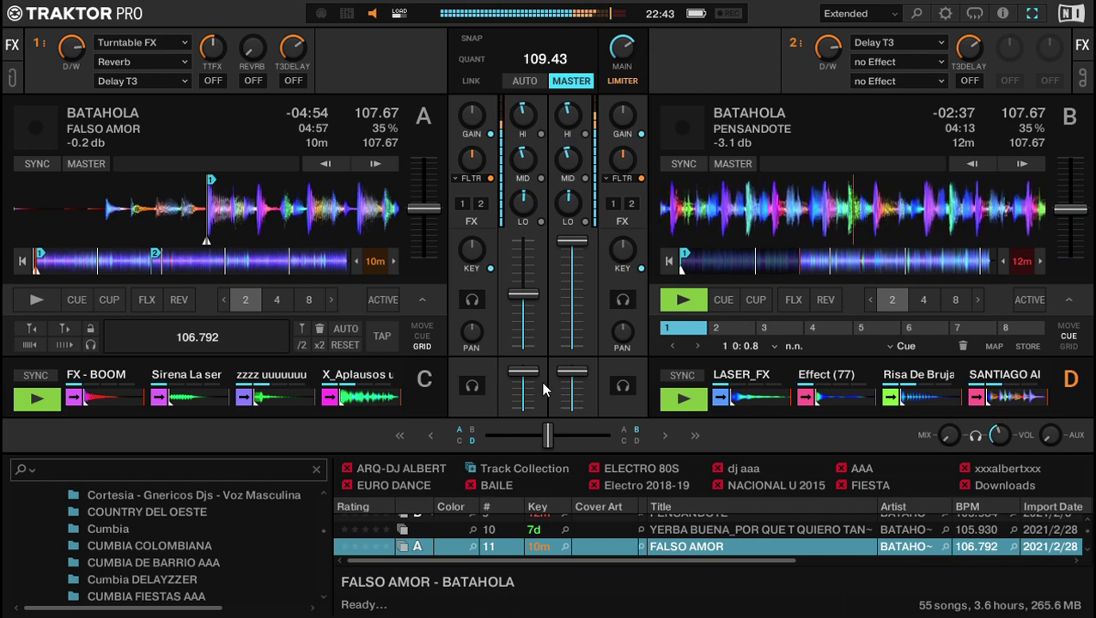
key("space")
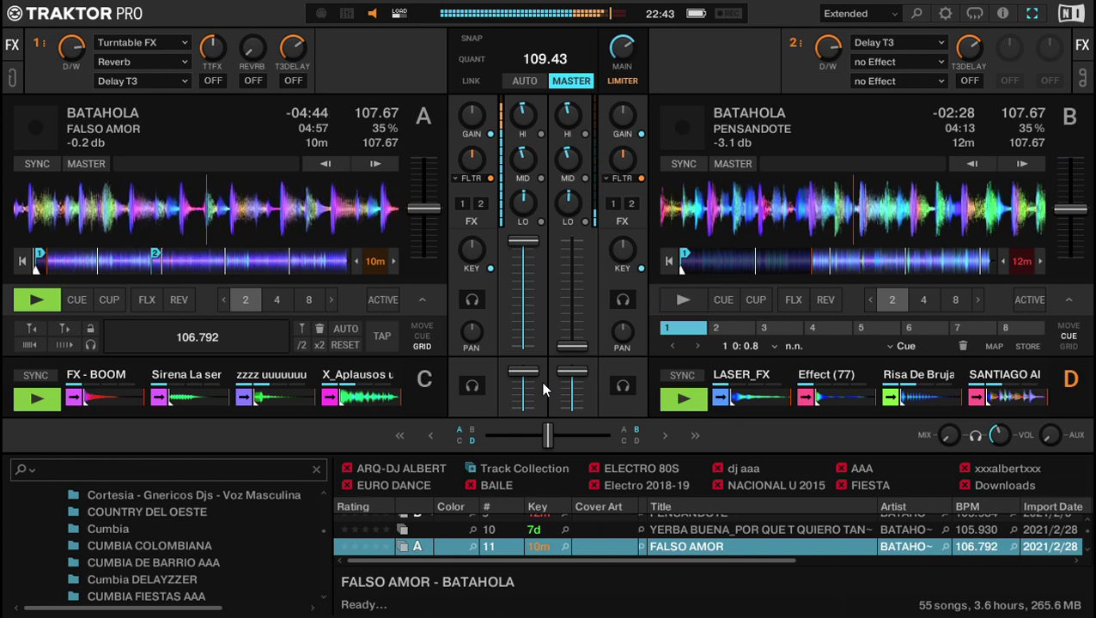
Load YERBA BUENA_POR QUE T QUIERO TANTO into deck B.
key("space")
key("Down")
key("Down")
key("Down")
key("Down")
key("Up")
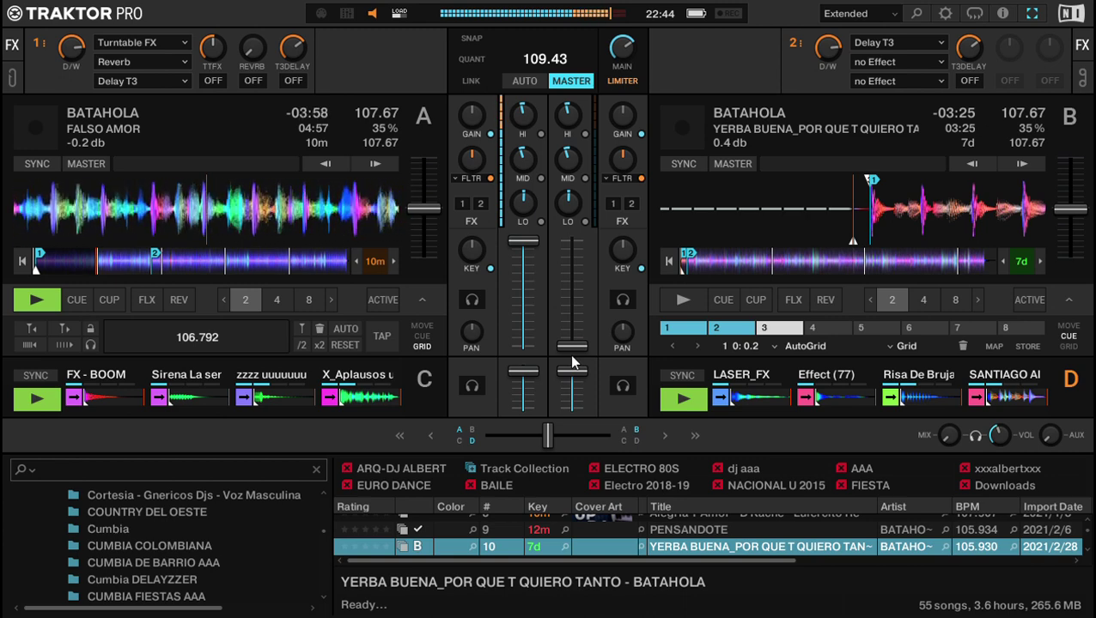
Delete hotcue 3, the AutoGrid marker, from deck B's track and start playback from hotcue 1.
key("shift+9")
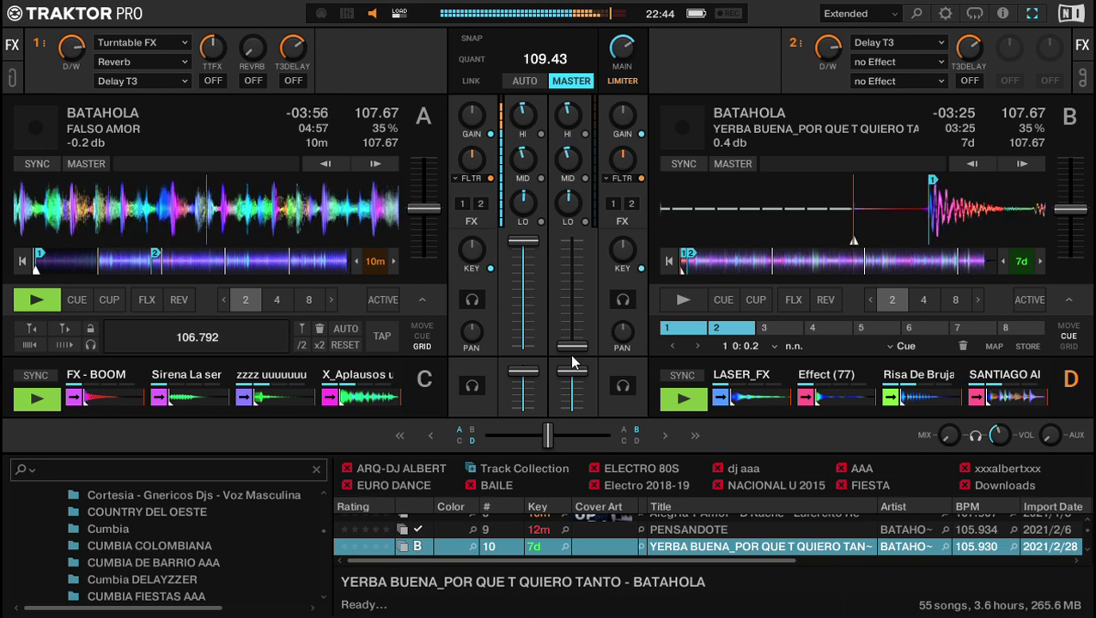
key("7")
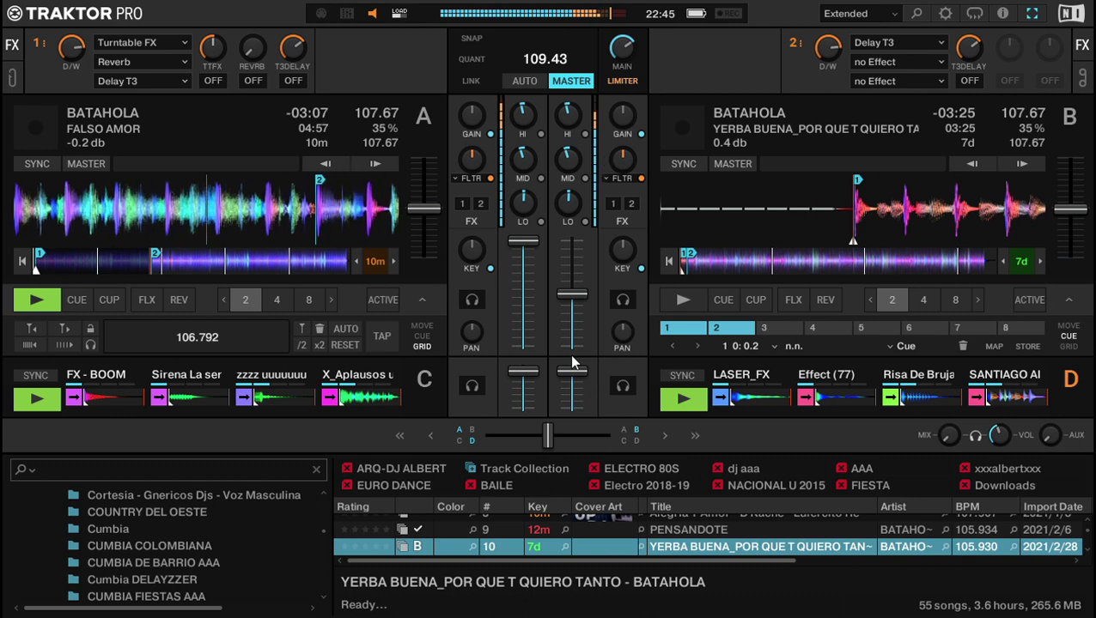
key("k")
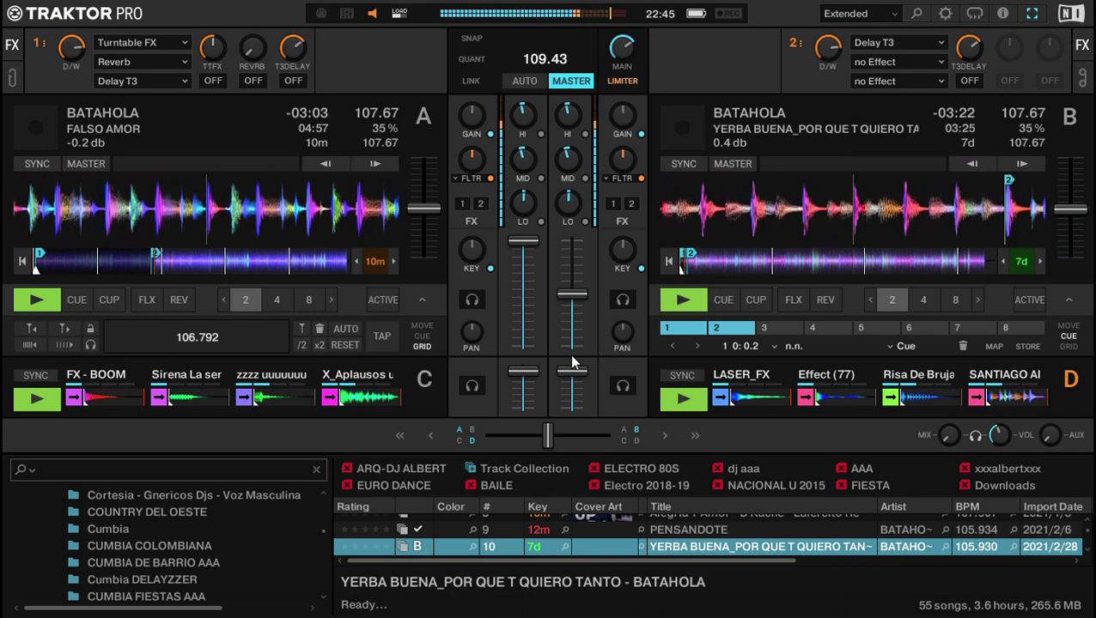
Raise deck B's volume fader to full to bring in the new track.
key("Up")
key("Up")
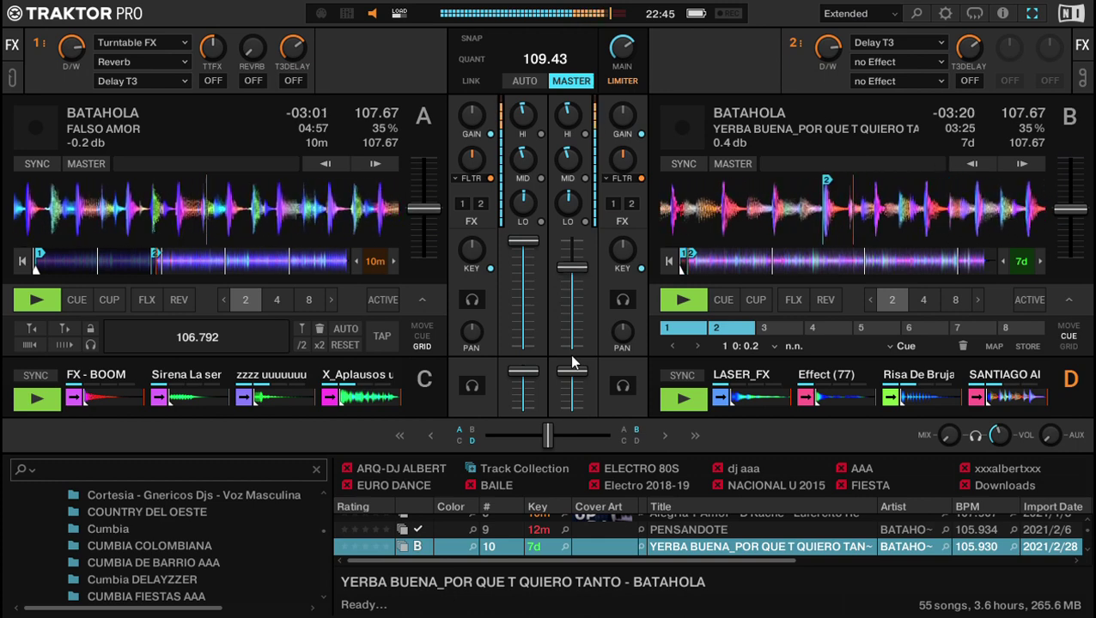
key("Up")
key("Up")
Fade deck A's volume fader down to zero and stop deck A.
key("Down")
key("Down")
key("Down")
key("Down")
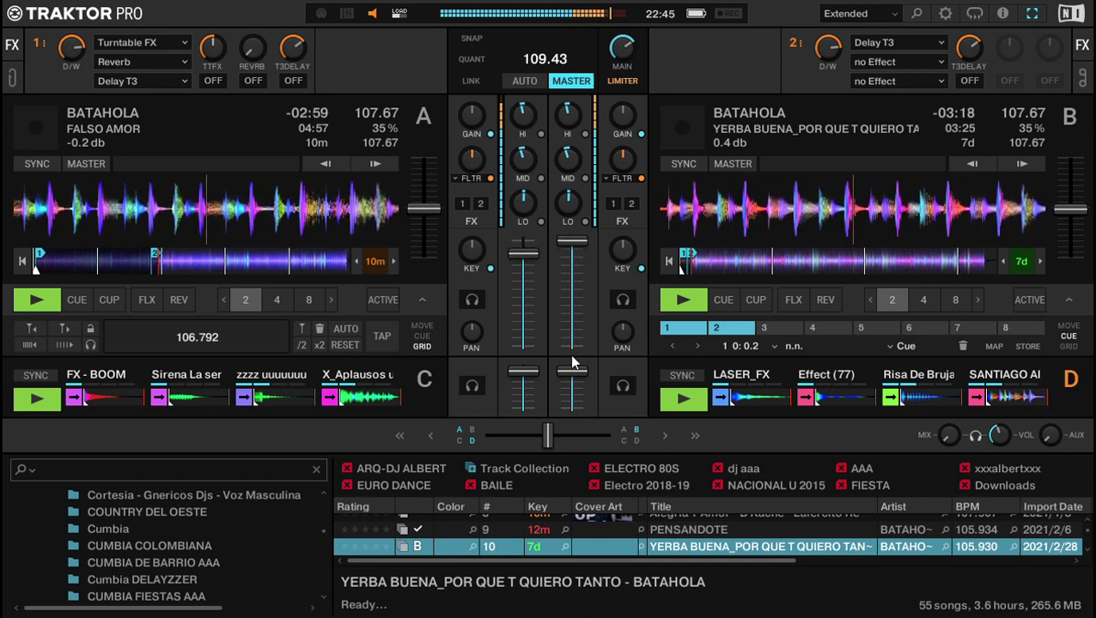
key("Down")
key("1")
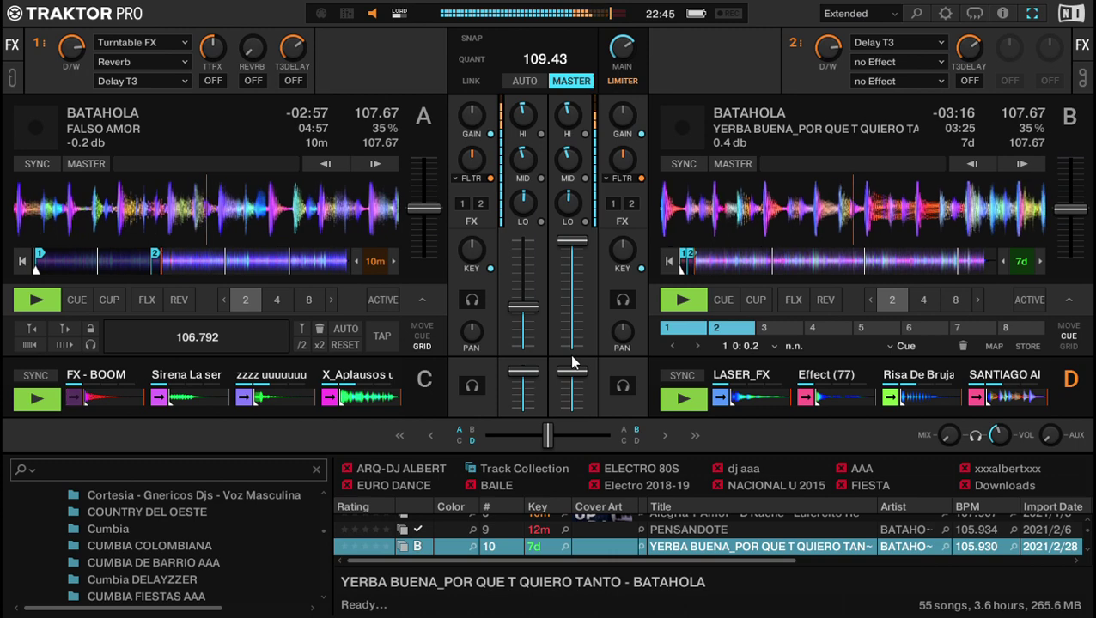
key("Down")
key("Down")
key("Down")
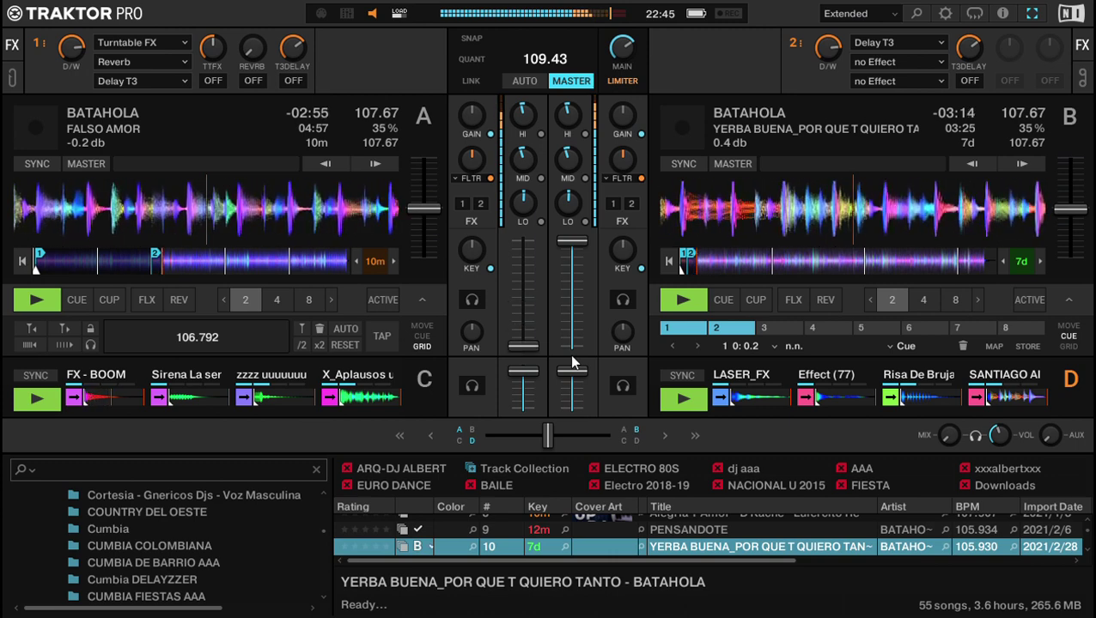
key("a")
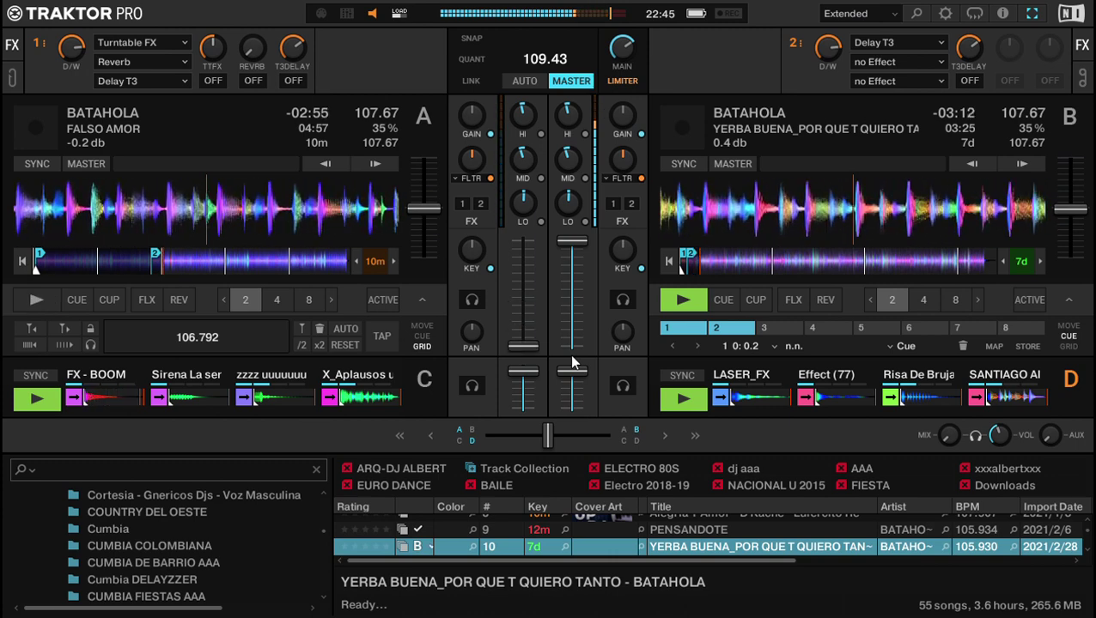
Load the track ladron de amor by Africa Mia from the current folder into deck A.
key("space")
key("Down")
key("Down")
key("Down")
key("Down")
key("Down")
key("Down")
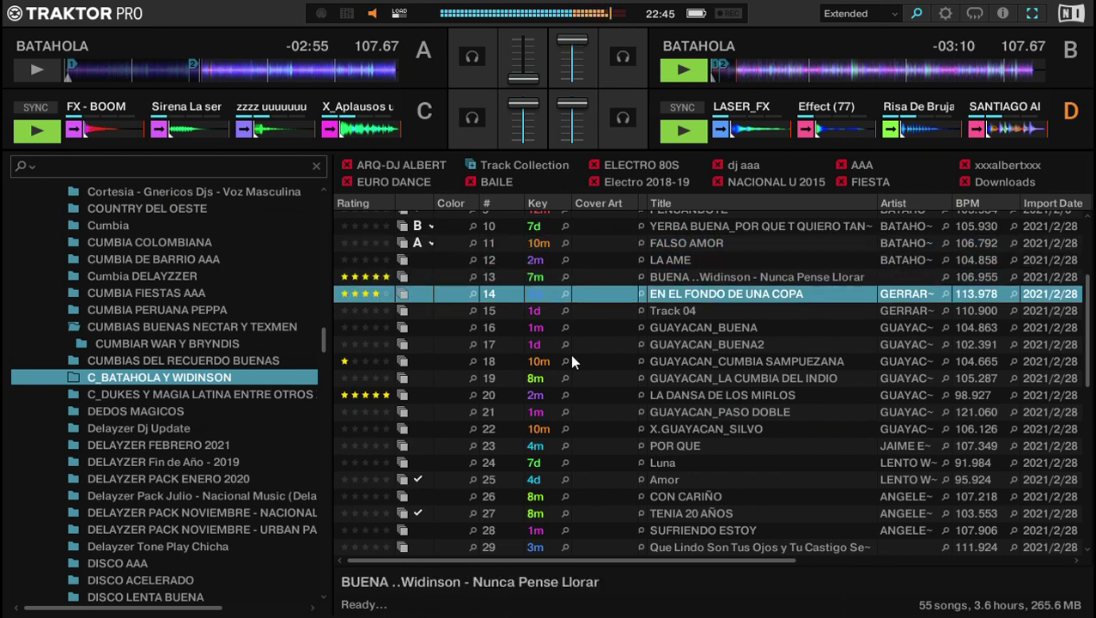
key("Up")
key("Up")
key("Up")
key("Up")
key("Up")
key("Up")
key("Up")
key("Up")
key("Up")
key("Up")
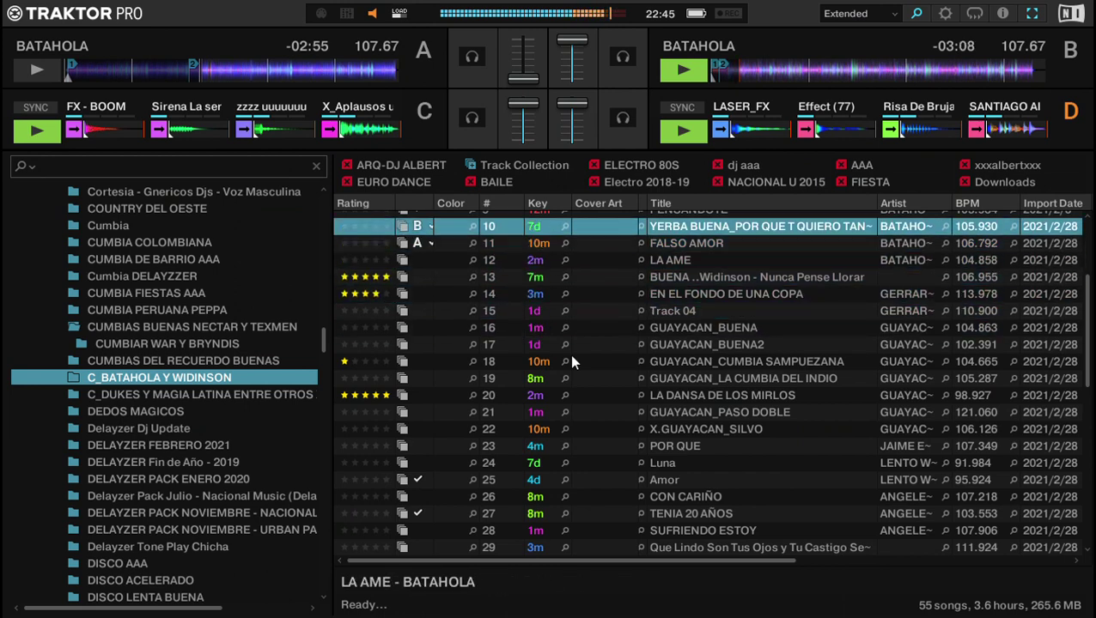
key("Up")
key("Up")
key("Up")
key("Up")
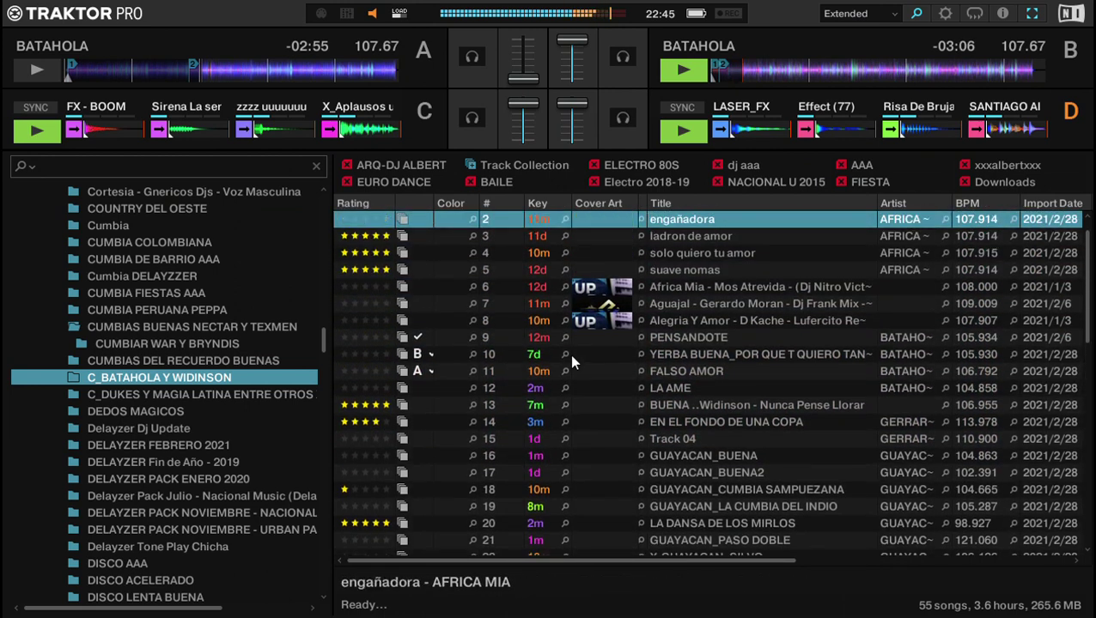
key("Down")
key("Up")
key("Down")
key("ctrl+Left")
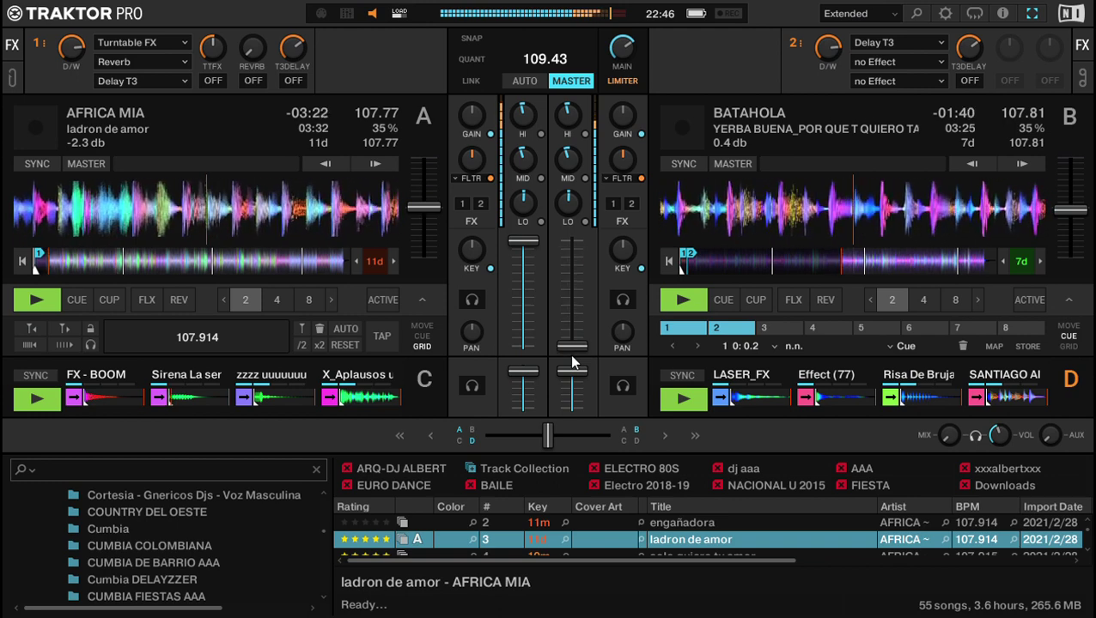
Load the track Mil Horas by Tierra Canela from the C_DUKES Y MAGIA LATINA ENTRE OTROS folder into deck B.
key("Down")
key("ctrl+b")
scroll(720, 314, "up", 1)
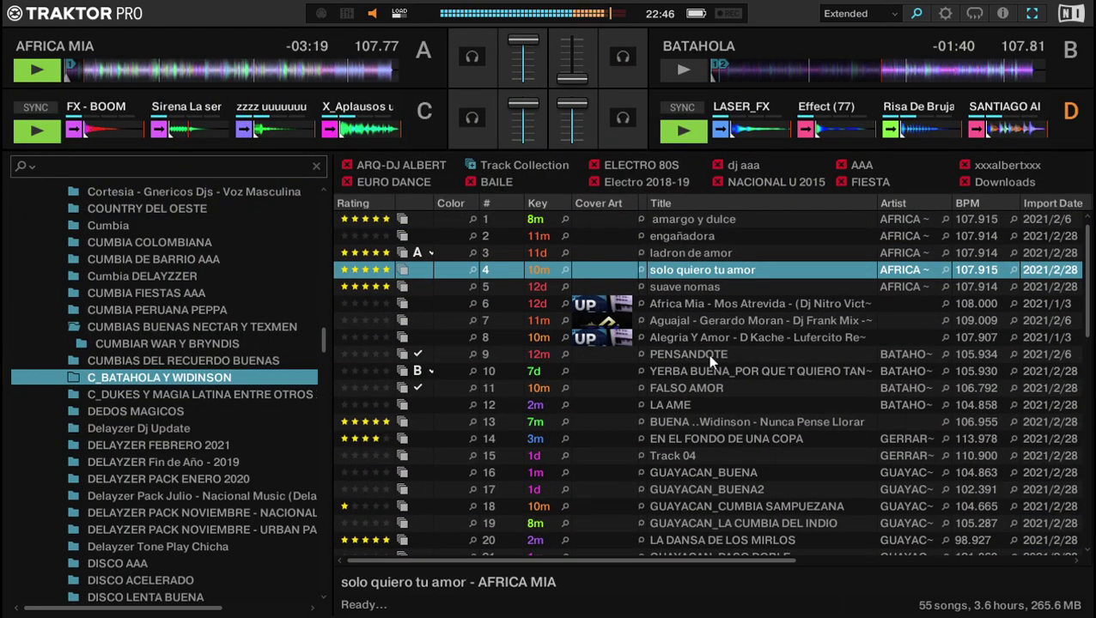
scroll(726, 337, "down", 5)
scroll(726, 338, "down", 4)
scroll(752, 365, "up", 5)
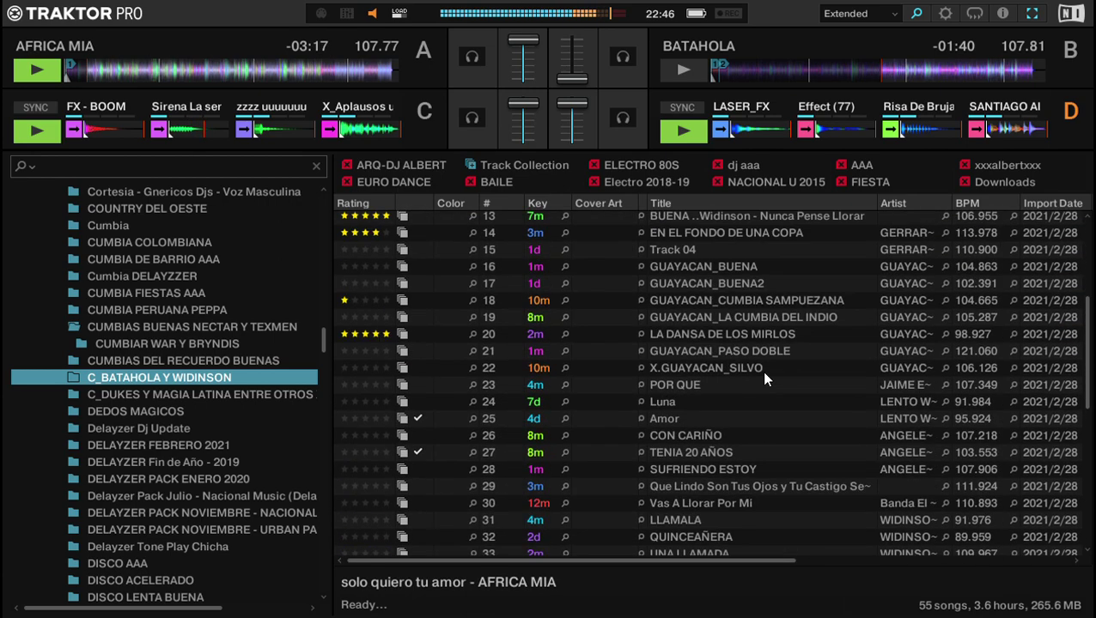
scroll(738, 350, "down", 2)
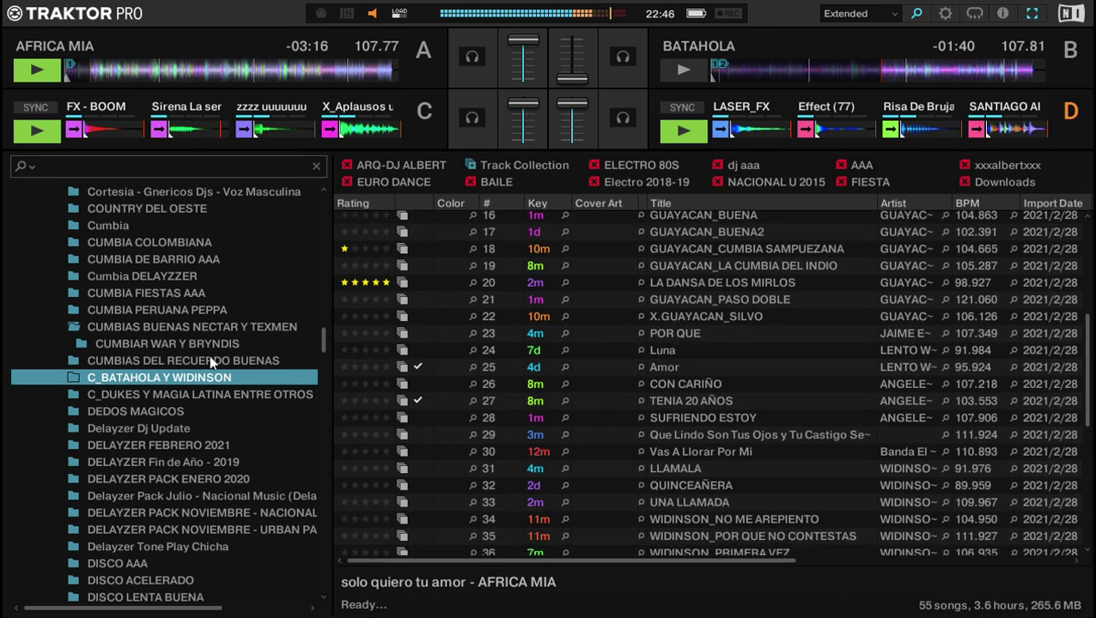
left_click(207, 394)
scroll(725, 378, "down", 3)
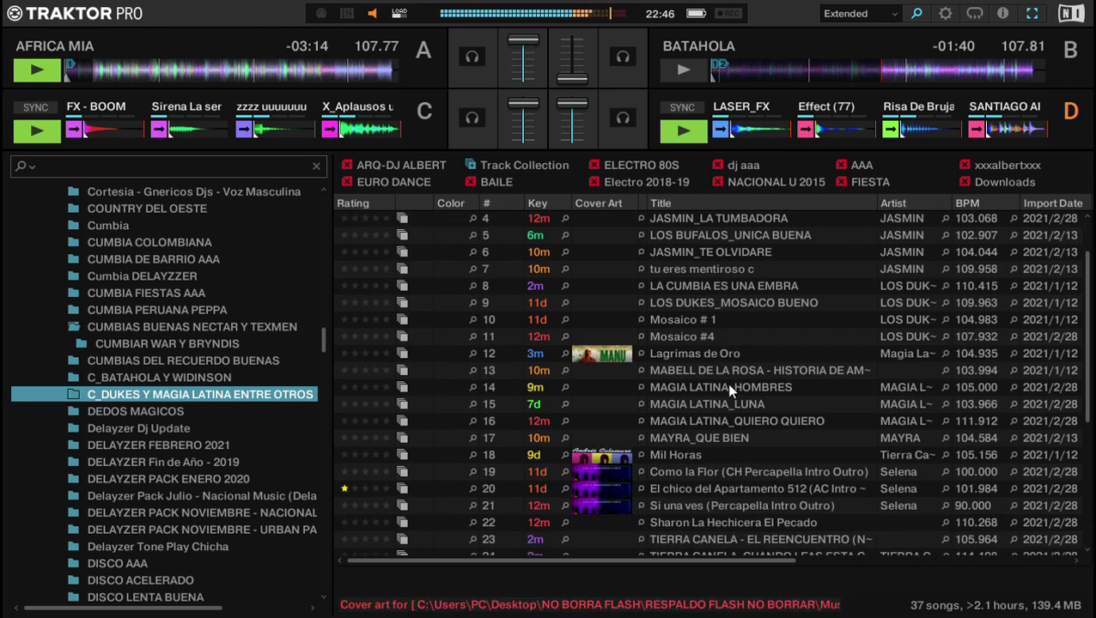
left_click(704, 378)
key("ctrl+Right")
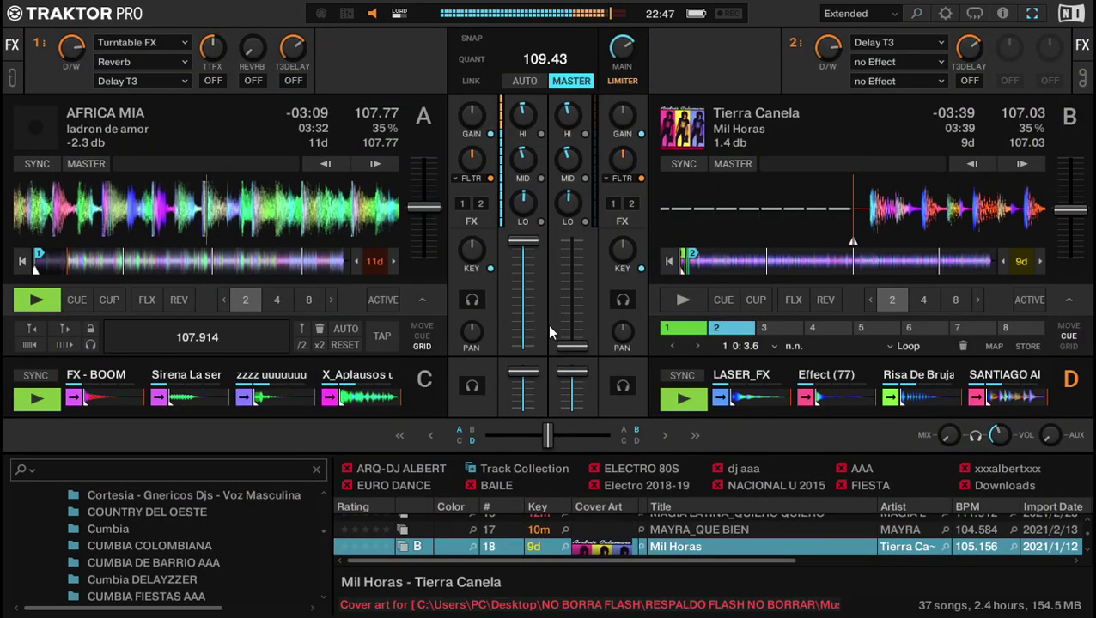
Load LA CUMBIA ES UNA EMBRA by Los Dukess from the C_DUKES Y MAGIA LATINA ENTRE OTROS folder into deck B.
key("Down")
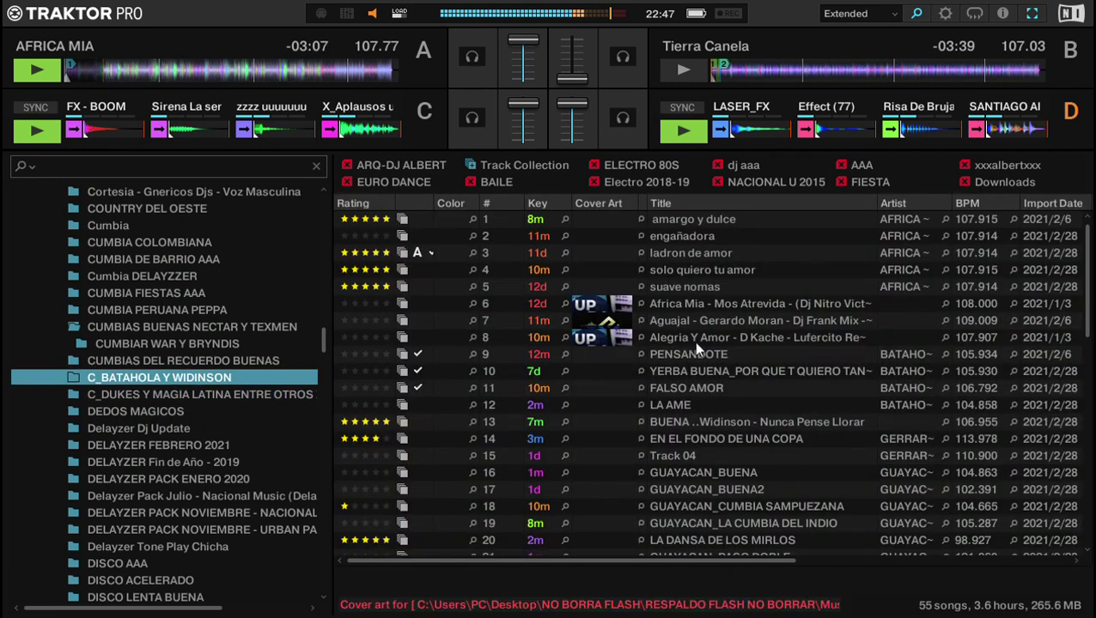
scroll(360, 378, "down", 2)
left_click(262, 395)
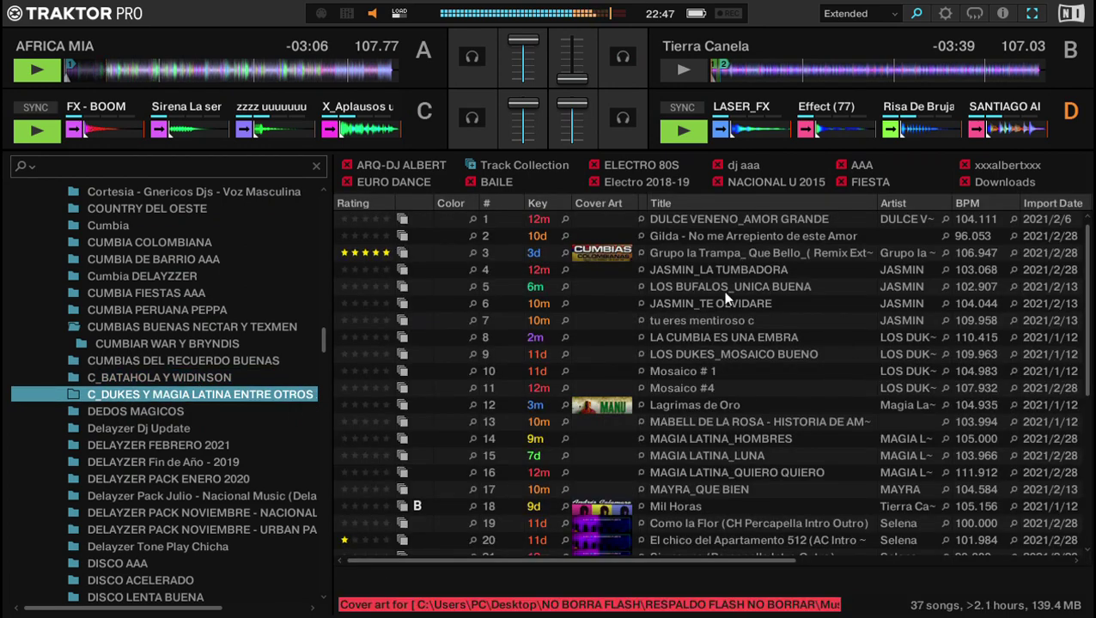
left_click(717, 350)
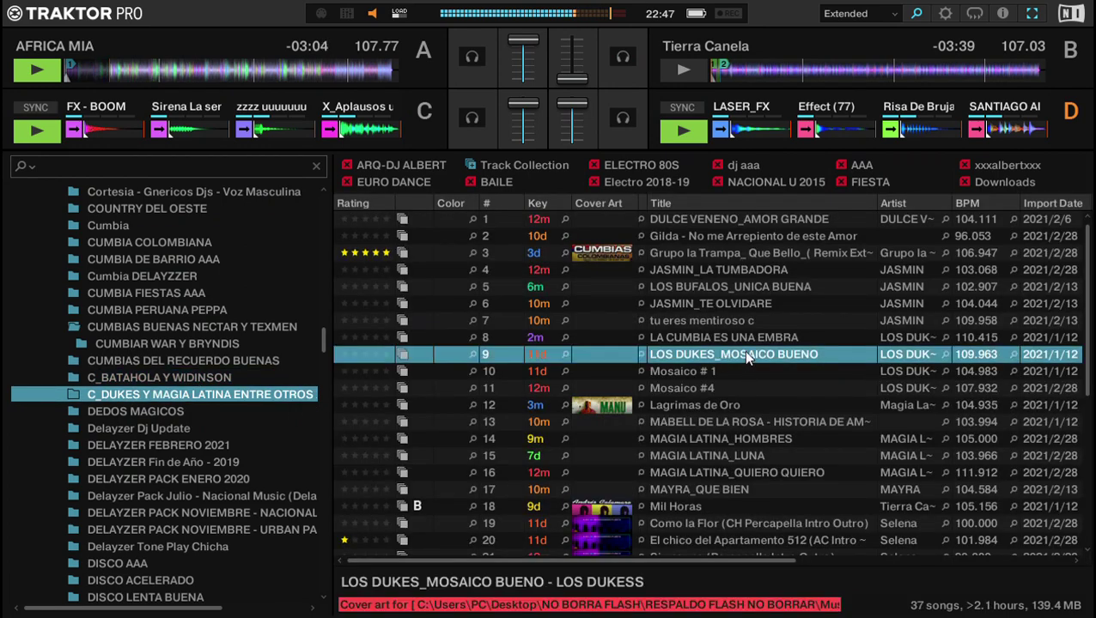
left_click(744, 353)
left_click(749, 339)
key("ctrl+Right")
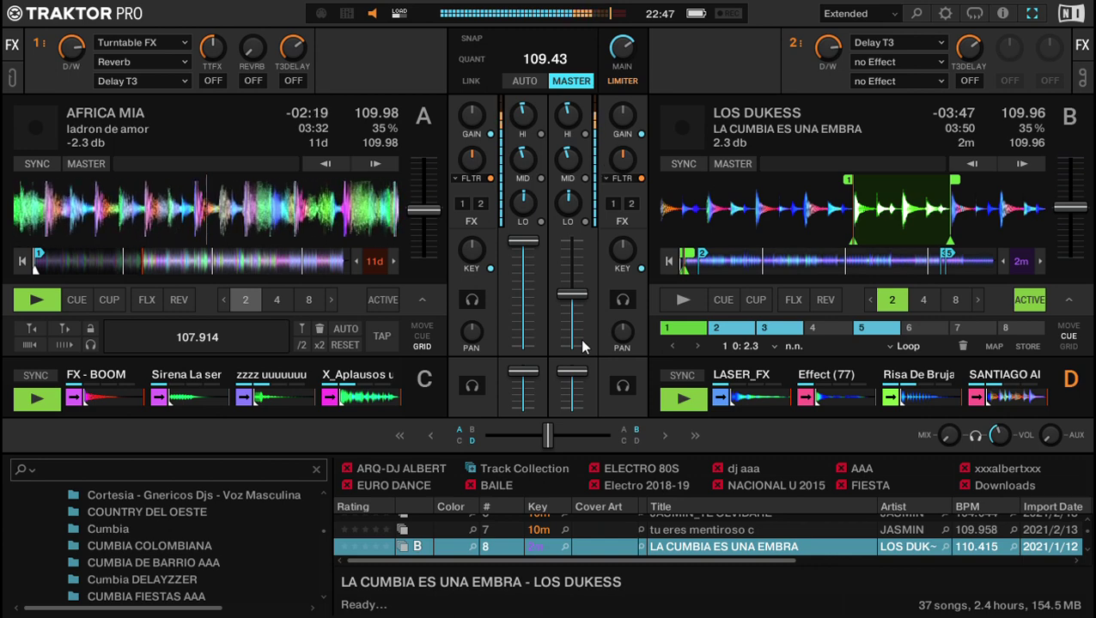
Start LA CUMBIA ES UNA EMBRA on deck B and bring it to full volume while looping and lowering deck A.
key("space")
key("Left")
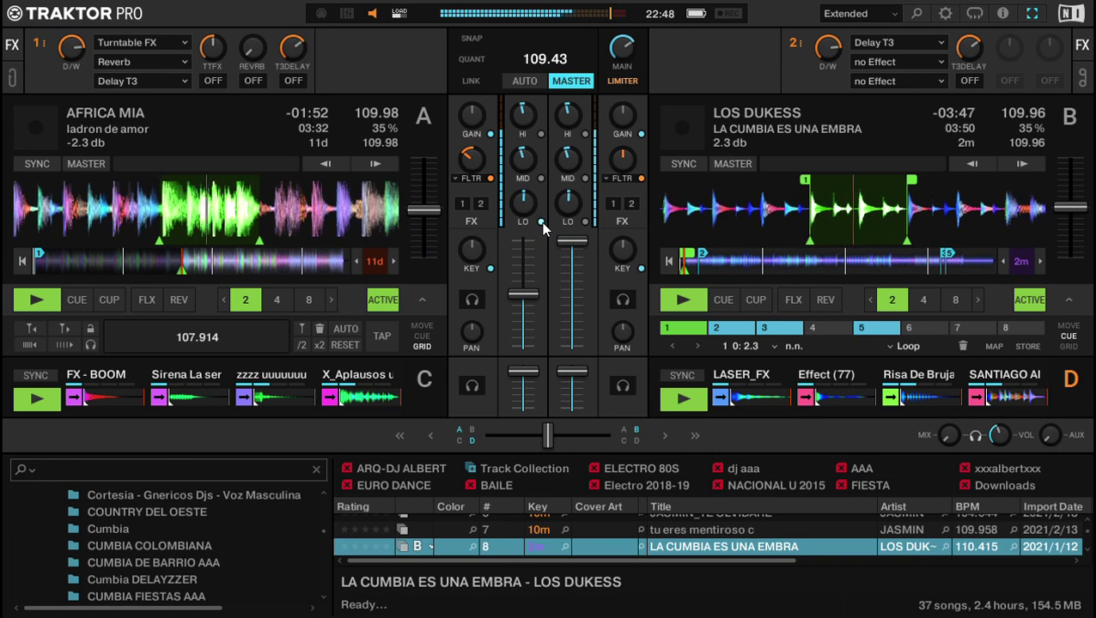
Load the track Mil Horas by Tierra Canela into deck A and trigger the third sample in deck C.
mouse_move(980, 400)
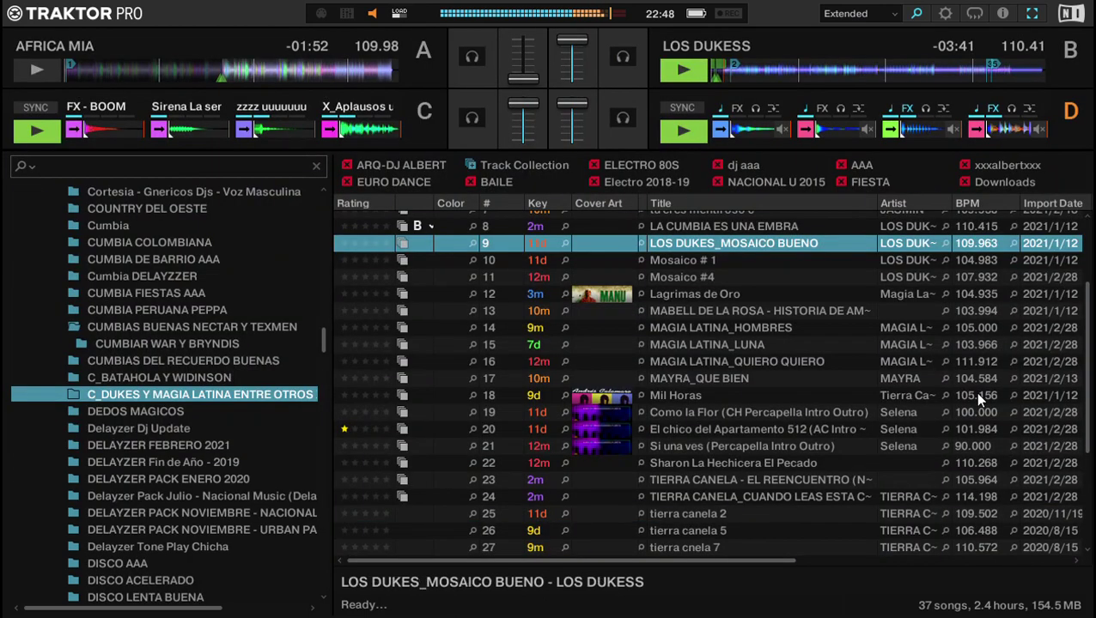
left_click(713, 395)
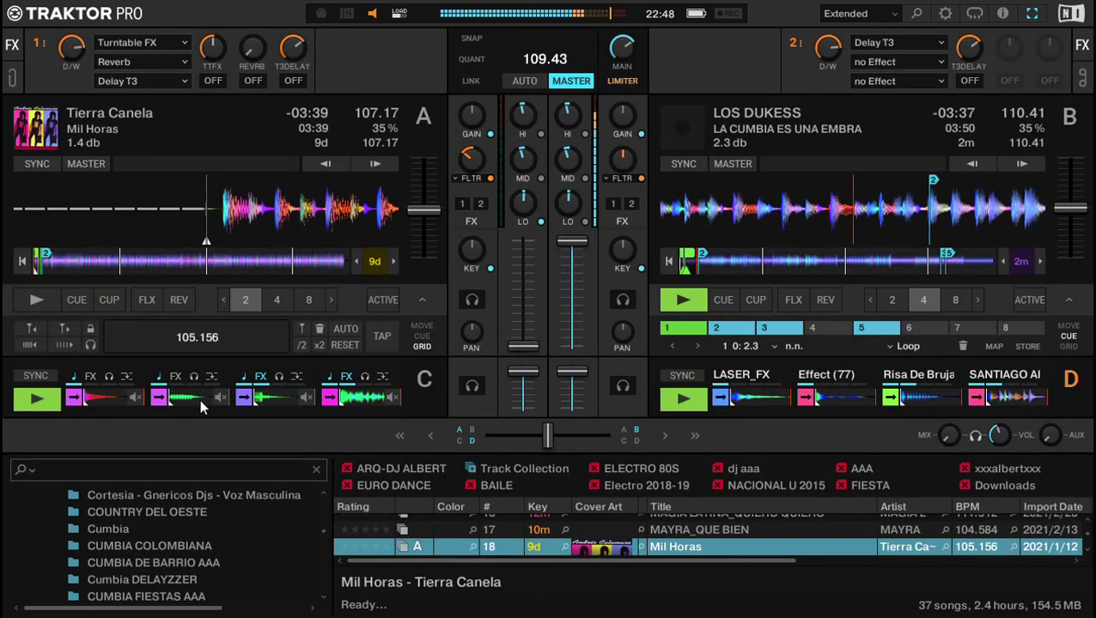
left_click(243, 401)
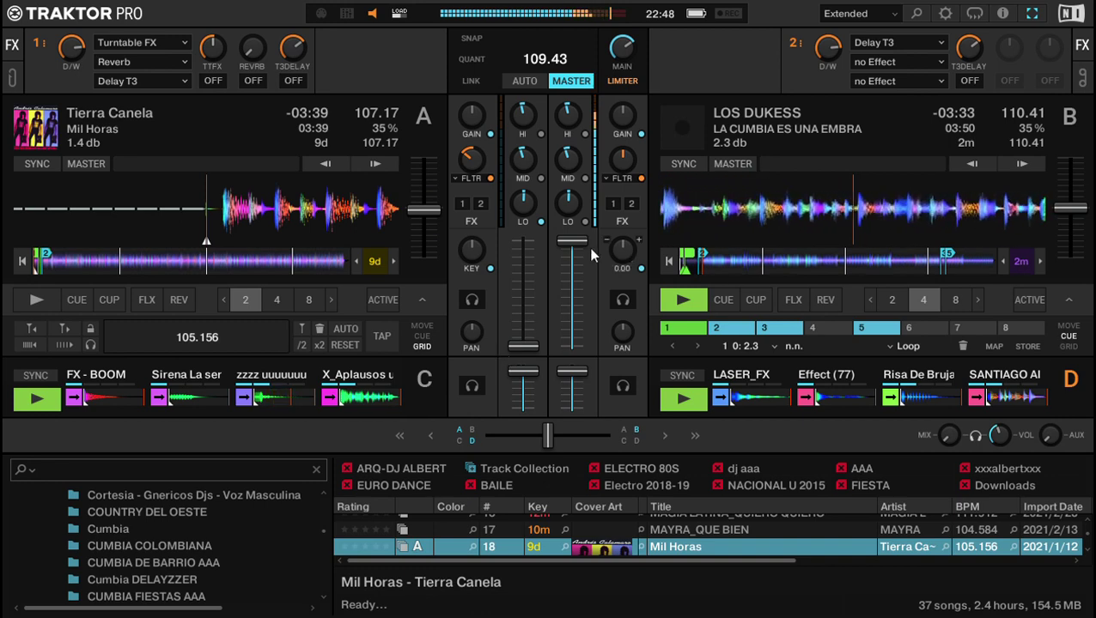
Reset deck A's filter to centre, start Mil Horas on deck A and fade the mix over from deck B.
double_click(470, 157)
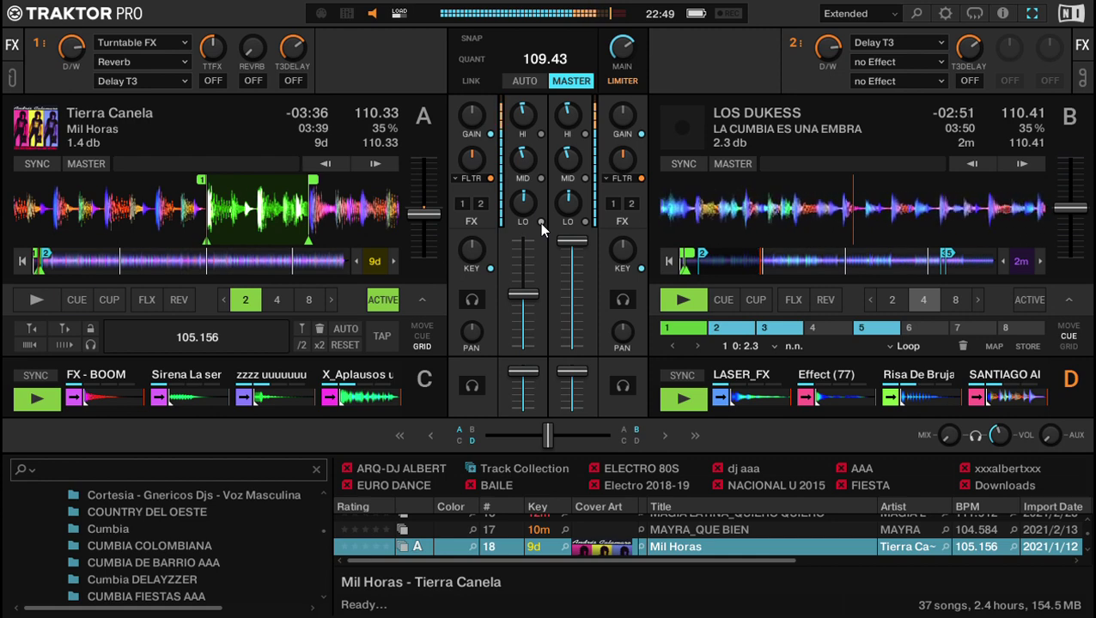
key("a")
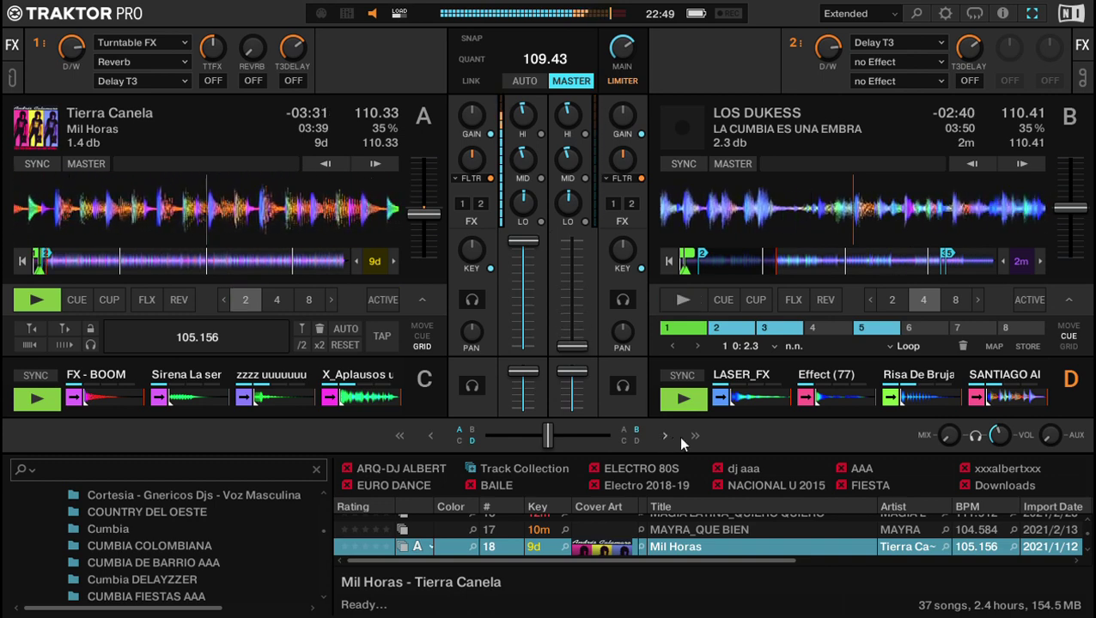
key("space")
Load the track MABELL DE LA ROSA - HISTORIA DE AMOR from the current folder into deck B.
key("Down")
scroll(709, 315, "up", 1)
scroll(709, 312, "up", 2)
scroll(712, 313, "up", 1)
left_click(743, 326)
key("ctrl+Right")
key("space")
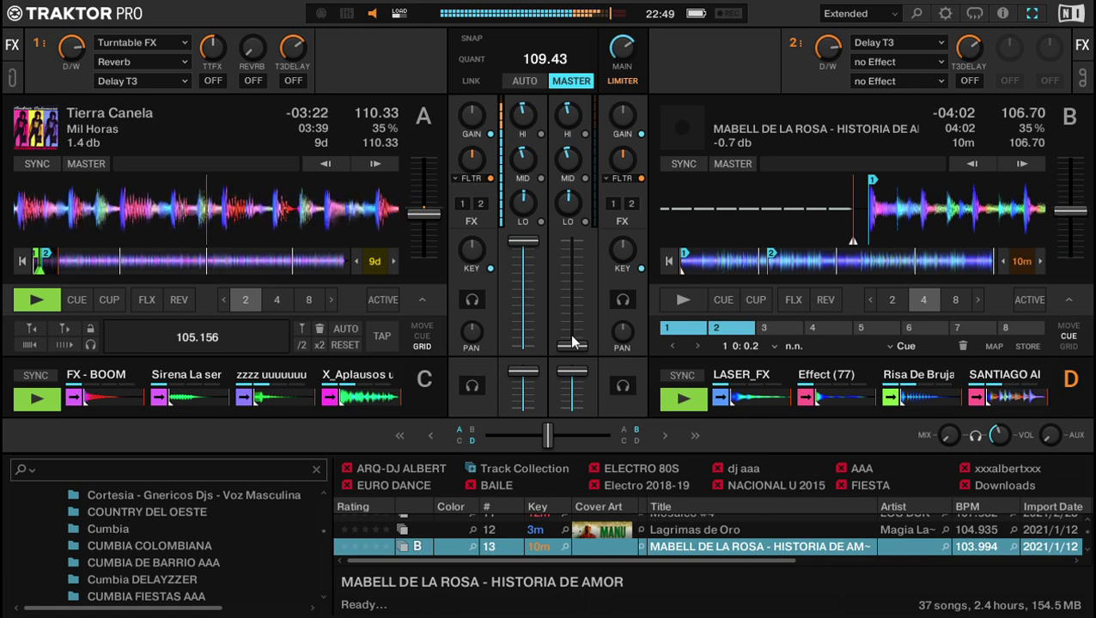
Load the track tierra cnela 7 from further down the current folder into deck B.
key("space")
key("Down")
key("Down")
key("Down")
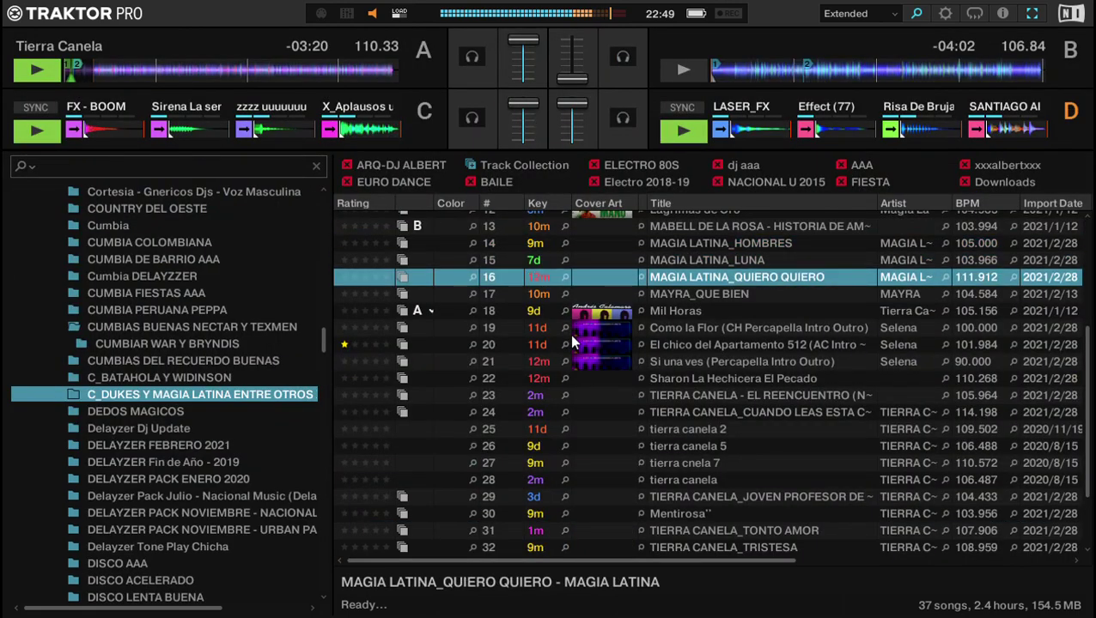
key("Down")
key("Down")
key("Down")
key("Down")
key("Down")
key("Down")
key("Down")
key("Down")
key("Down")
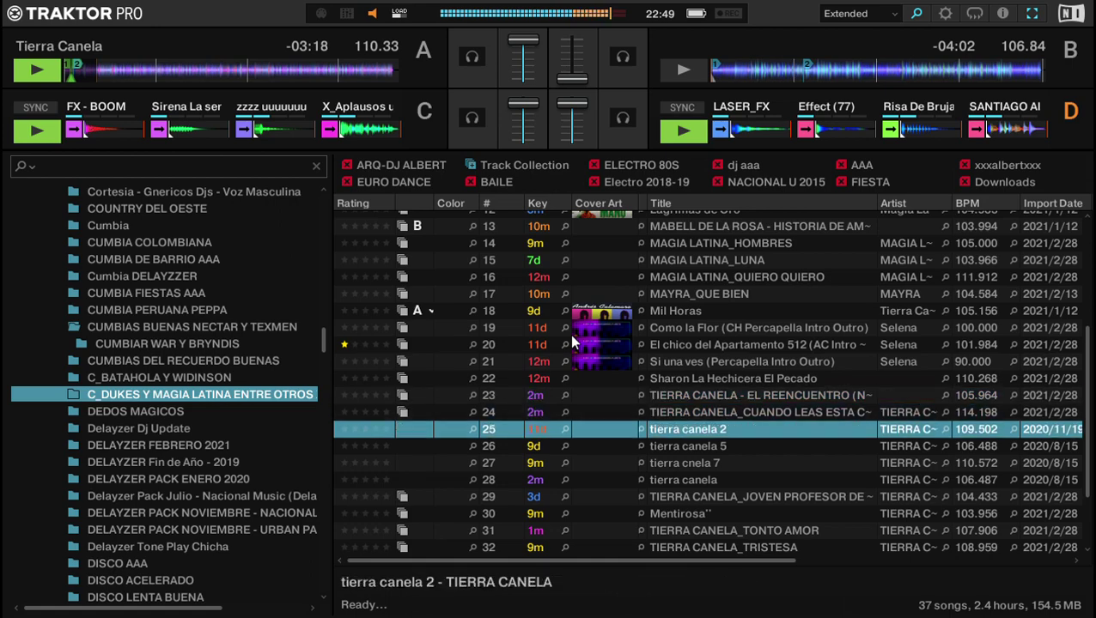
key("Down")
key("ctrl+b")
key("Down")
key("ctrl+Right")
Load the track tierra canela, number 28 in the folder, into deck B.
key("ctrl+b")
key("Down")
key("ctrl+b")
key("ctrl+Right")
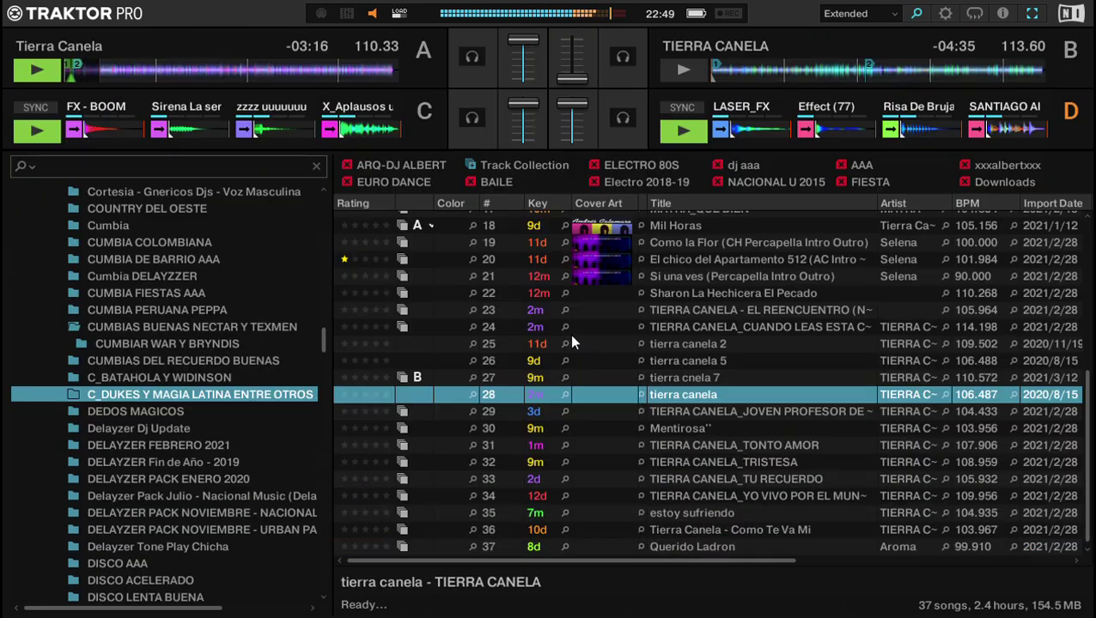
Look through the folder's tracks up to the first one and load Mosaico #4 by Los Dukess into deck B.
key("ctrl+b")
key("Down")
key("Up")
key("Up")
key("Up")
key("Up")
key("Up")
key("Up")
key("Up")
key("Up")
key("Up")
key("Up")
key("Up")
key("Up")
key("Up")
key("Up")
key("Up")
key("Up")
key("Up")
key("Up")
key("Up")
key("Up")
key("Up")
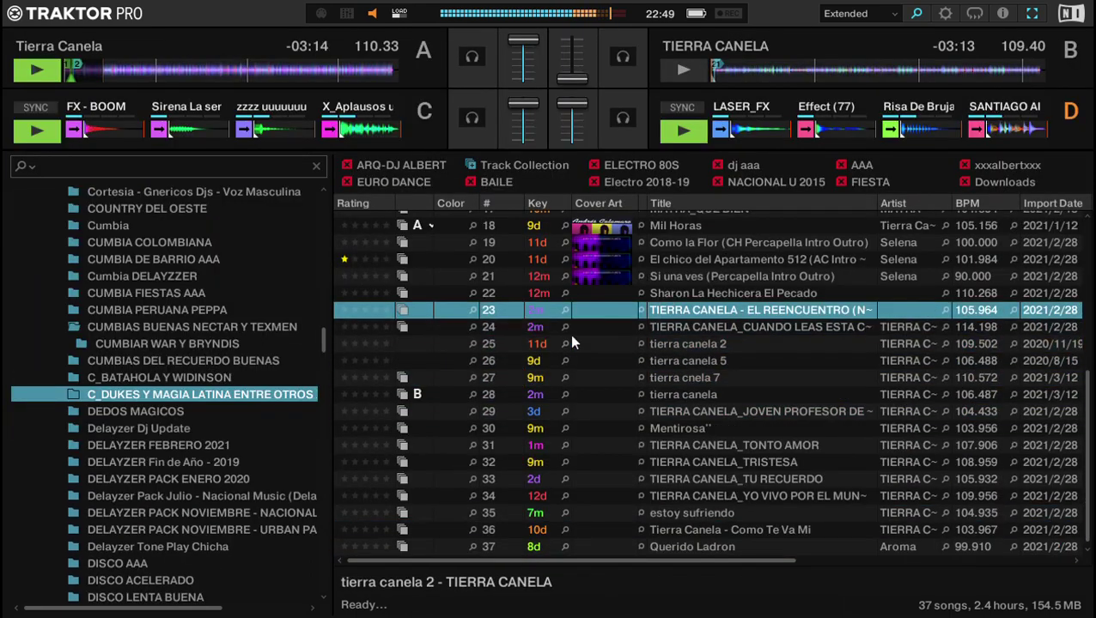
key("Up")
key("Up")
key("Up")
key("Up")
key("Up")
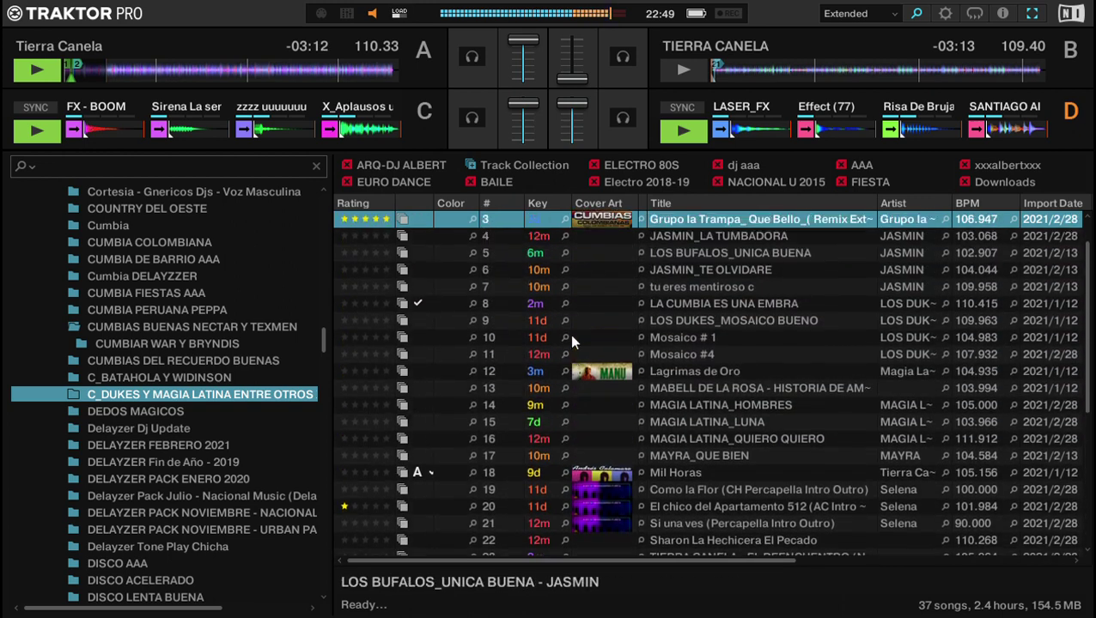
key("Down")
key("Up")
key("Up")
key("Up")
key("Down")
key("Down")
key("Up")
key("Up")
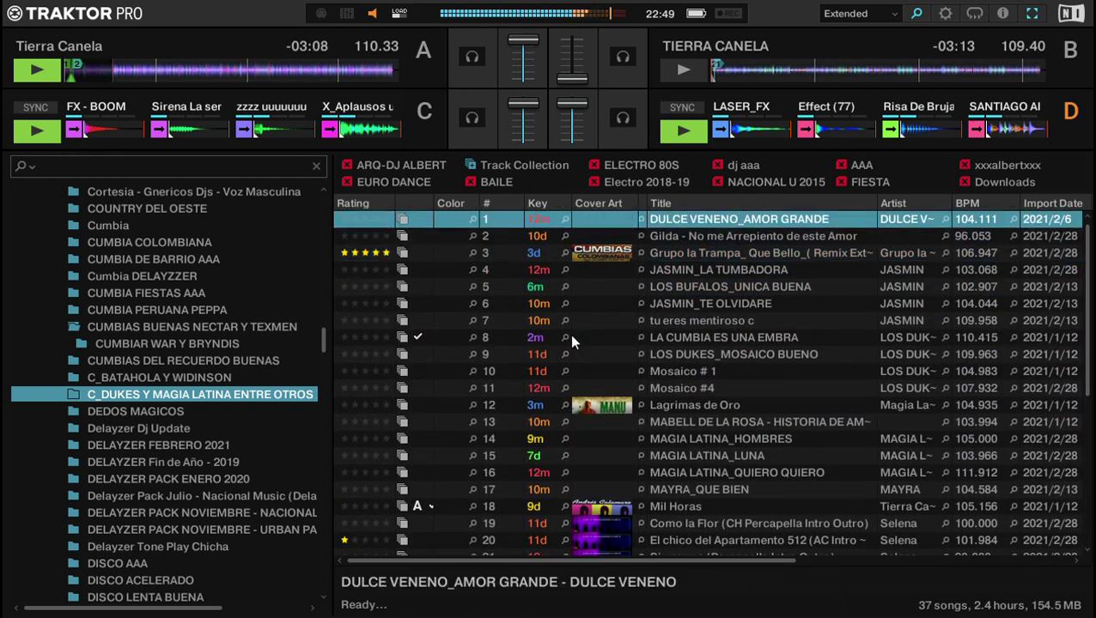
key("Down")
key("Down")
key("Down")
key("Down")
key("Down")
key("Down")
key("Down")
key("Down")
key("Down")
key("Down")
key("ctrl+Right")
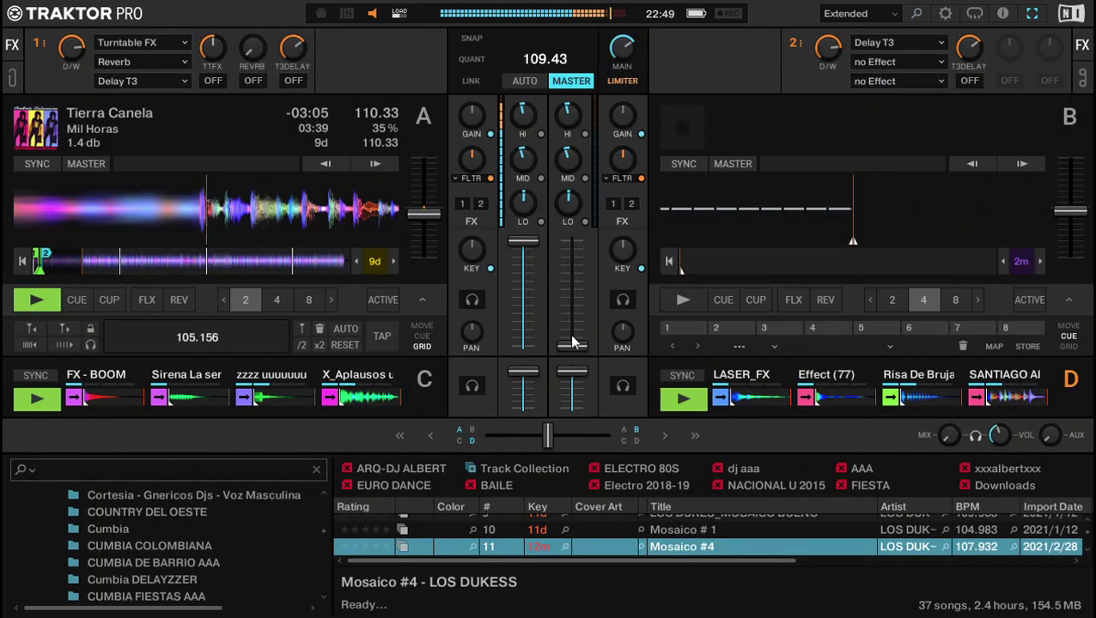
Load the track MAGIA LATINA_QUIERO QUIERO by Magia Latina into deck B.
key("Down")
key("Down")
key("Down")
key("Down")
key("Down")
key("ctrl+Right")
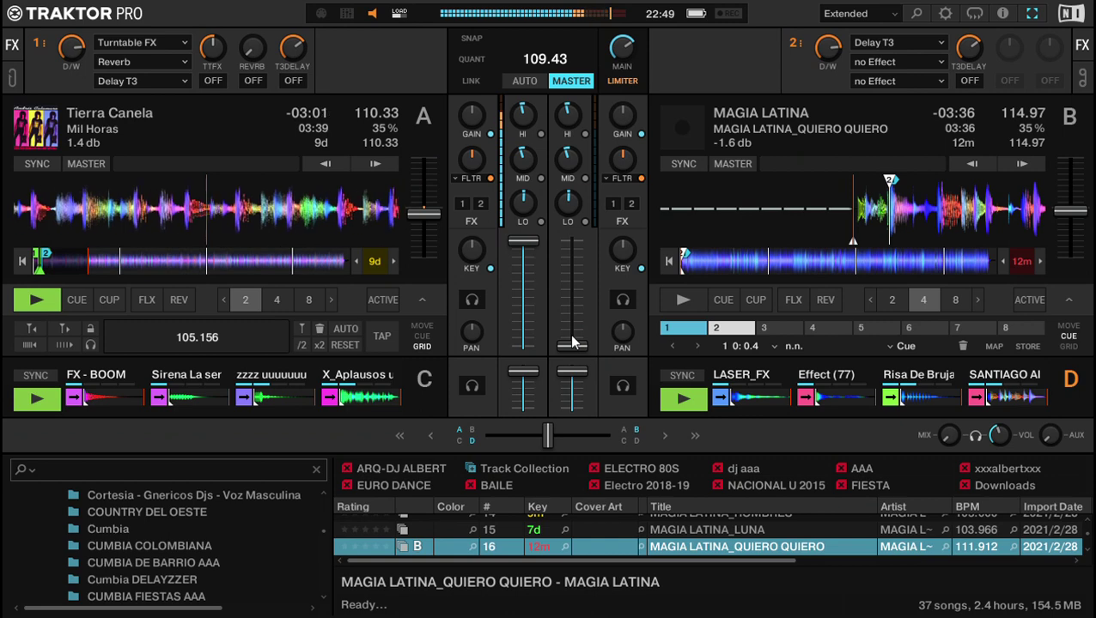
Load the track MAGIA LATINA_LUNA into deck B and raise deck B's volume fader to halfway.
key("Up")
key("ctrl+Right")
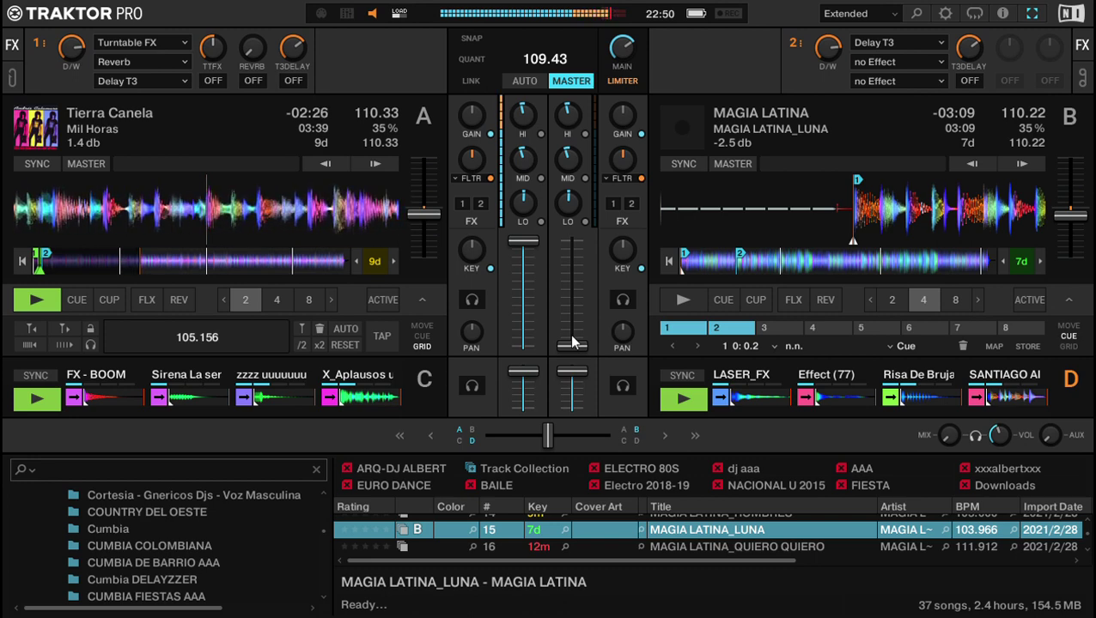
double_click(574, 343)
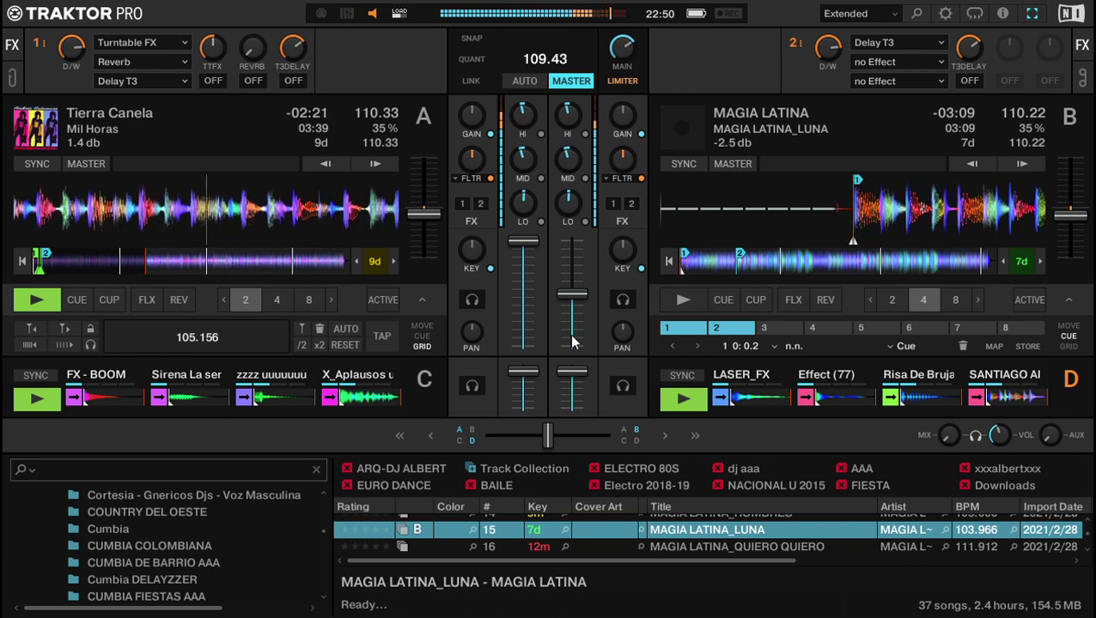
key("k")
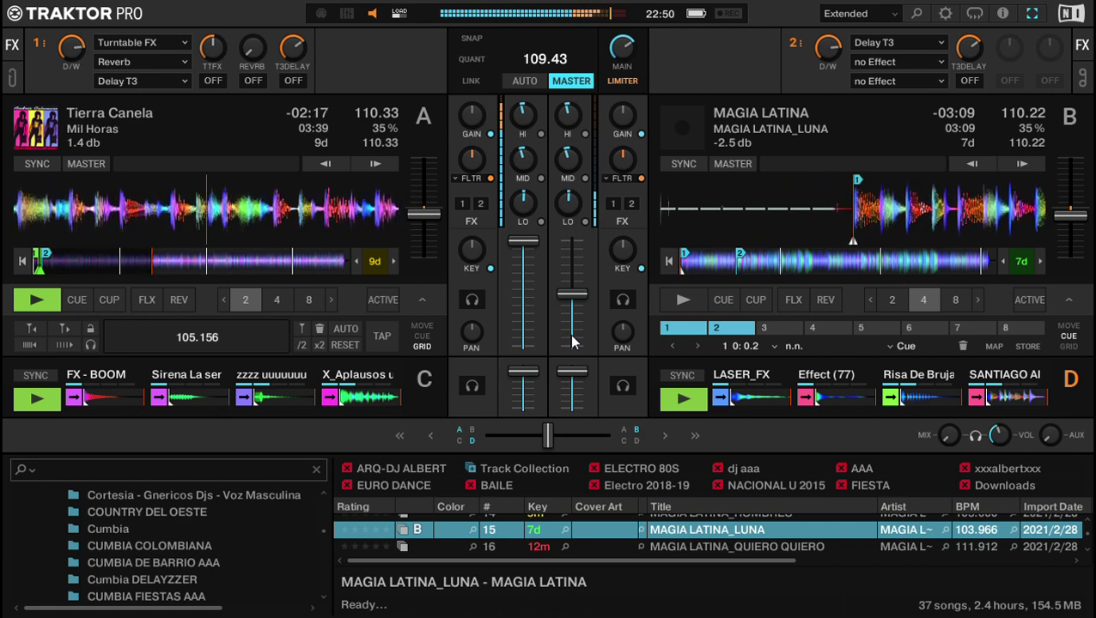
key("space")
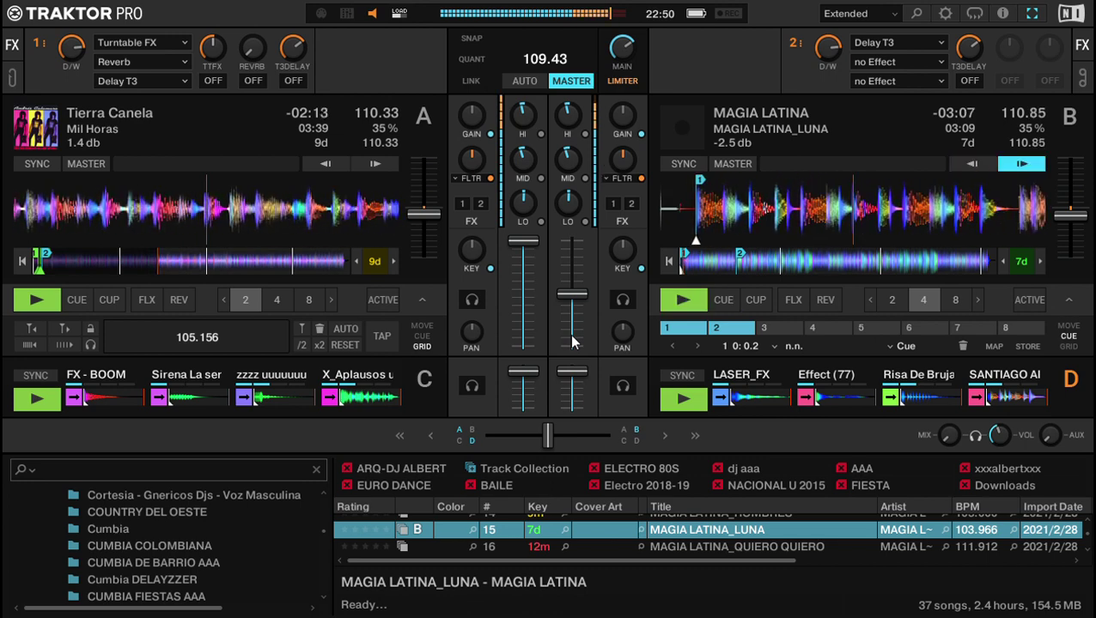
key("c")
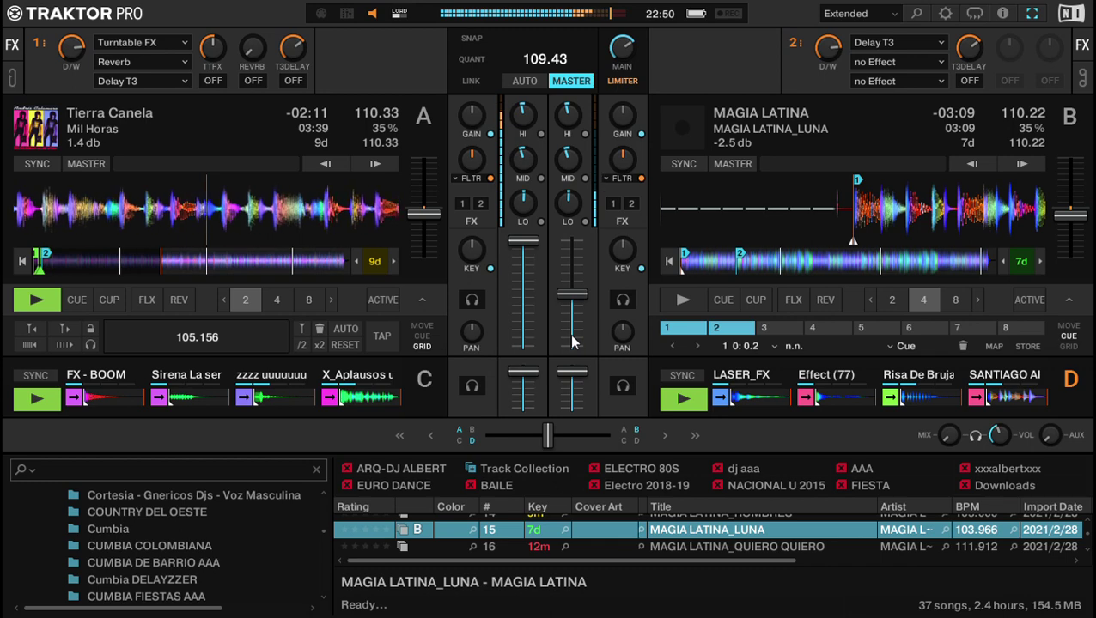
Start MAGIA LATINA_LUNA on deck B from its cue point, raise it to full volume, and fade out and stop deck A.
key("space")
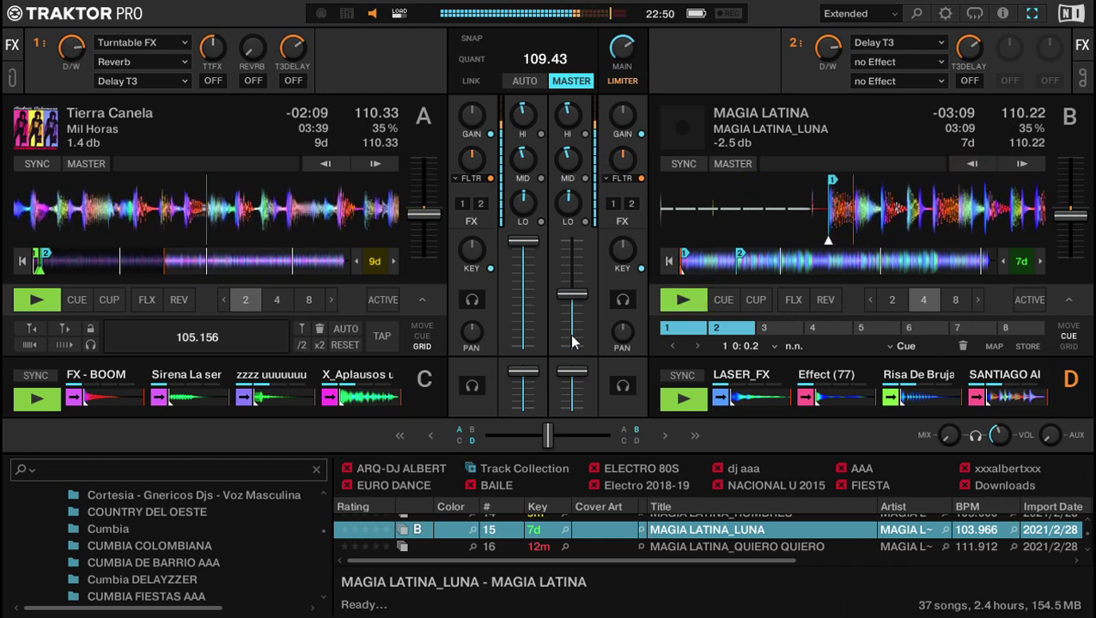
key("l")
key("Left")
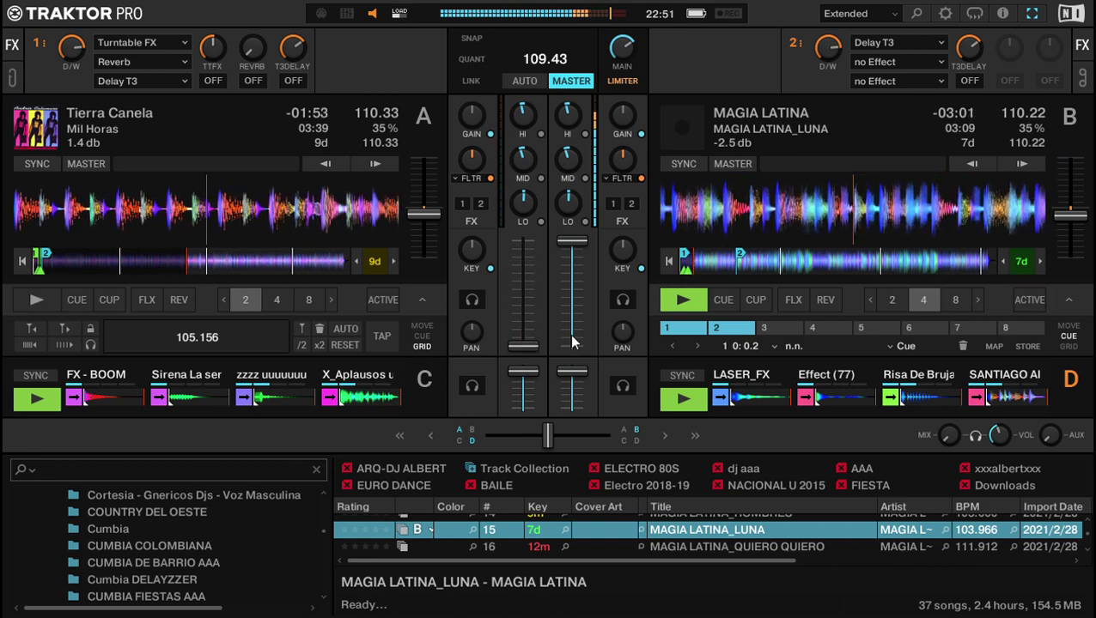
key("space")
Load the track Mentirosa'' by Tierra Canela from the current folder into deck A.
key("Down")
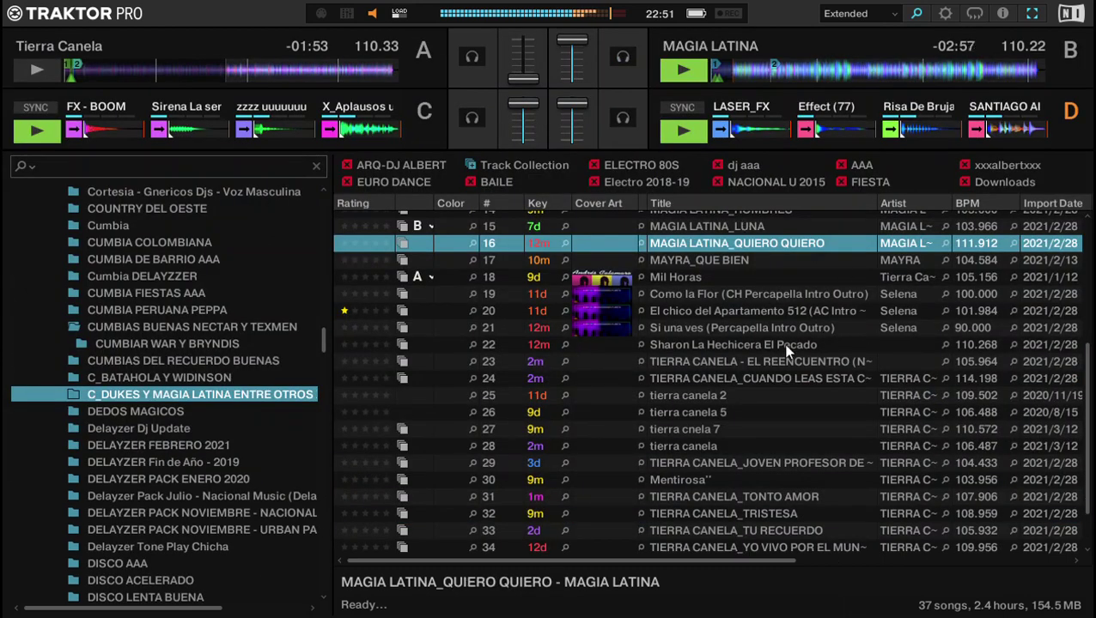
left_click(749, 345)
key("Down")
key("Down")
key("Down")
key("Down")
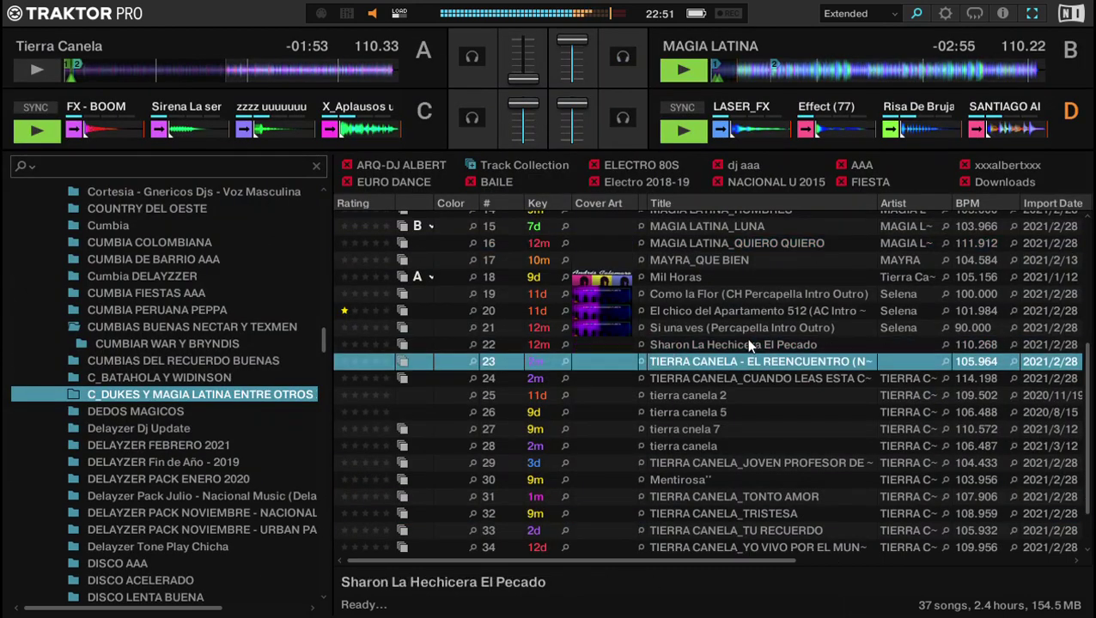
key("Down")
key("Down")
key("Down")
key("Down")
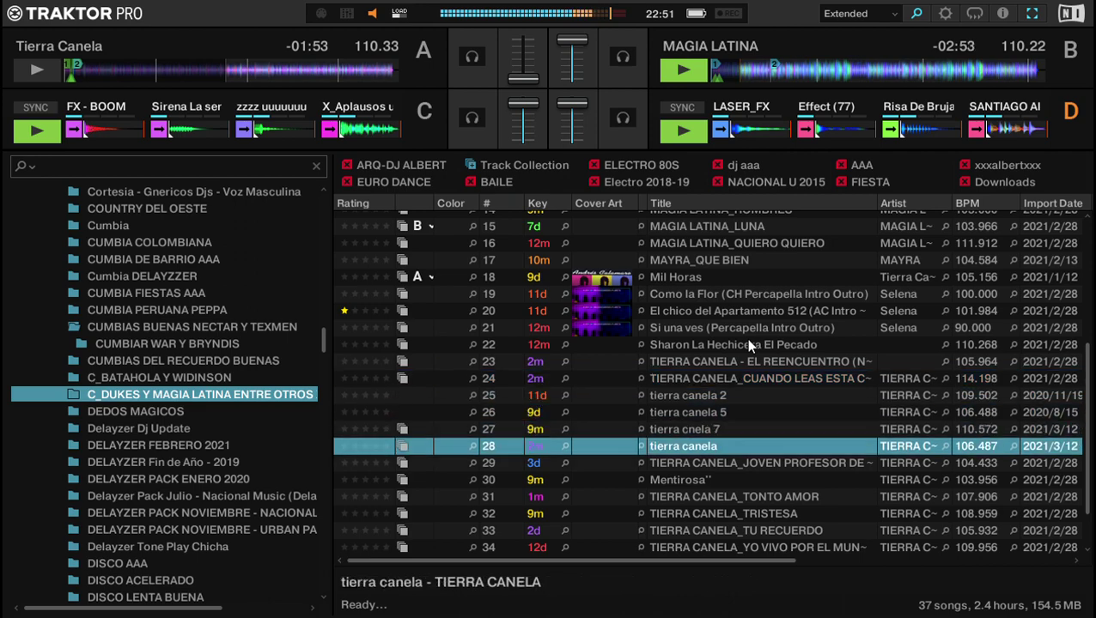
key("ctrl+Left")
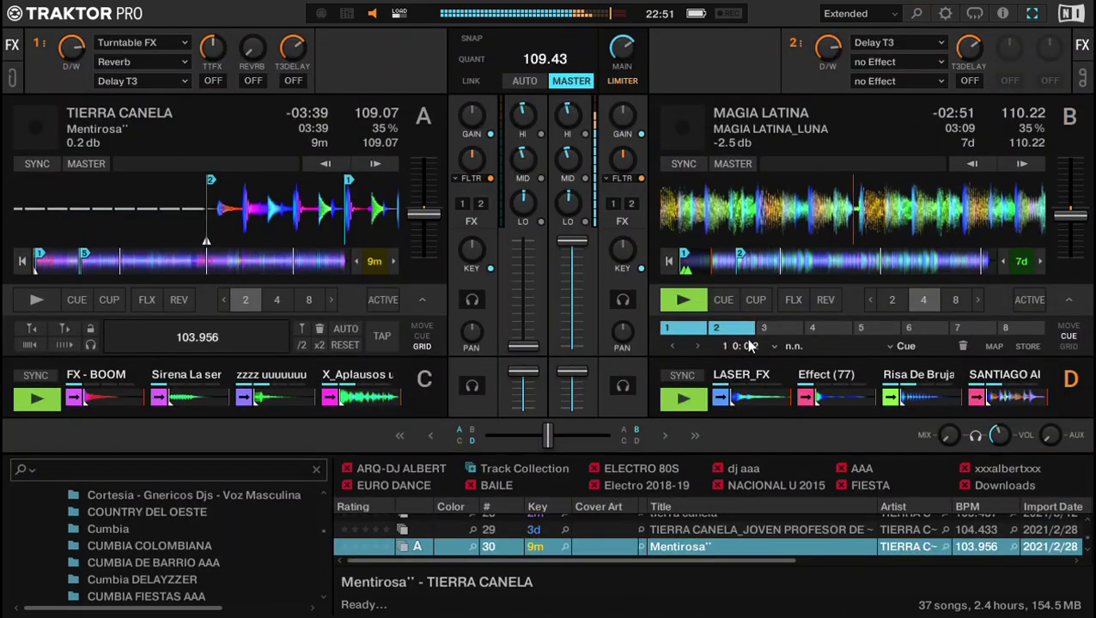
Load the track TIERRA CANELA_TONTO AMOR into deck A.
key("Down")
key("ctrl+Left")
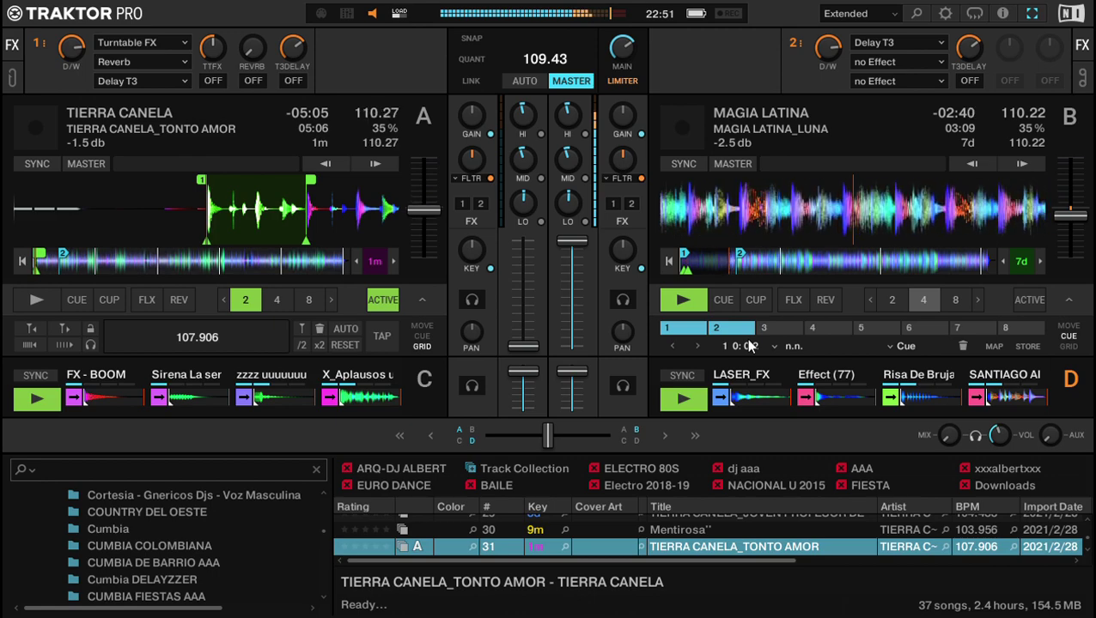
Open another cumbia folder and try to load BUENA ..Widinson - Nunca Pense Llorar into deck B.
key("Down")
key("ctrl+Tab")
left_click(218, 377)
scroll(671, 390, "down", 5)
scroll(219, 446, "down", 13)
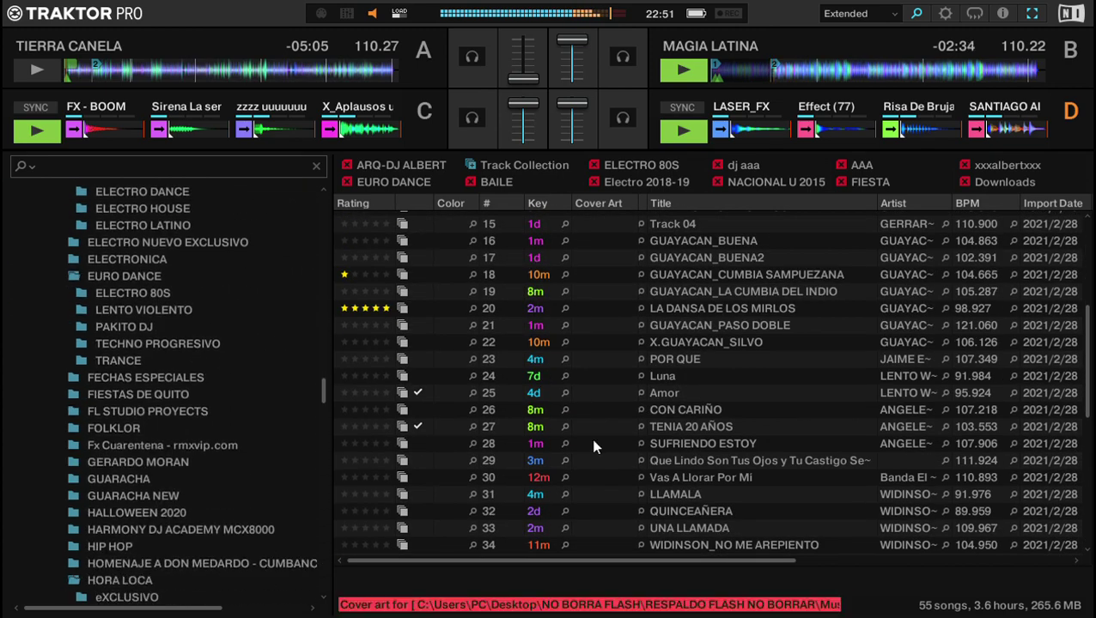
scroll(749, 438, "down", 3)
scroll(735, 453, "up", 3)
scroll(736, 325, "up", 3)
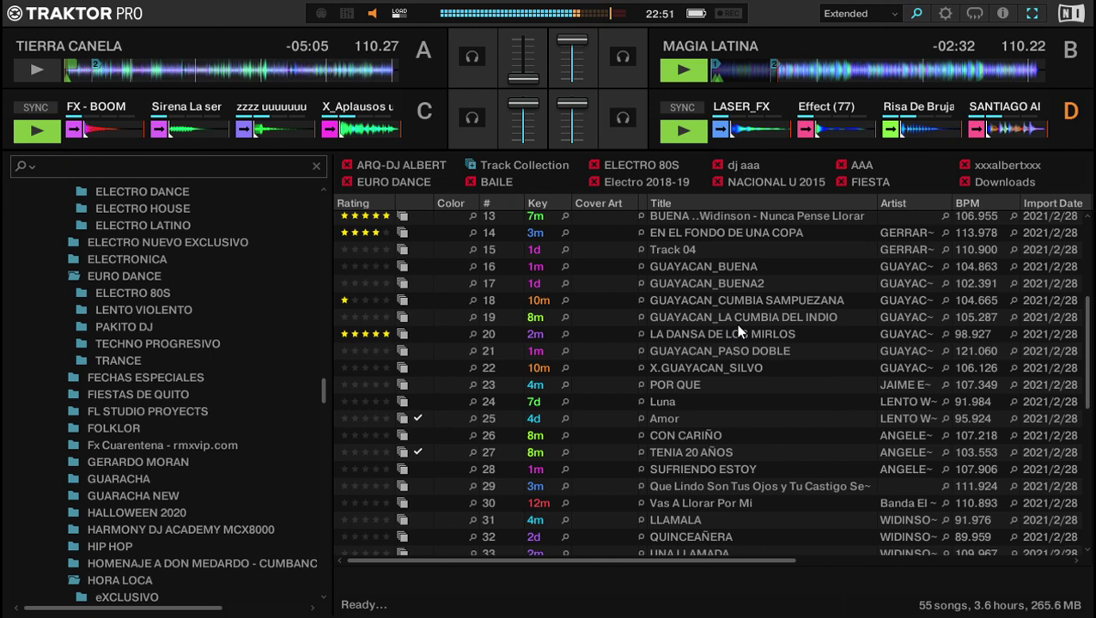
left_click(681, 296)
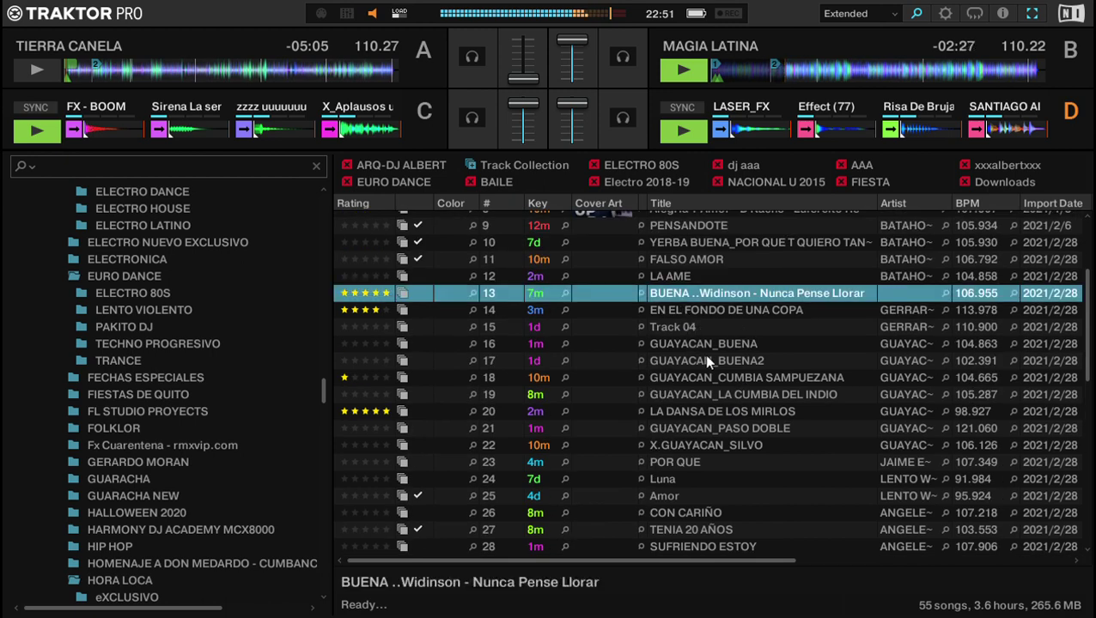
key("ctrl+Right")
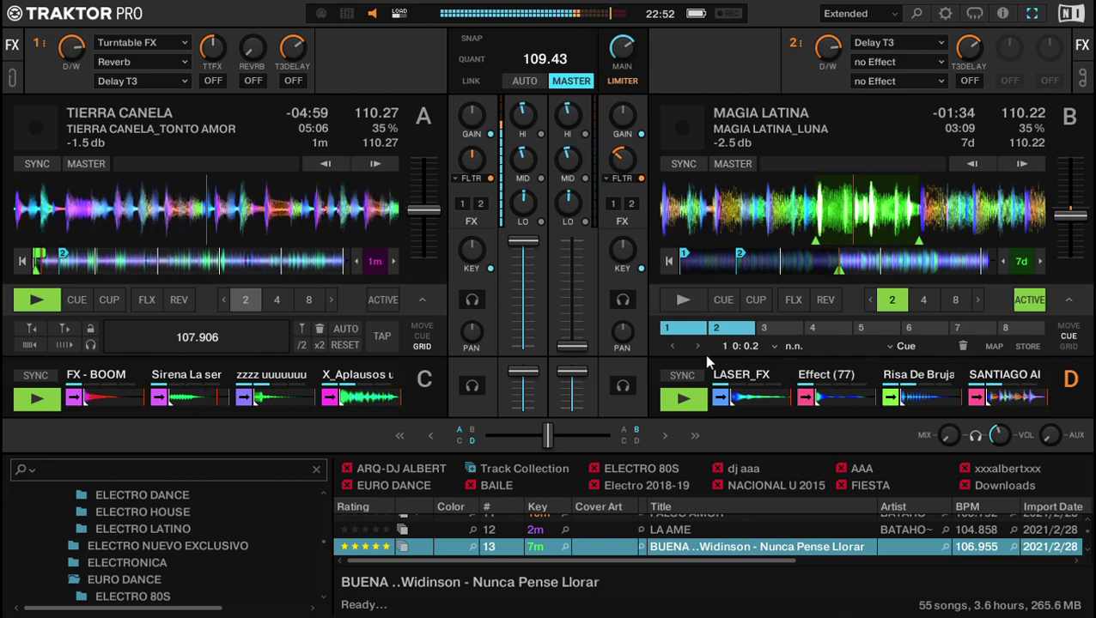
Load the track GUAYACAN_CUMBIA SAMPUEZANA into deck B and reset deck B's filter to neutral.
key("ctrl+b")
key("Down")
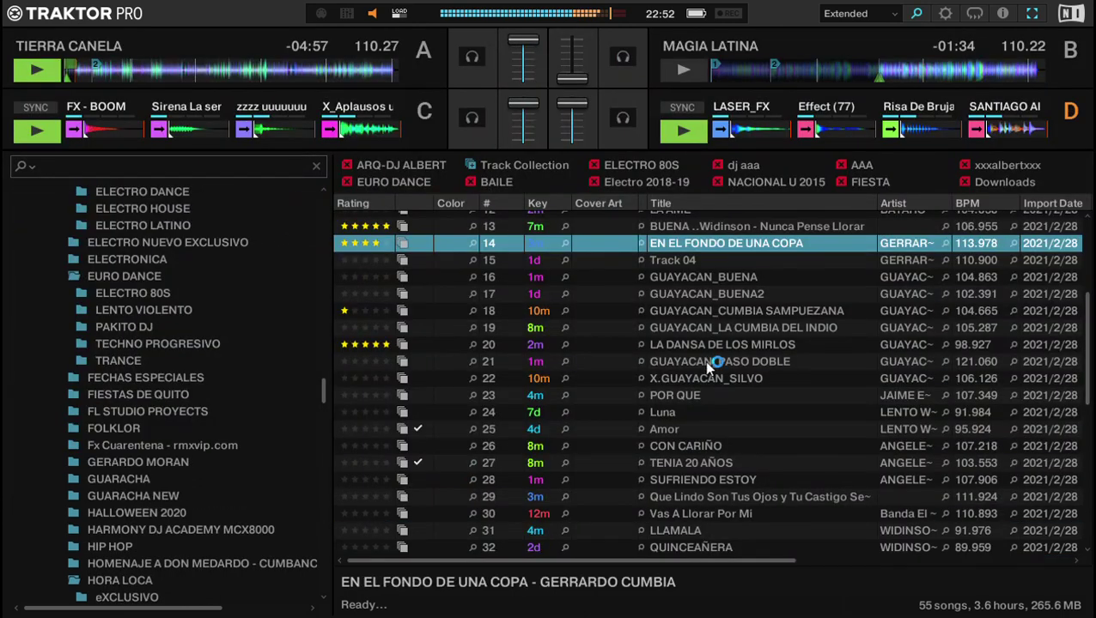
scroll(704, 364, "up", 4)
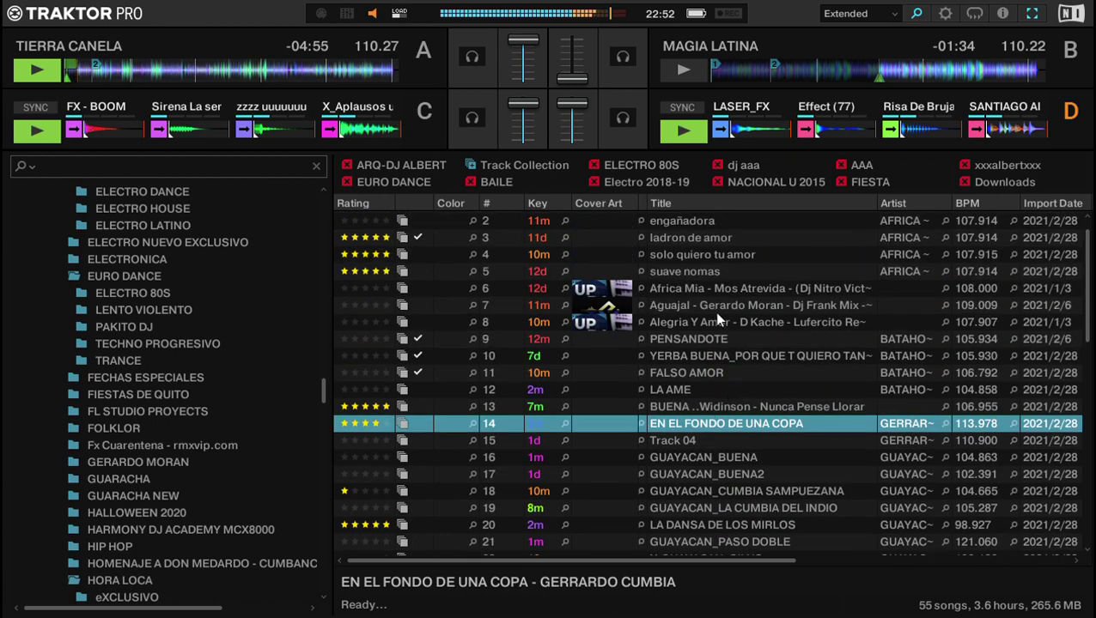
scroll(702, 292, "up", 1)
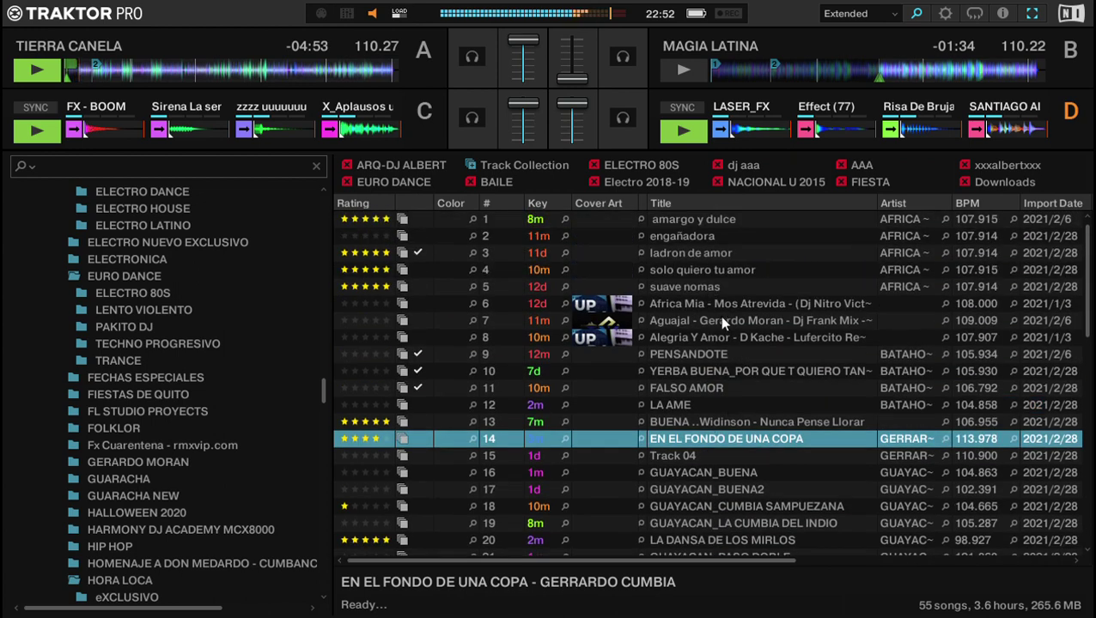
scroll(695, 367, "down", 3)
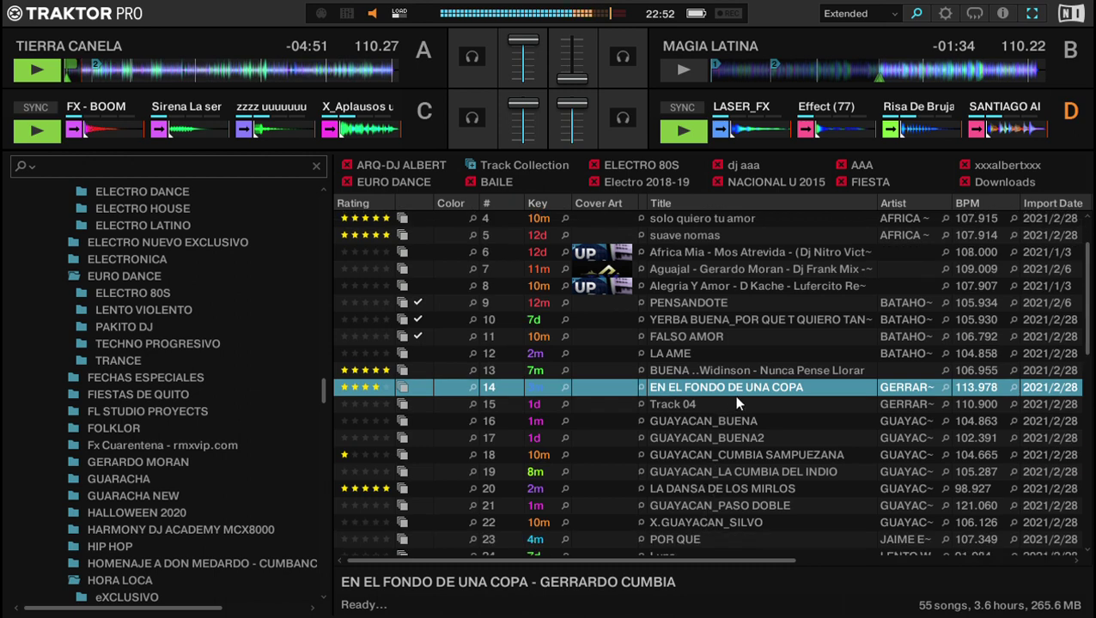
key("Down")
key("Down")
key("Down")
key("Down")
key("ctrl+Right")
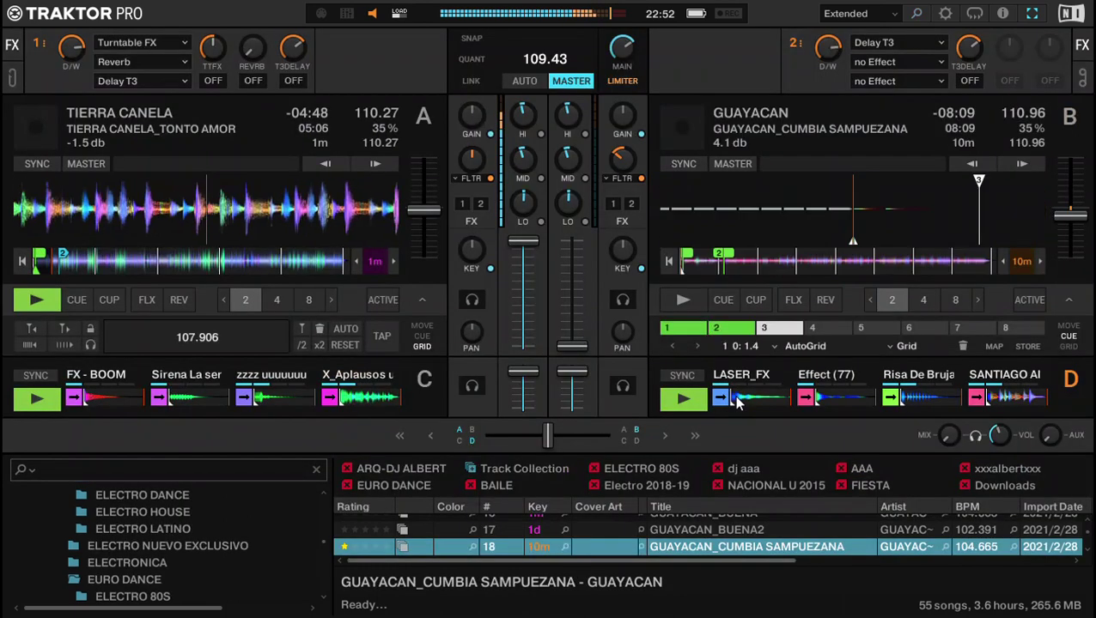
double_click(626, 169)
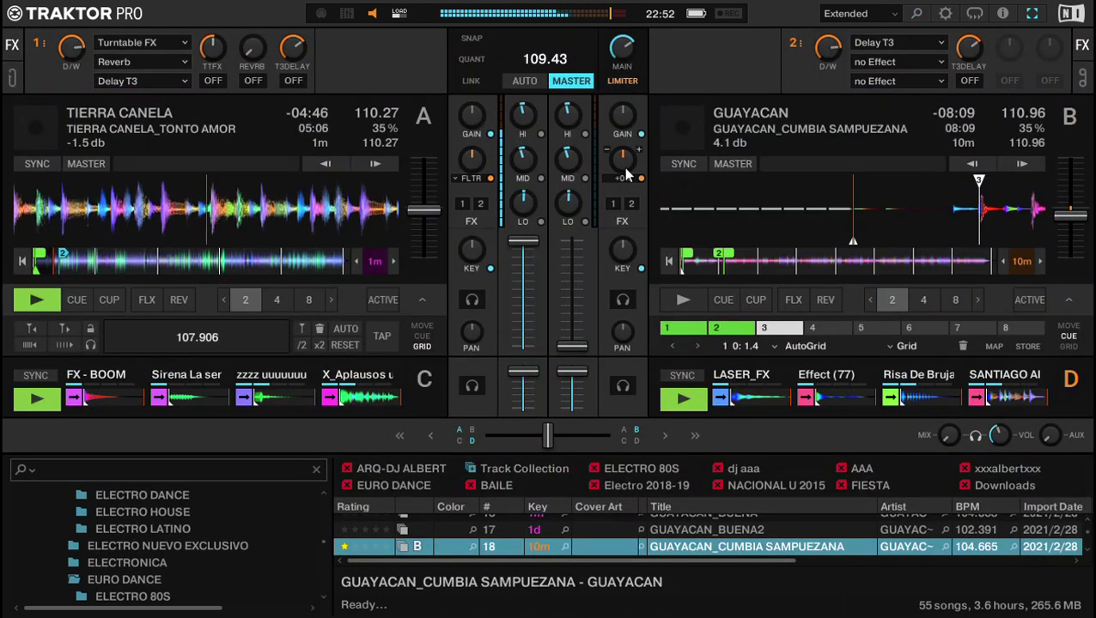
Cue deck B at its first stored loop and lower its tempo to 110.25 BPM.
key("6")
key("plus")
key("minus")
key("minus")
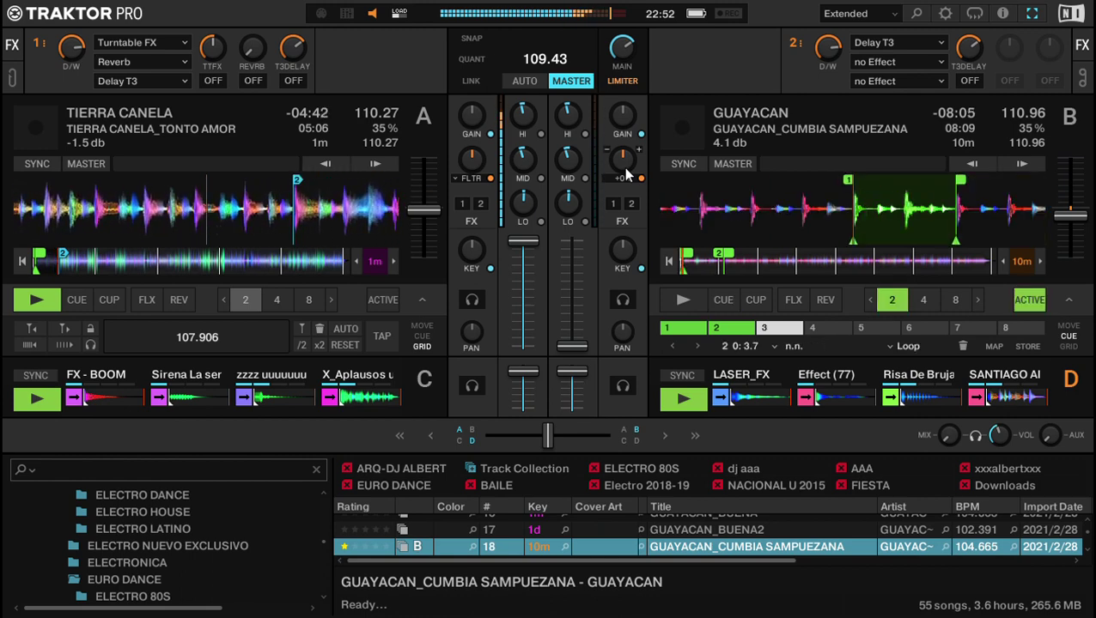
key("minus")
key("minus")
key("minus")
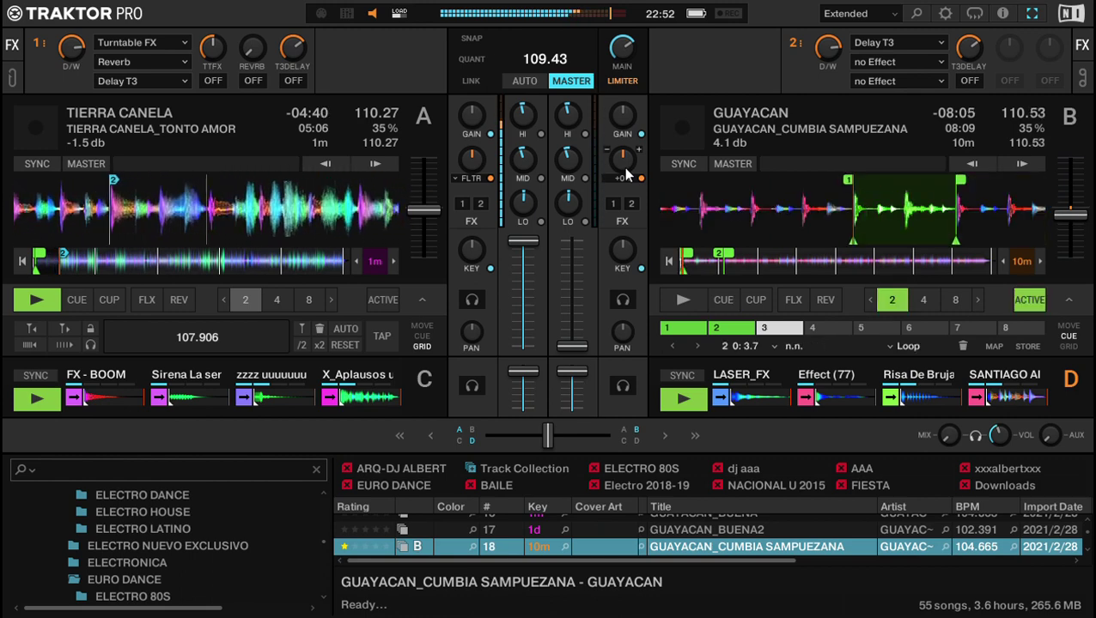
key("minus")
key("minus")
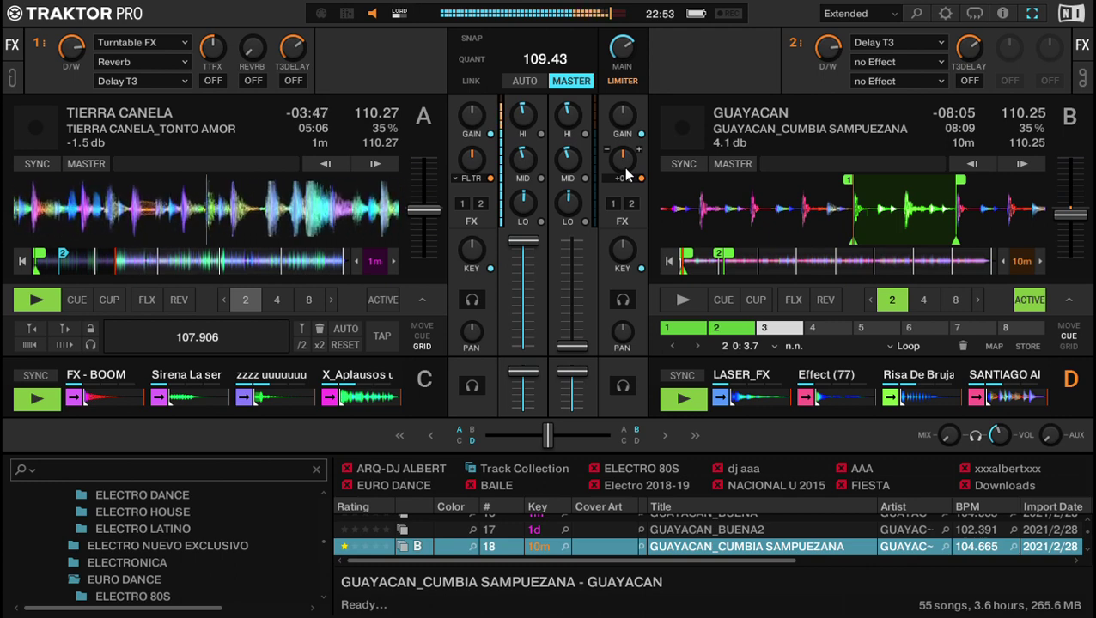
Raise deck B's volume fader to halfway, test-play its looped intro, and return it to the cue point.
key("5")
key("5")
key("5")
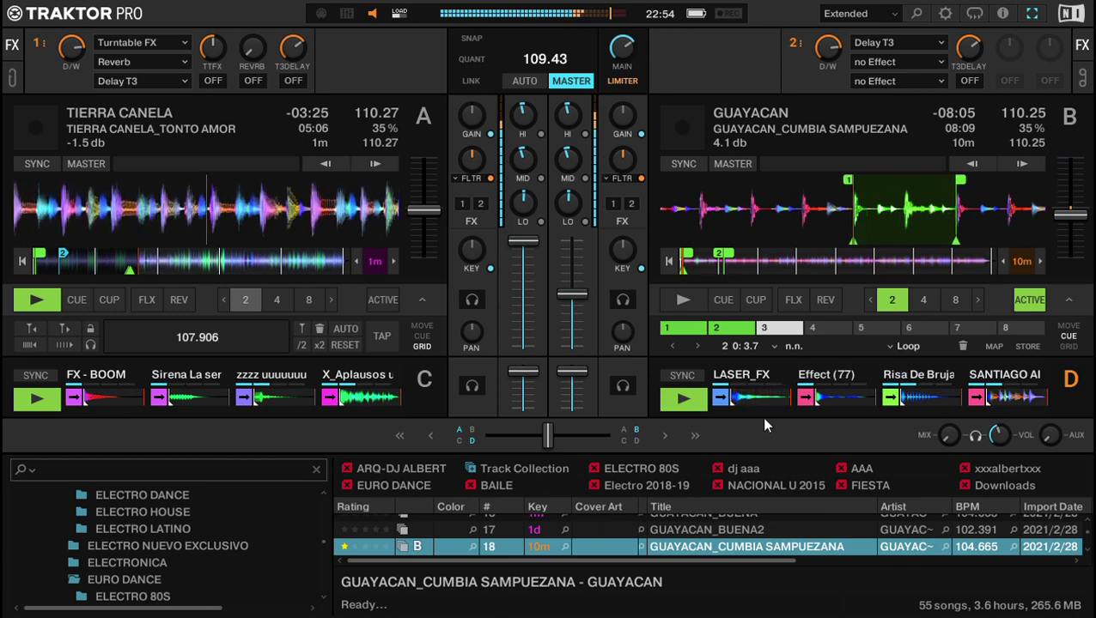
key("space")
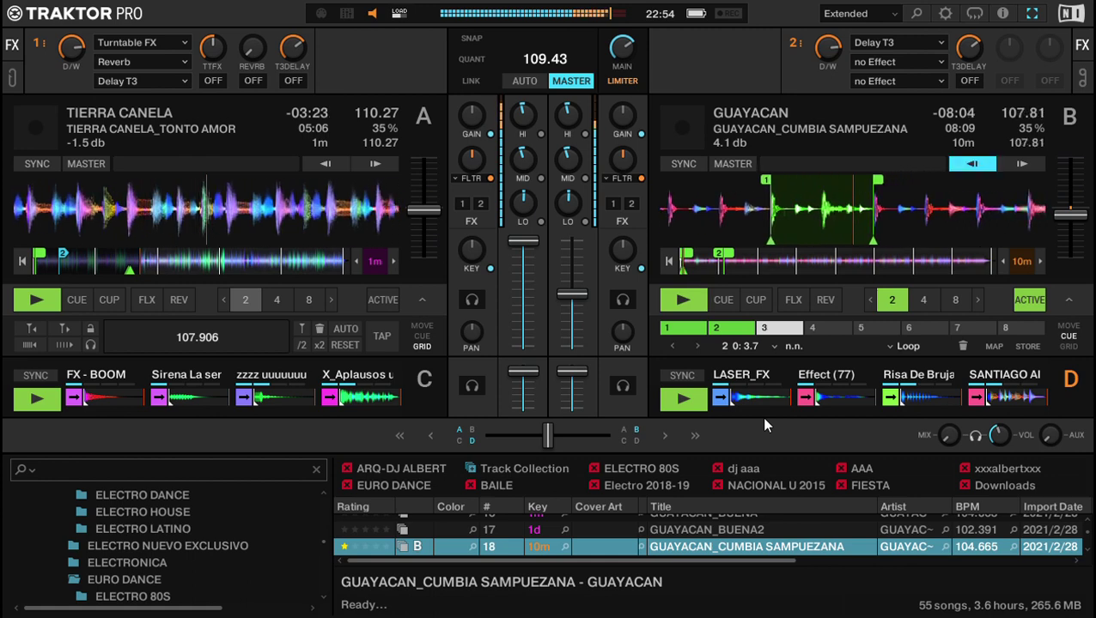
key("c")
Hold deck A in a 2-beat loop and start GUAYACAN_CUMBIA SAMPUEZANA on deck B at full volume, released from its loop.
key("2")
key("2")
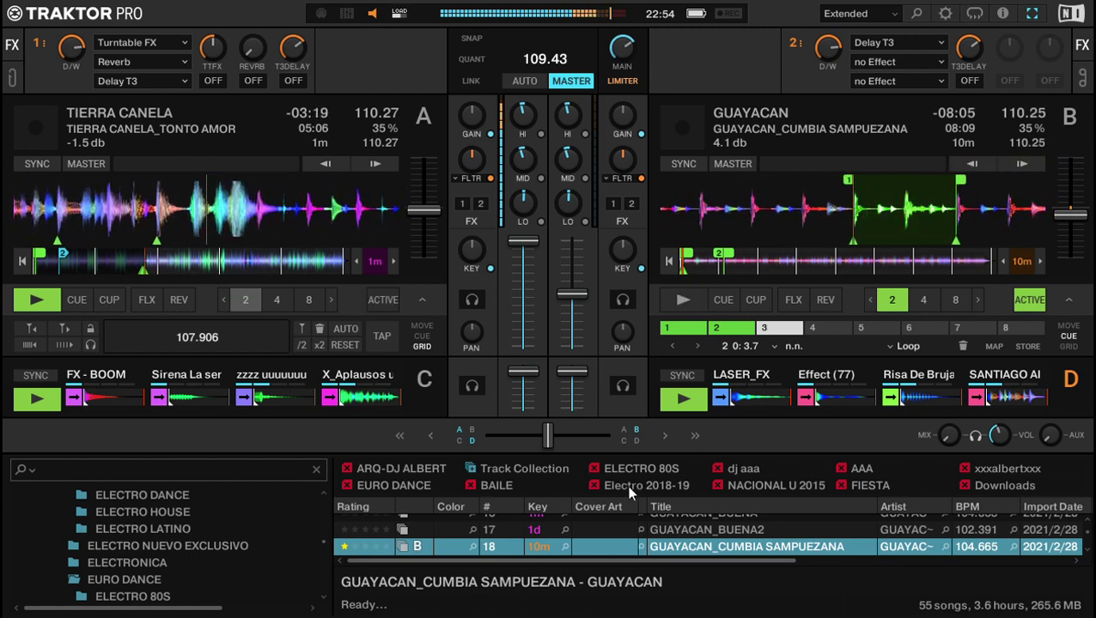
key("2")
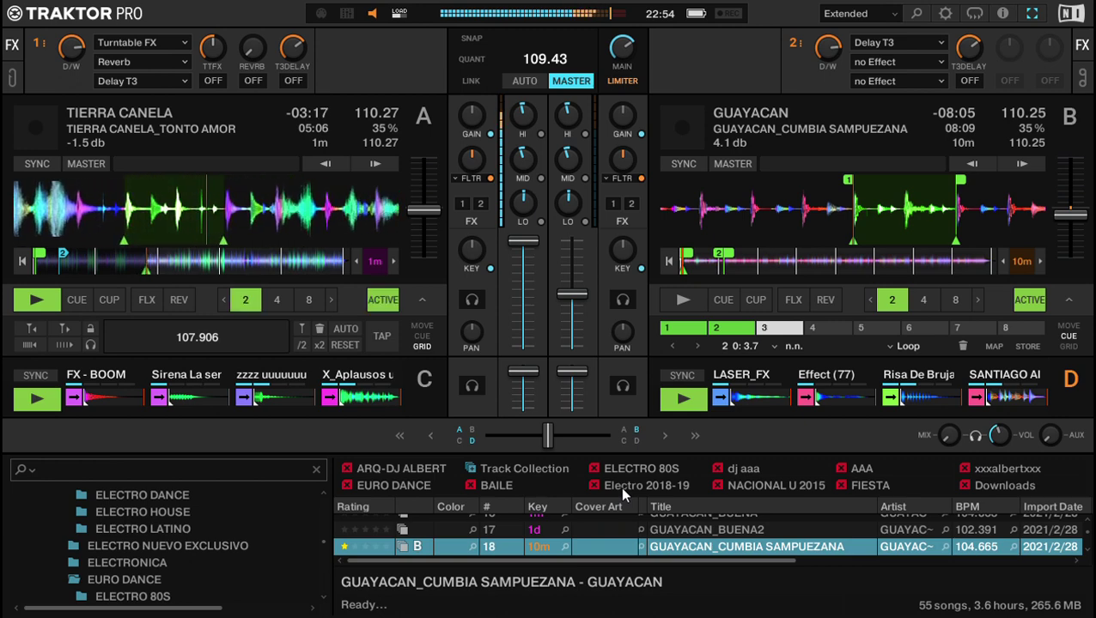
key("space")
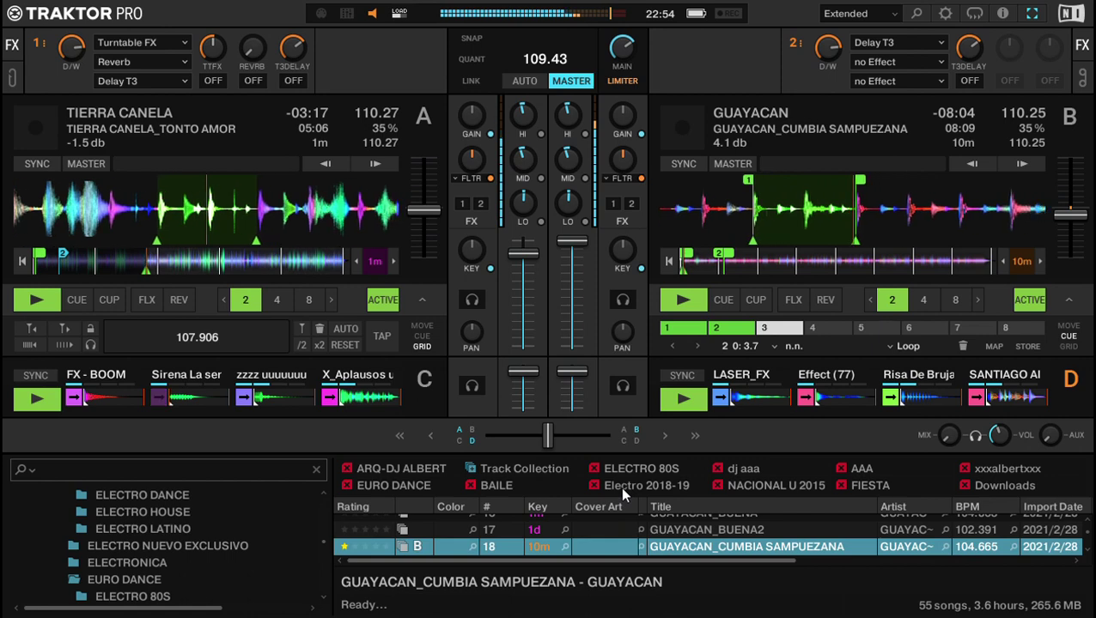
key("4")
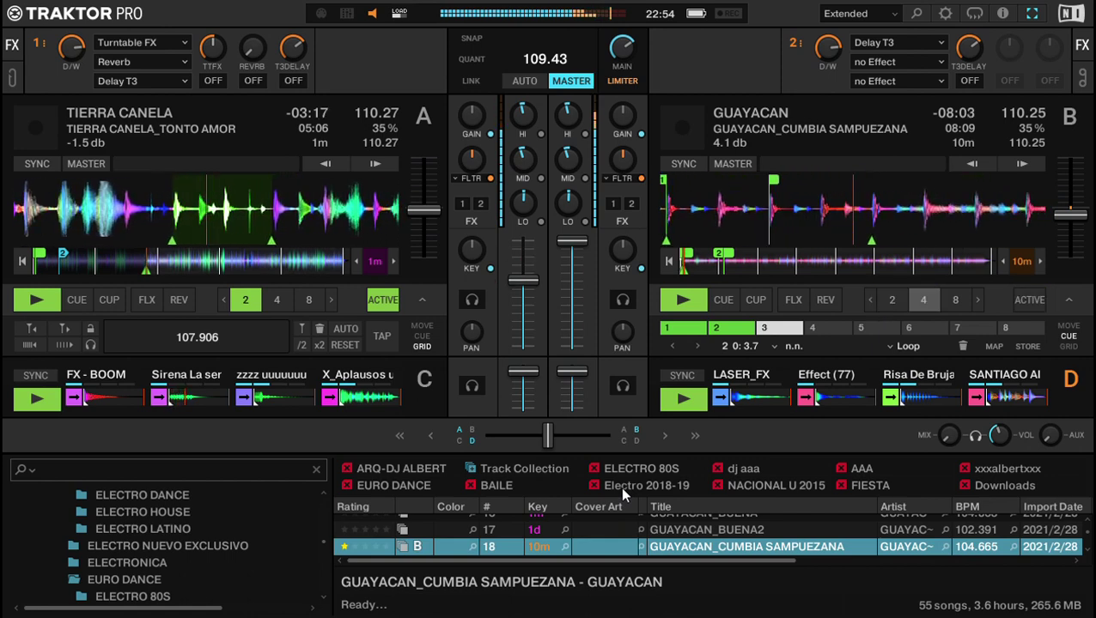
Shorten deck A's loop to 1/2 beat with its lows cut, and fade out and stop the deck.
key("1")
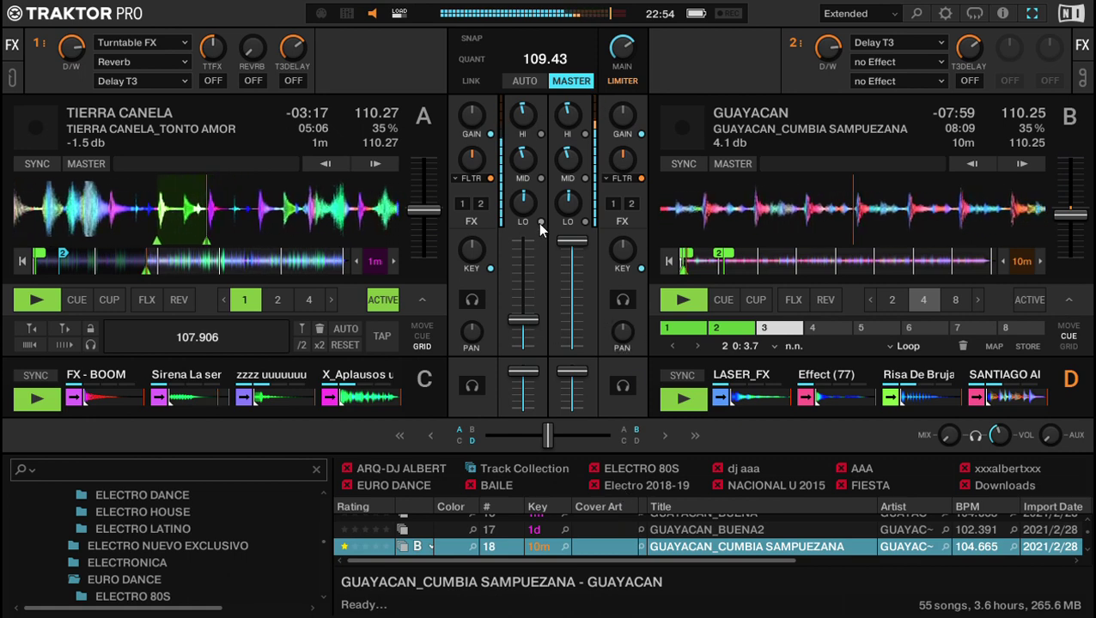
key("1")
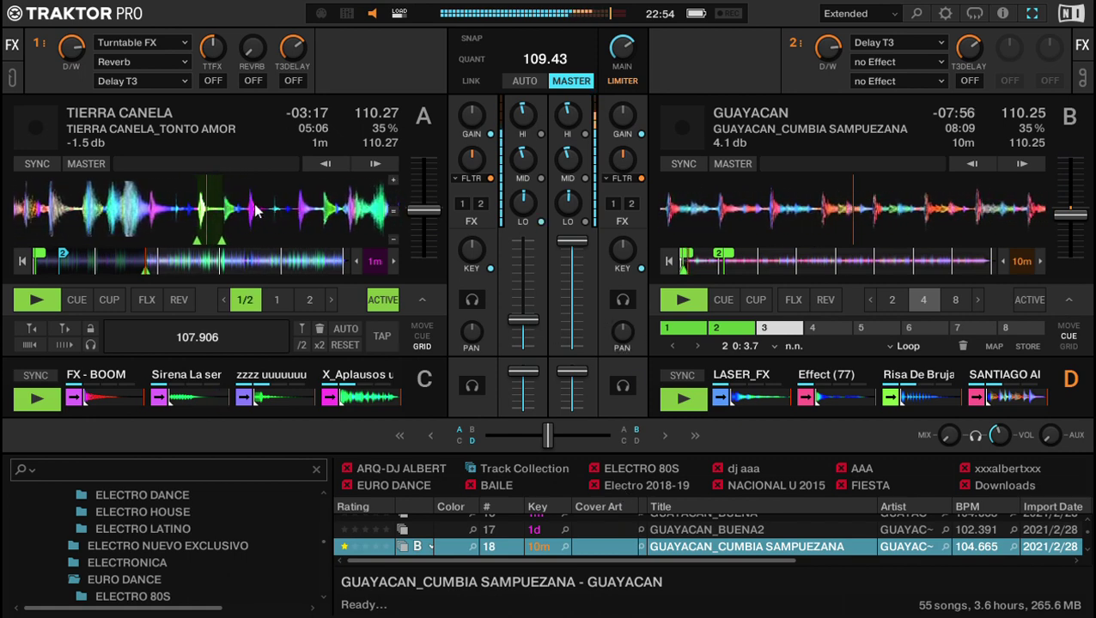
left_click_drag(522, 320, 523, 345)
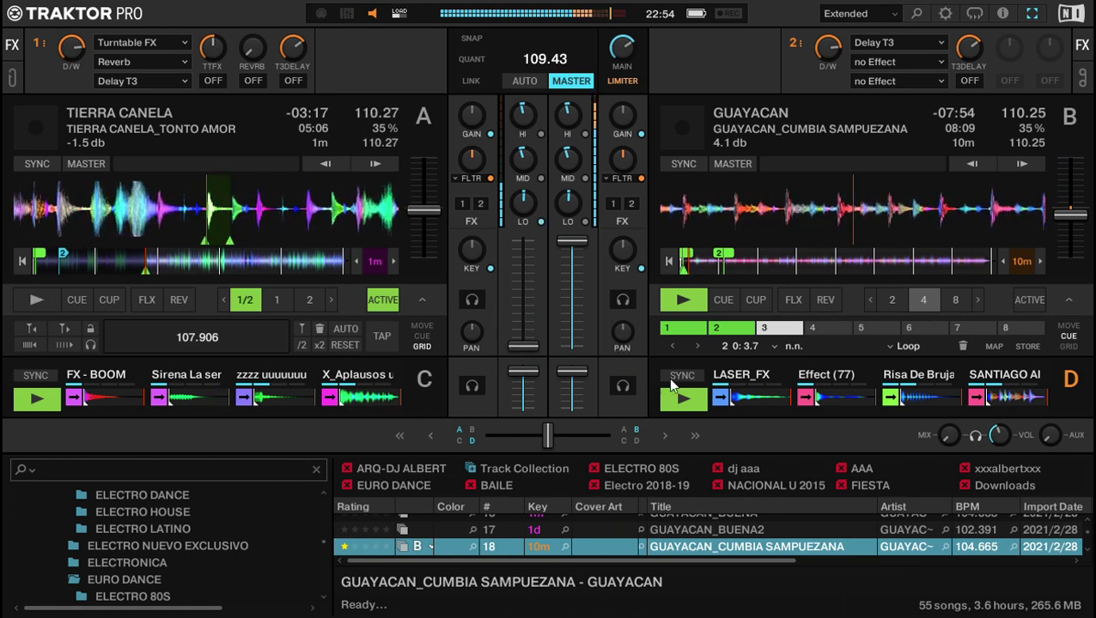
Load the track GUAYACAN_LA CUMBIA DEL INDIO into deck A.
key("Down")
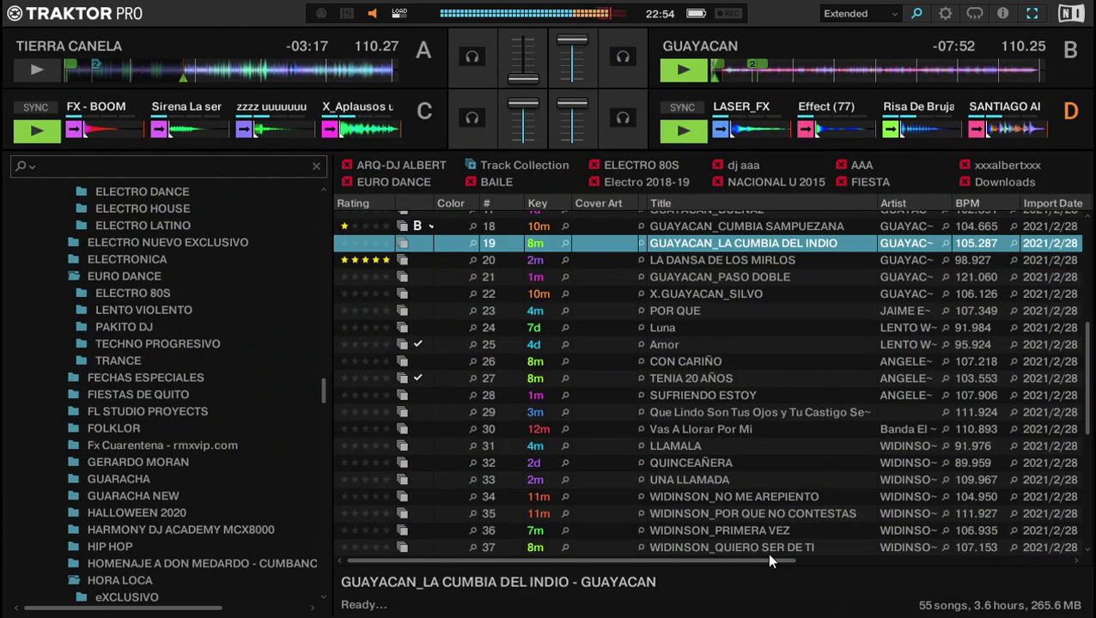
key("ctrl+Left")
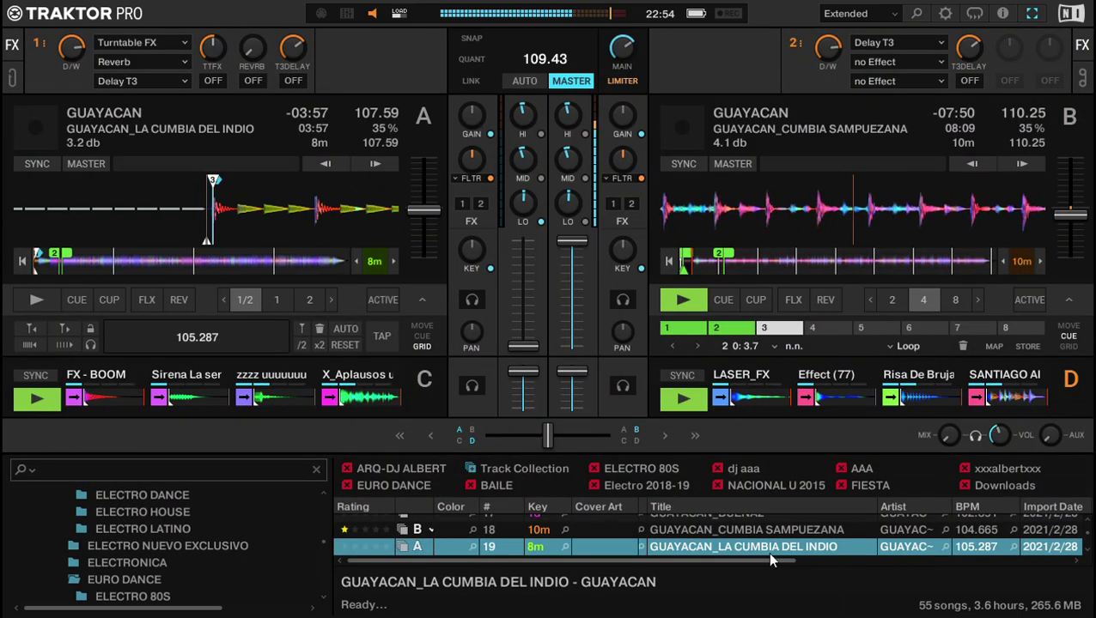
Replace deck A's second hotcue loop with one stored as hotcue 1 at the beat onset, and raise the tempo to 110.18 BPM.
key("2")
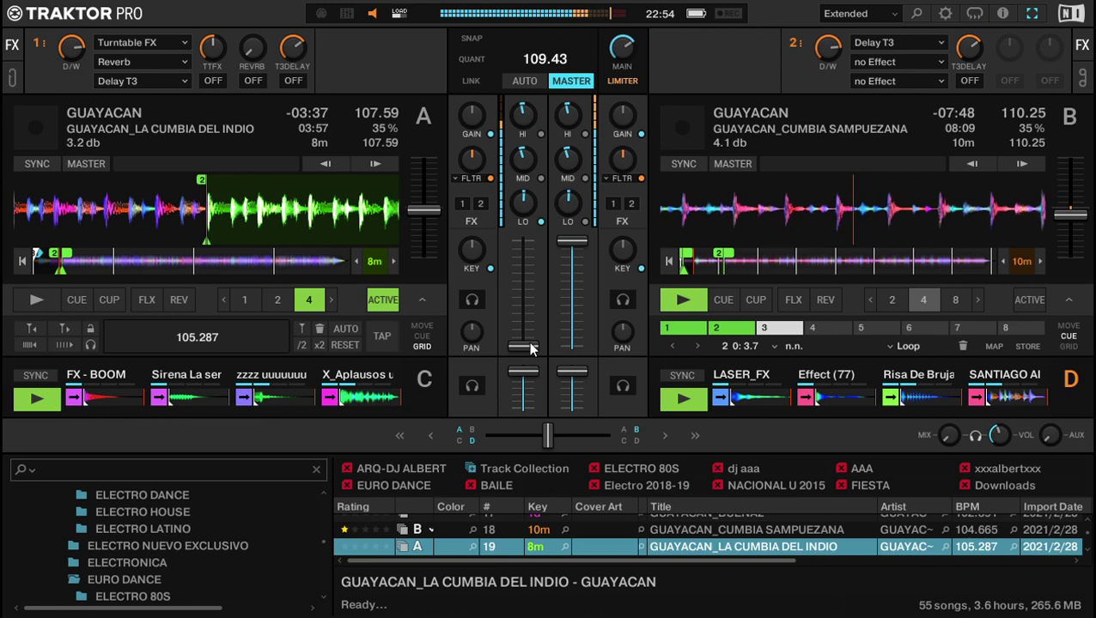
scroll(381, 207, "up", 5)
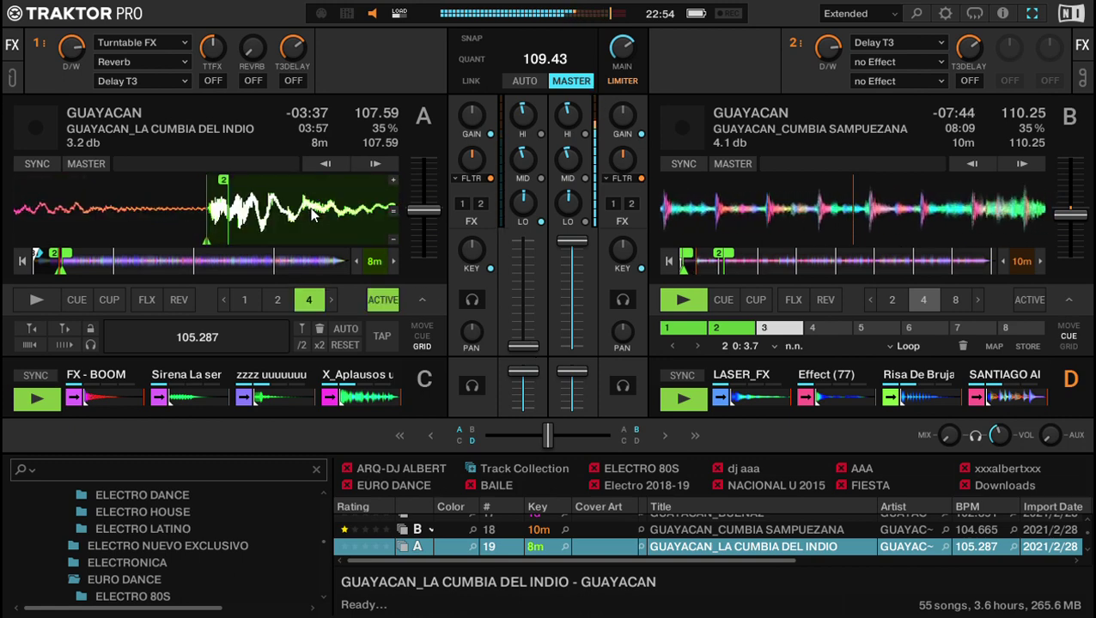
key("shift+2")
key("1")
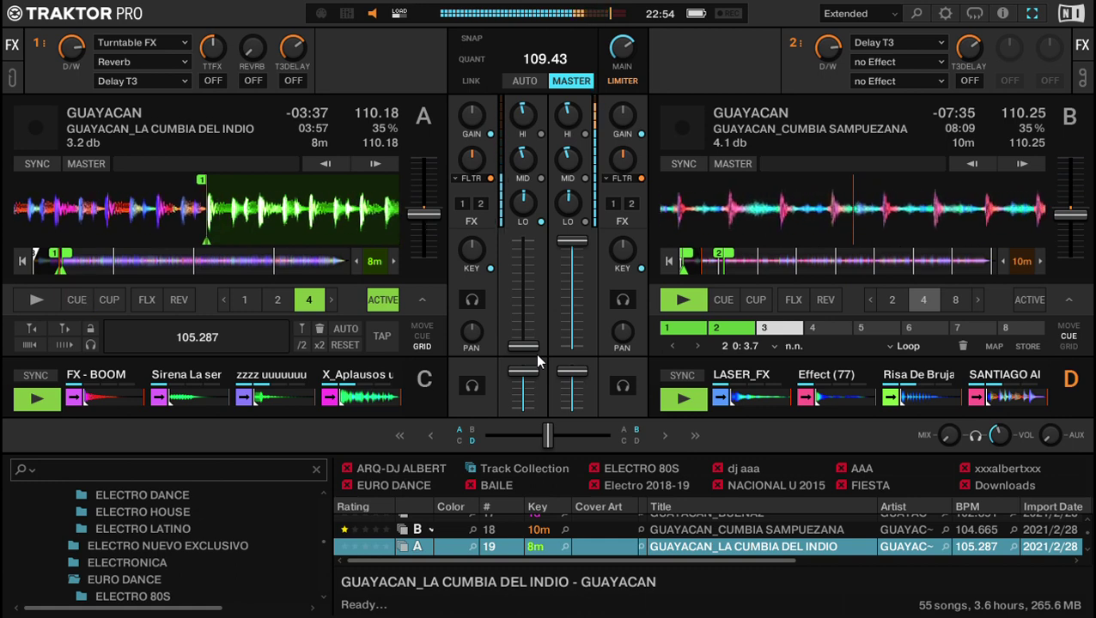
With deck B's loop active, test-play deck A at 110.32 BPM and raise its volume fader above halfway.
left_click(1044, 300)
left_click_drag(528, 348, 531, 312)
key("a")
key("a")
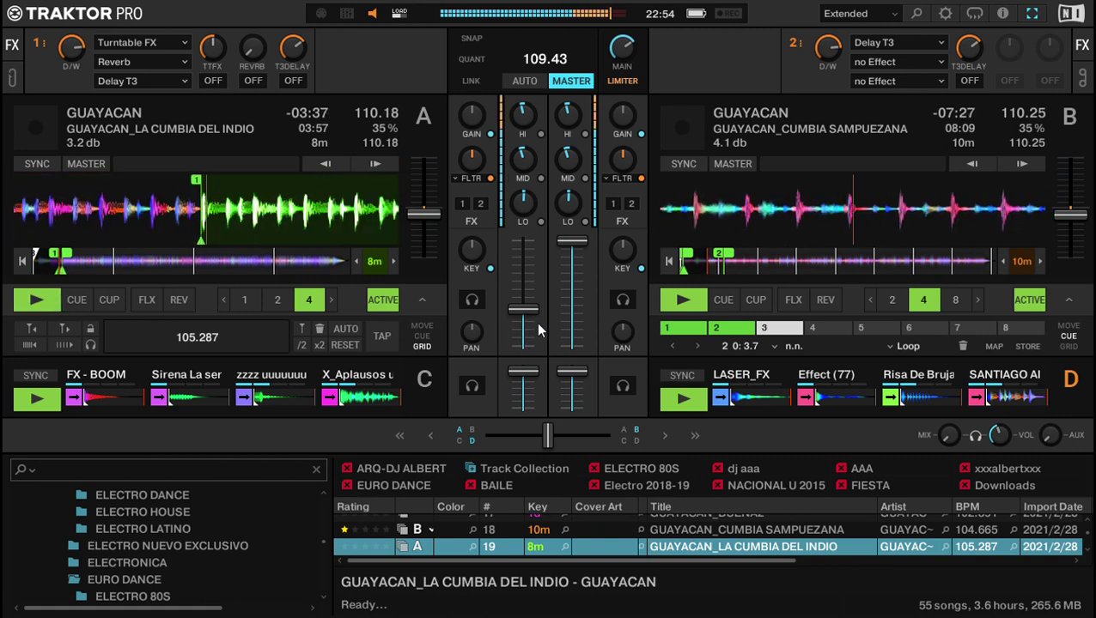
key("space")
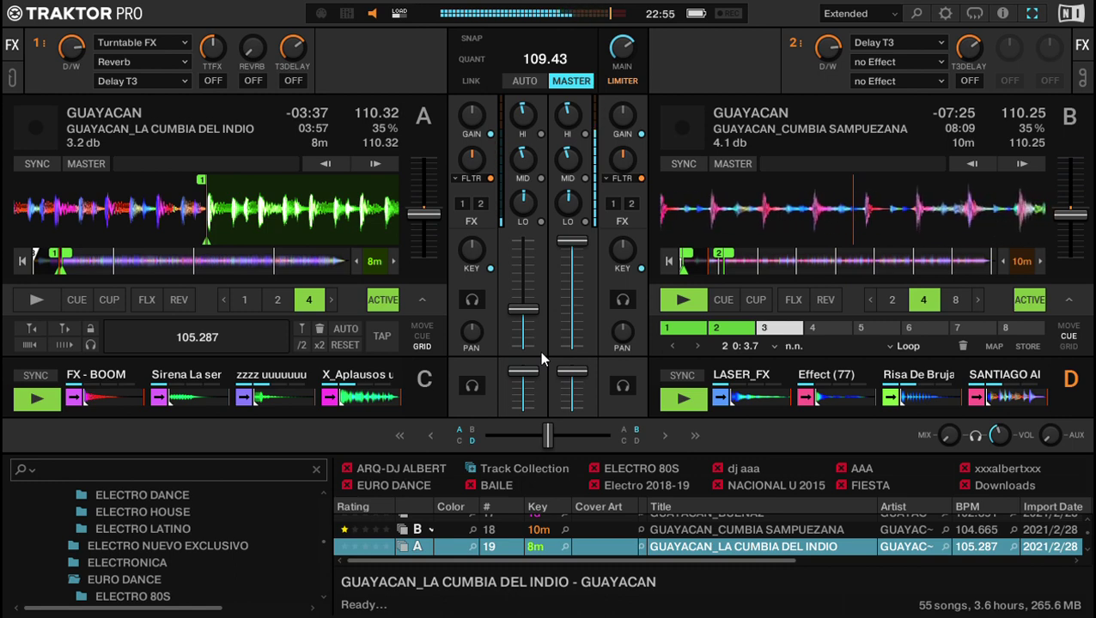
mouse_move(890, 411)
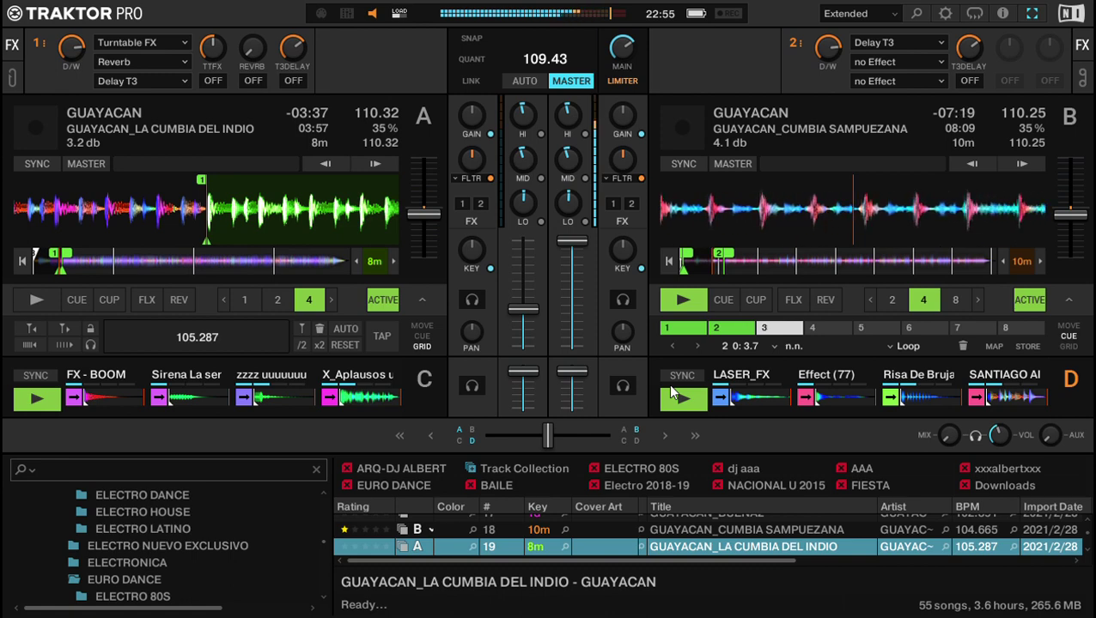
left_click_drag(520, 332, 520, 301)
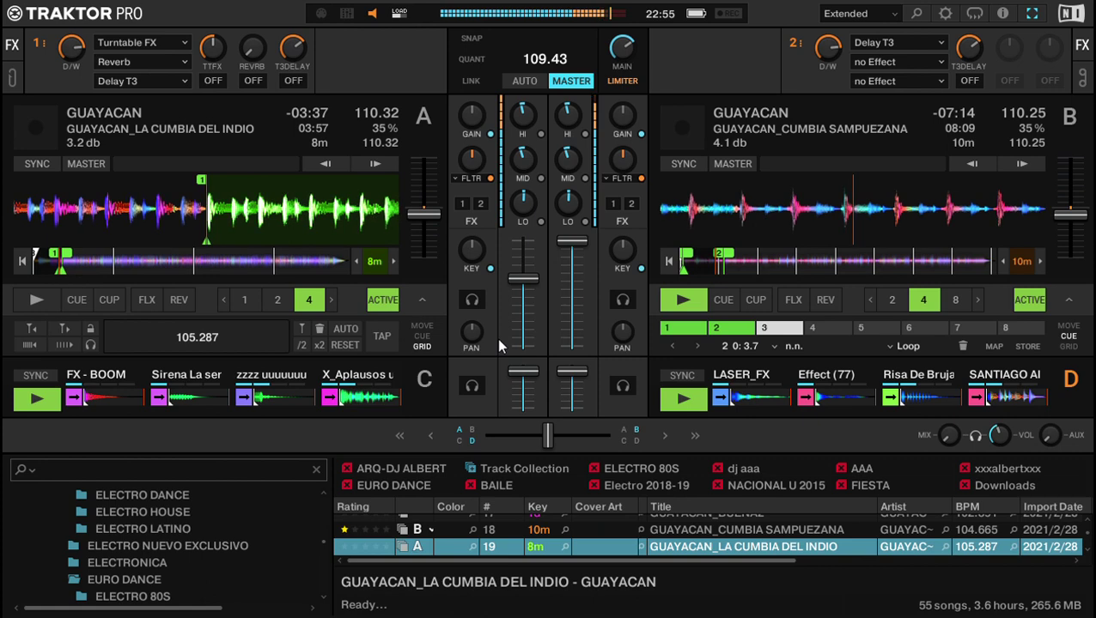
Trigger the Risa De Bruja sample on deck D and hold deck B in a 2-beat loop at its second hotcue.
mouse_move(183, 408)
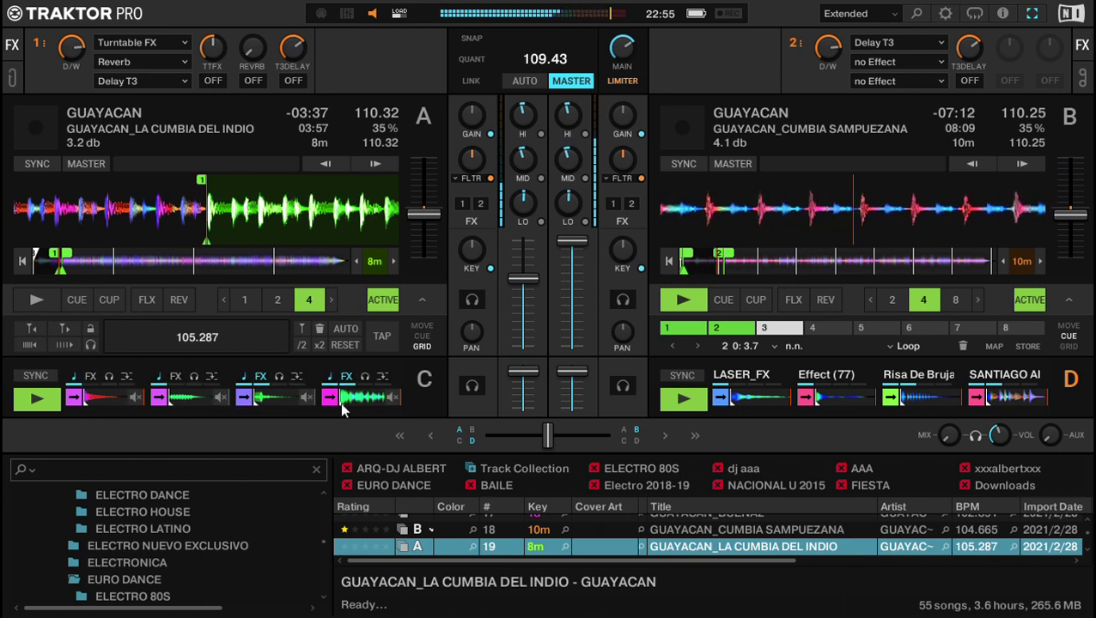
left_click(895, 401)
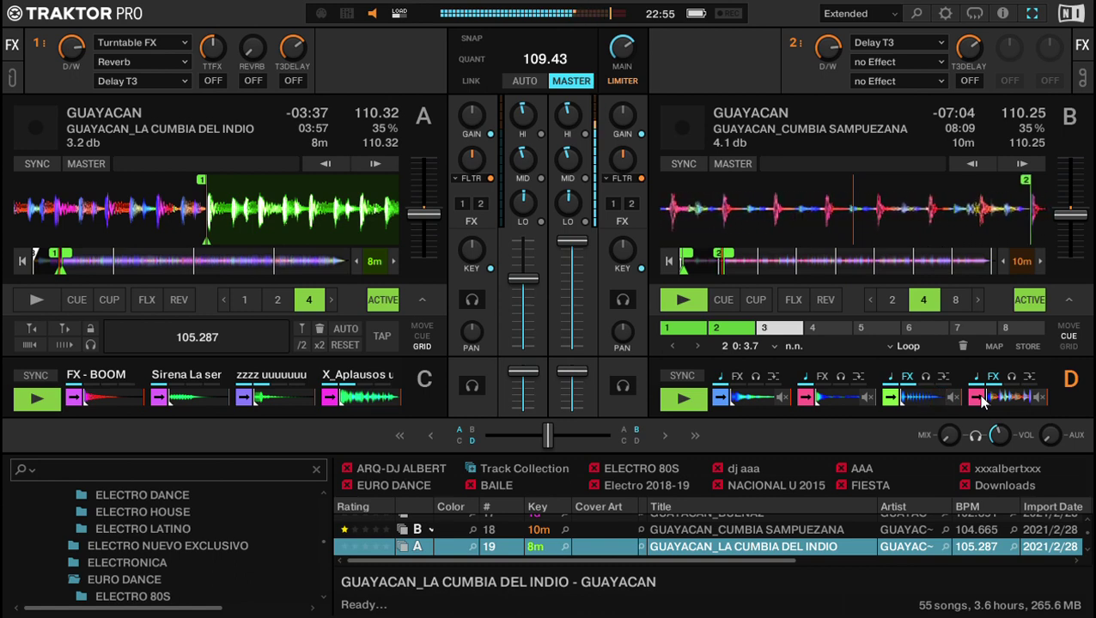
left_click(891, 300)
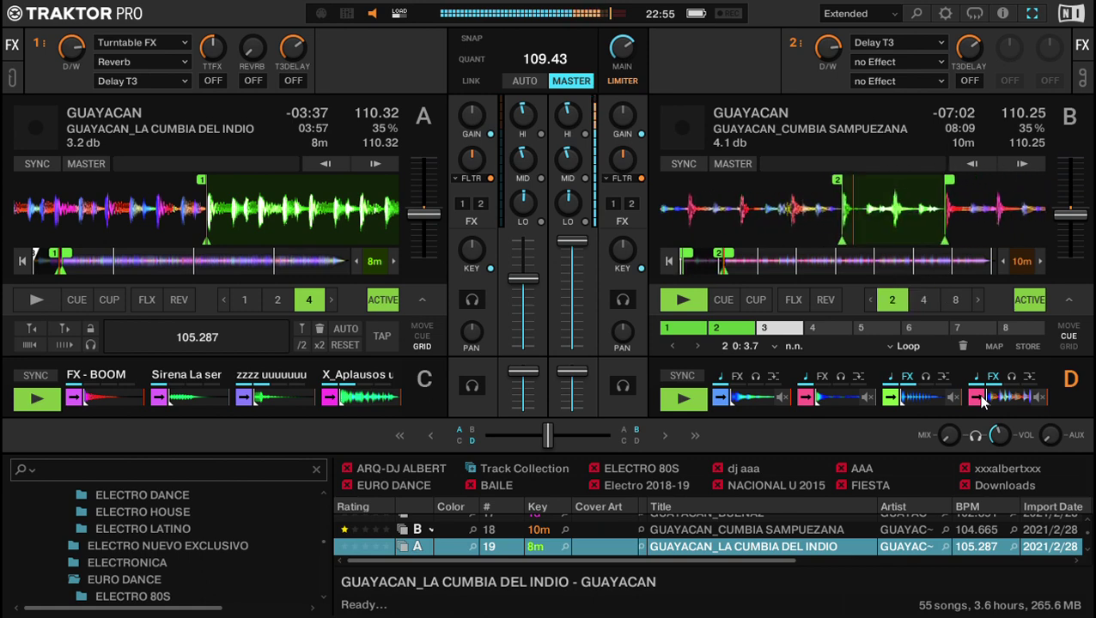
Start deck A in its 4-beat loop over deck B and raise deck A's volume fader further.
left_click_drag(536, 292, 536, 284)
scroll(536, 298, "up", 2)
key("space")
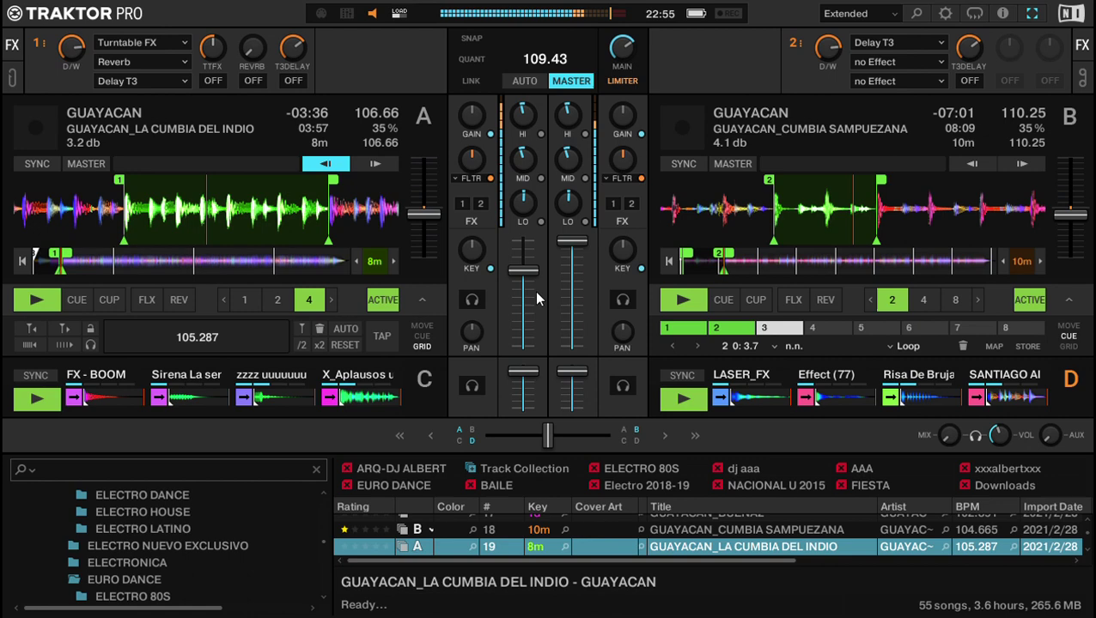
scroll(536, 298, "up", 2)
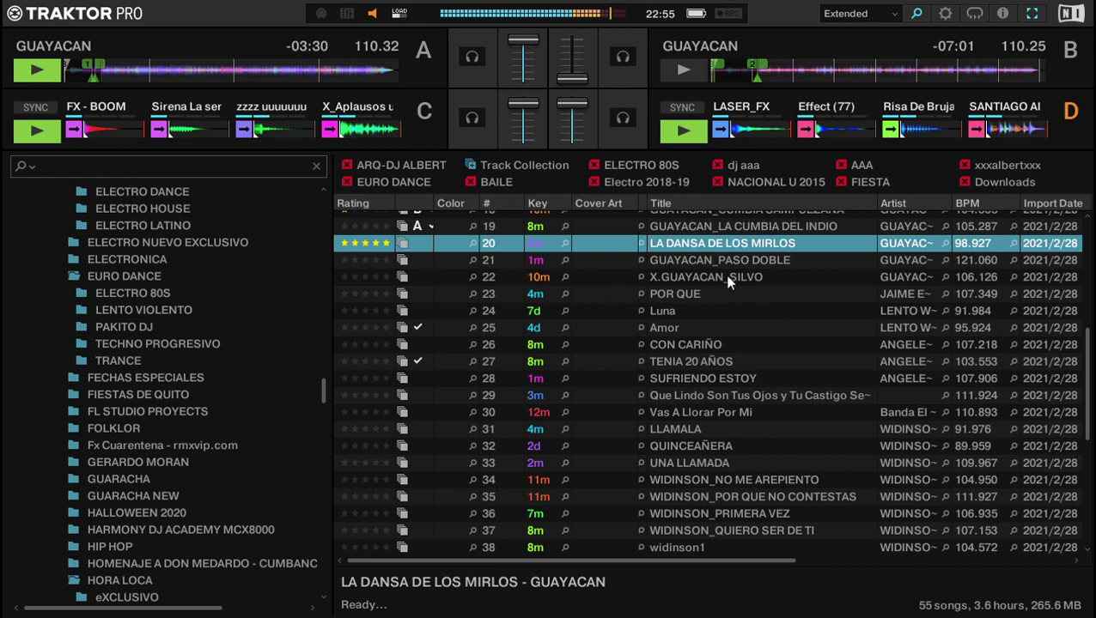
Load the track X.GUAYACAN_SILVO into deck B.
key("Down")
key("Down")
key("Down")
key("Down")
key("Down")
key("Down")
key("Down")
key("Down")
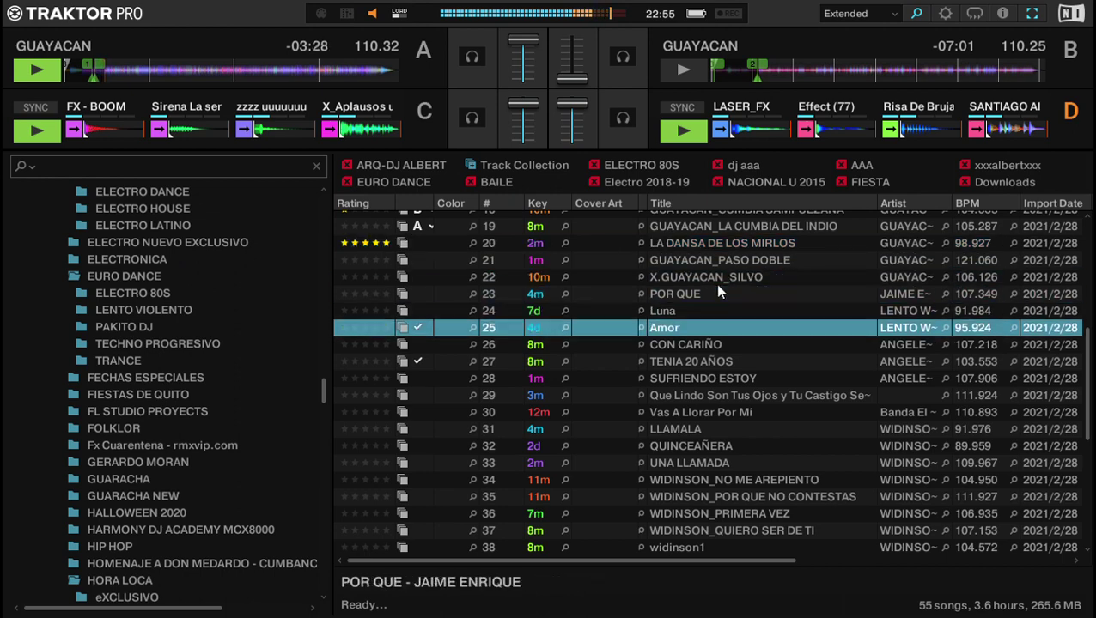
key("Down")
key("Up")
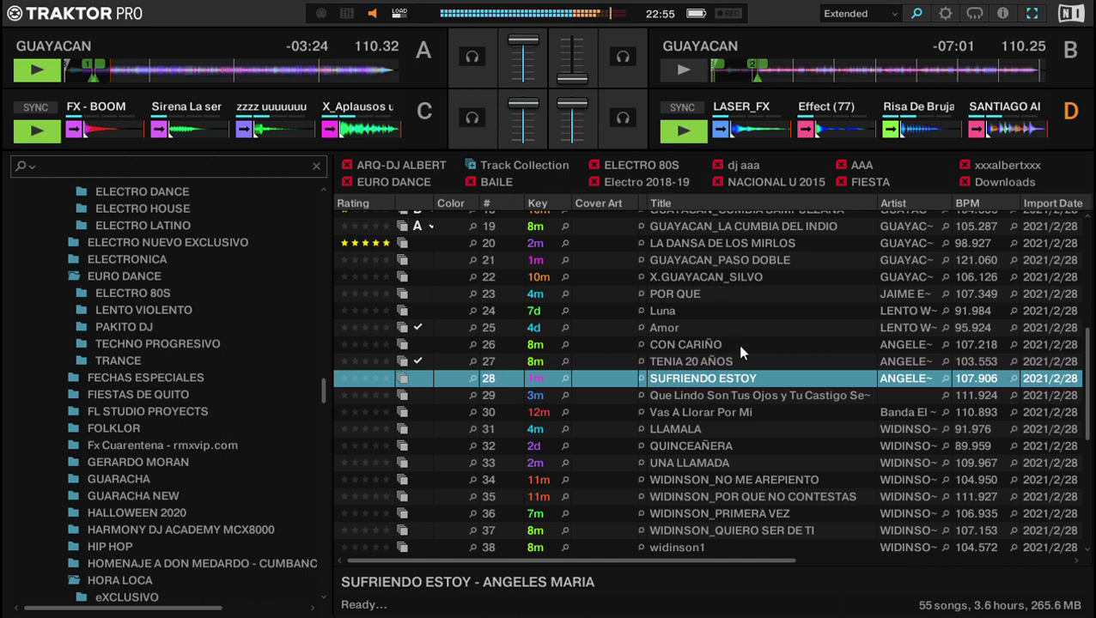
scroll(737, 345, "up", 5)
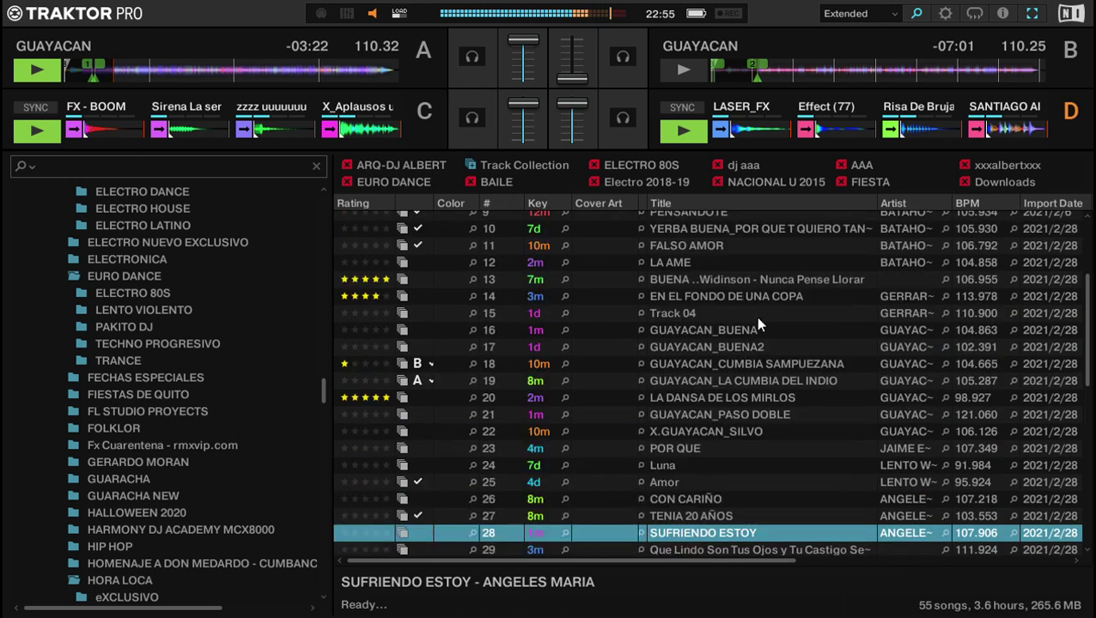
left_click(752, 432)
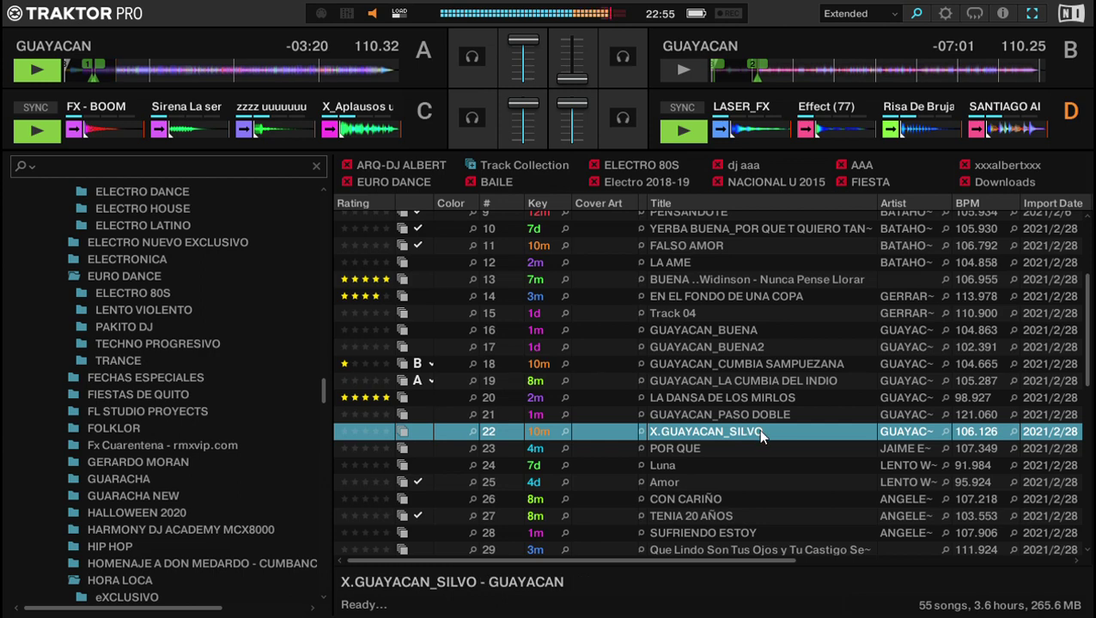
double_click(757, 432)
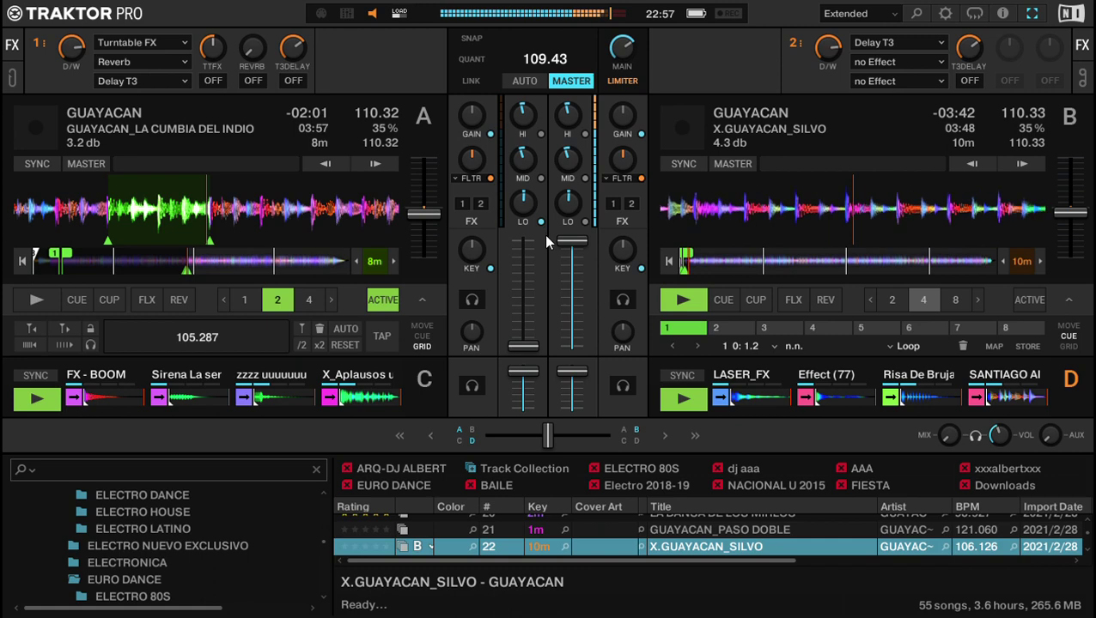
Find the GERARDO MORAN folder in the library tree and open its track list.
mouse_move(215, 397)
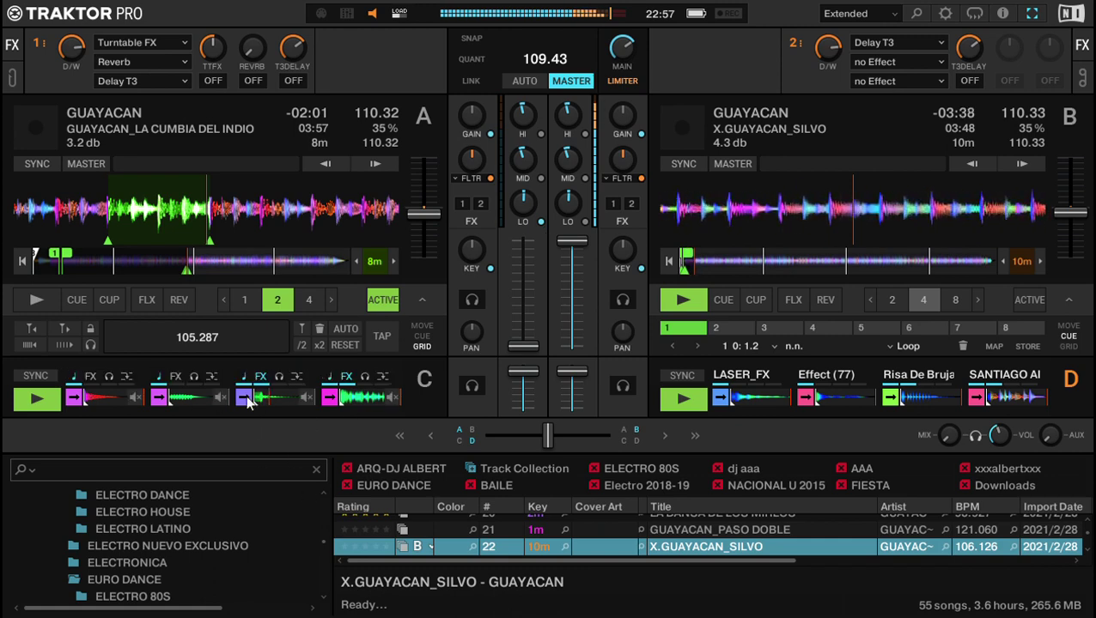
key("space")
key("Down")
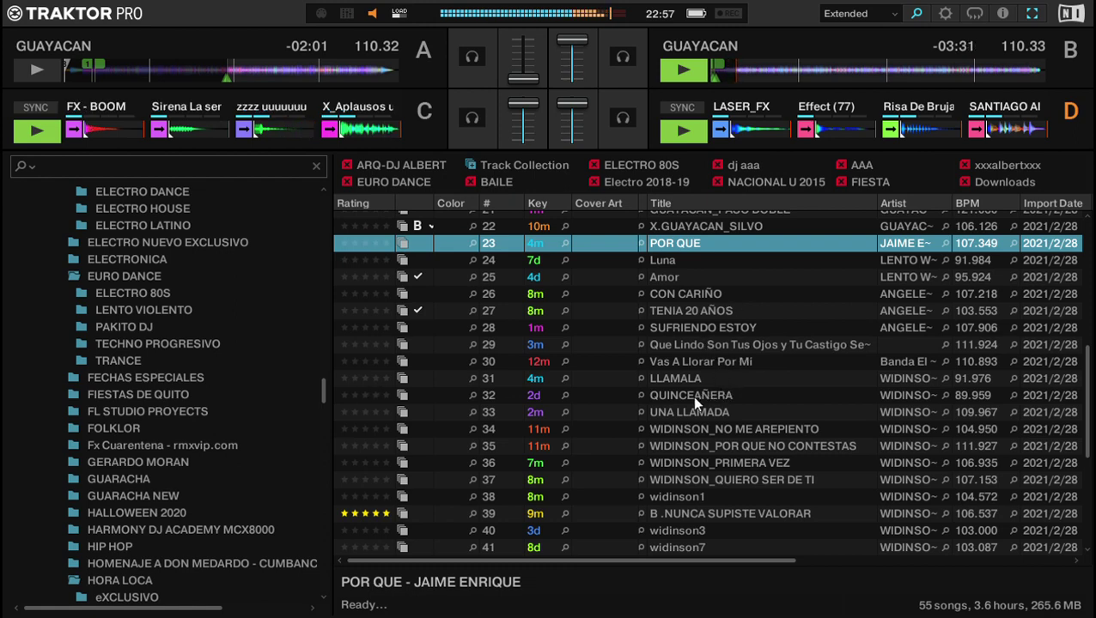
scroll(191, 394, "down", 10)
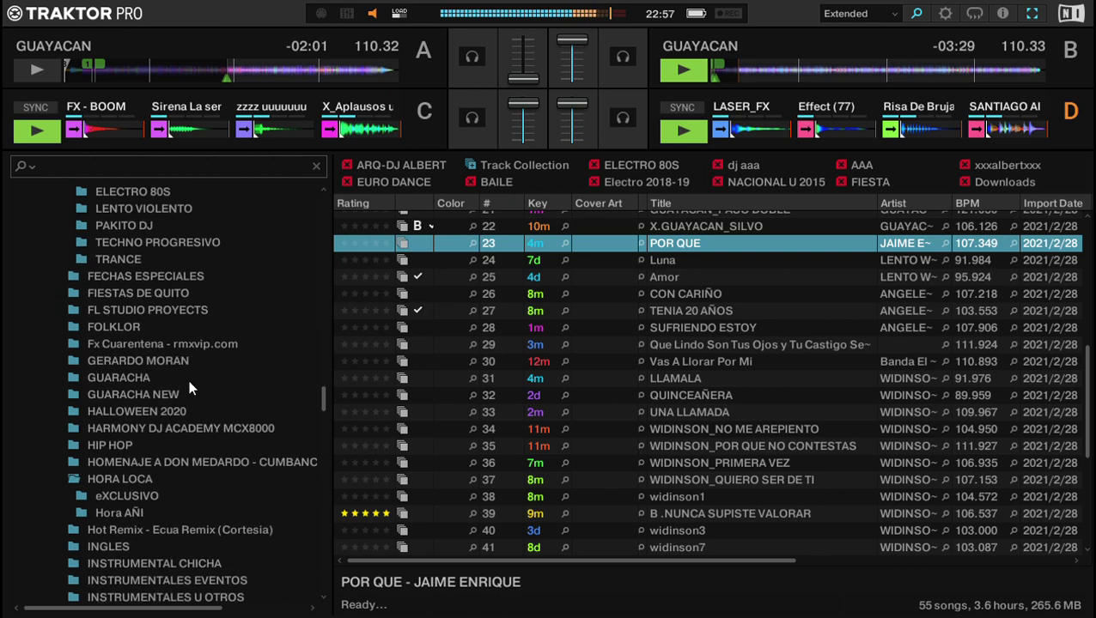
scroll(191, 391, "down", 14)
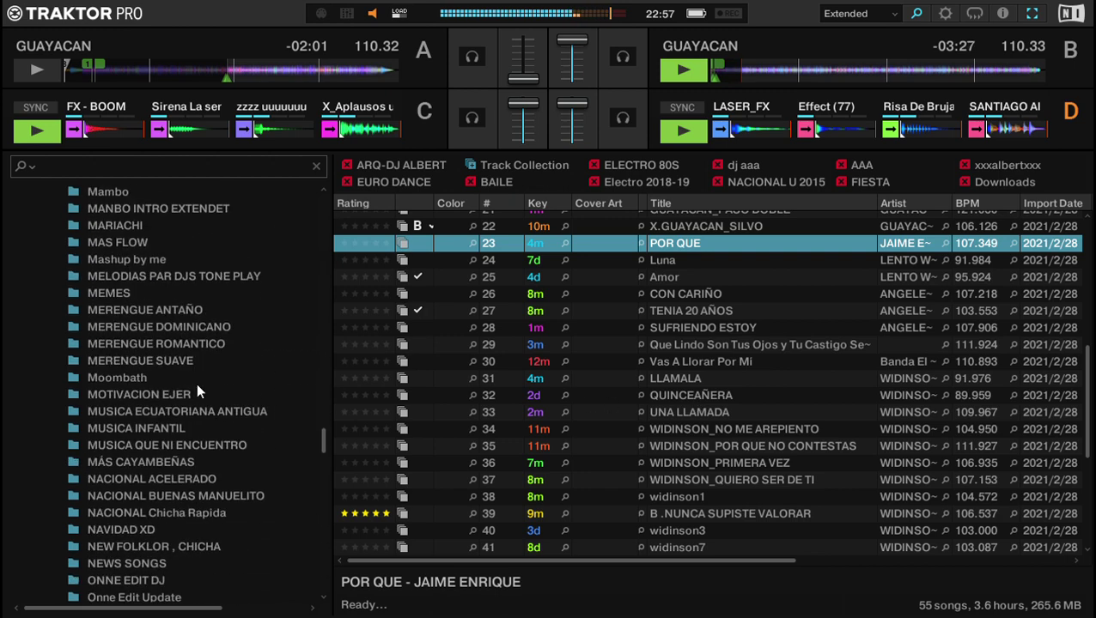
scroll(223, 395, "down", 7)
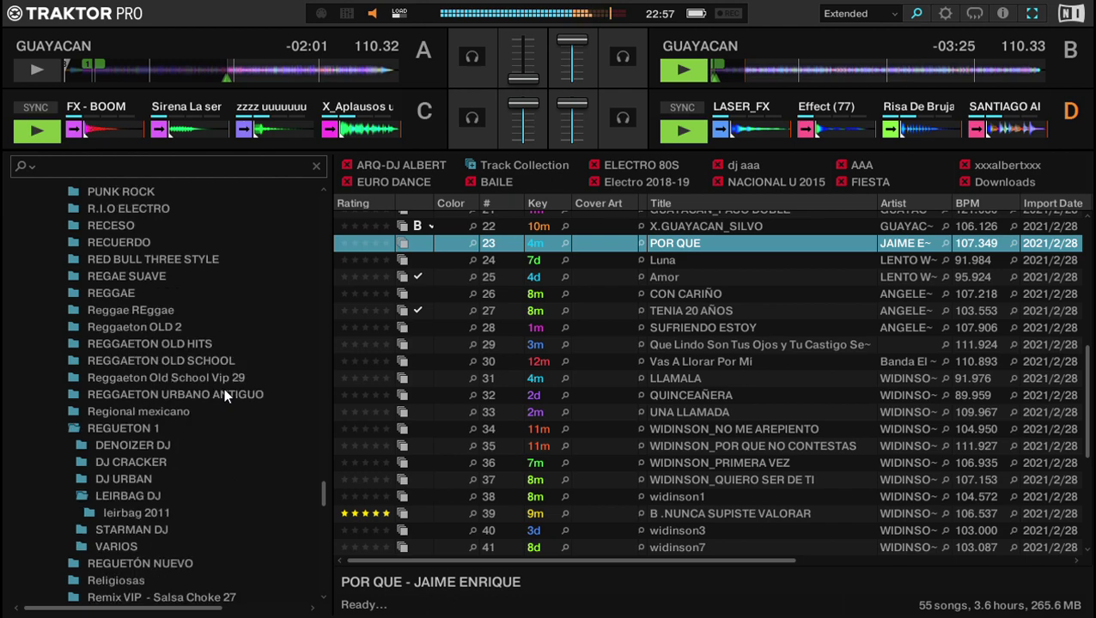
scroll(224, 395, "up", 5)
scroll(223, 395, "up", 20)
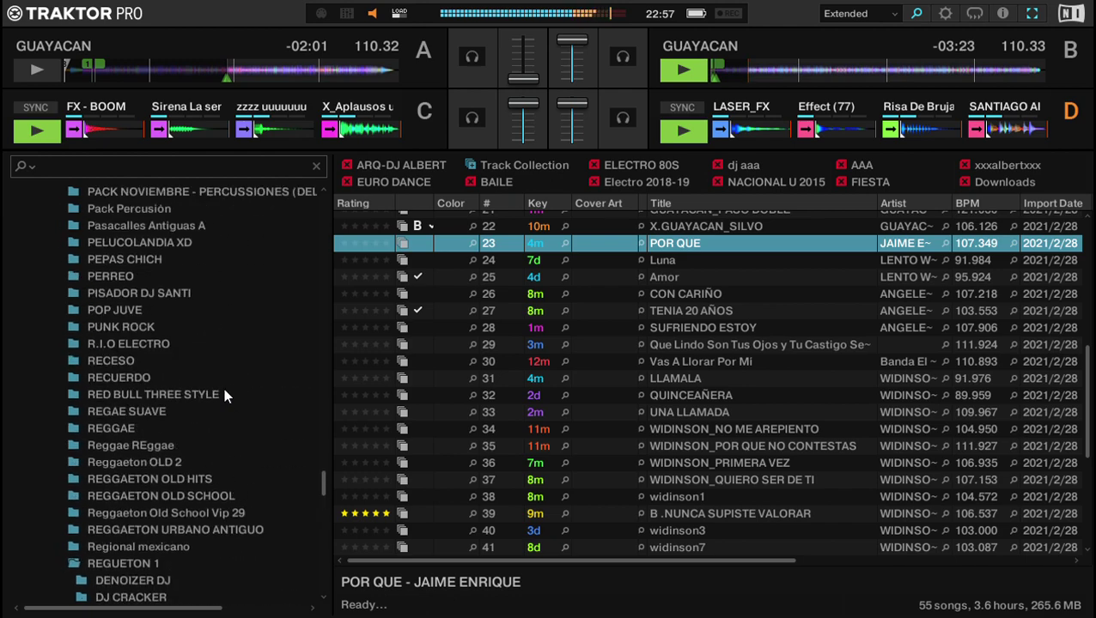
scroll(224, 395, "up", 9)
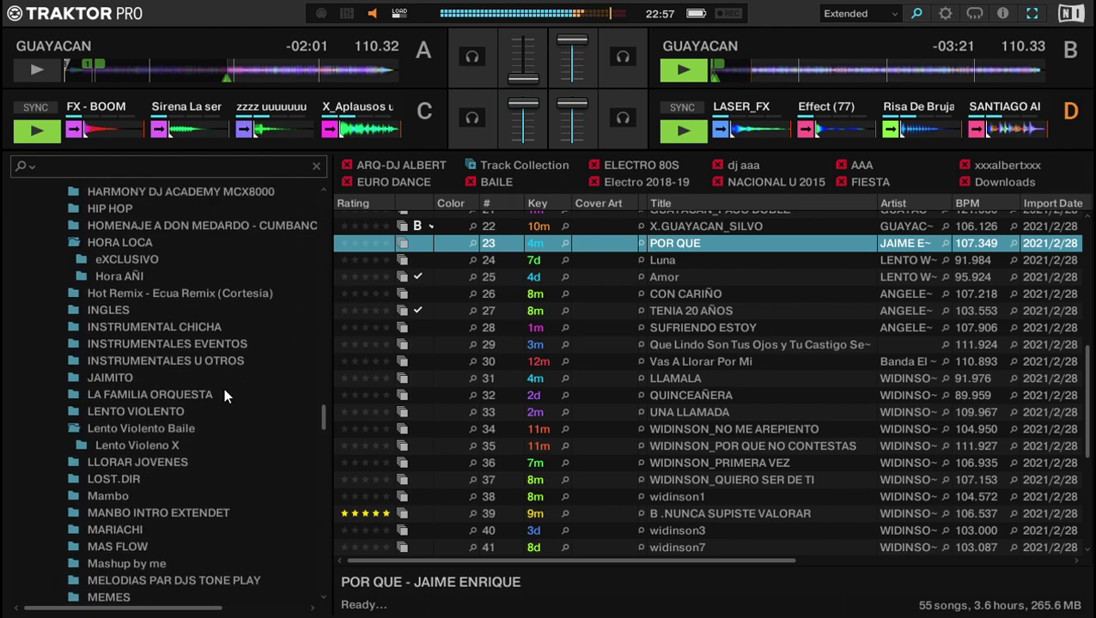
scroll(182, 343, "up", 2)
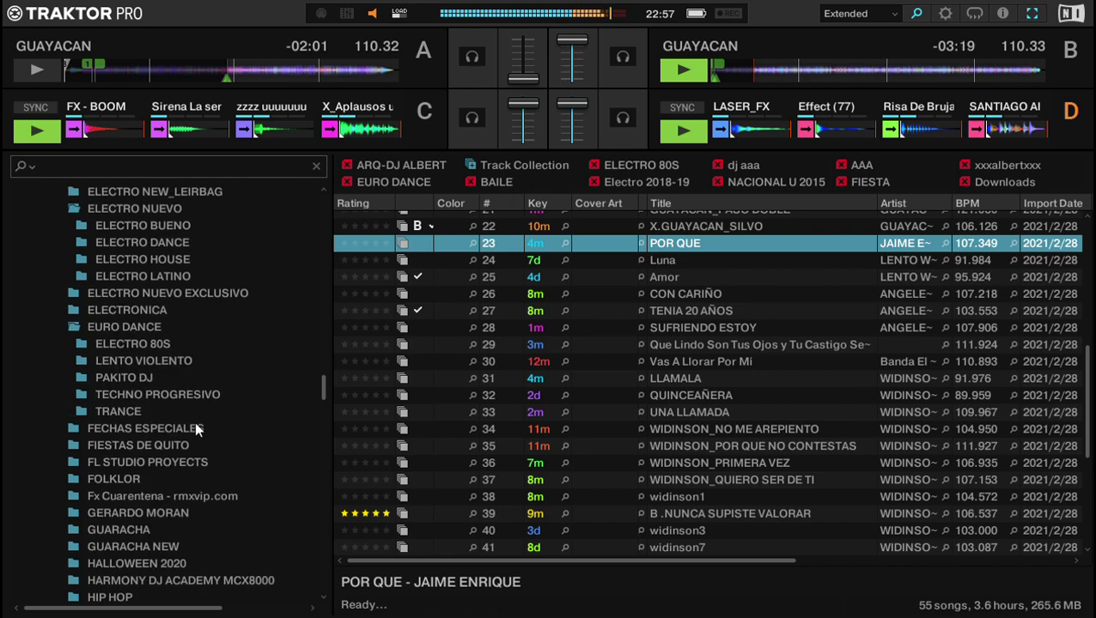
left_click(163, 513)
Try the track que importa mi amor in deck A.
scroll(754, 434, "down", 3)
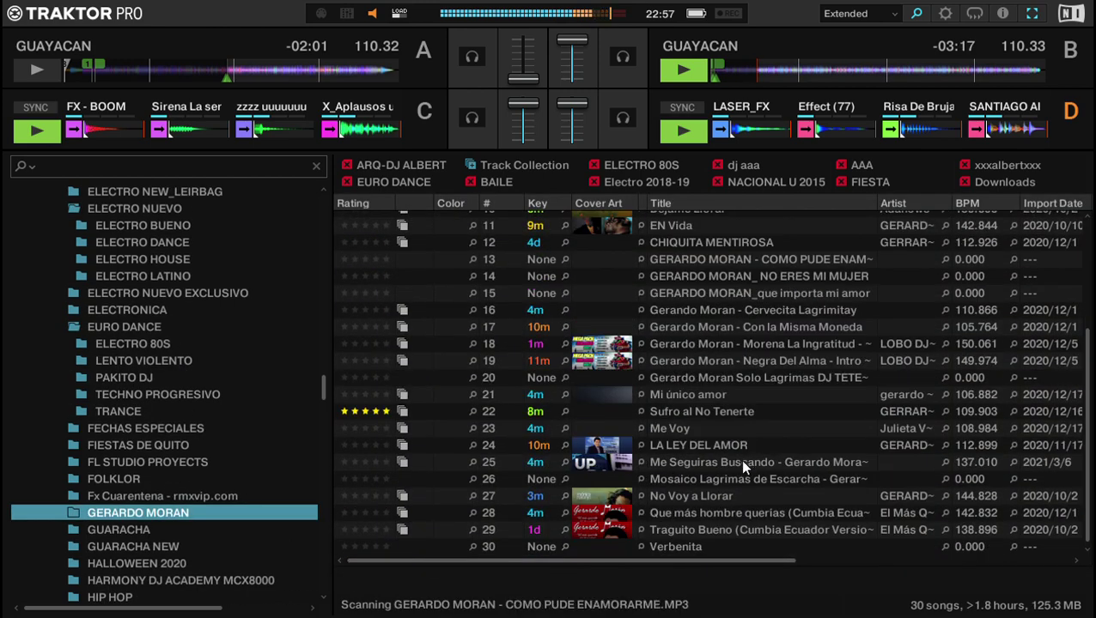
left_click(729, 314)
key("Up")
key("ctrl+Left")
key("ctrl+Left")
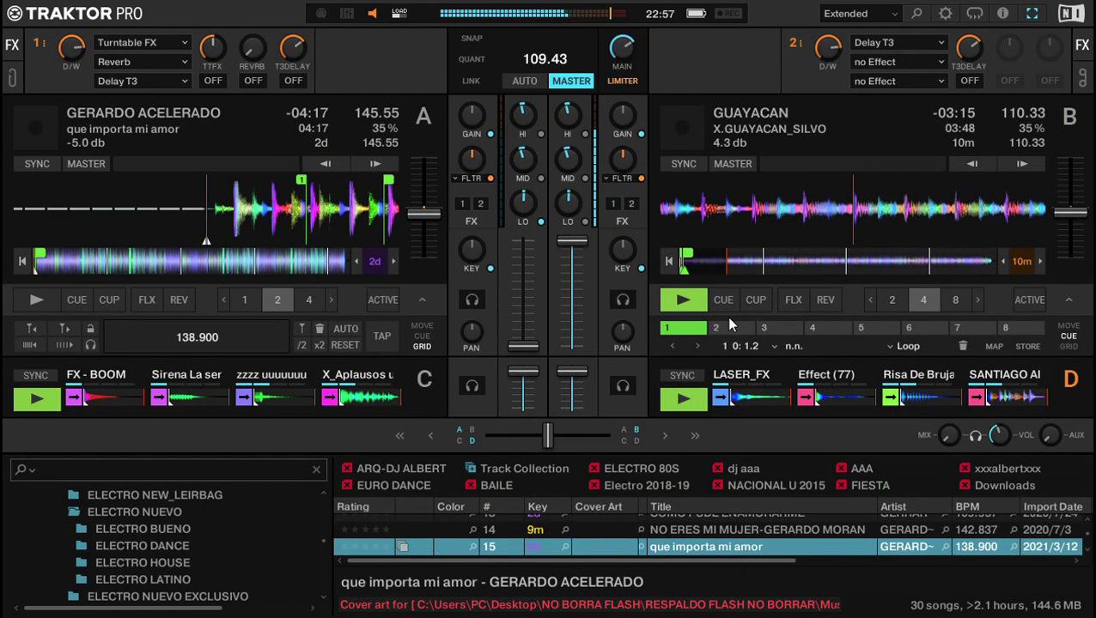
Try the track Gerando Moran - Cervecita Lagrimitay in deck A.
key("Up")
key("ctrl+Left")
key("Down")
key("Down")
key("ctrl+Left")
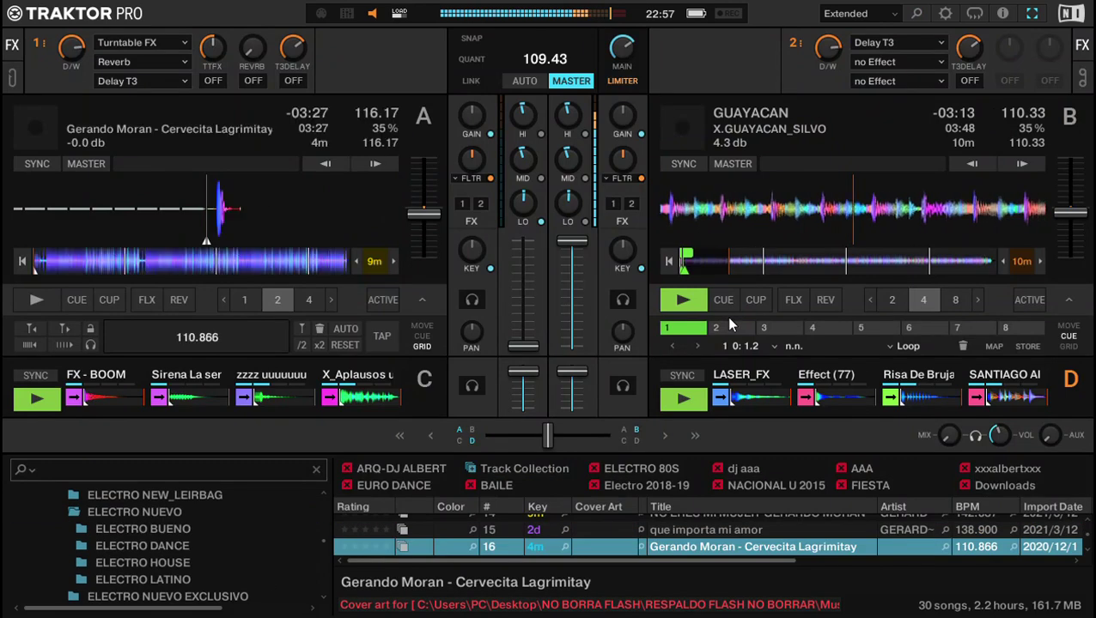
Try the track Mi único amor in deck A.
key("Tab")
key("Down")
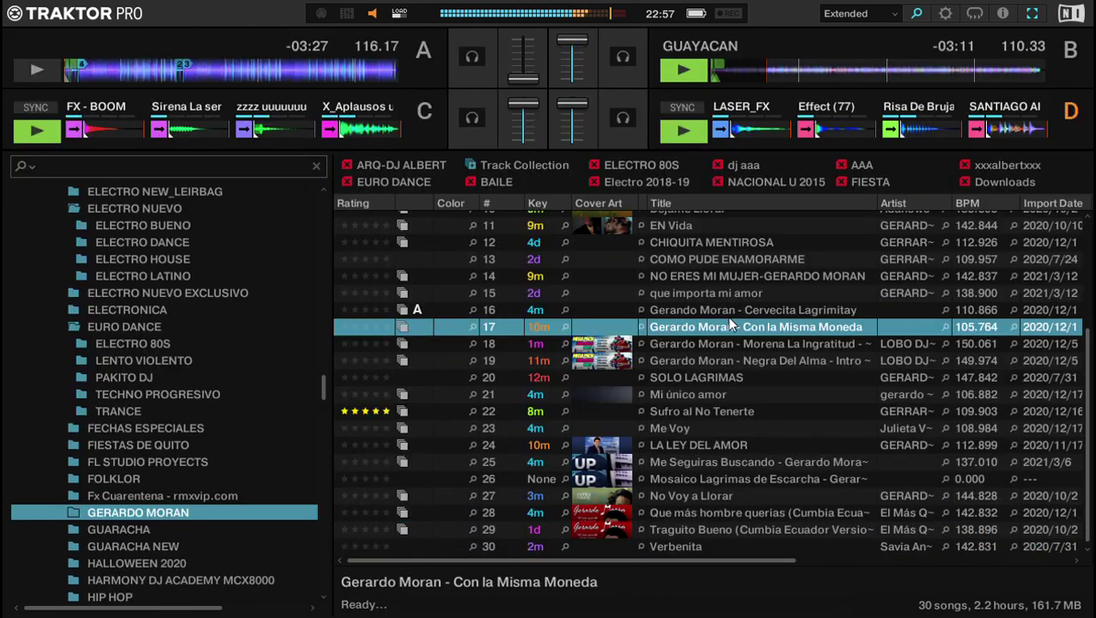
key("Down")
key("Down")
key("Down")
key("Down")
key("Tab")
key("ctrl+Left")
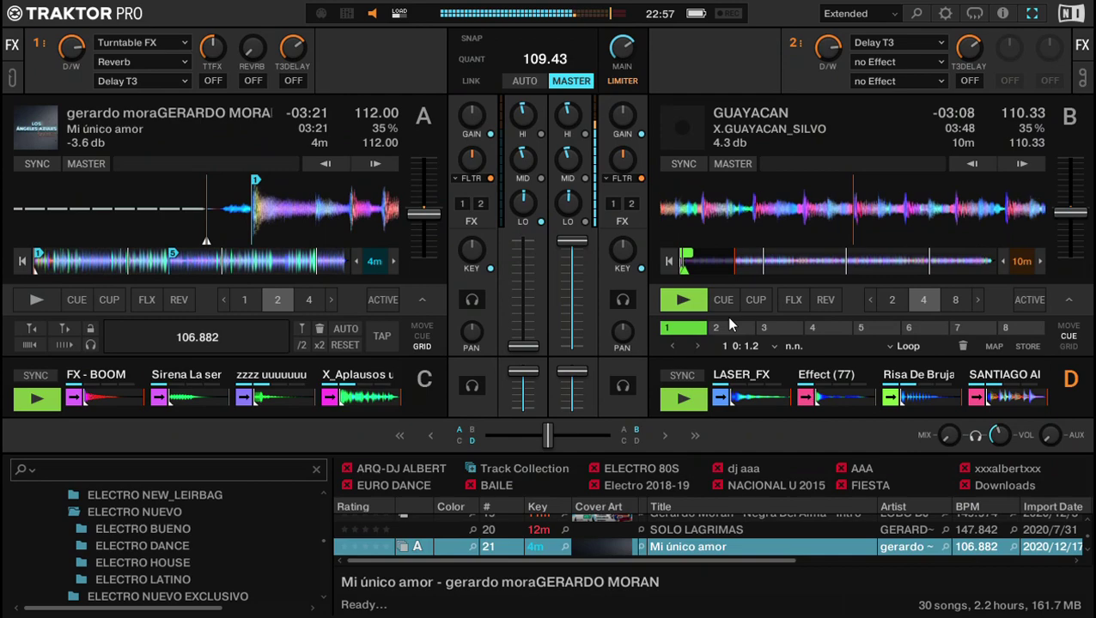
Load the track Sufro al No Tenerte into deck A.
key("Up")
key("ctrl+Left")
key("Tab")
key("Down")
key("Down")
key("Tab")
key("ctrl+Left")
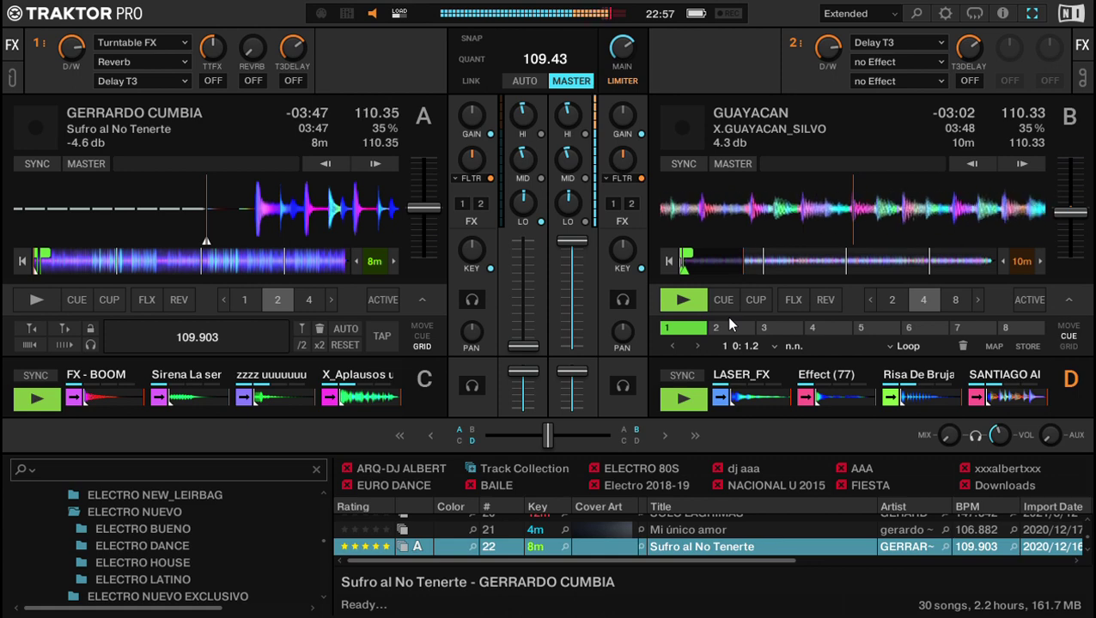
key("4")
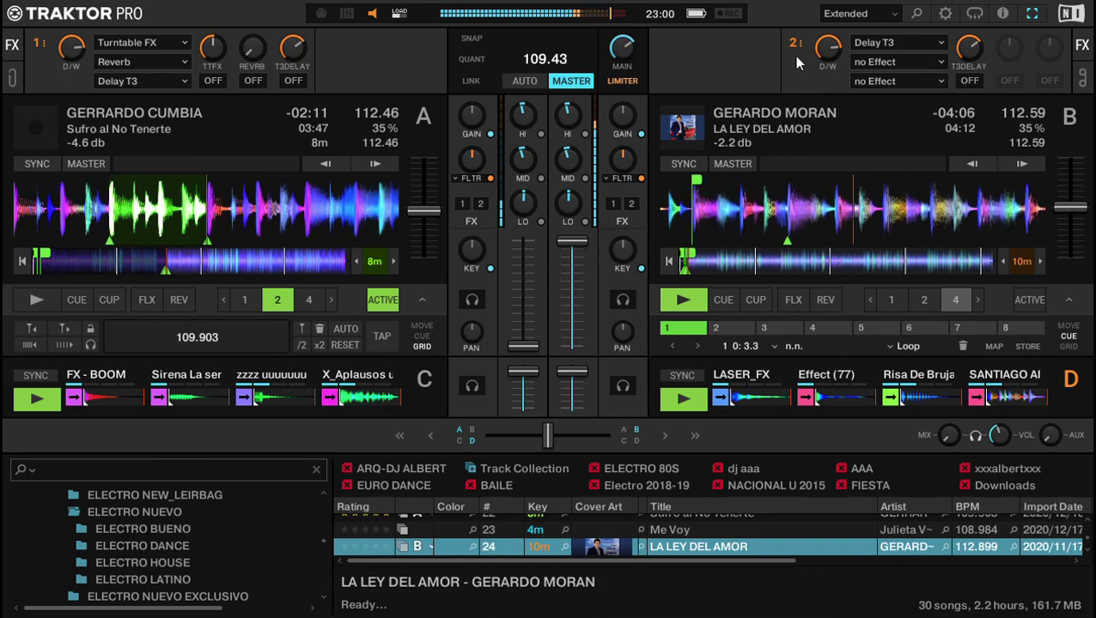
Try the track Me Voy in deck A while LA LEY DEL AMOR plays on deck B.
key("Up")
key("Up")
key("Down")
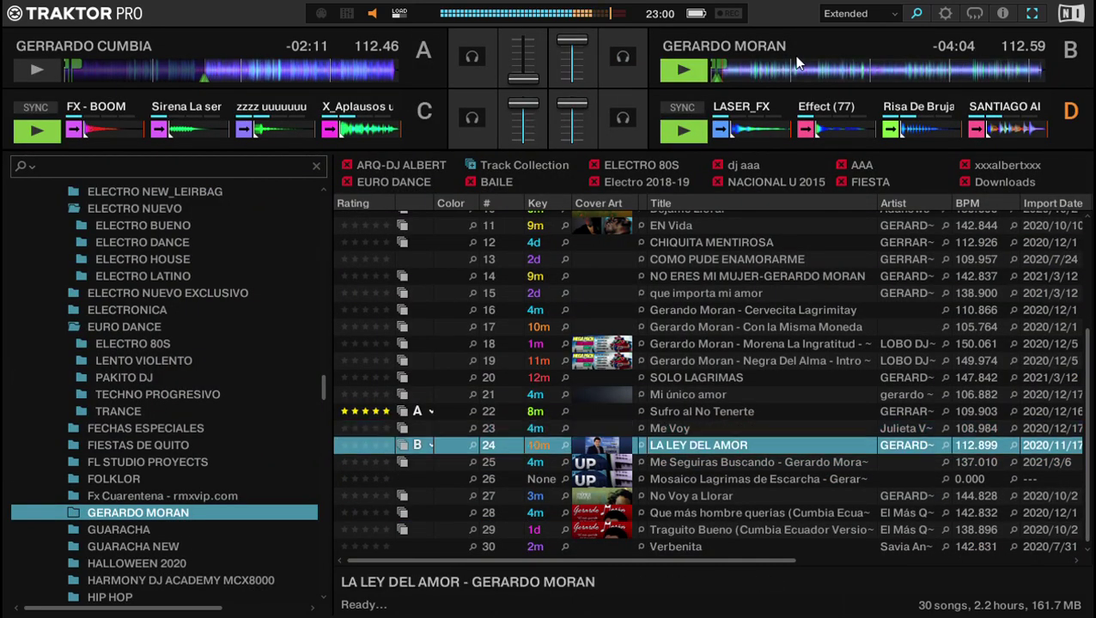
key("Up")
key("ctrl+Left")
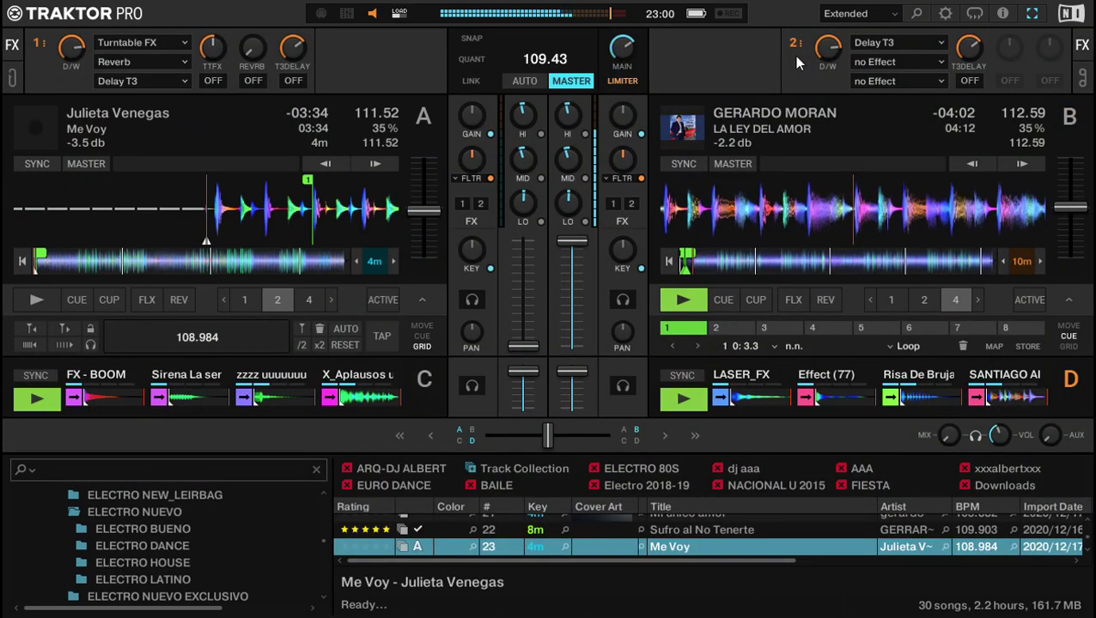
Look through the GERARDO MORAN track list, checking titles, keys and BPM values for a track to follow LA LEY DEL AMOR.
key("Up")
key("space")
key("Up")
key("Up")
key("Up")
key("Up")
key("Up")
key("Up")
key("Up")
key("Up")
key("Up")
key("Up")
key("Up")
key("Up")
key("Up")
key("Down")
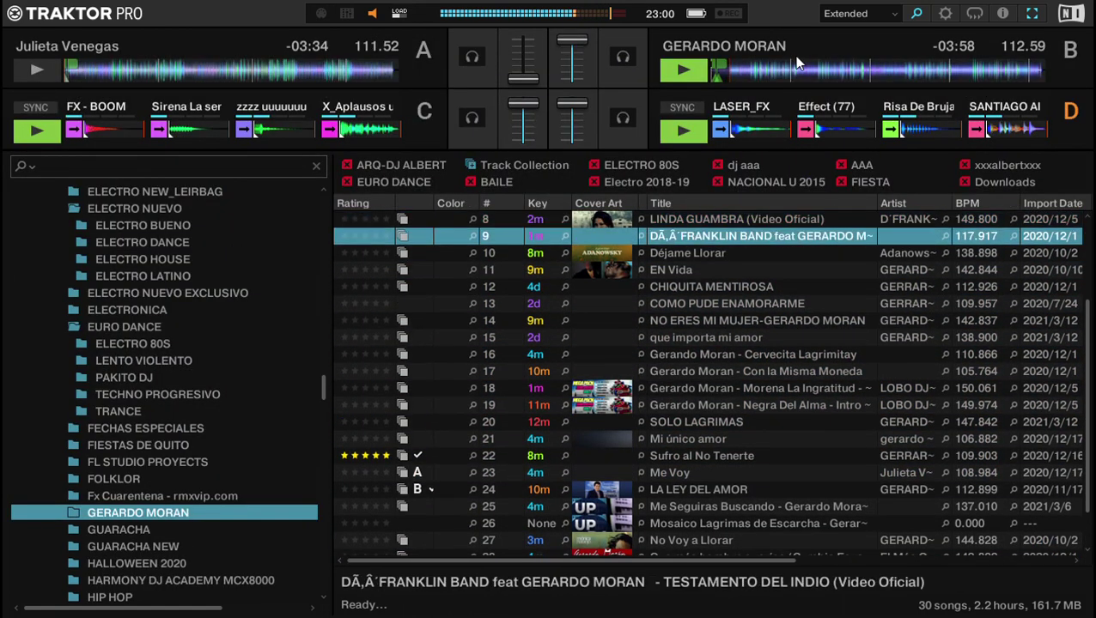
key("Up")
key("Up")
key("Up")
key("Up")
key("Down")
key("Down")
key("Down")
key("Down")
key("Down")
key("Down")
key("Down")
key("Down")
key("Down")
key("Down")
key("Down")
key("Down")
key("Down")
key("Down")
key("Down")
key("Down")
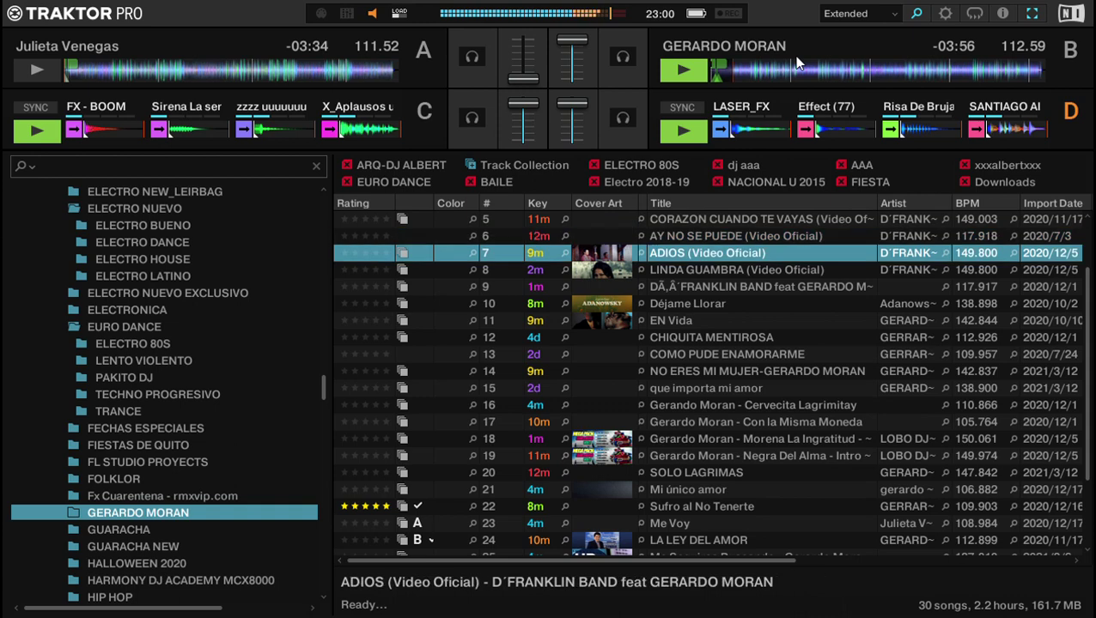
key("Down")
key("Down")
key("Down")
key("Down")
key("Down")
key("Down")
key("Down")
key("Down")
key("Down")
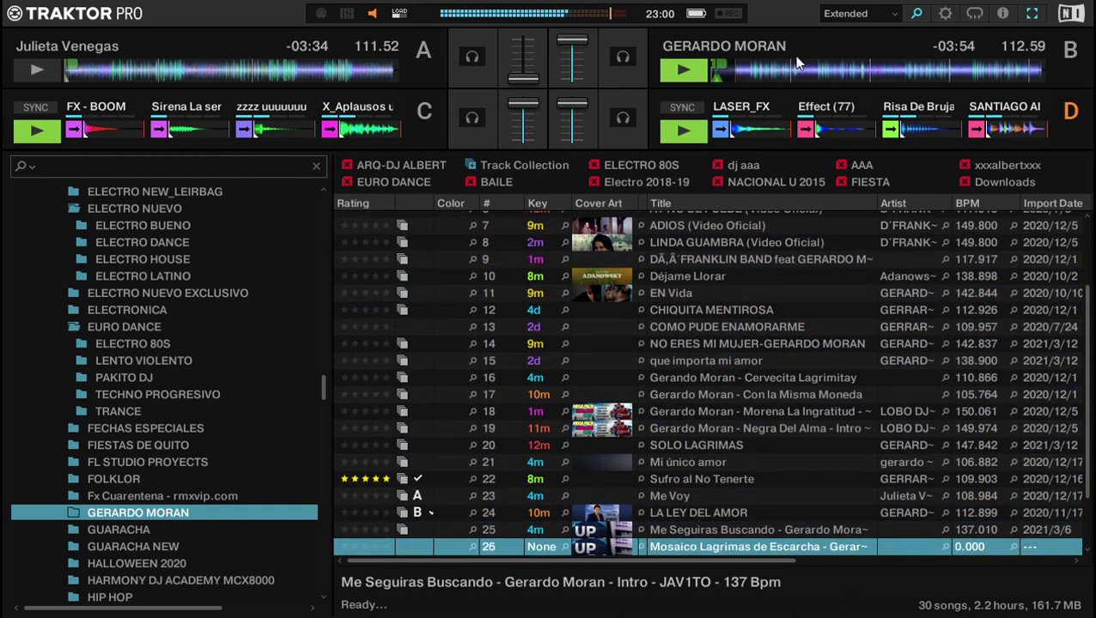
key("Up")
key("Up")
key("Up")
key("Up")
key("Up")
key("Up")
key("Up")
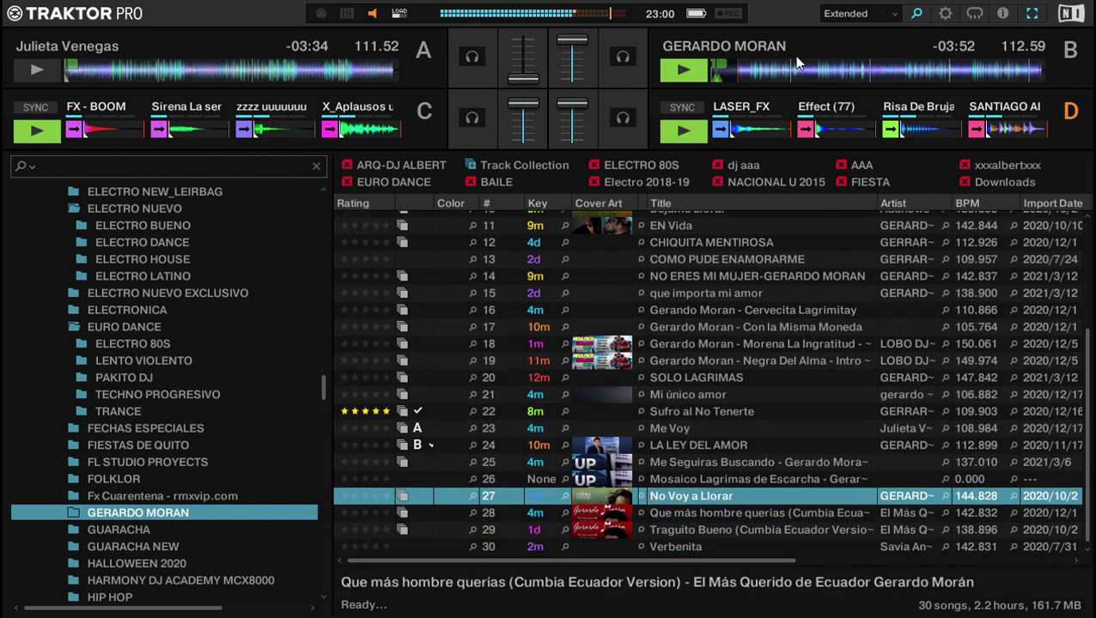
key("space")
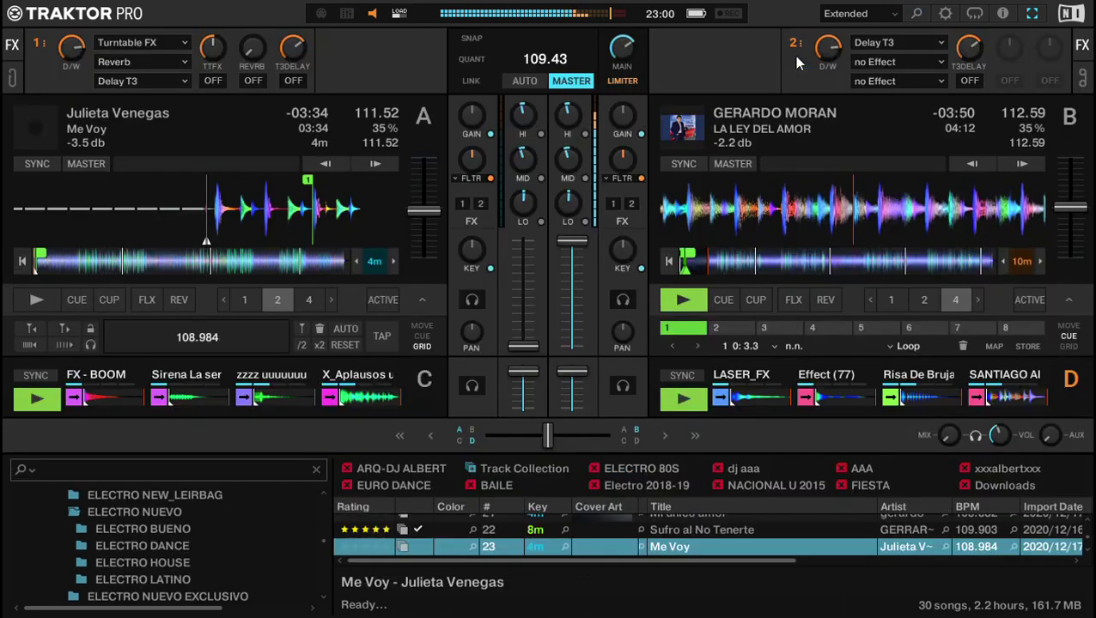
Try Sufro al No Tenerte again in deck A and replace it with Mi único amor.
key("Up")
key("ctrl+Left")
key("Up")
key("ctrl+Left")
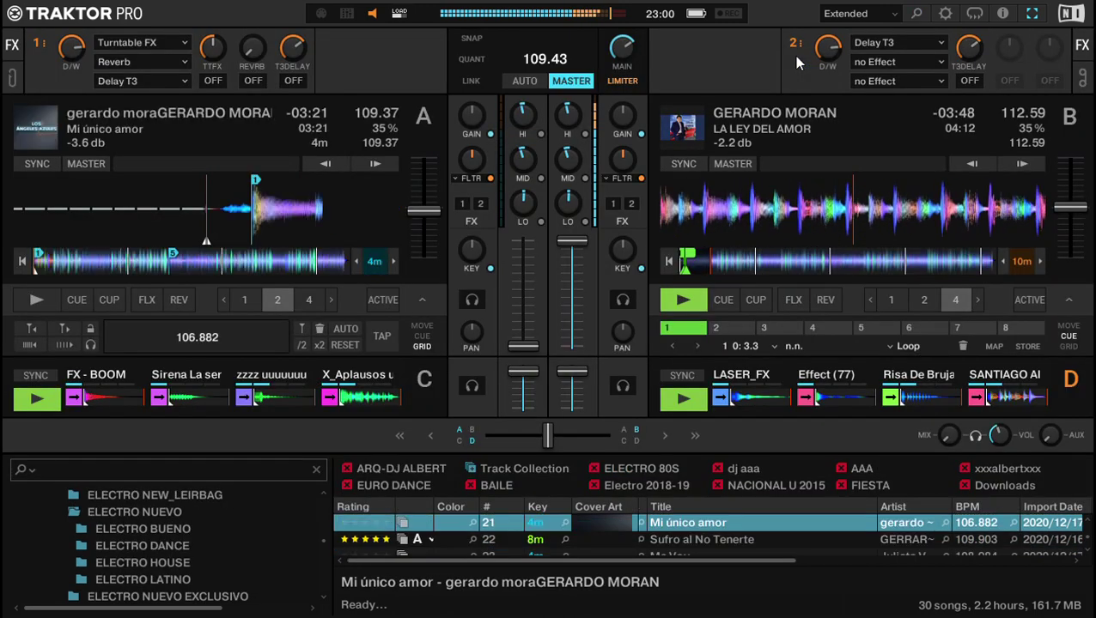
Load SOLO LAGRIMAS into deck A, test-play its opening and return the deck to its cue point.
key("Up")
key("ctrl+Left")
key("Up")
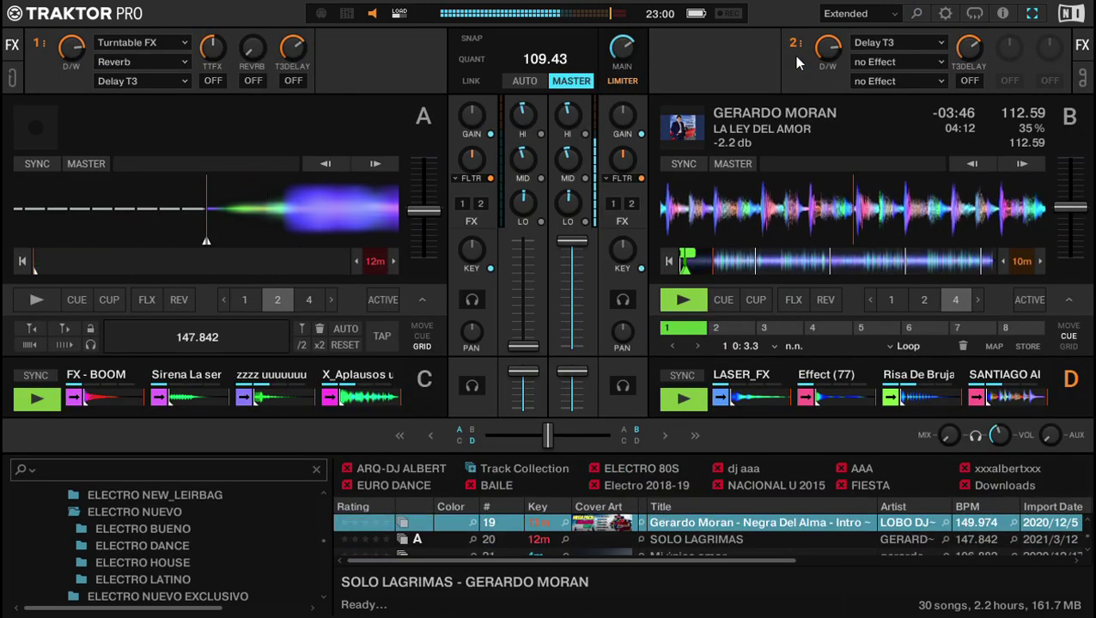
key("ctrl+Left")
key("ctrl+Up")
key("Down")
key("ctrl+Up")
key("ctrl+Left")
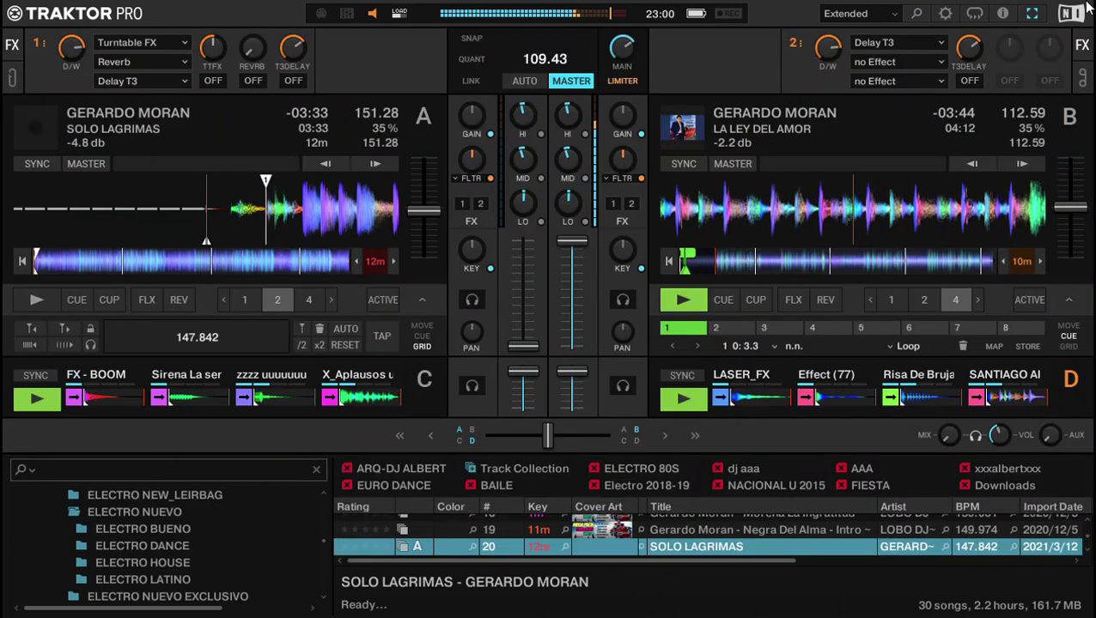
key("space")
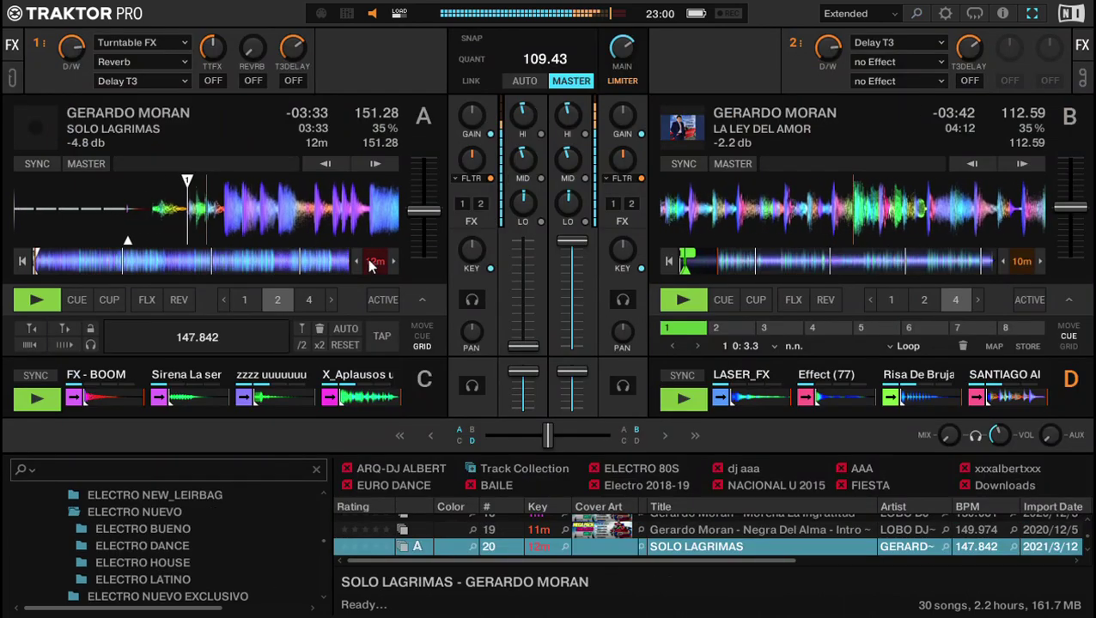
key("c")
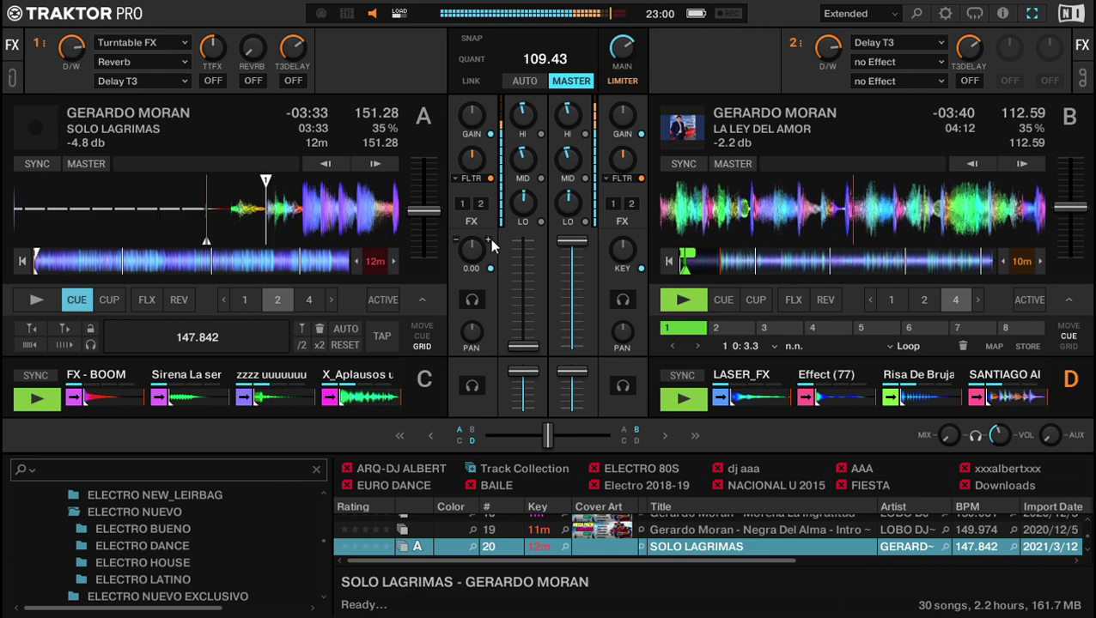
Load the track Gerardo Moran - Con la Misma Moneda into deck A.
key("Up")
key("Up")
key("Up")
key("Up")
key("ctrl+Up")
key("Down")
key("ctrl+Left")
key("ctrl+Up")
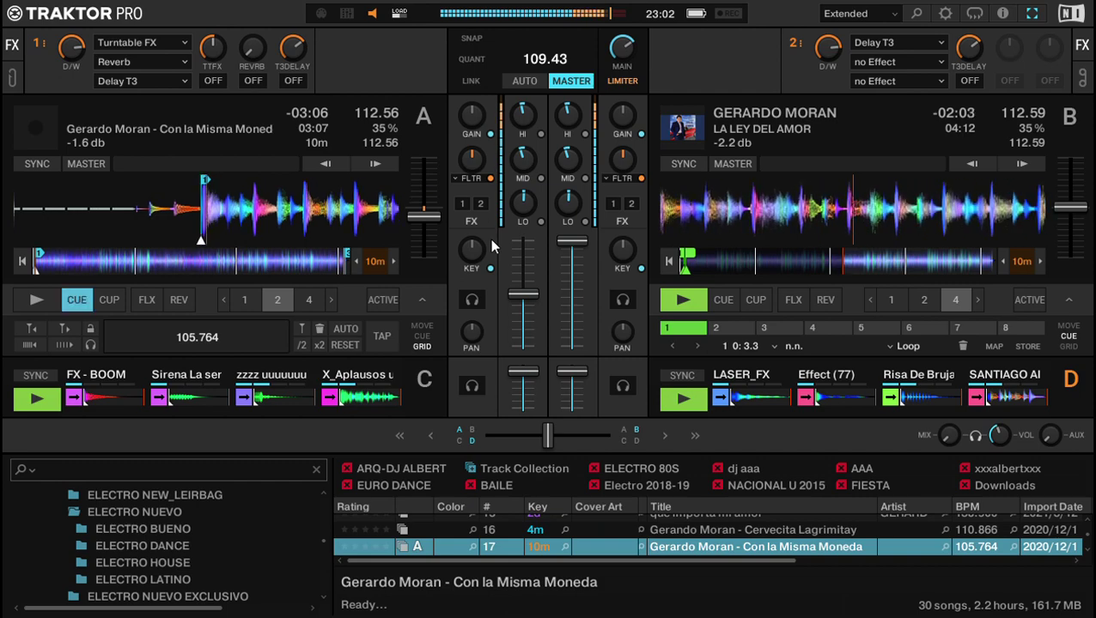
Load the track Gerardo Moran - Cervecita Lagrimitay into deck A.
key("space")
key("Down")
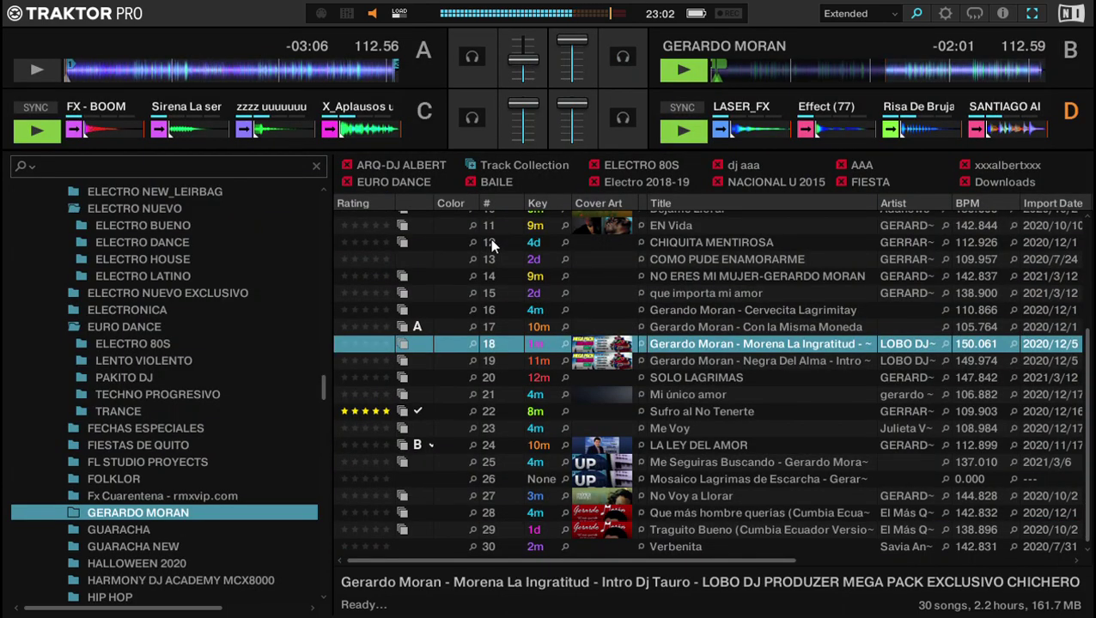
key("Up")
key("Up")
key("ctrl+Left")
key("ctrl+b")
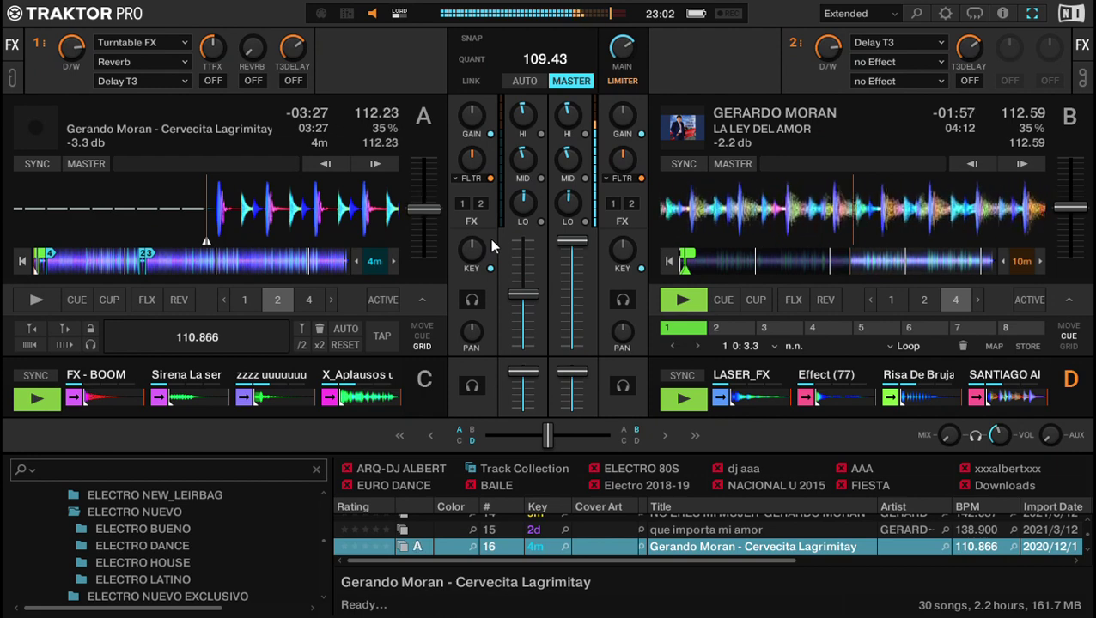
Match deck A's tempo to LA LEY DEL AMOR at 112.53 BPM and mix from deck B into Cervecita Lagrimitay.
key("1")
key("1")
key("1")
key("a")
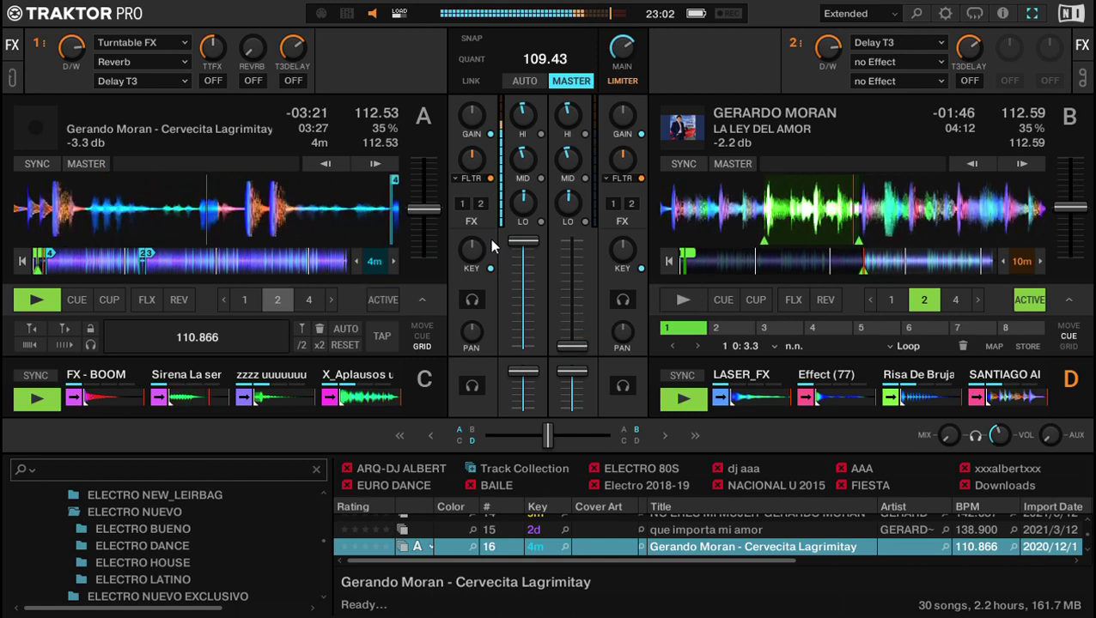
Find COMO PUDE ENAMORARME in the GERARDO MORAN track list and load it into deck B.
key("space")
key("Down")
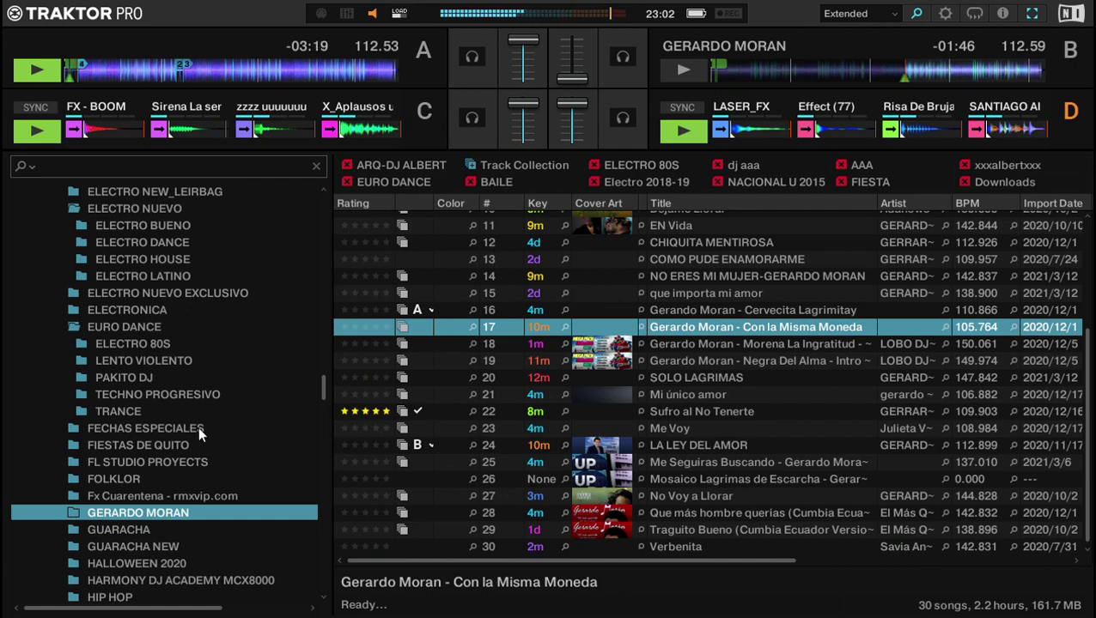
scroll(180, 390, "up", 5)
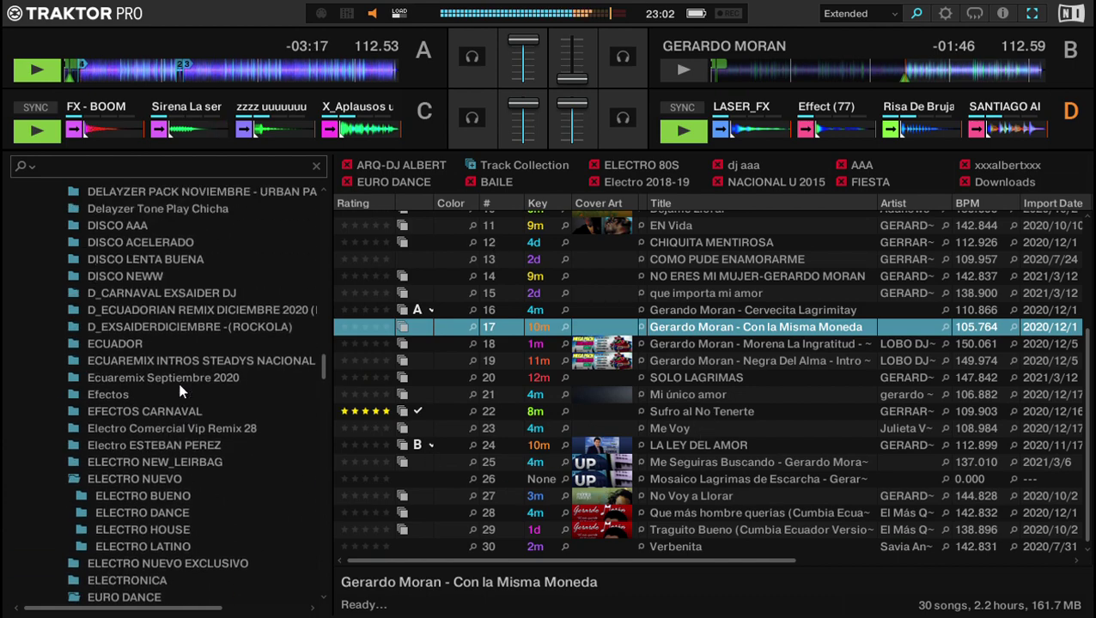
scroll(180, 391, "down", 8)
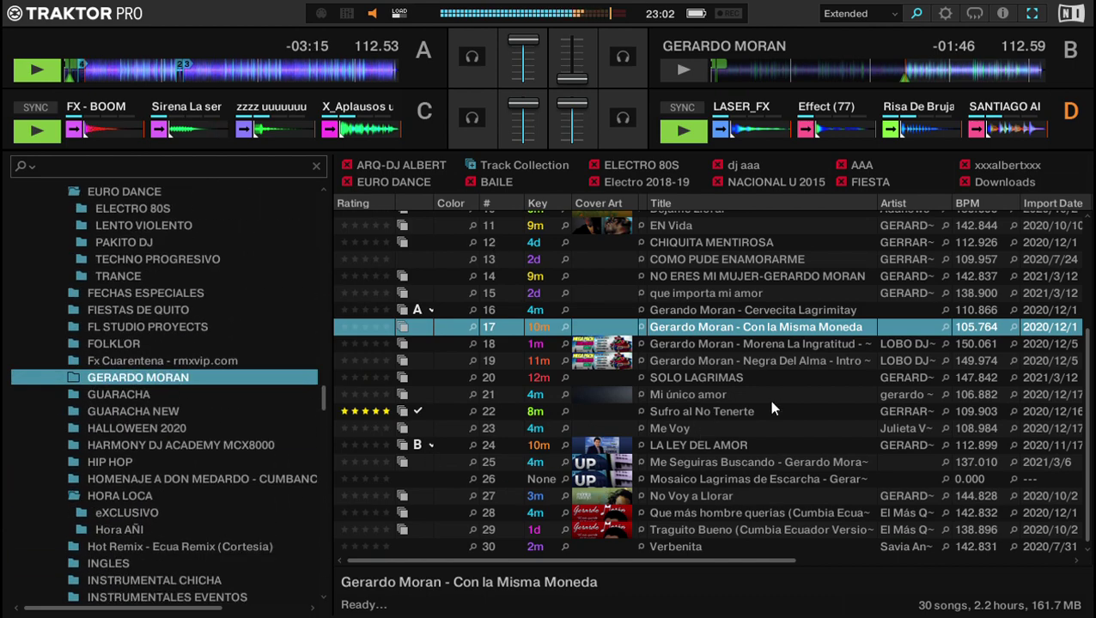
scroll(771, 407, "up", 4)
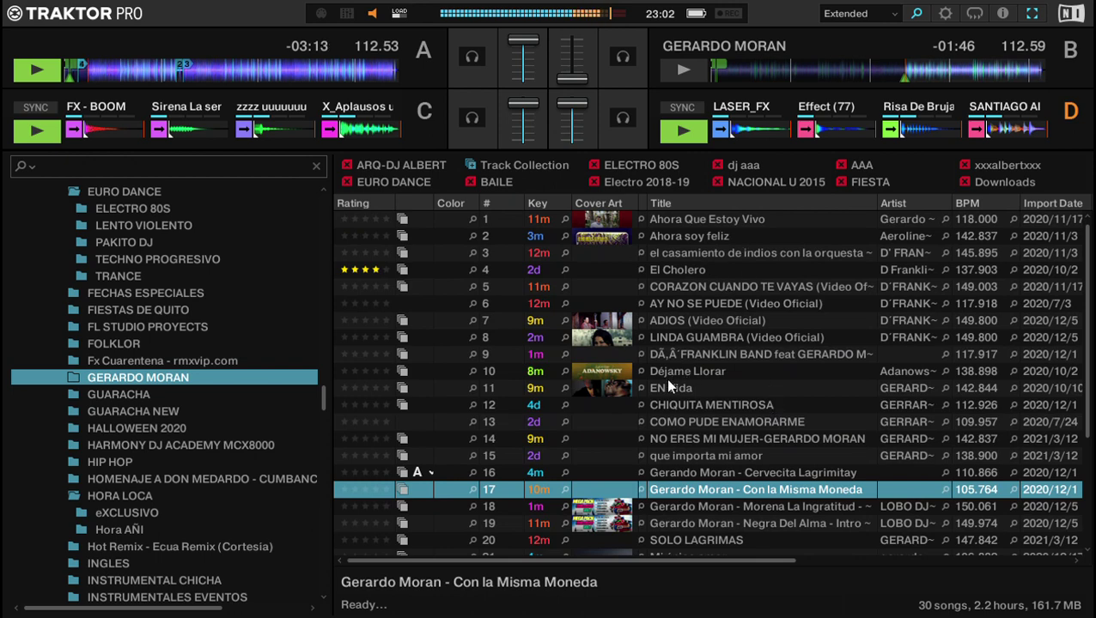
left_click(708, 421)
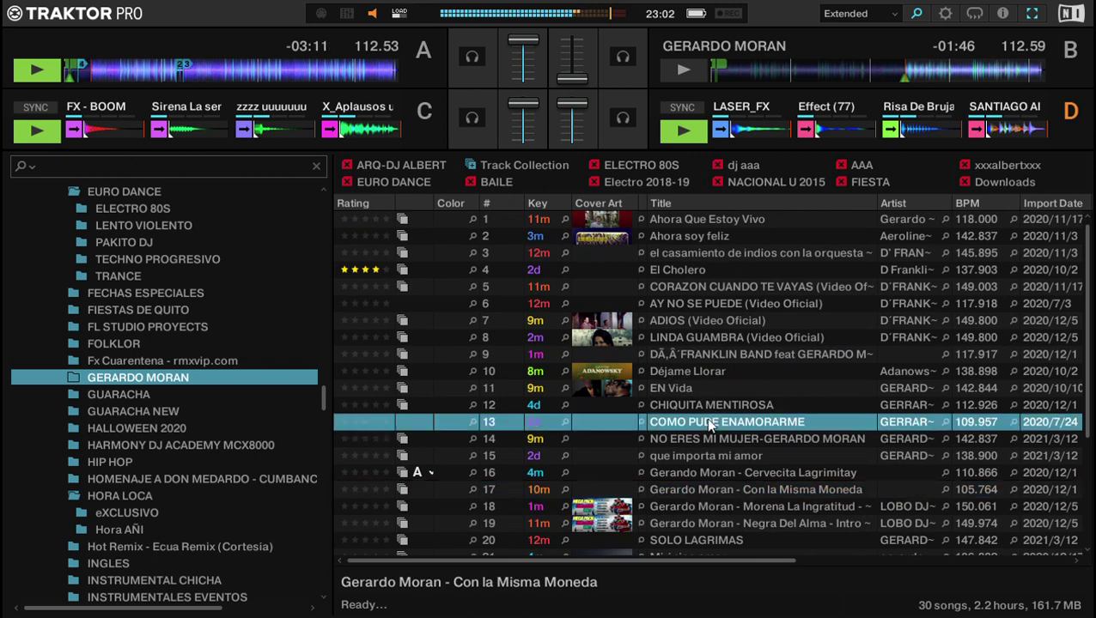
key("ctrl+Right")
key("ctrl+Right")
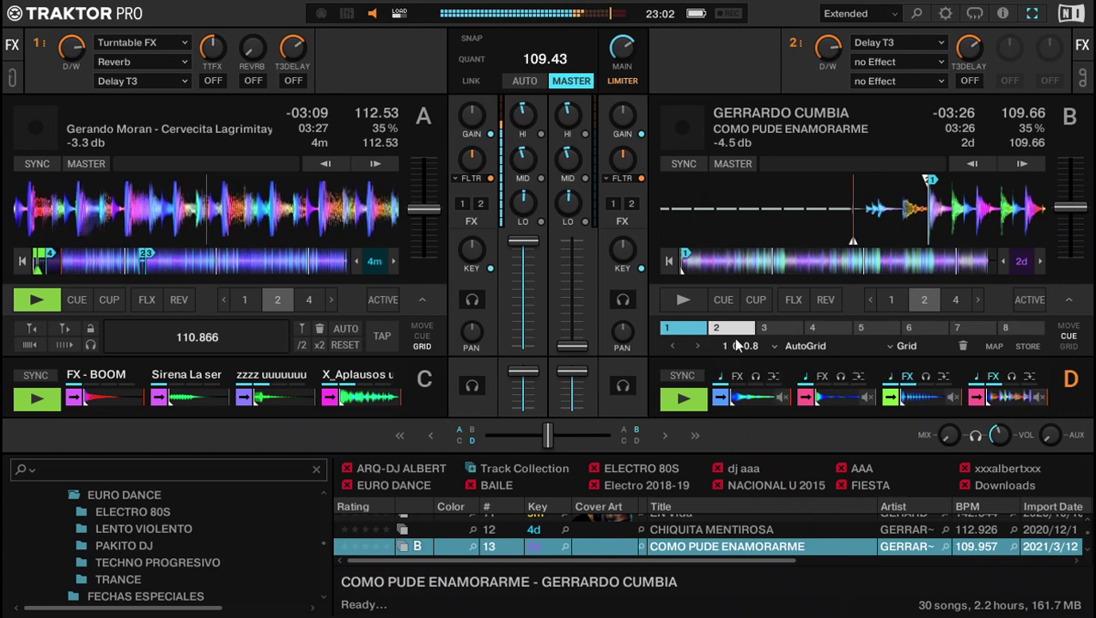
Raise deck B's tempo to 111.91 BPM to bring COMO PUDE ENAMORARME closer to deck A.
key("equal")
key("equal")
key("equal")
key("equal")
key("equal")
key("equal")
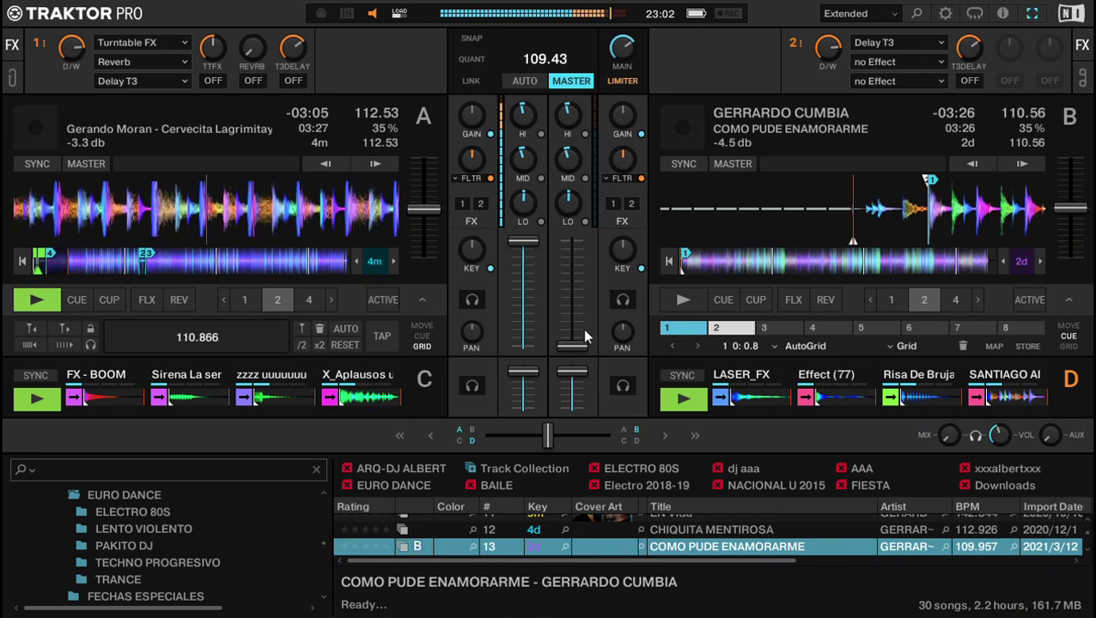
key("equal")
key("equal")
key("equal")
key("equal")
key("equal")
key("equal")
key("equal")
key("equal")
key("equal")
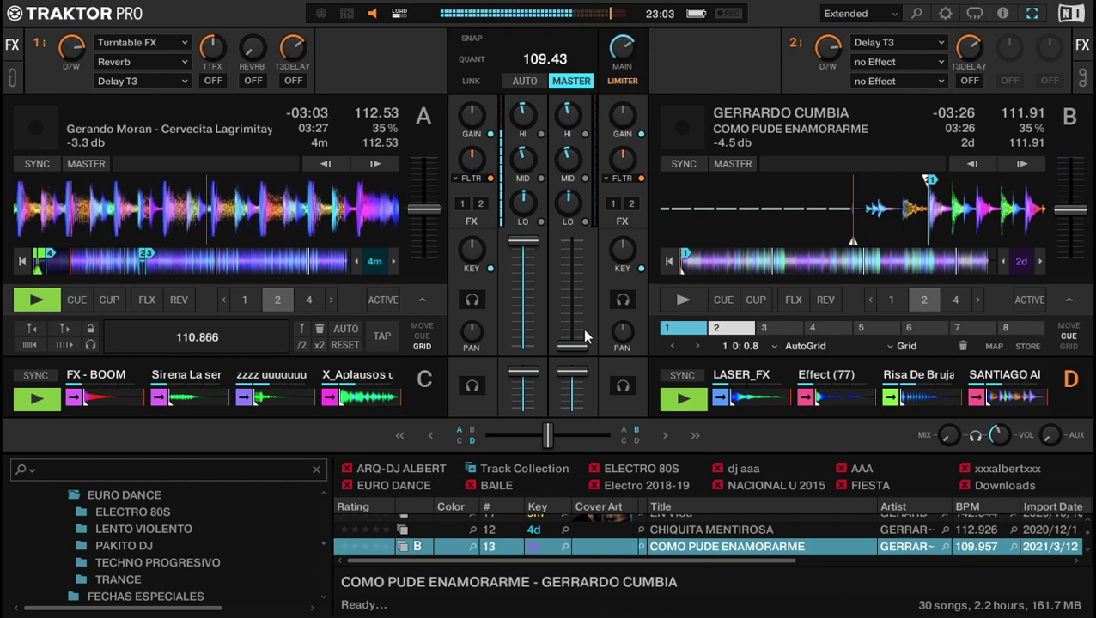
Set a 2-beat loop on an opening beat of COMO PUDE ENAMORARME, store it as hotcue 1 and start deck B.
mouse_move(982, 404)
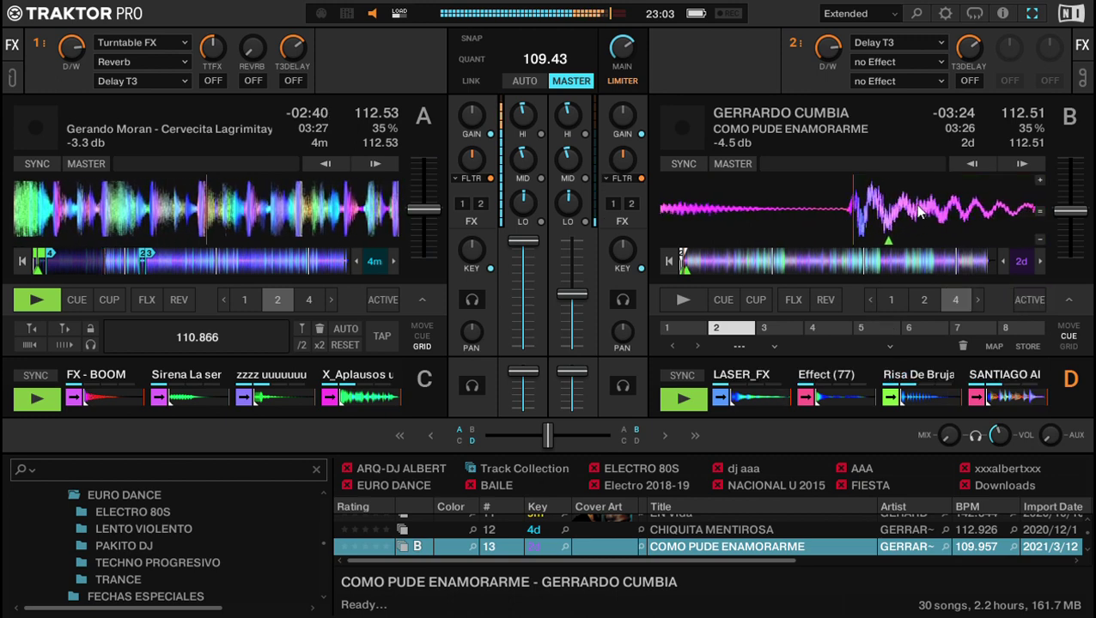
left_click_drag(917, 205, 923, 205)
left_click(954, 300)
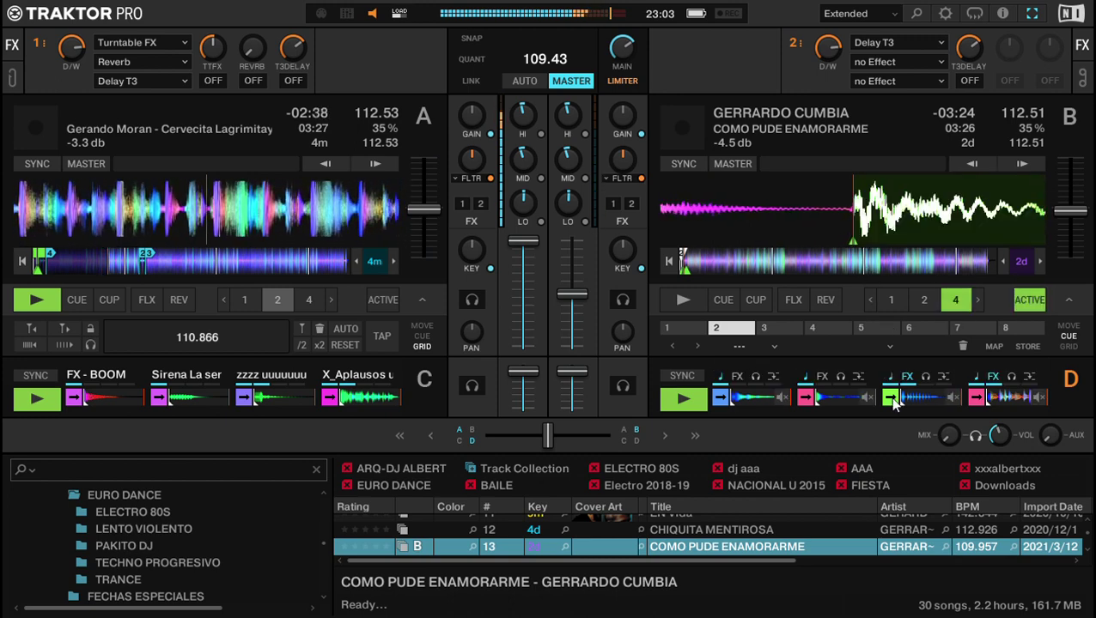
key("2")
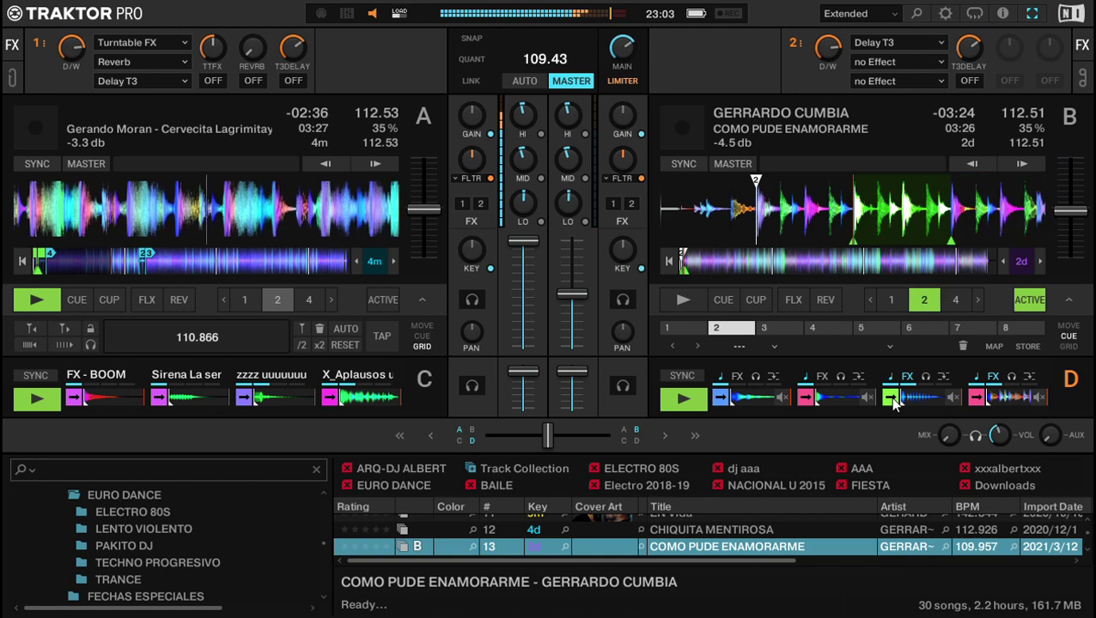
key("1")
key("c")
key("space")
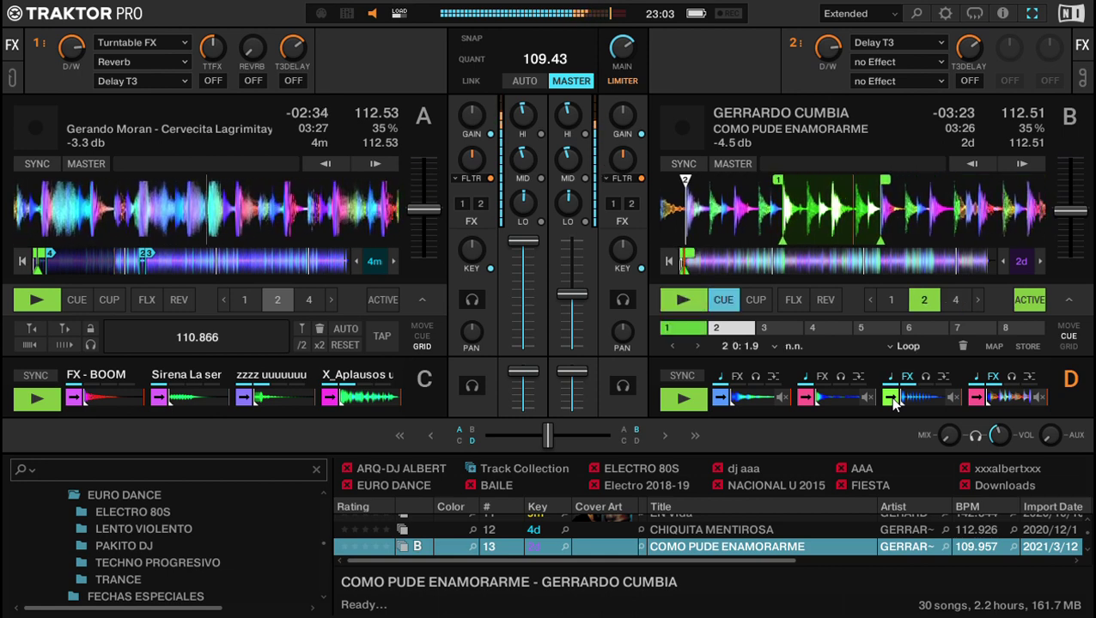
Audition deck B's opening loop against deck A at 4 and 2 beats, then stop it at its start.
key("Left")
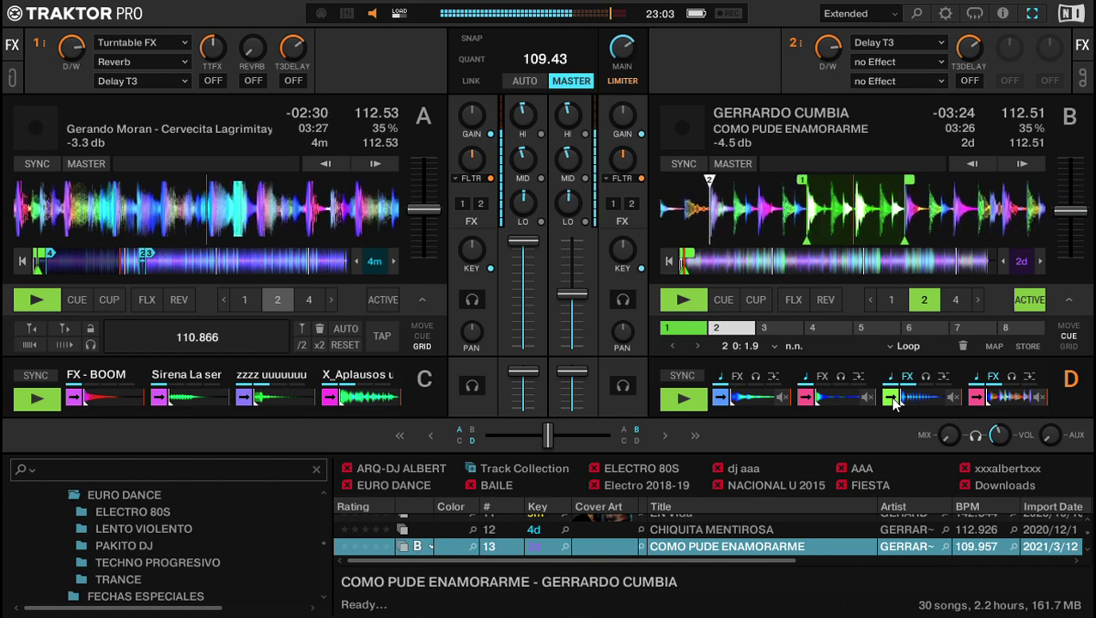
key("4")
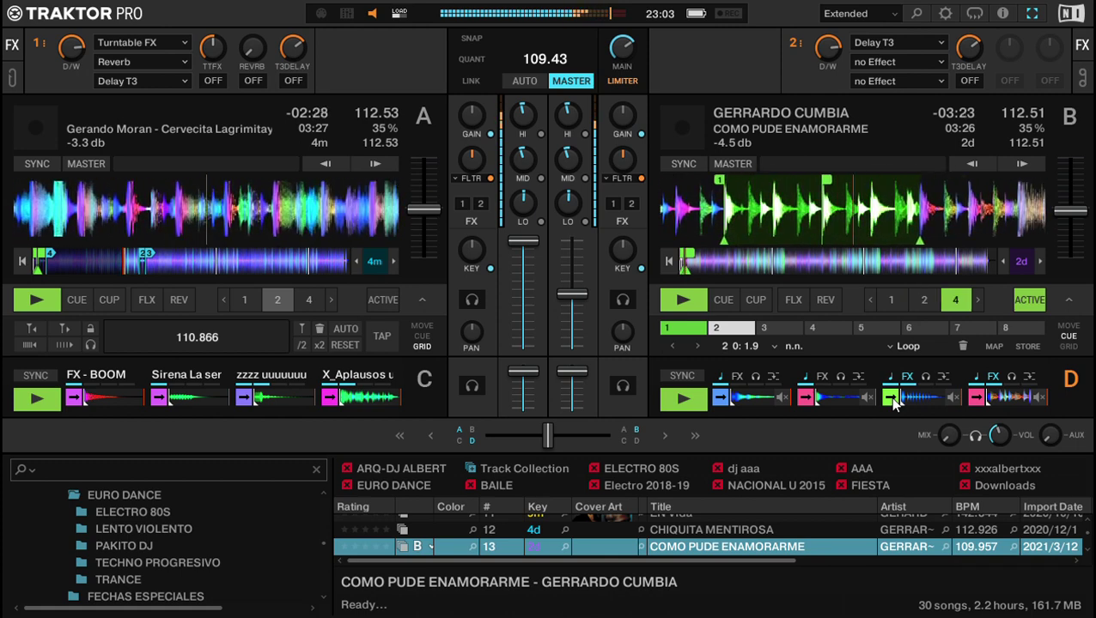
key("Left")
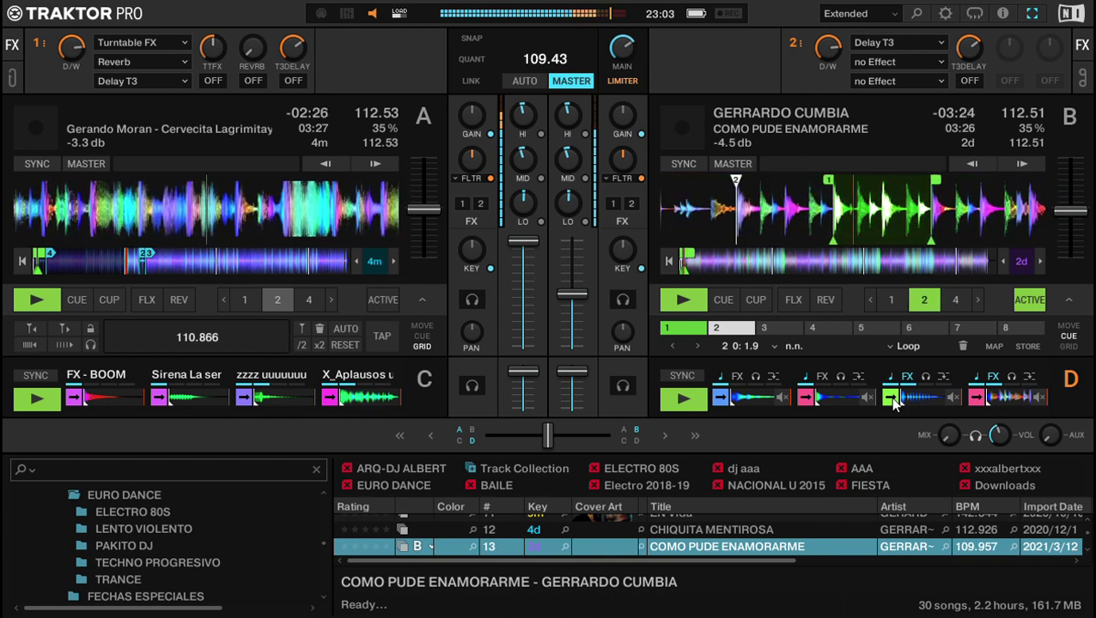
key("space")
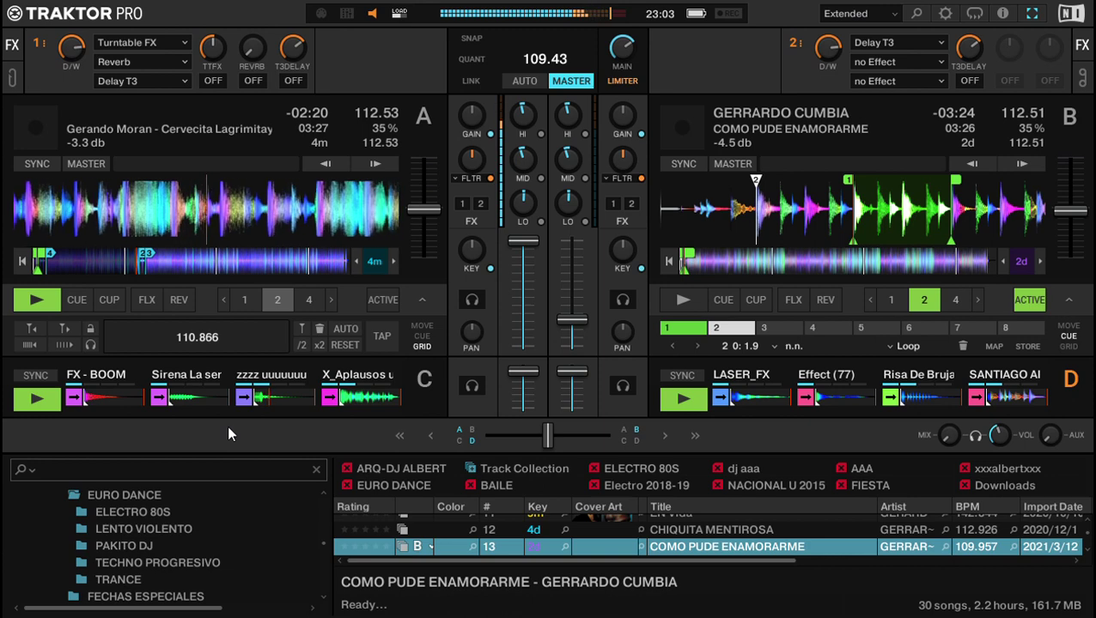
Delete hotcue 2 from deck B and mix from Cervecita Lagrimitay into COMO PUDE ENAMORARME.
key("Delete")
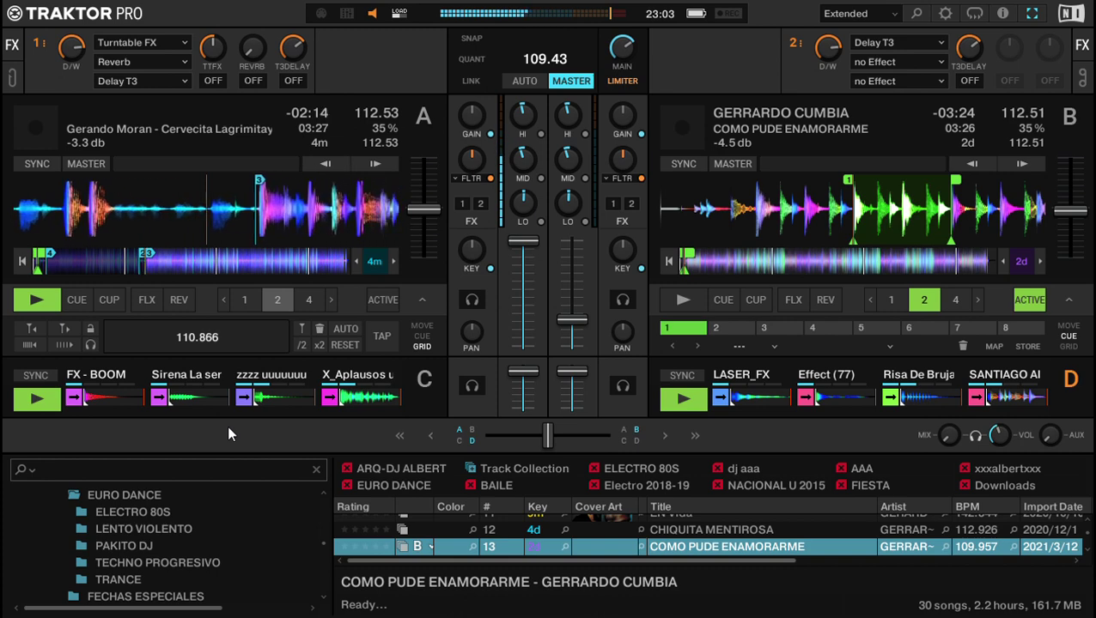
key("space")
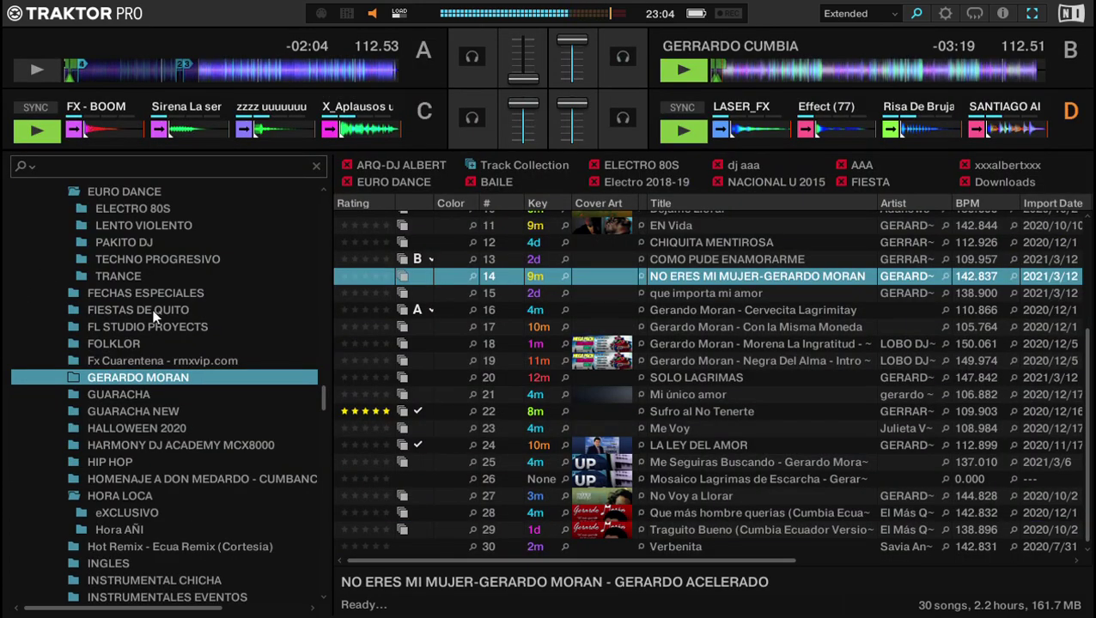
Look through the music folders for more cumbia and open CUMBIA FIESTAS AAA.
scroll(148, 310, "down", 7)
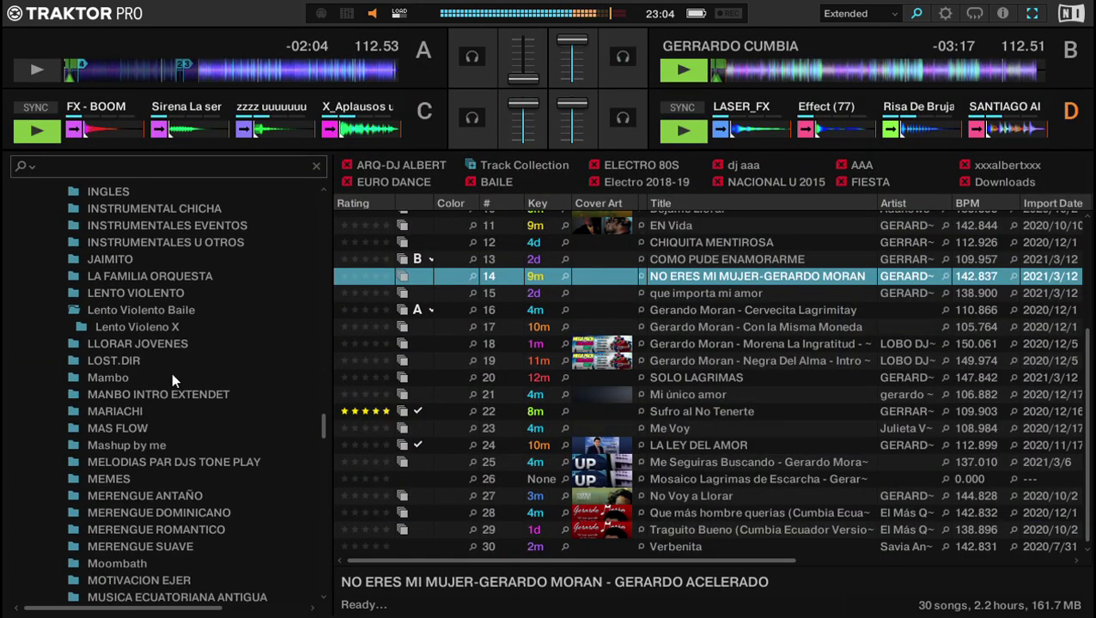
scroll(172, 380, "down", 2)
scroll(310, 468, "up", 5)
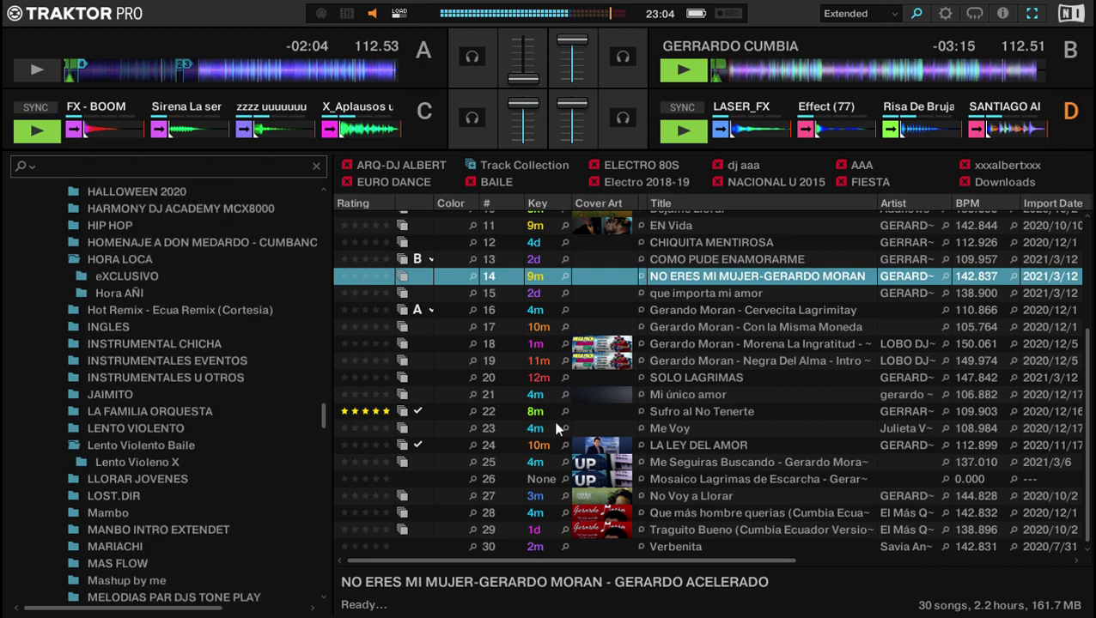
scroll(226, 348, "up", 15)
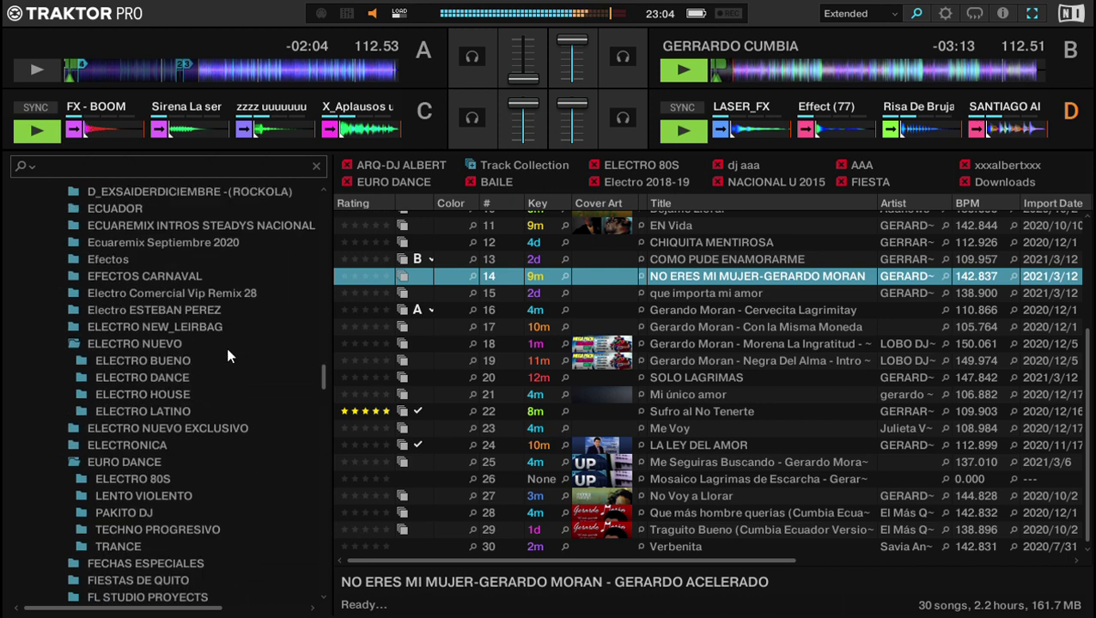
scroll(225, 347, "up", 4)
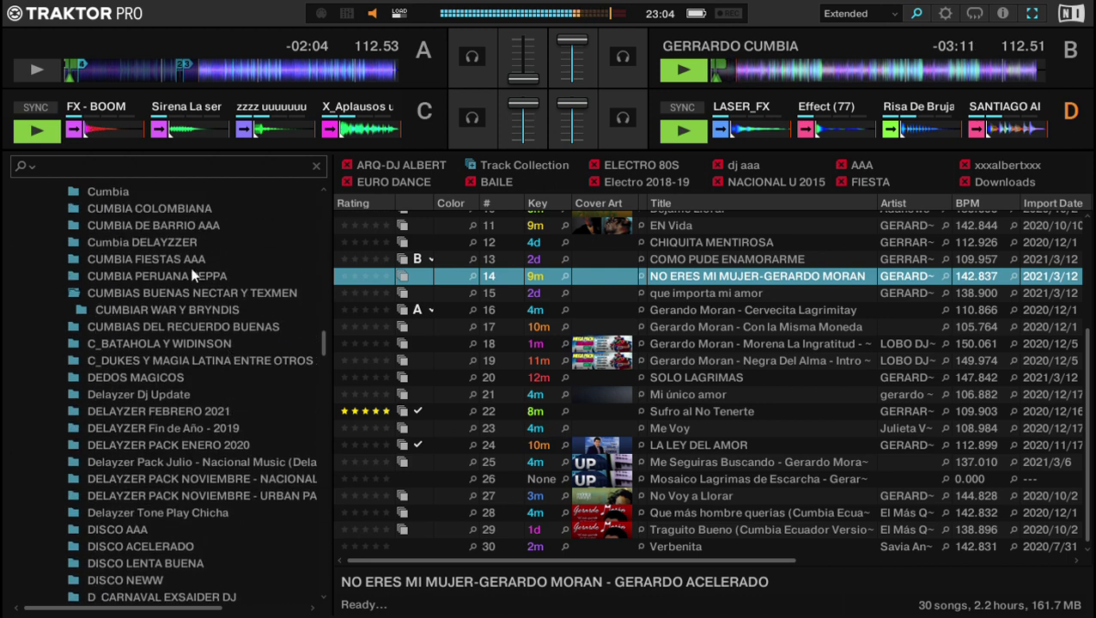
left_click(190, 265)
Find Señora Cumbia - Cuando Llegaste Tu in the CUMBIA FIESTAS AAA list and load it into deck A.
scroll(730, 378, "down", 10)
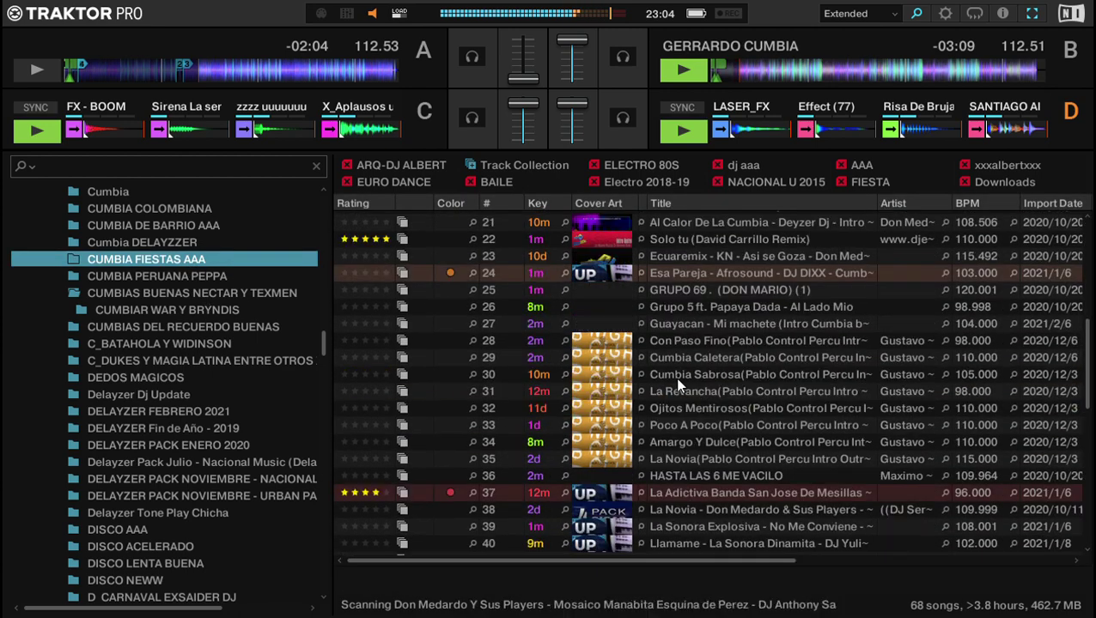
scroll(712, 390, "down", 4)
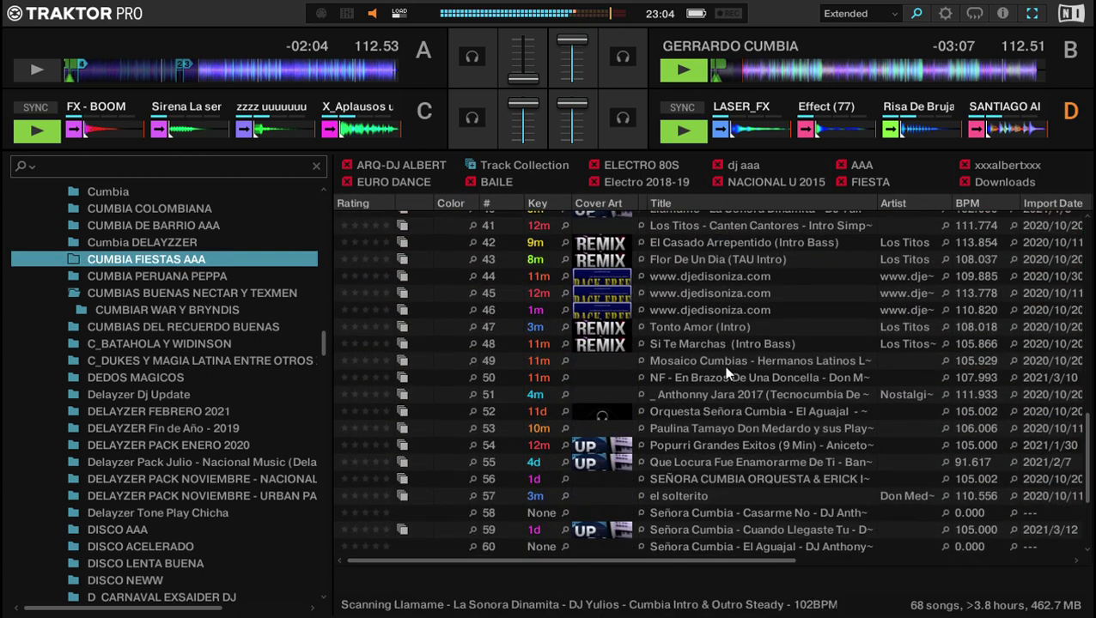
scroll(725, 361, "down", 3)
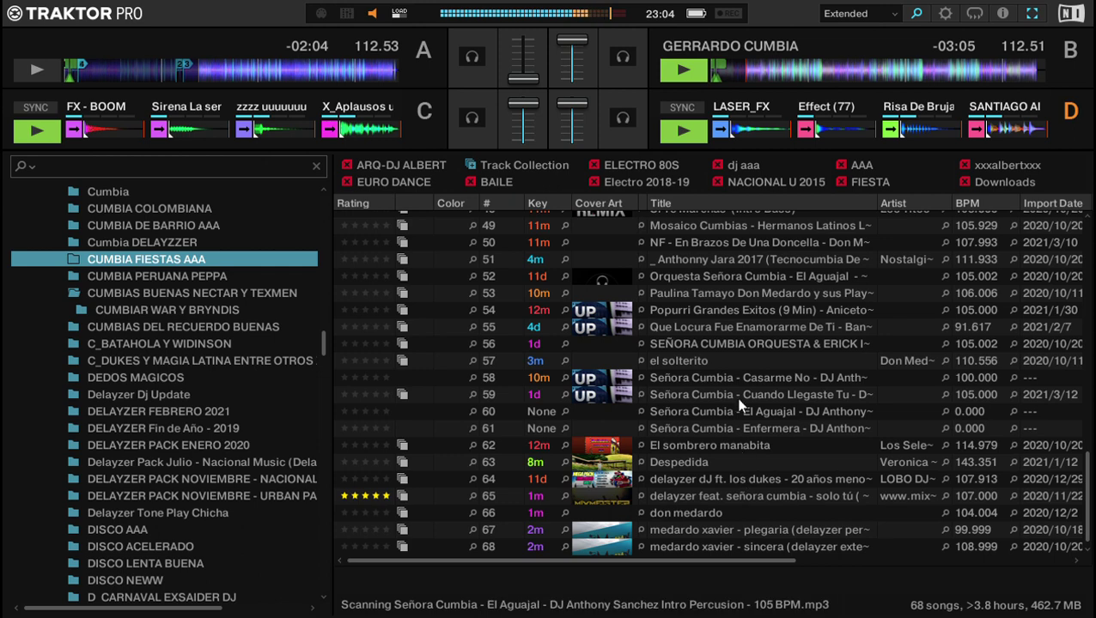
left_click(721, 393)
double_click(720, 391)
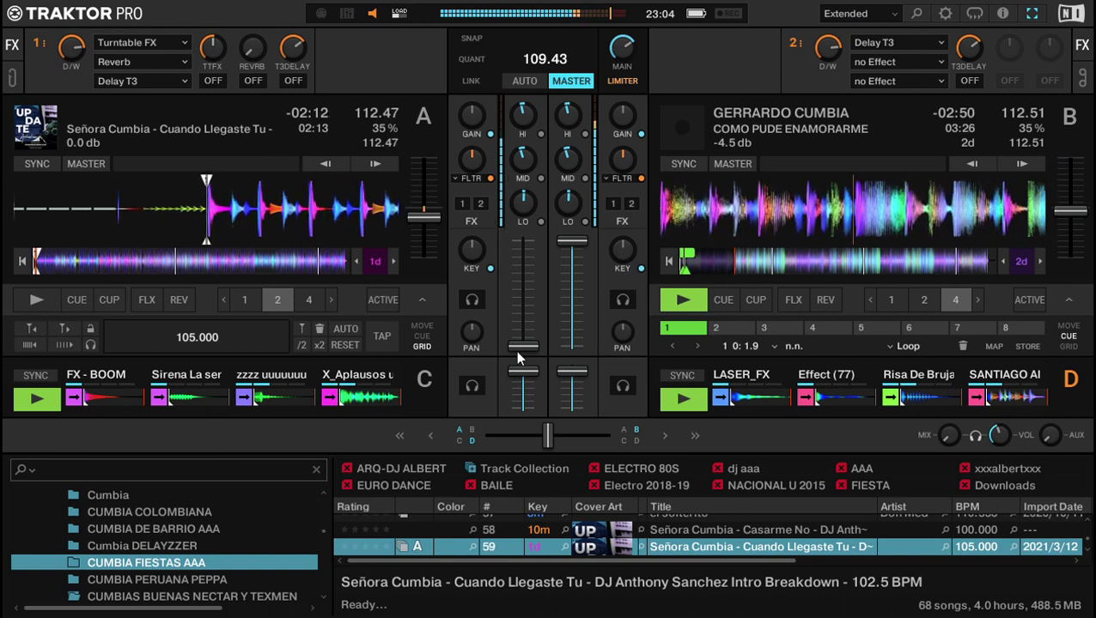
Set a 2-beat loop aligned to a beat in the opening of Cuando Llegaste Tu and store it as hotcue 1.
key("space")
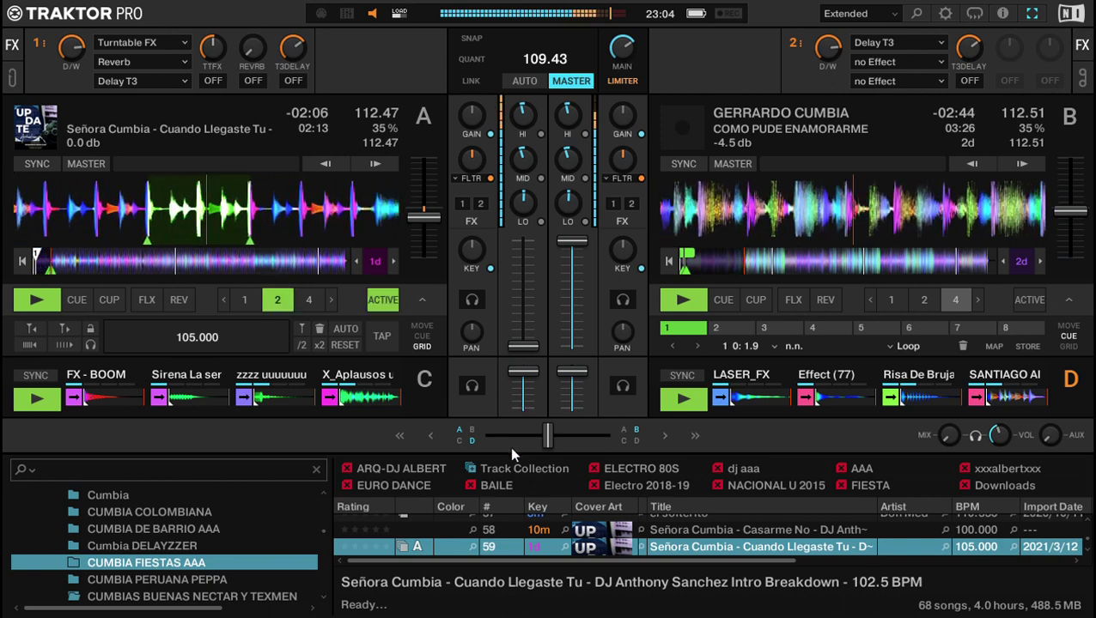
key("space")
scroll(278, 207, "up", 5)
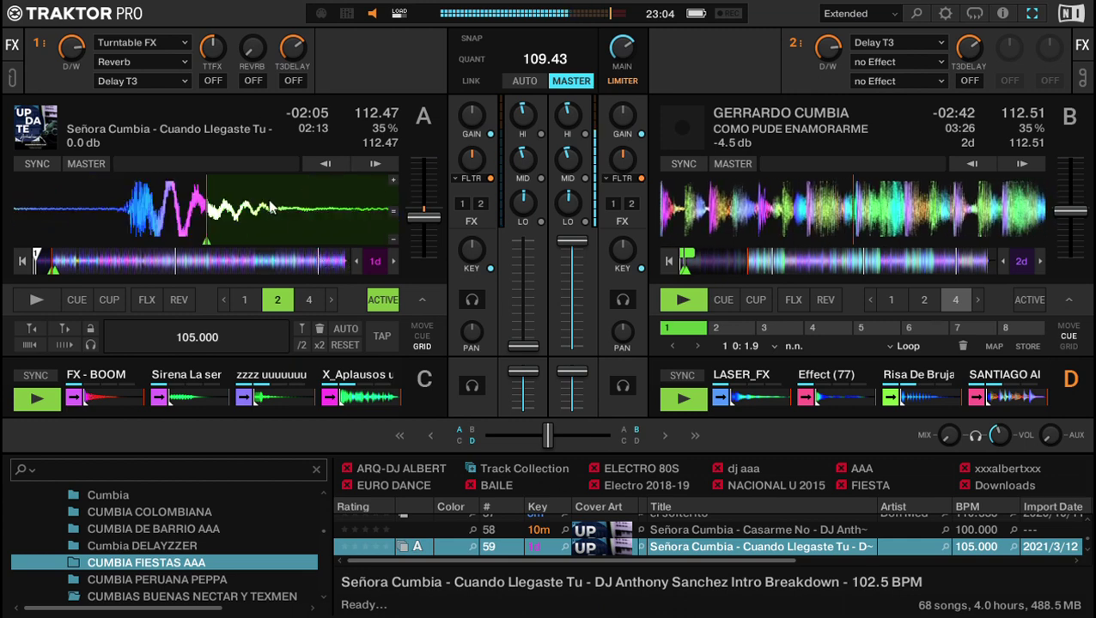
scroll(254, 208, "up", 3)
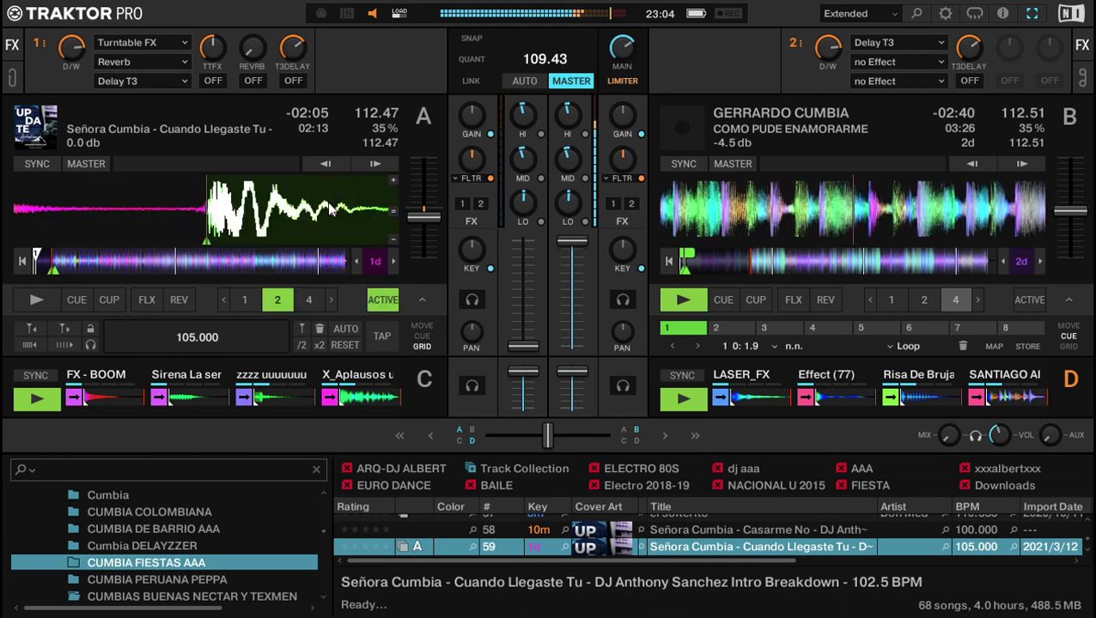
scroll(330, 210, "down", 4)
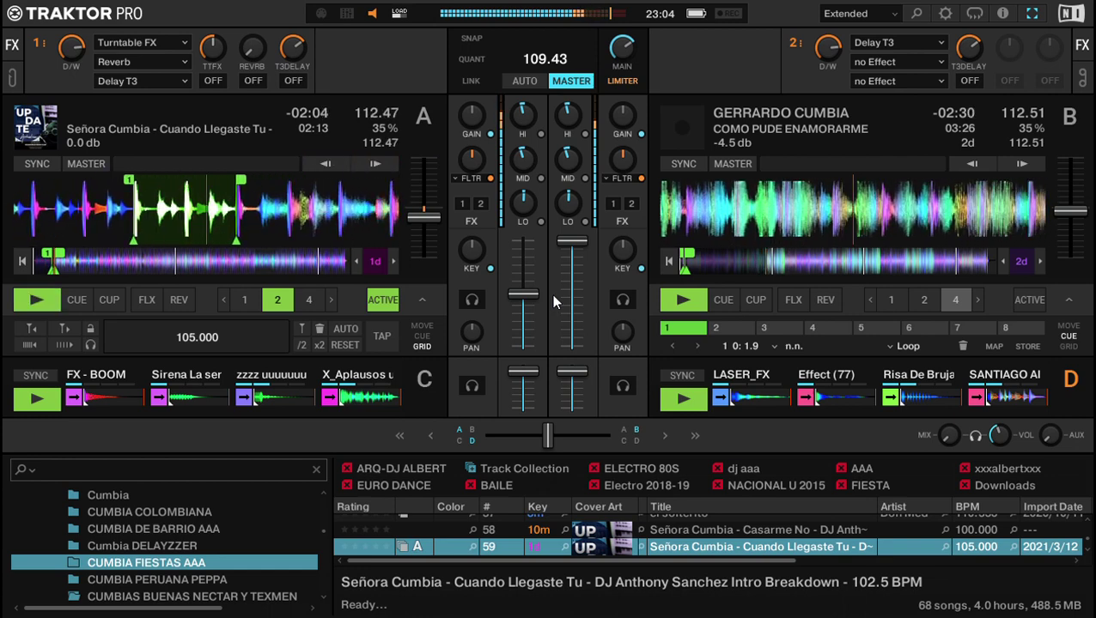
Restart deck A's 2-beat loop from its start in time with COMO PUDE ENAMORARME on deck B.
mouse_move(915, 398)
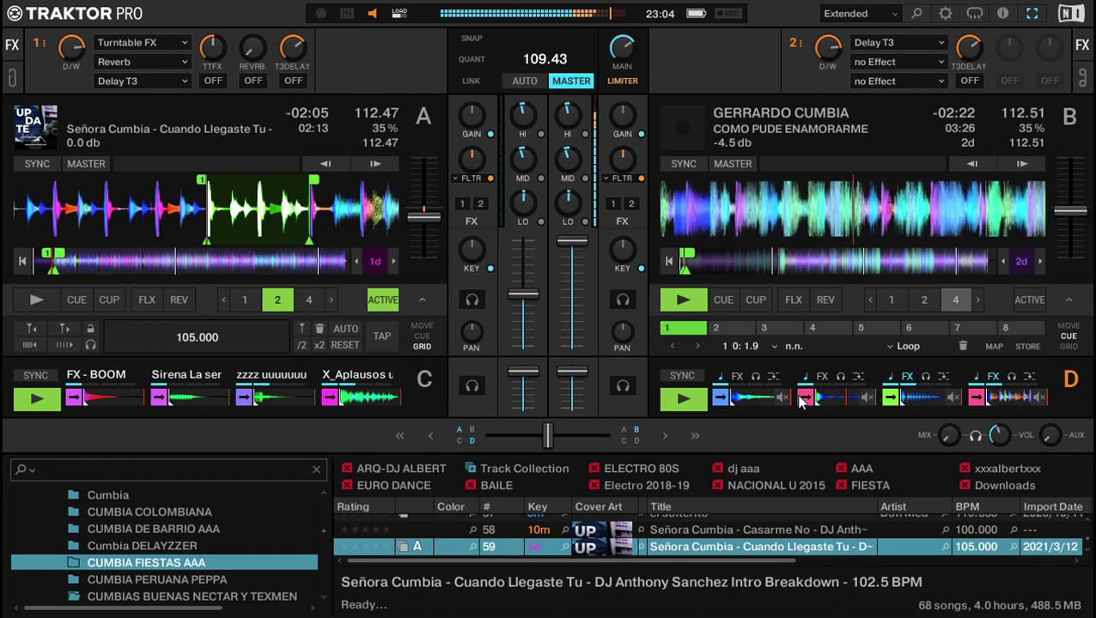
key("s")
key("s")
key("a")
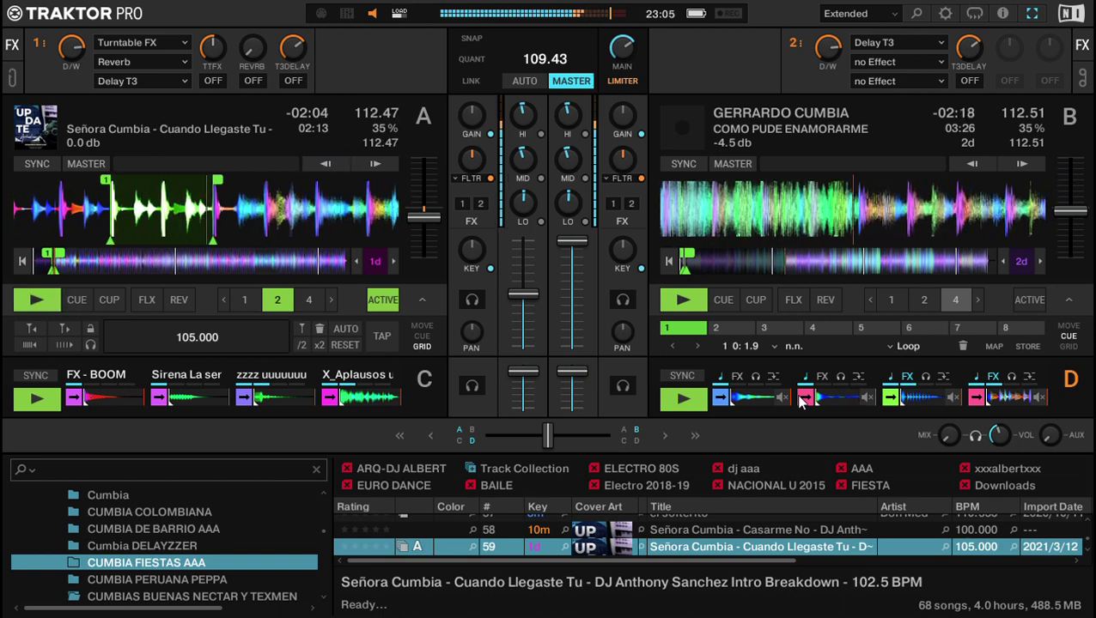
Crossfade from COMO PUDE ENAMORARME on deck B to Cuando Llegaste Tu on deck A, releasing deck A's loop and stopping deck B.
key("q")
key("q")
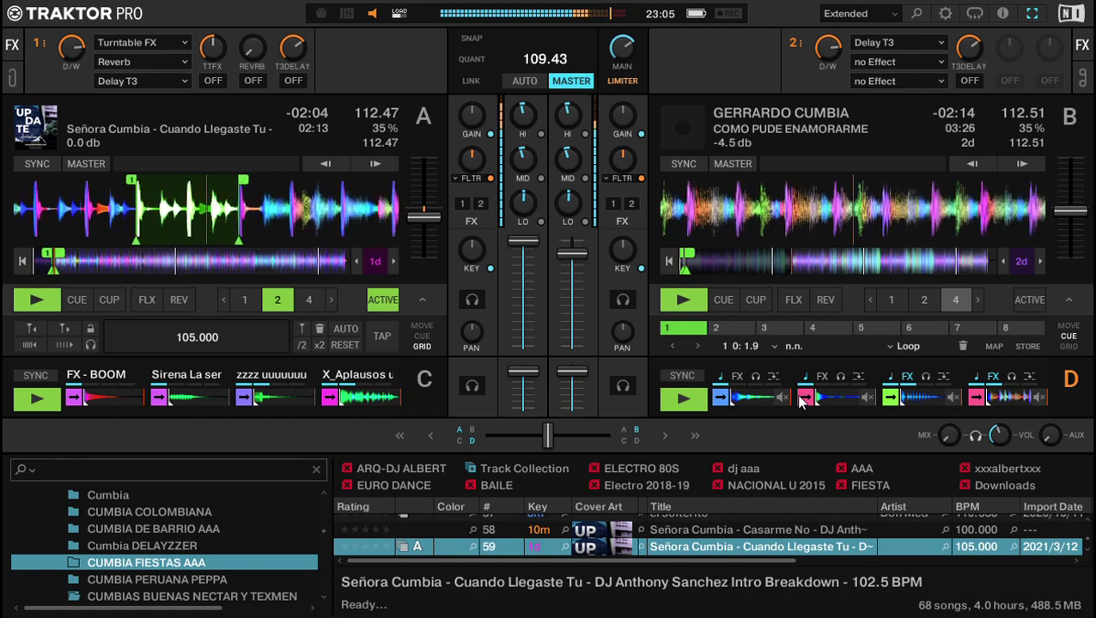
key("o")
key("l")
key("k")
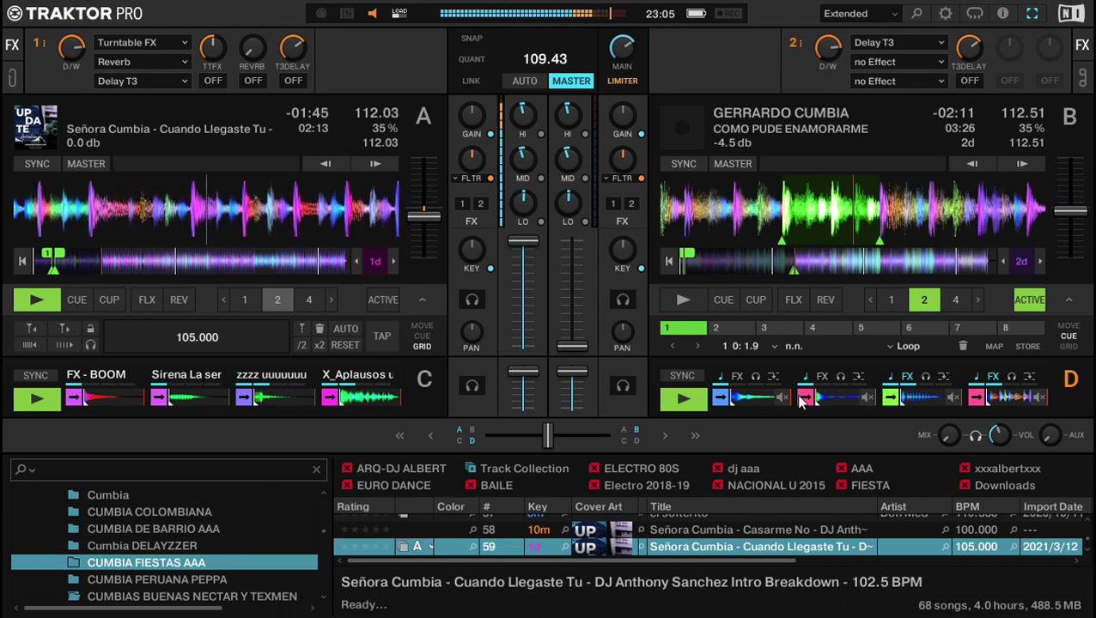
Load Señora Cumbia - Casarme No from the CUMBIA FIESTAS AAA list into deck B.
key("space")
key("Down")
key("Up")
key("Up")
key("Down")
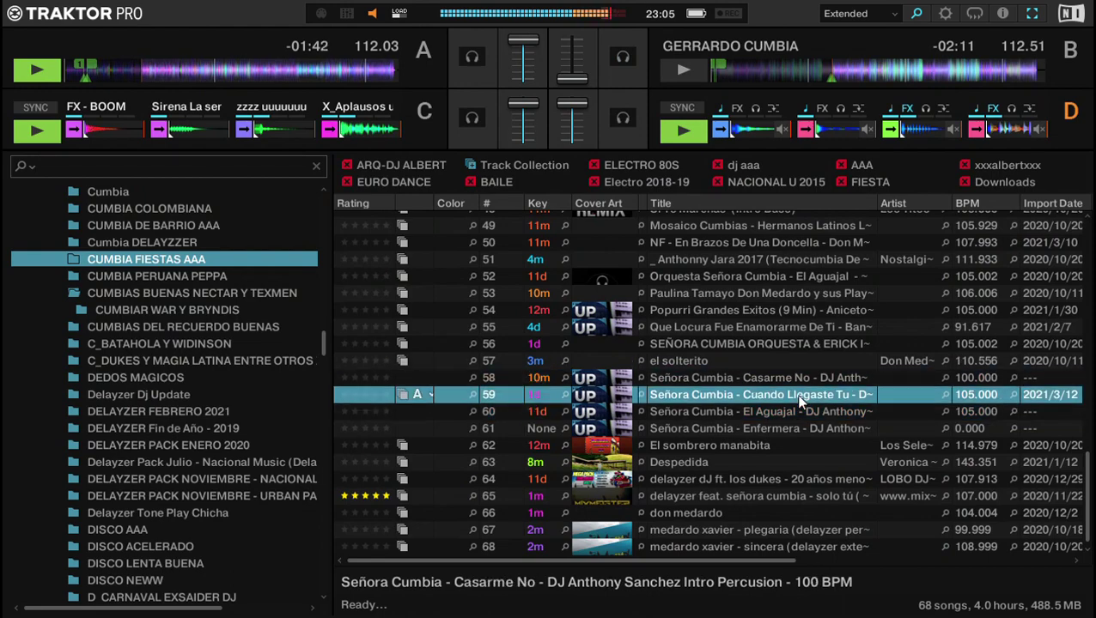
key("Up")
key("ctrl+Right")
key("space")
key("space")
key("Down")
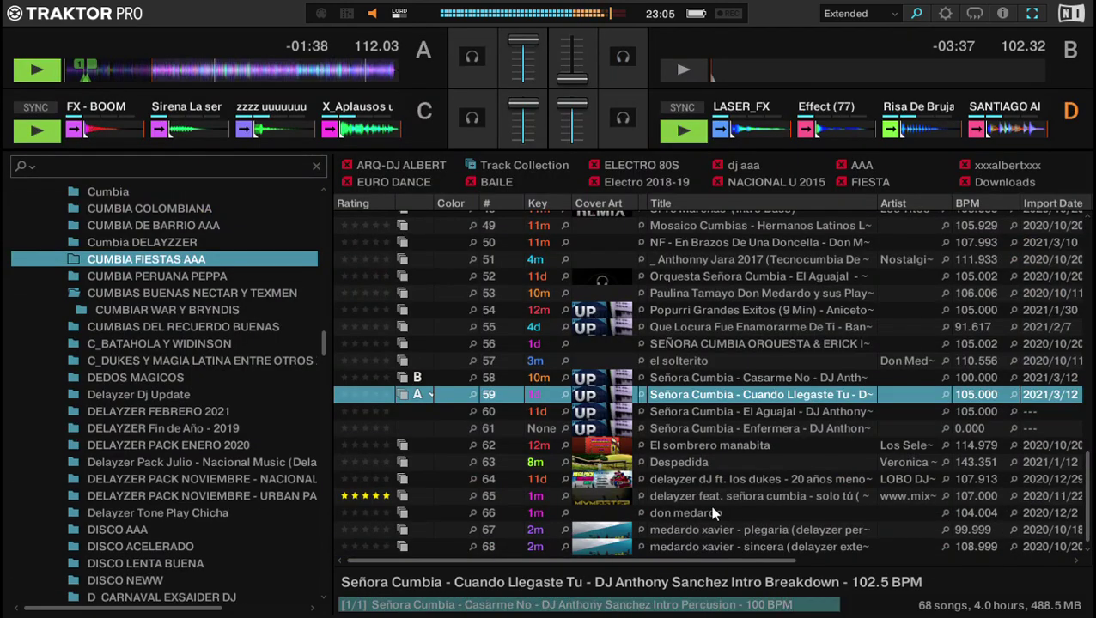
Load Los Titos - Canten Cantores into deck B and cue its stored 2-beat loop at hotcue 1.
scroll(713, 453, "up", 3)
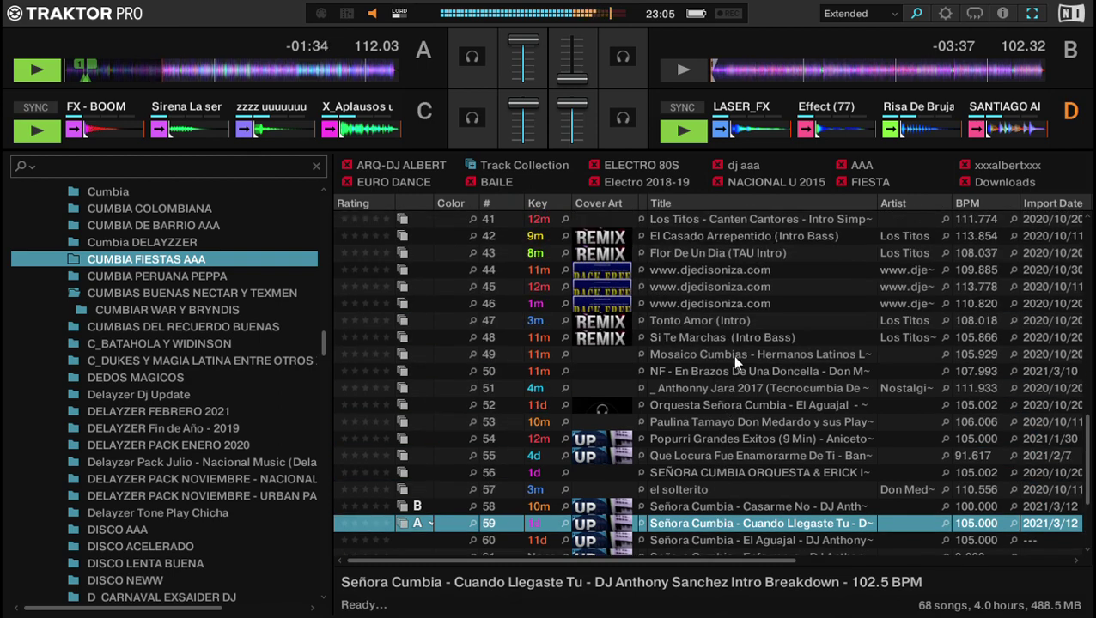
scroll(740, 383, "up", 2)
left_click(731, 298)
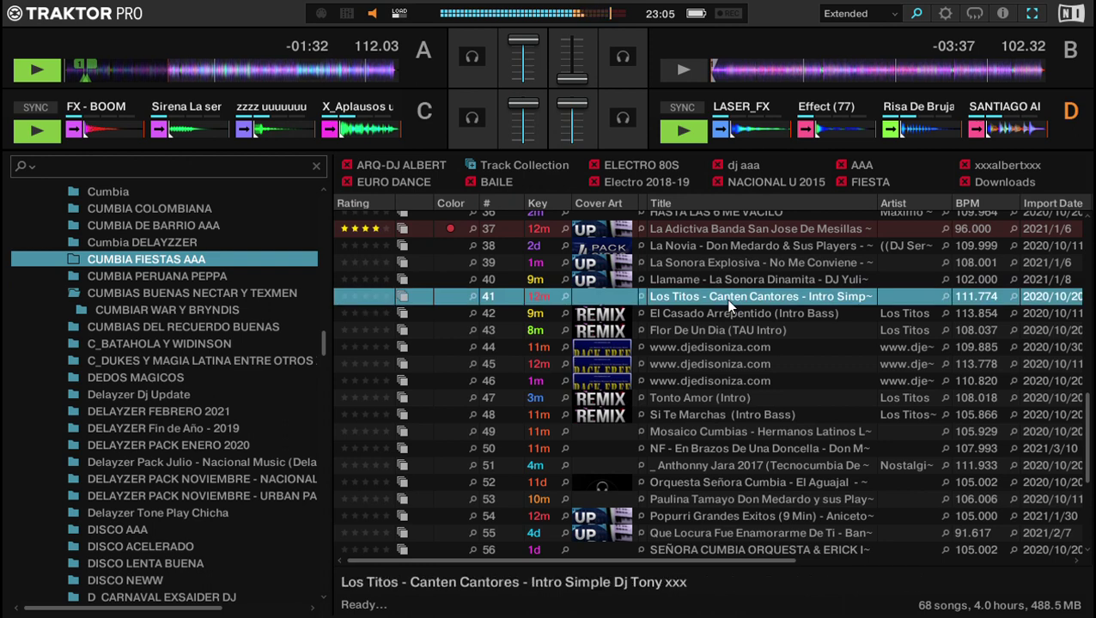
double_click(728, 300)
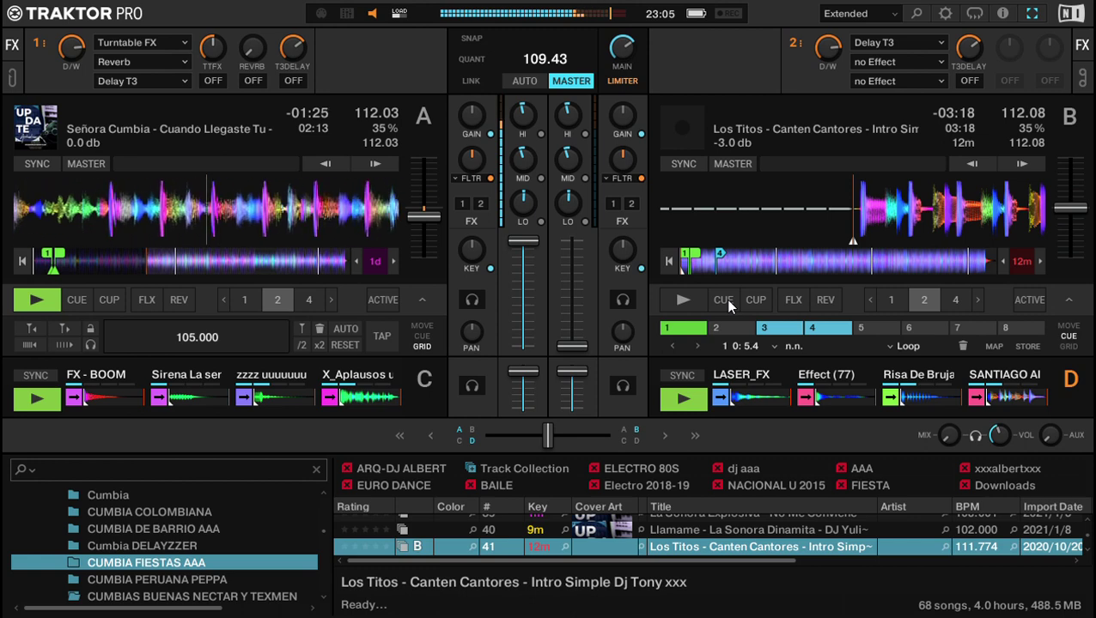
left_click(725, 298)
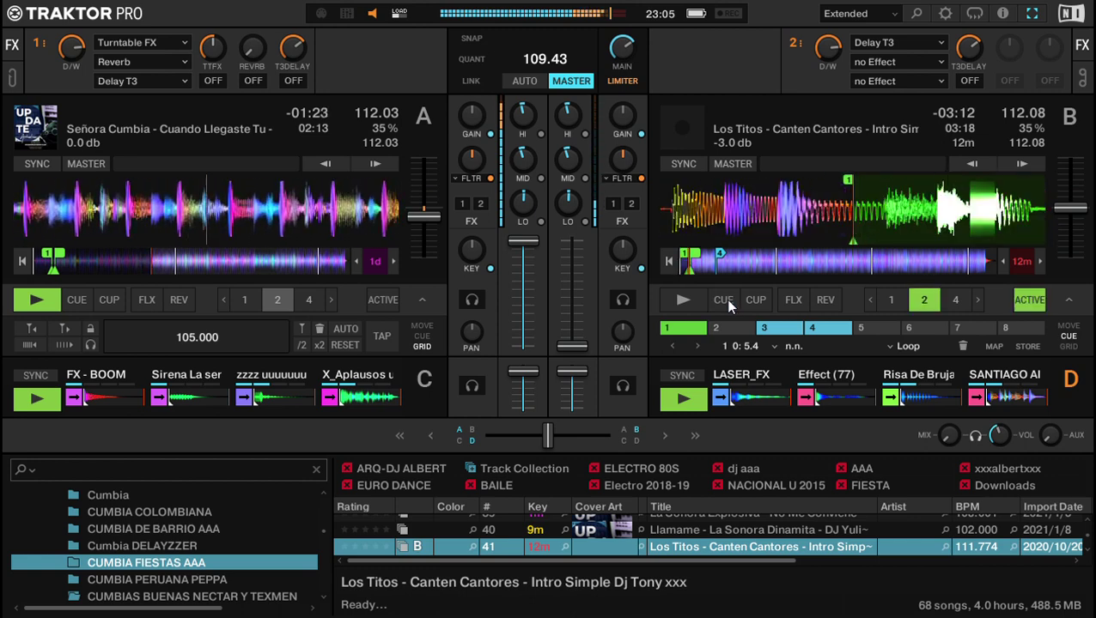
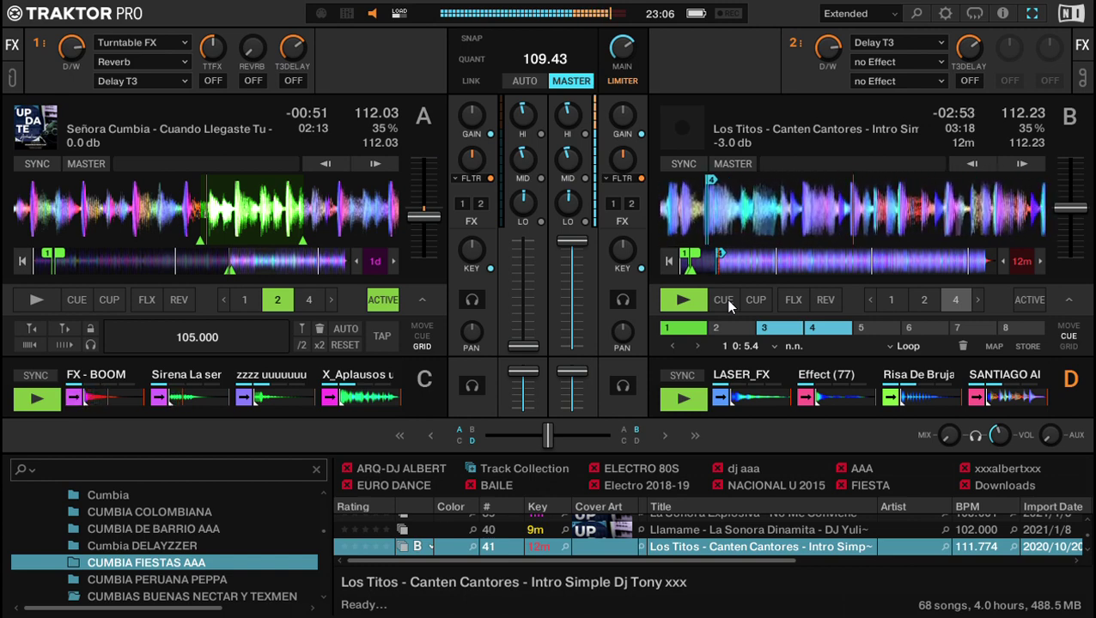
Find Los Titos - Flor De Un Dia (TAU Intro) in the CUMBIA FIESTAS AAA list and load it into deck A.
key("space")
key("Down")
scroll(729, 306, "up", 6)
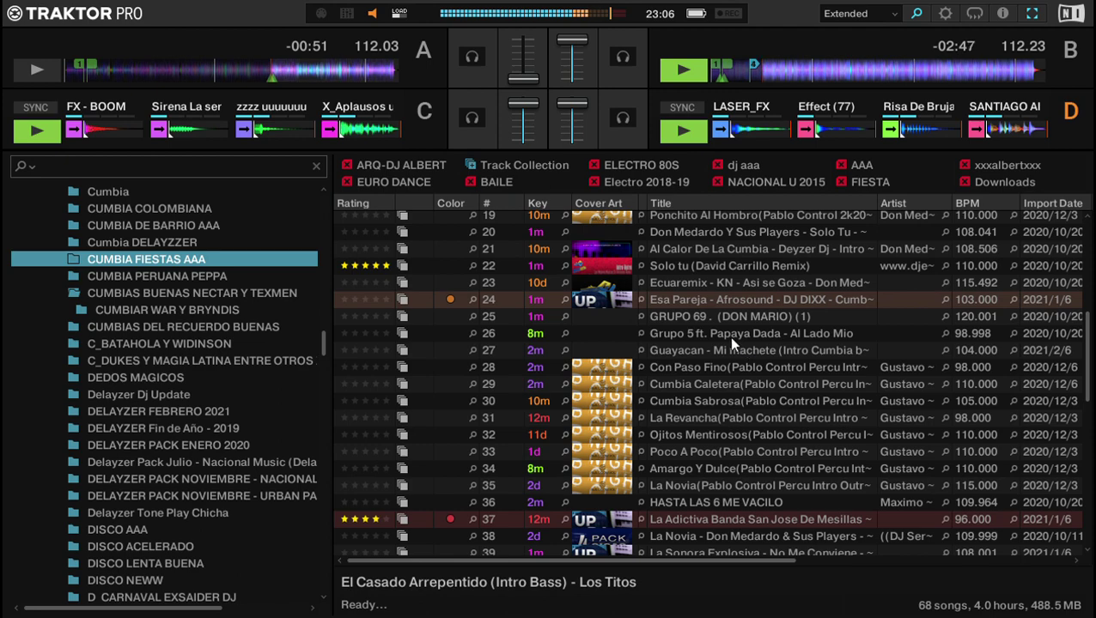
scroll(728, 337, "up", 4)
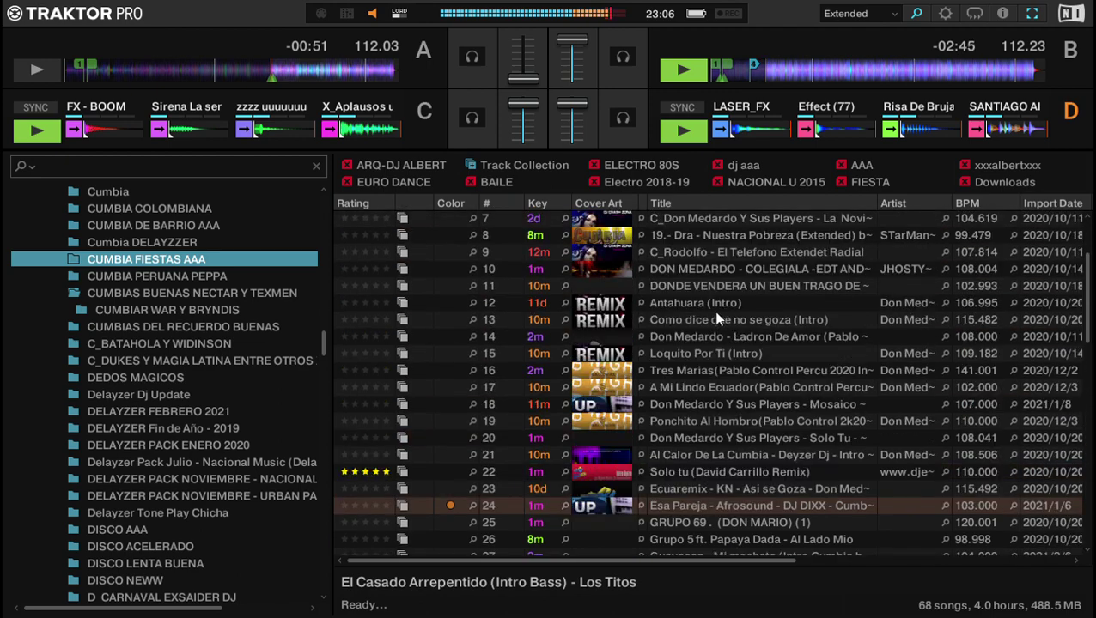
scroll(703, 322, "up", 2)
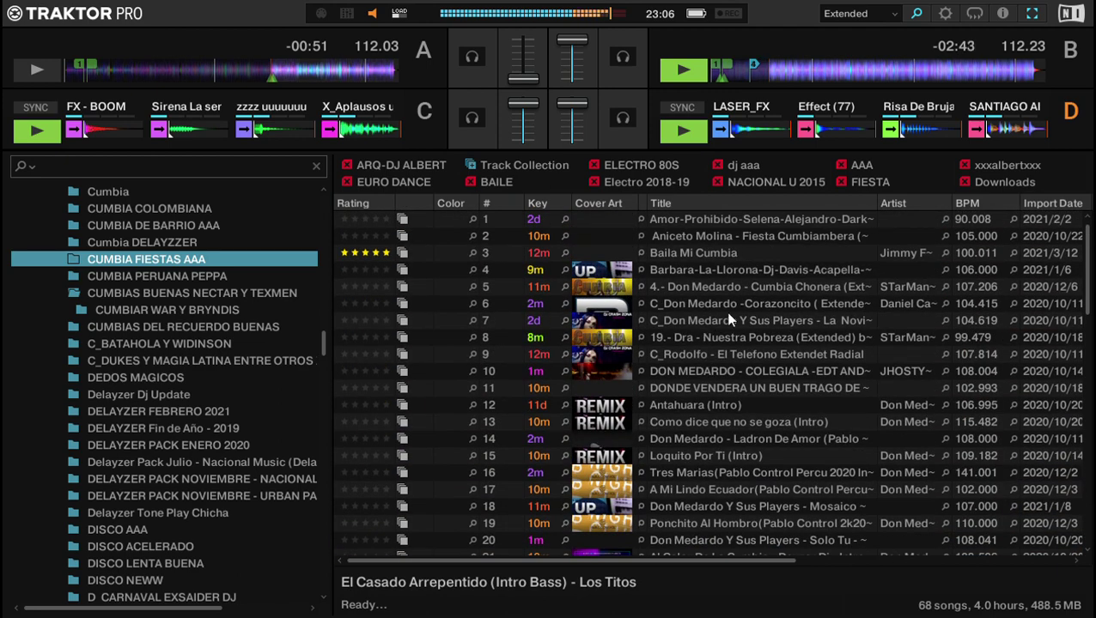
scroll(729, 319, "down", 10)
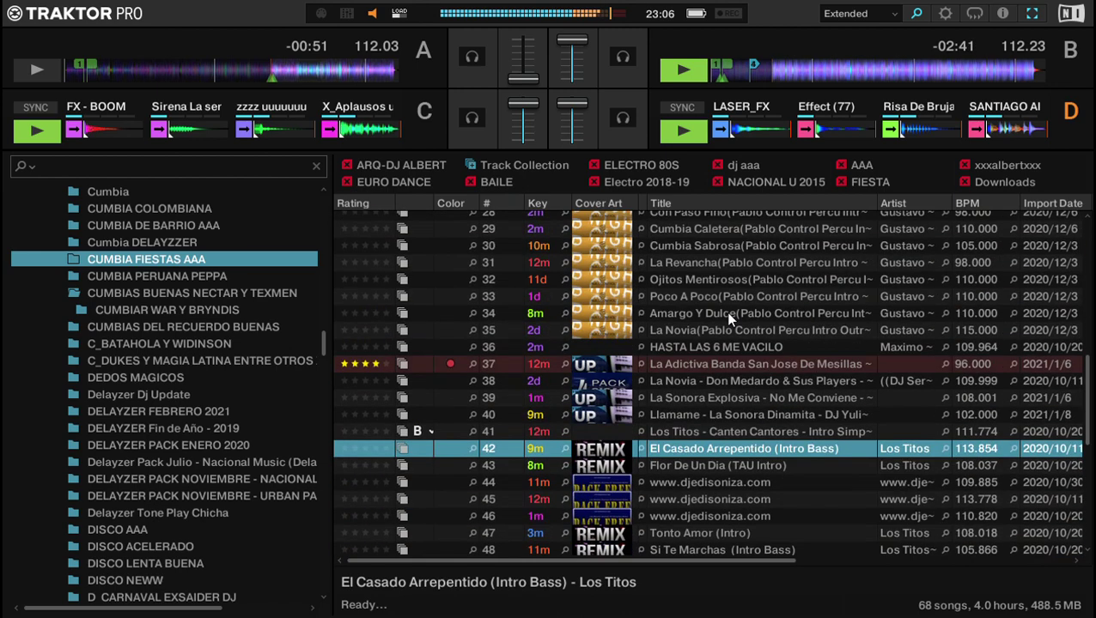
left_click(693, 285)
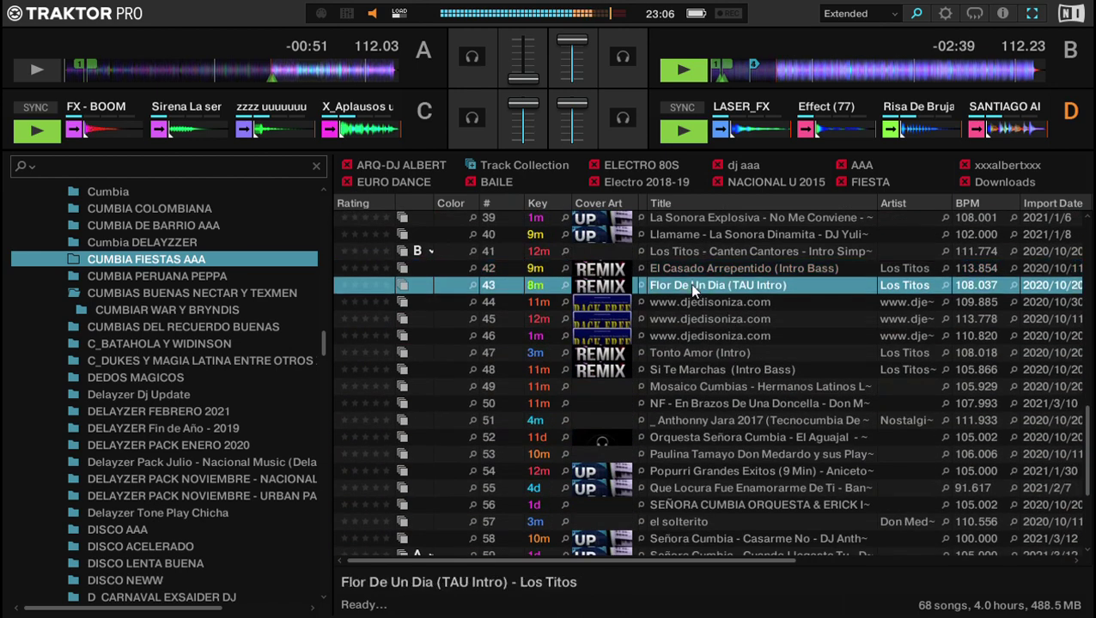
key("Down")
key("Down")
key("Down")
key("Down")
key("Up")
key("Up")
key("Up")
key("Up")
key("ctrl+Left")
key("ctrl+Left")
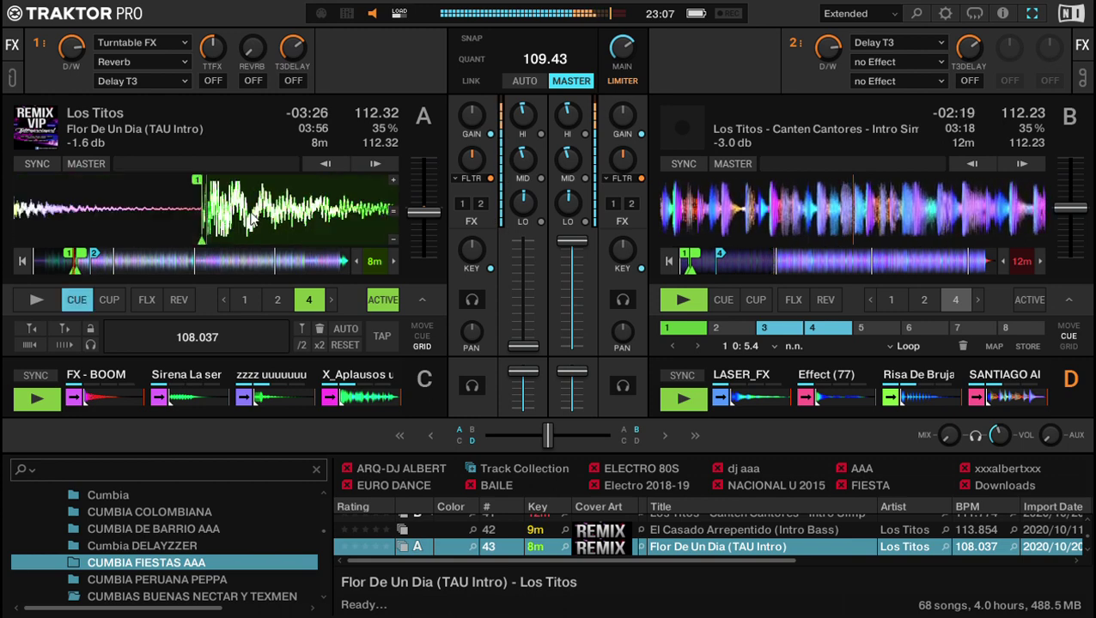
Cue Flor De Un Dia's 4-beat loop on deck A and mix the track in to replace Canten Cantores on deck B.
key("1")
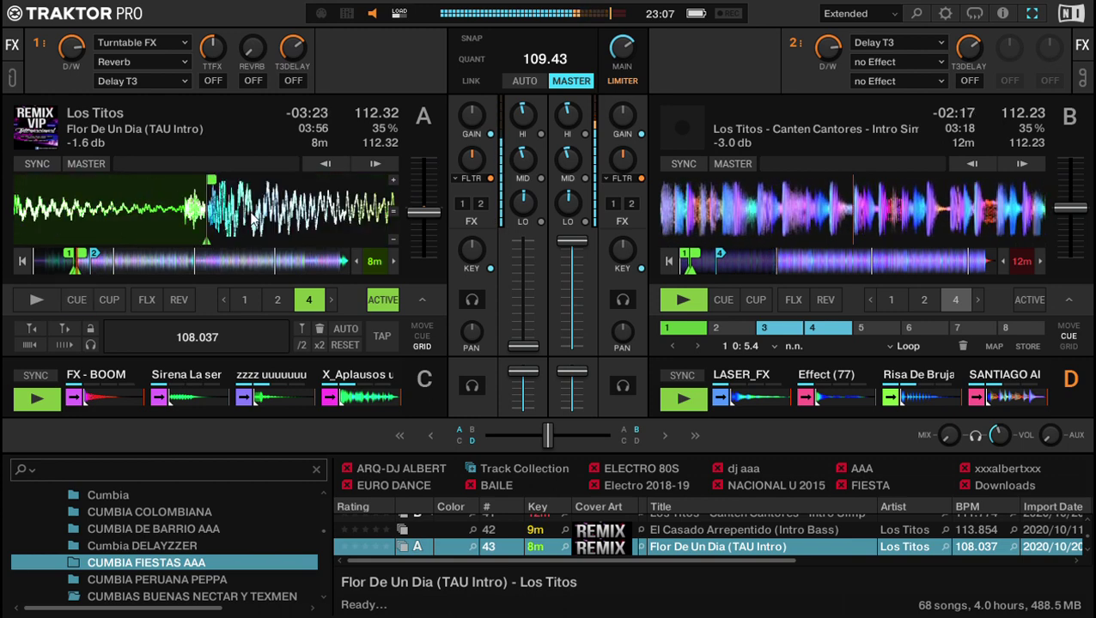
key("Right")
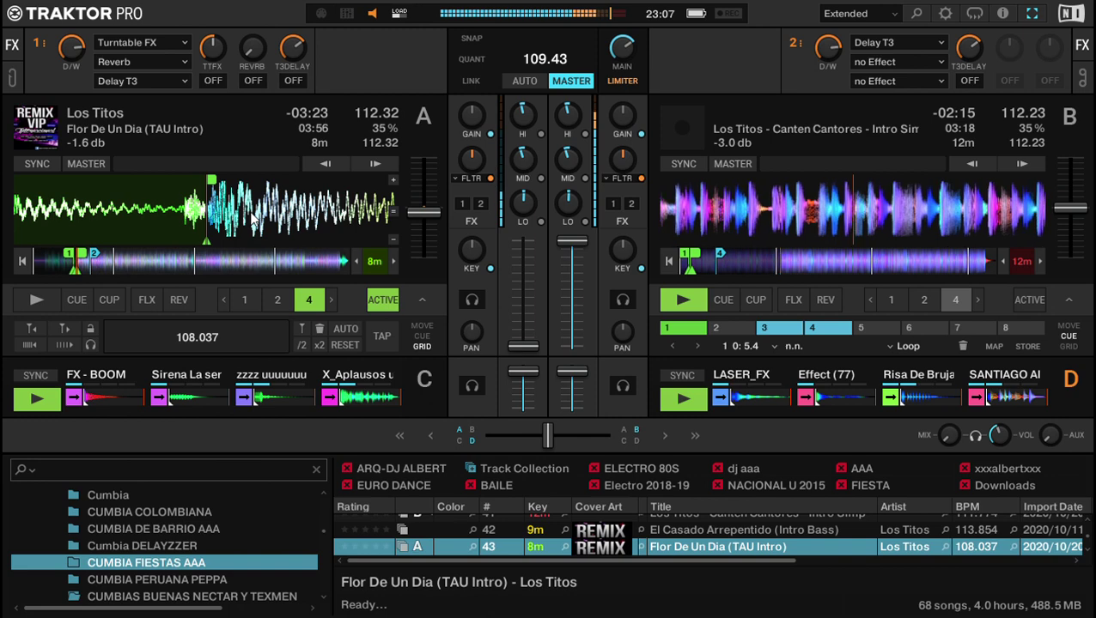
left_click_drag(523, 344, 523, 286)
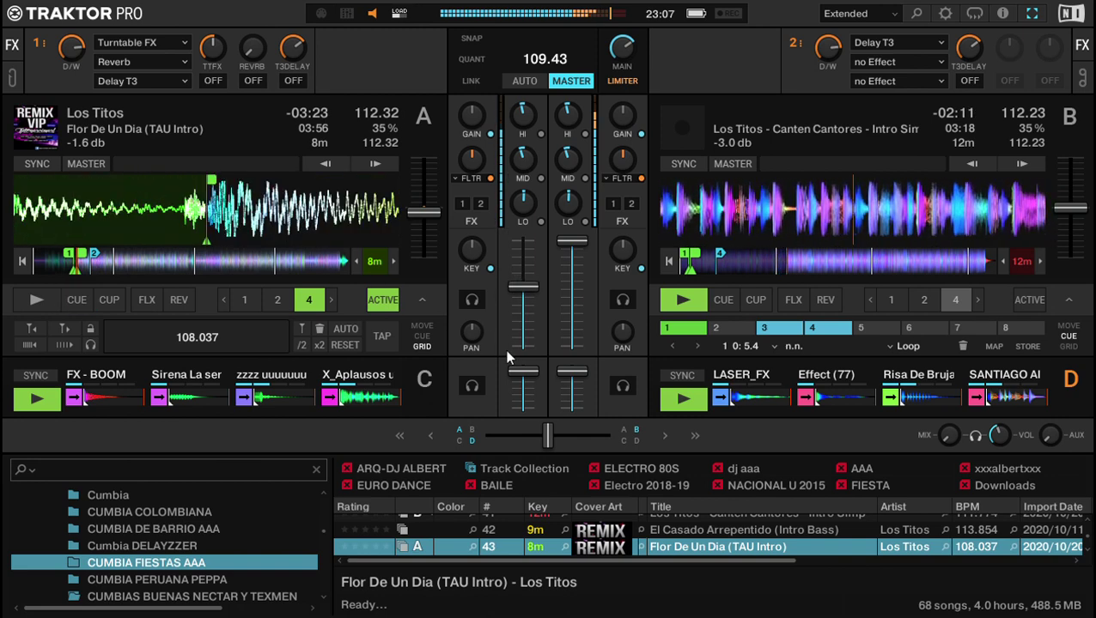
key("space")
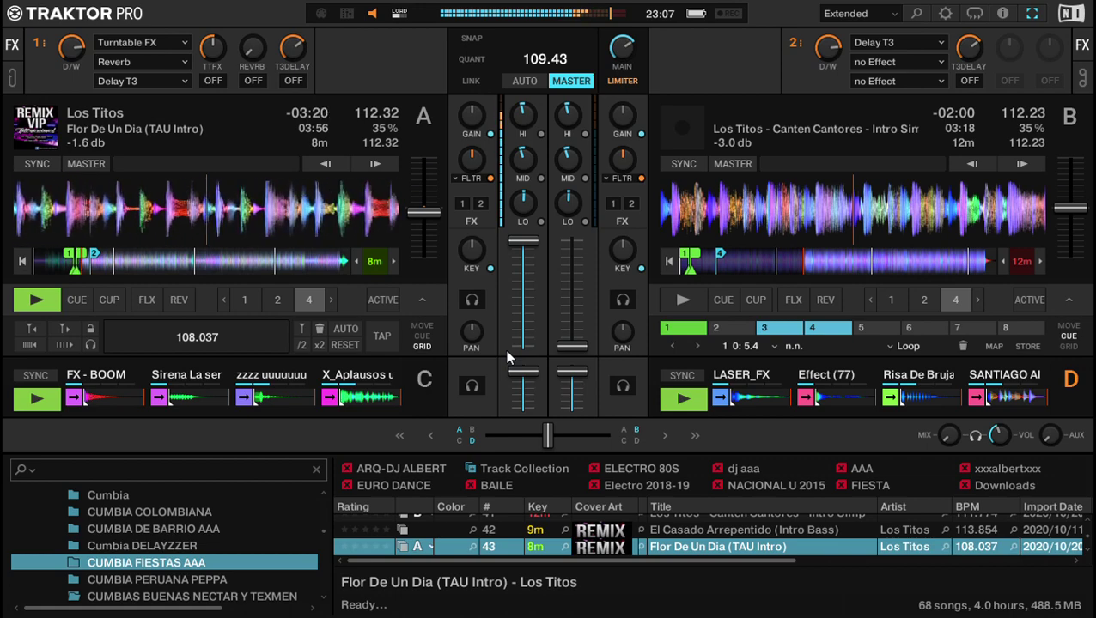
Find Si Te Marchas (Intro Bass) in the CUMBIA FIESTAS AAA list, load it into deck B and cue its 2-beat loop at hotcue 1.
key("Down")
key("Tab")
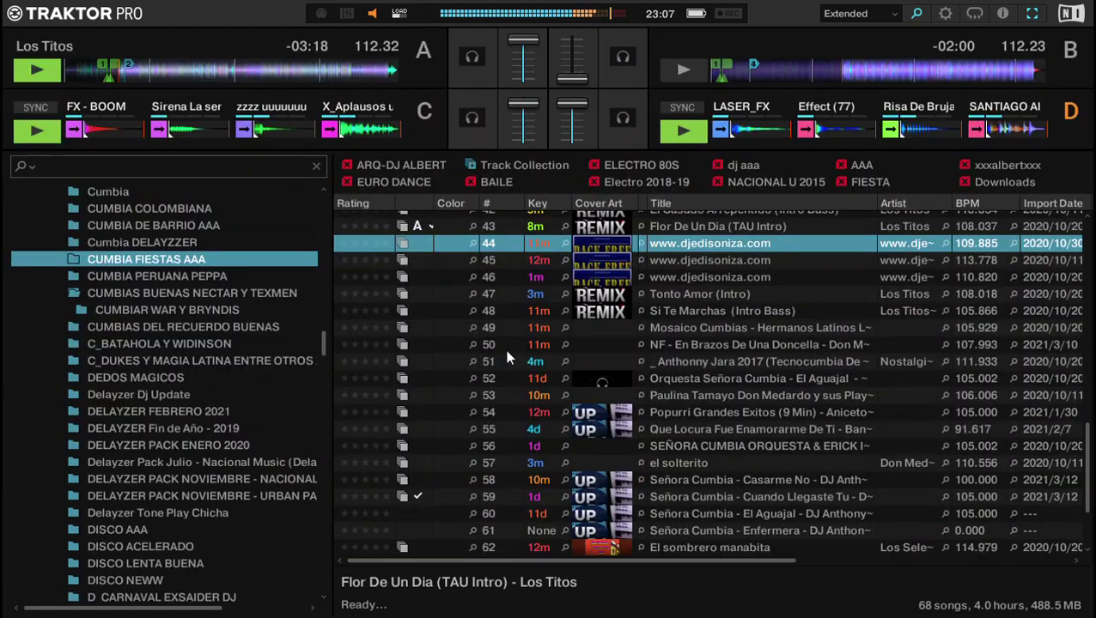
scroll(558, 360, "up", 4)
scroll(680, 458, "down", 3)
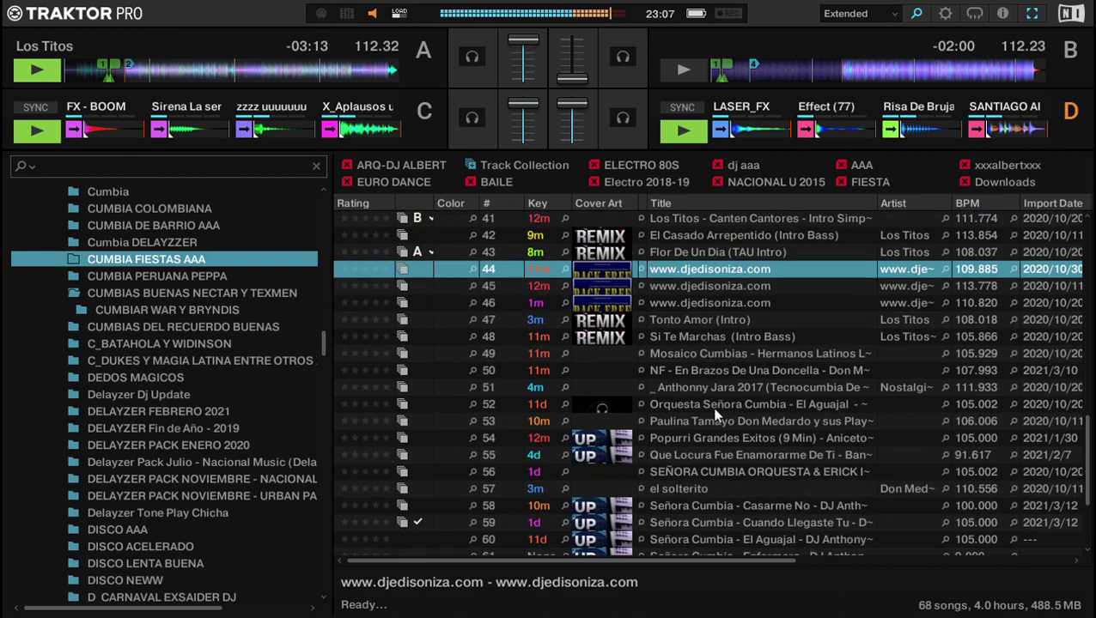
scroll(713, 407, "up", 7)
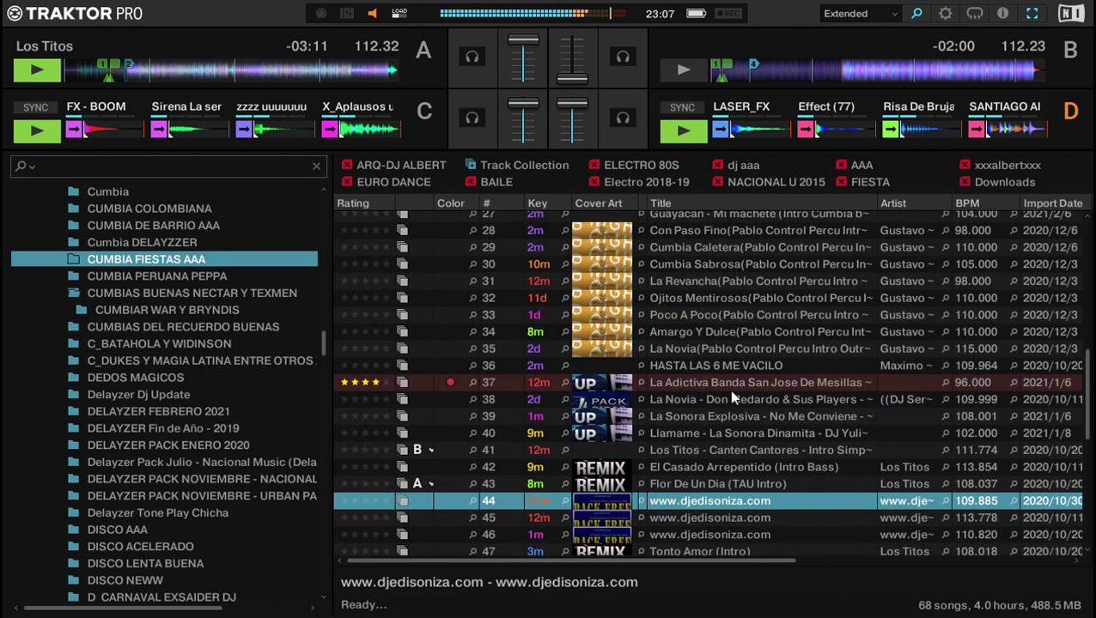
scroll(733, 388, "up", 2)
scroll(733, 388, "down", 10)
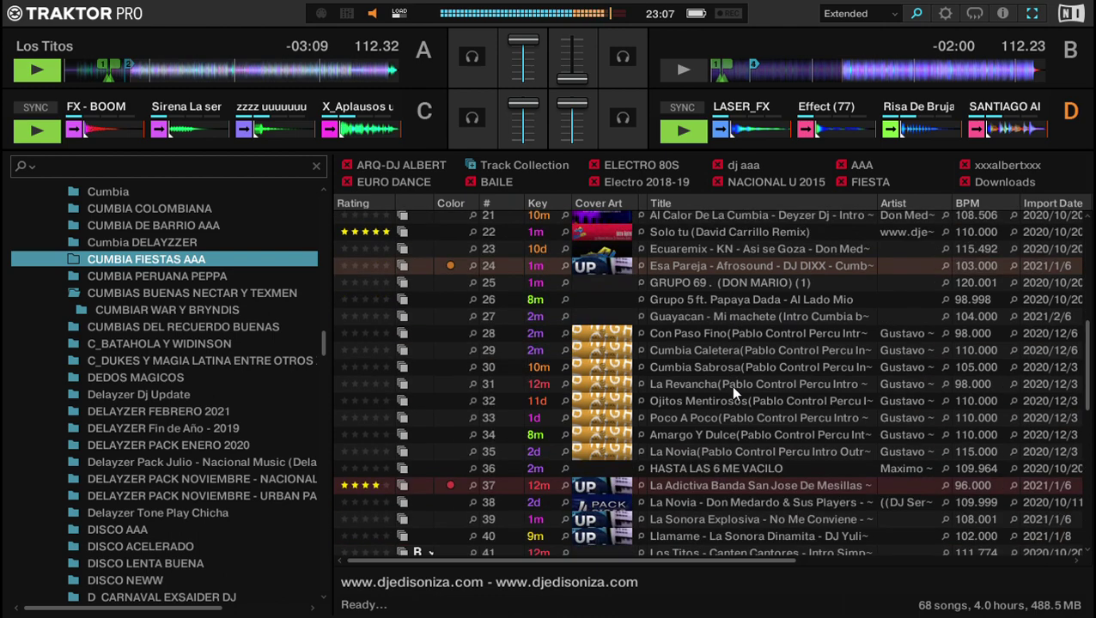
scroll(733, 391, "down", 2)
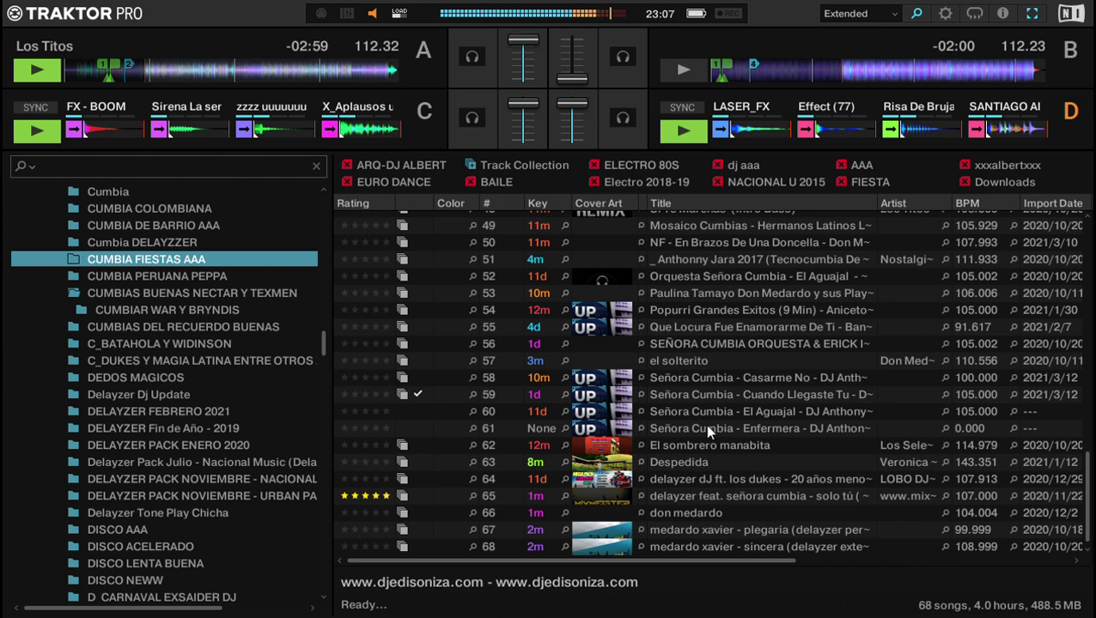
scroll(690, 373, "up", 1)
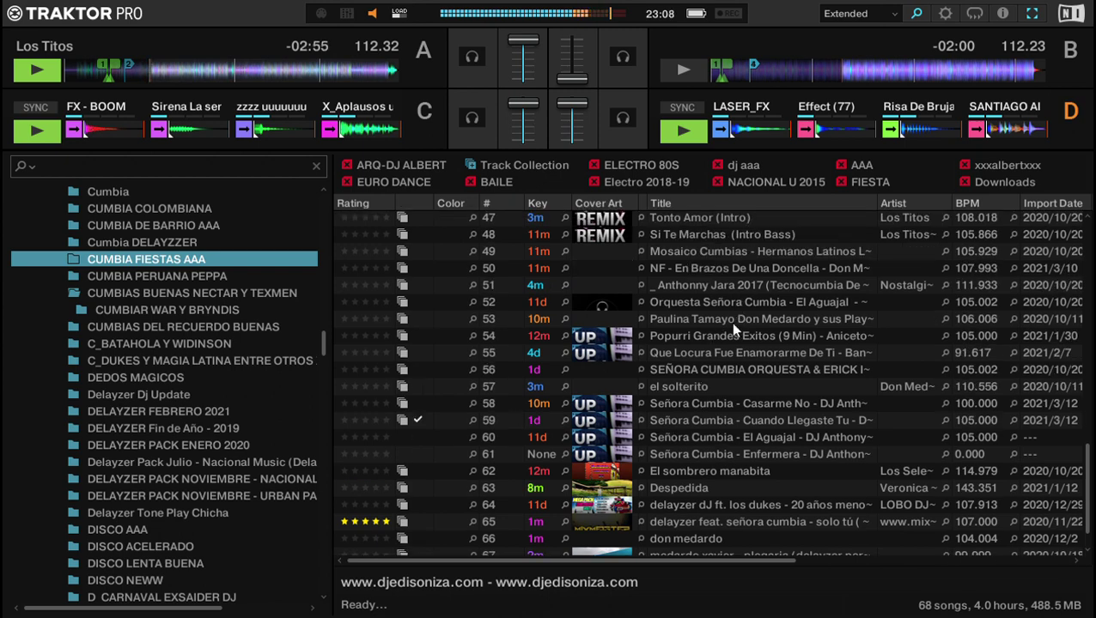
scroll(732, 339, "up", 1)
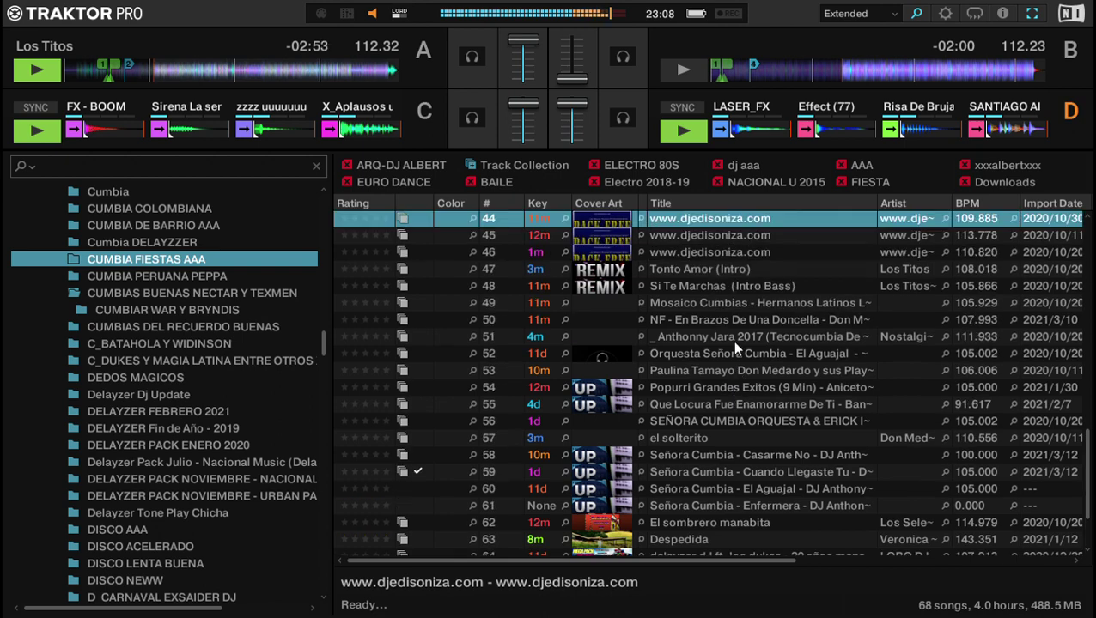
left_click(717, 291)
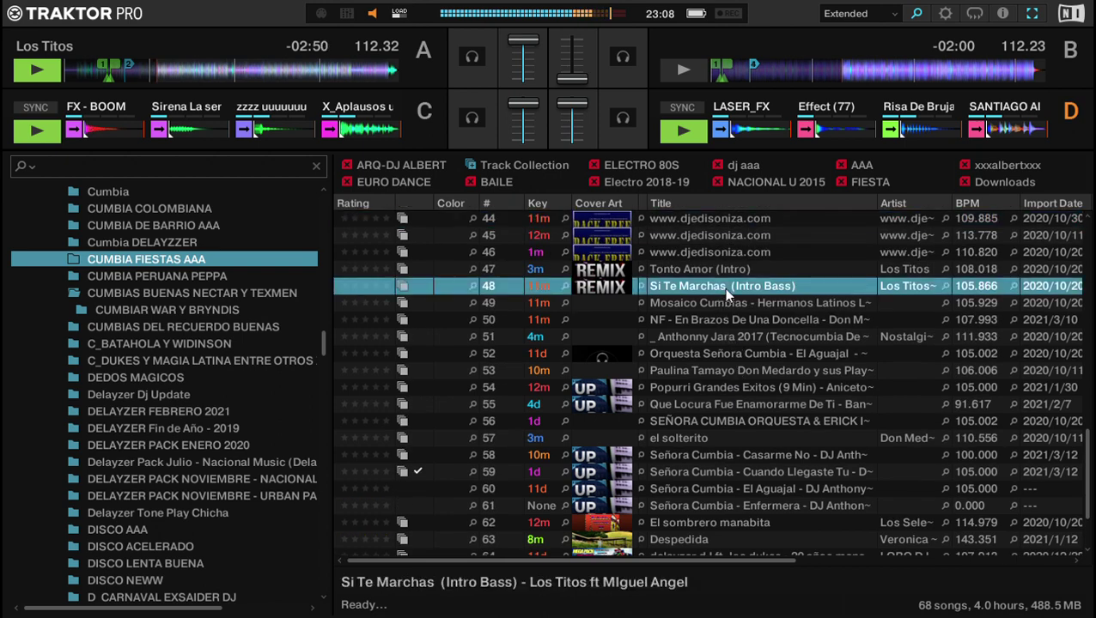
key("space")
key("ctrl+Right")
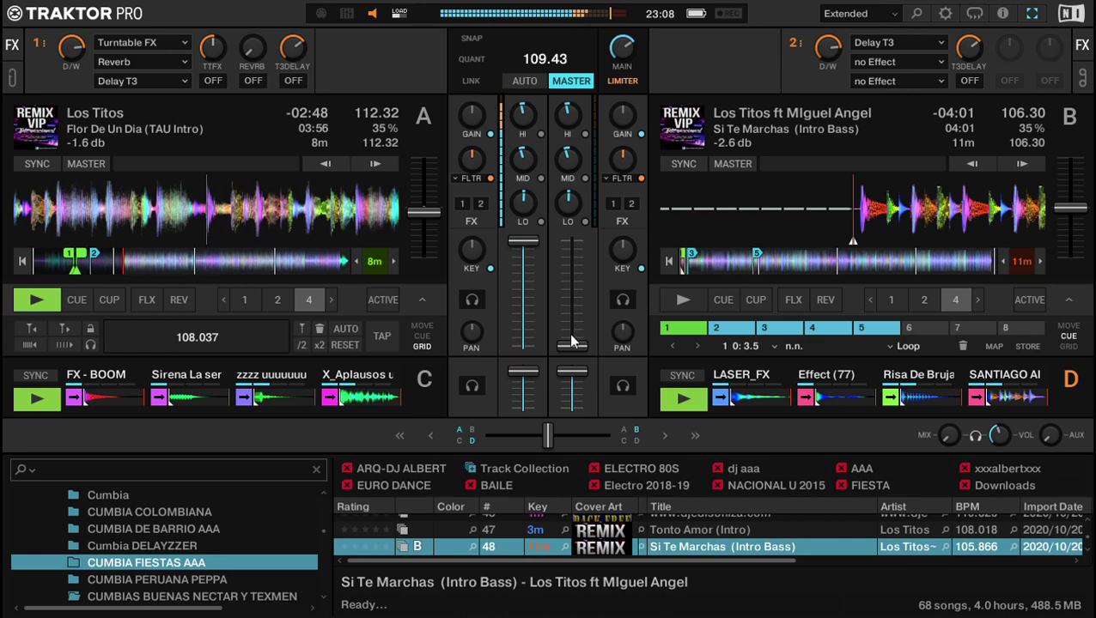
key("6")
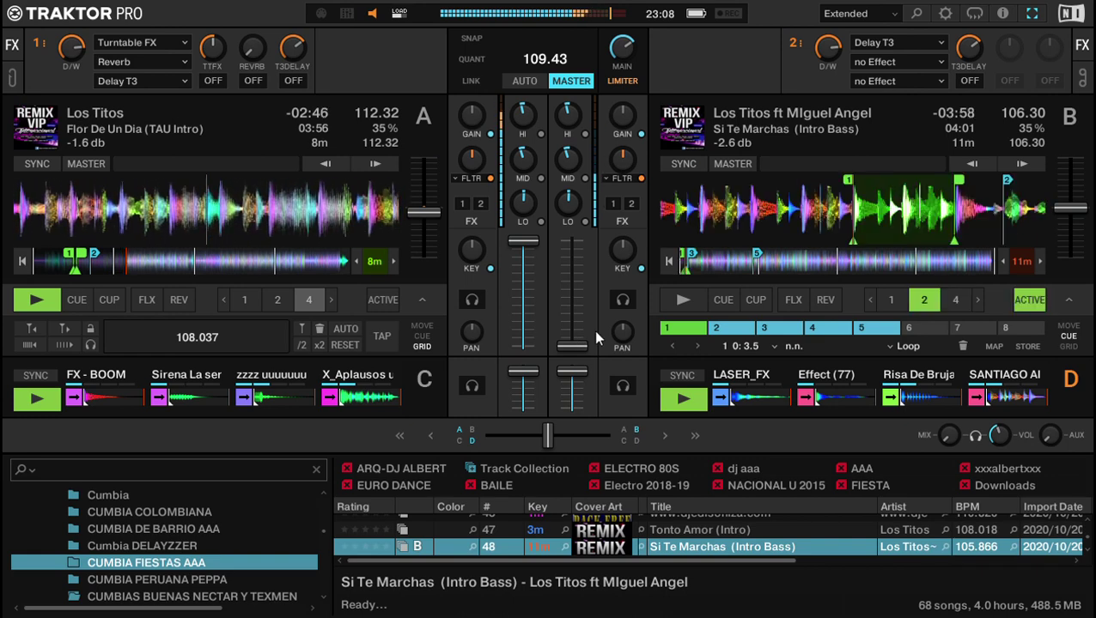
Raise deck B's tempo to 112.23 BPM to match Flor De Un Dia on deck A.
key("equal")
key("equal")
key("equal")
key("equal")
key("equal")
key("equal")
key("equal")
key("equal")
key("equal")
key("equal")
key("equal")
key("equal")
key("equal")
key("equal")
key("equal")
key("equal")
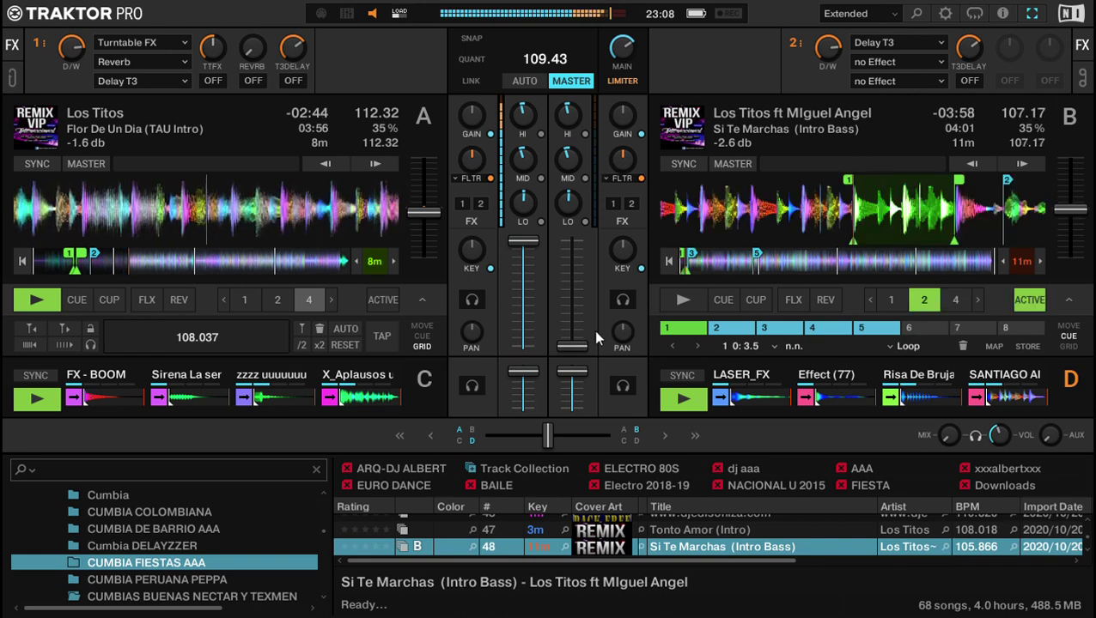
key("equal")
key("equal")
key("equal")
key("equal")
key("equal")
key("equal")
key("equal")
key("equal")
key("equal")
key("equal")
key("equal")
key("equal")
key("equal")
key("equal")
key("equal")
key("equal")
key("equal")
key("equal")
key("equal")
key("equal")
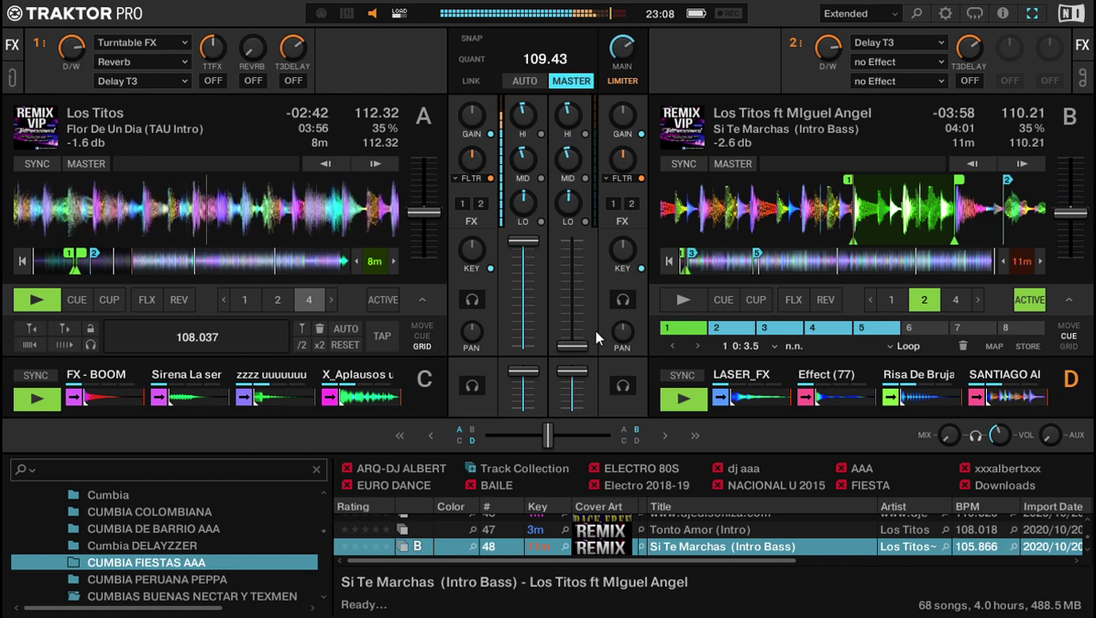
key("Up")
key("Up")
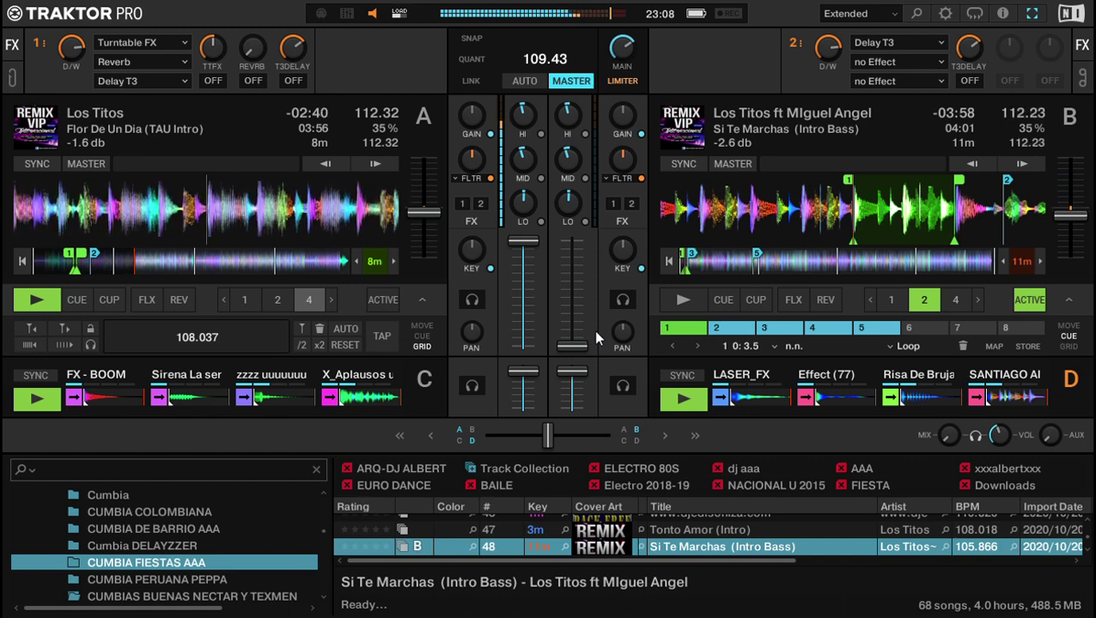
Start deck B's 2-beat loop at about half volume and nudge it back in time with Flor De Un Dia on deck A.
key("Up")
key("k")
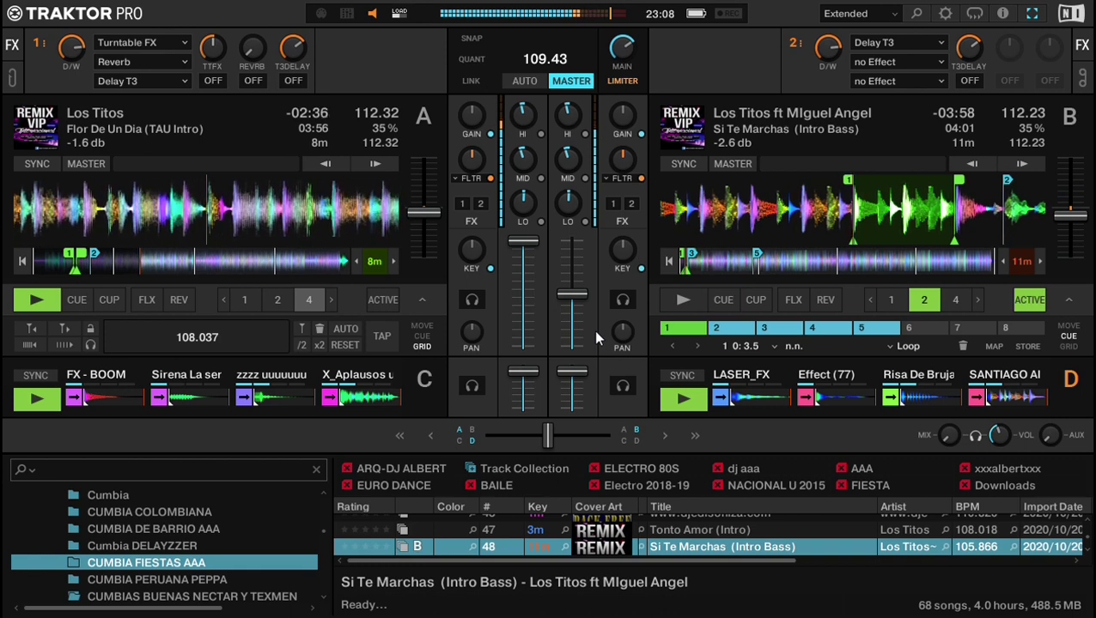
key("k")
key("k")
key("l")
key("Left")
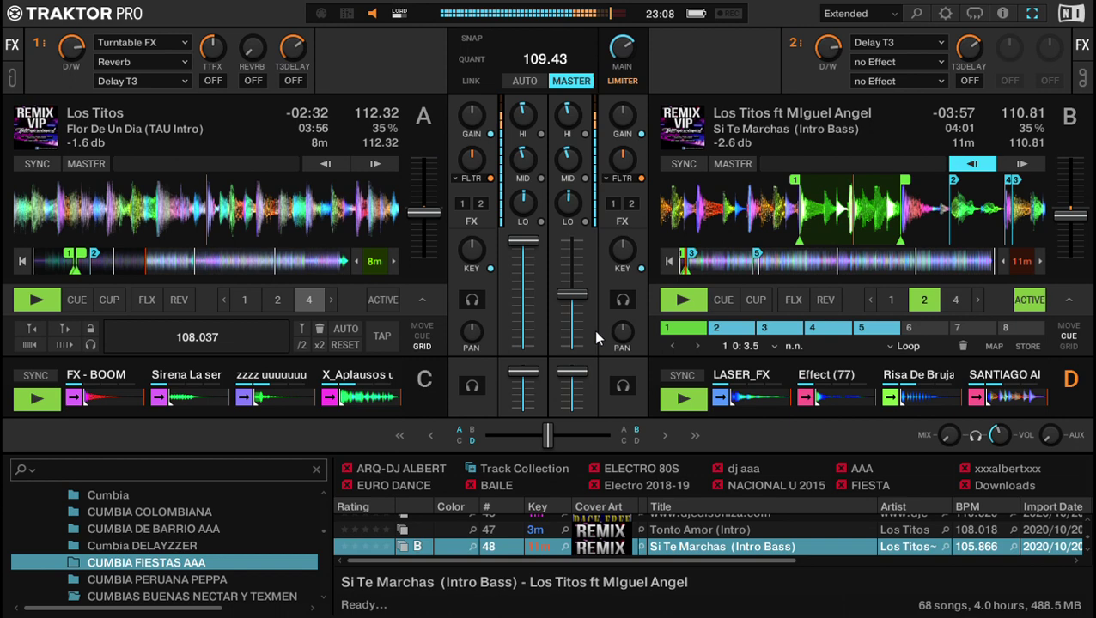
key("Left")
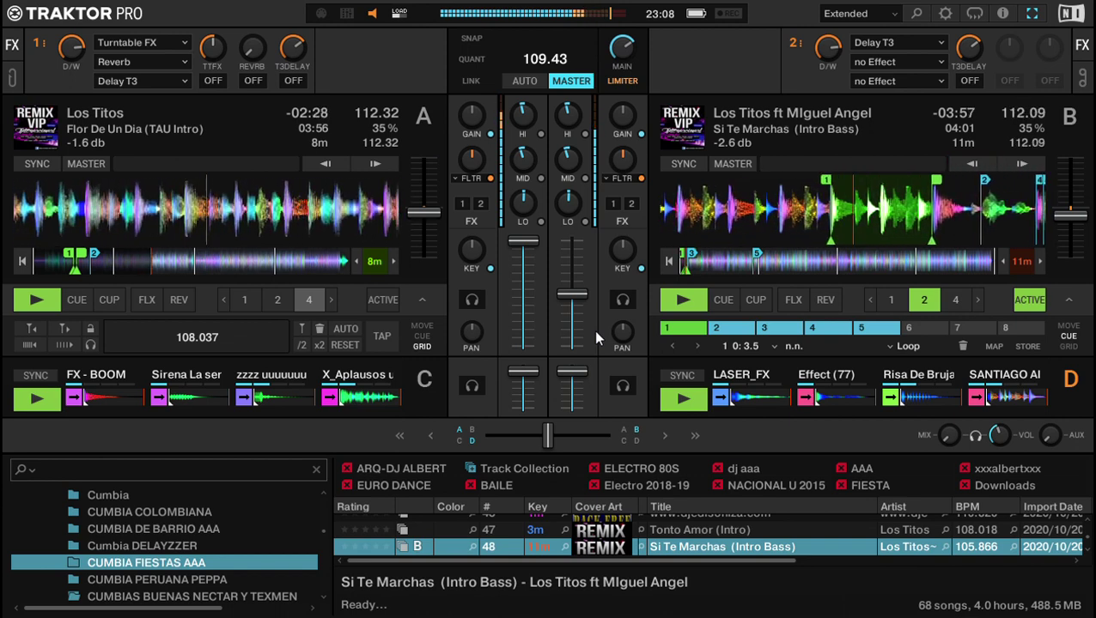
Restart deck B's 2-beat loop in time with Flor De Un Dia and mix Si Te Marchas in at full volume, replacing deck A.
key("Right")
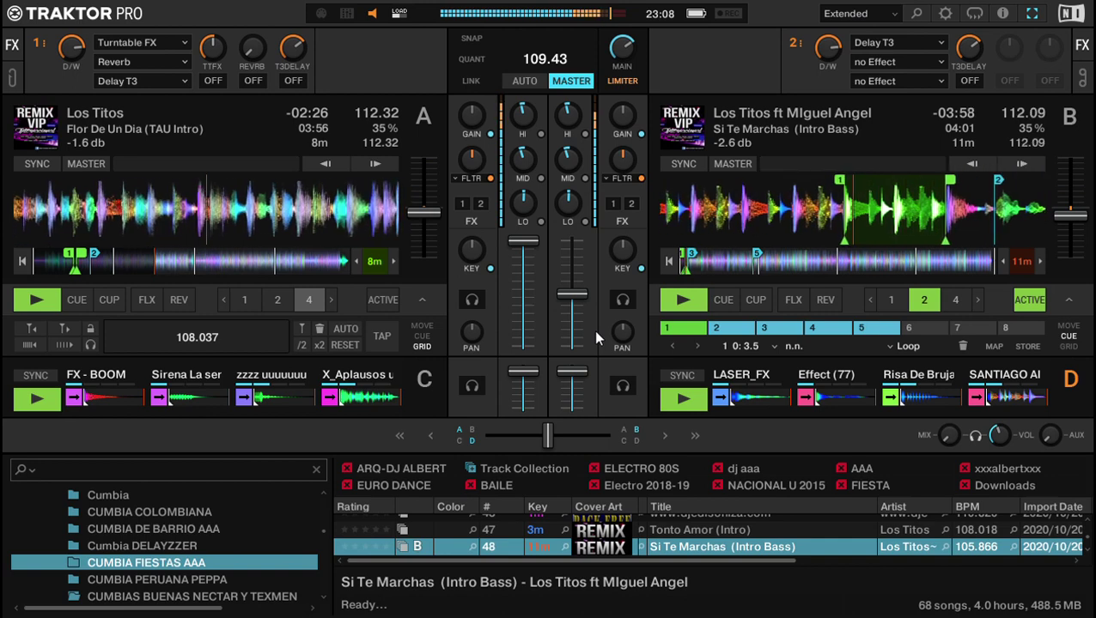
key("c")
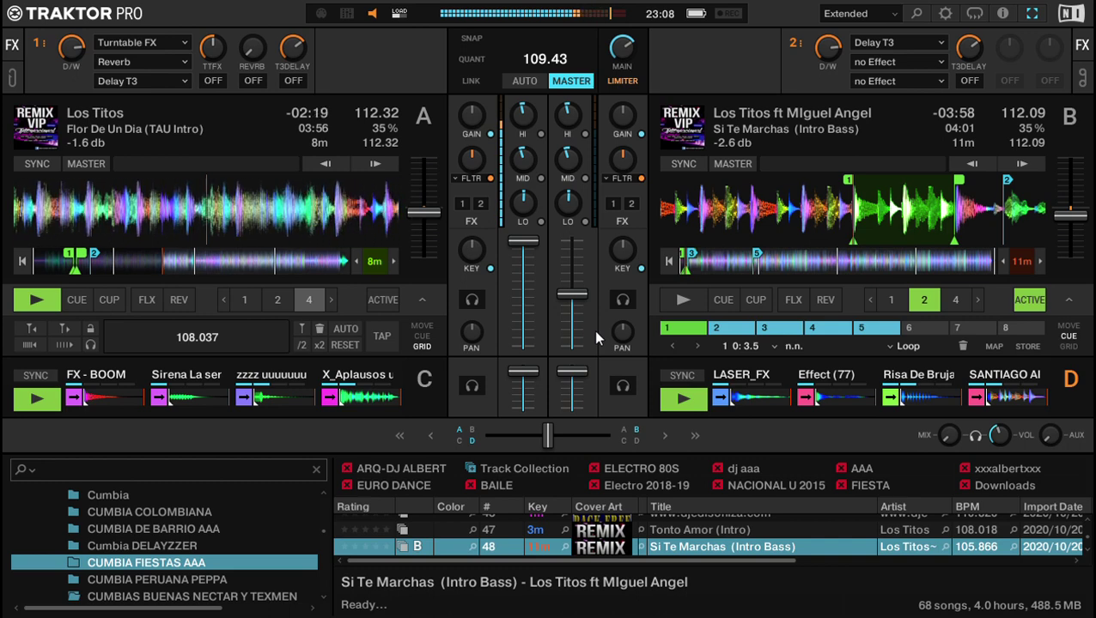
key("space")
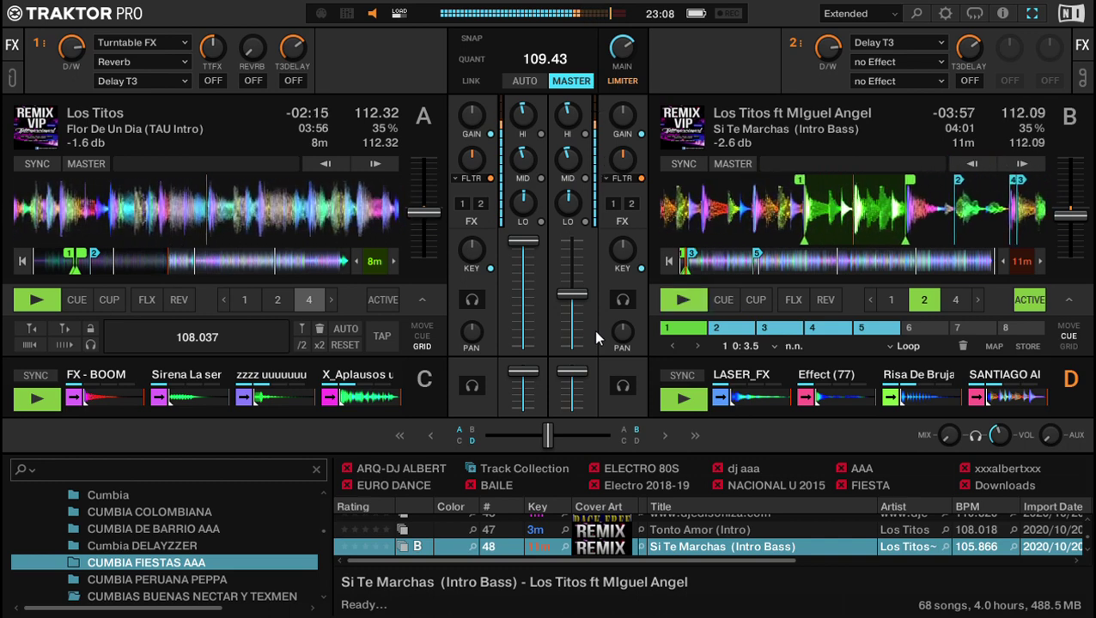
scroll(596, 331, "up", 2)
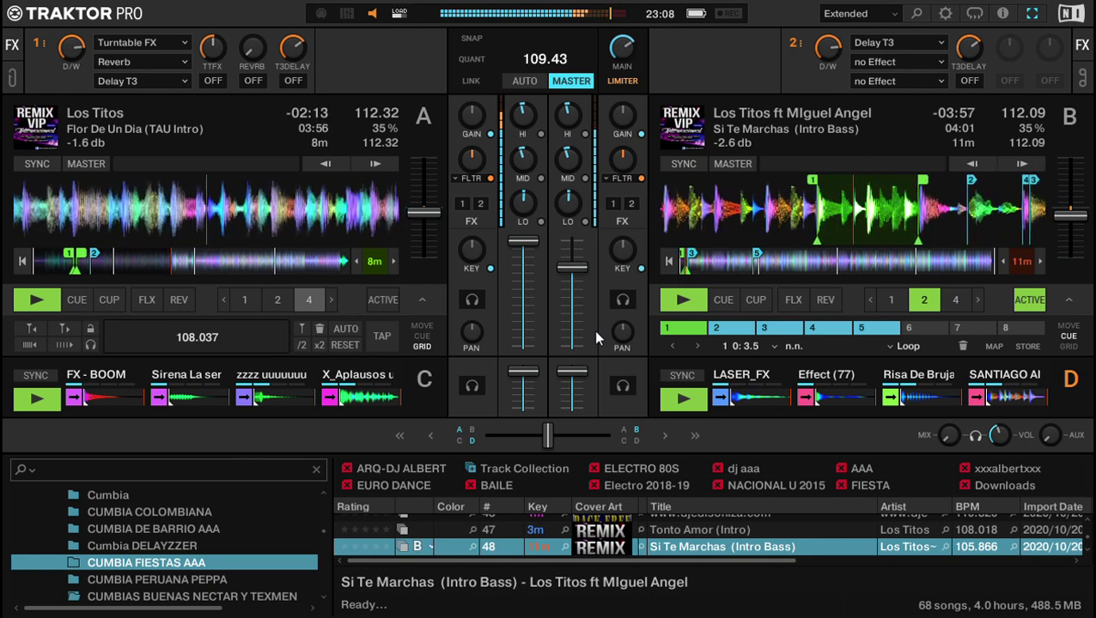
key("Left")
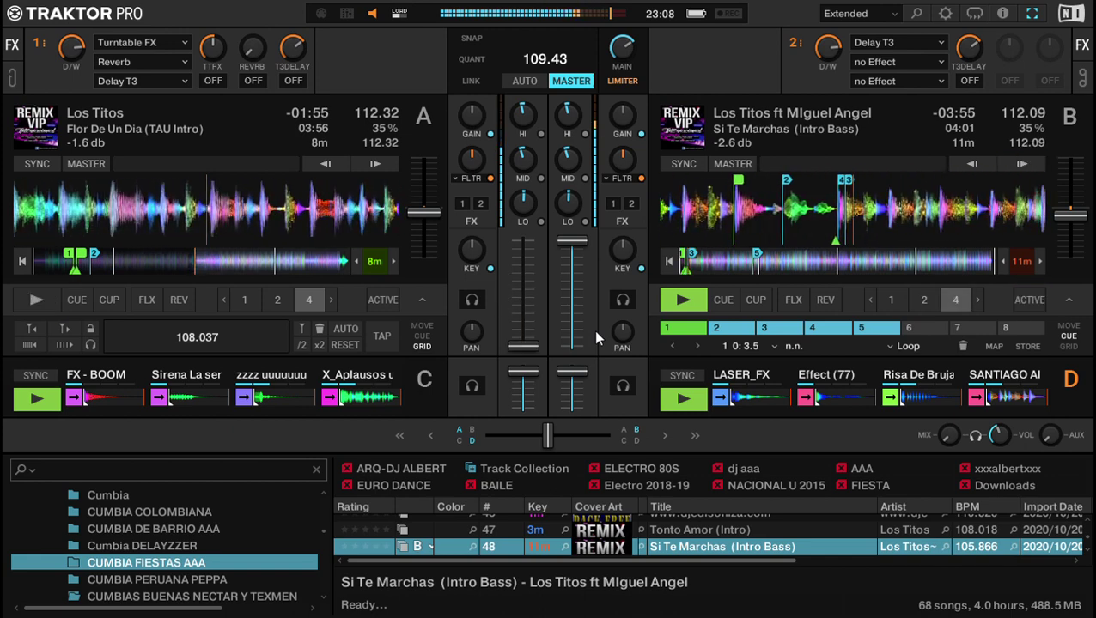
Enlarge the track browser and look through the CUMBIA FIESTAS AAA list for the next track to mix.
key("space")
key("Down")
scroll(762, 369, "up", 3)
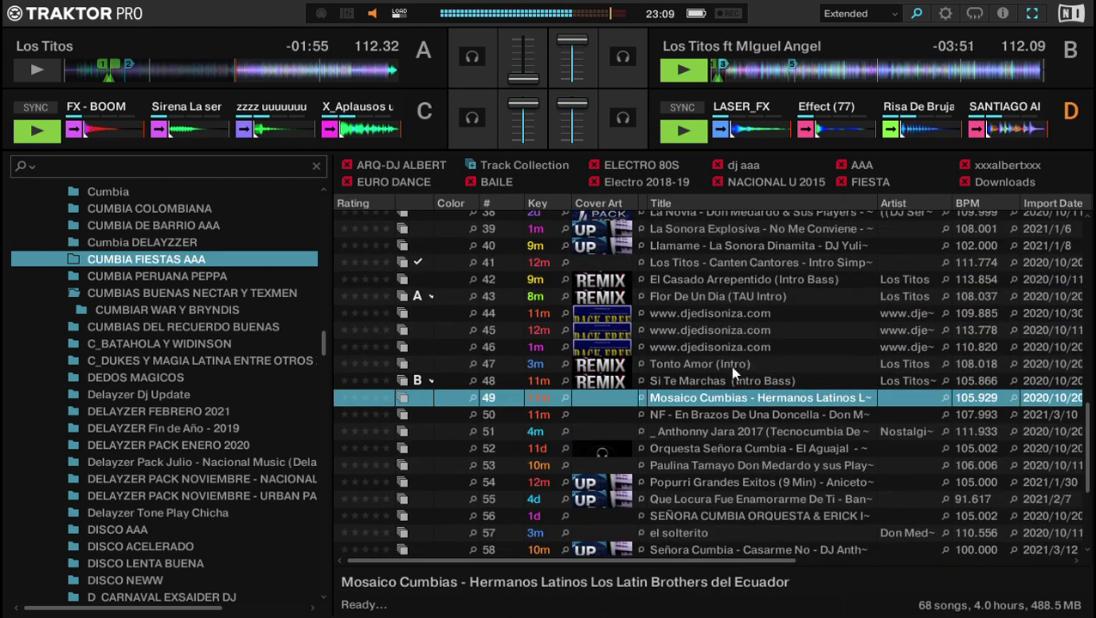
scroll(729, 329, "up", 5)
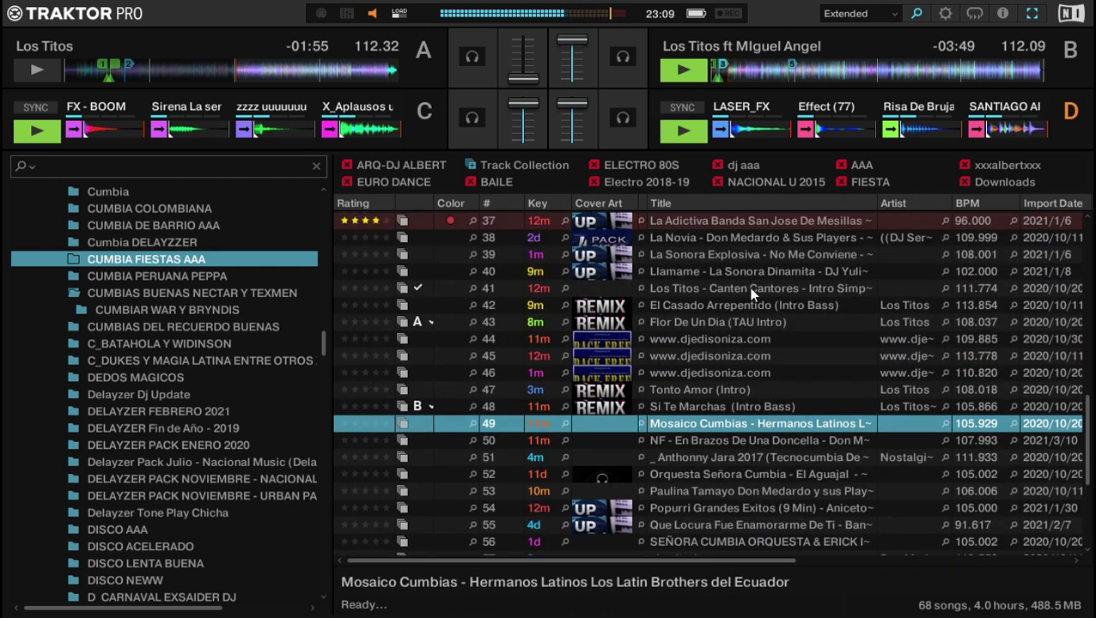
scroll(759, 293, "up", 3)
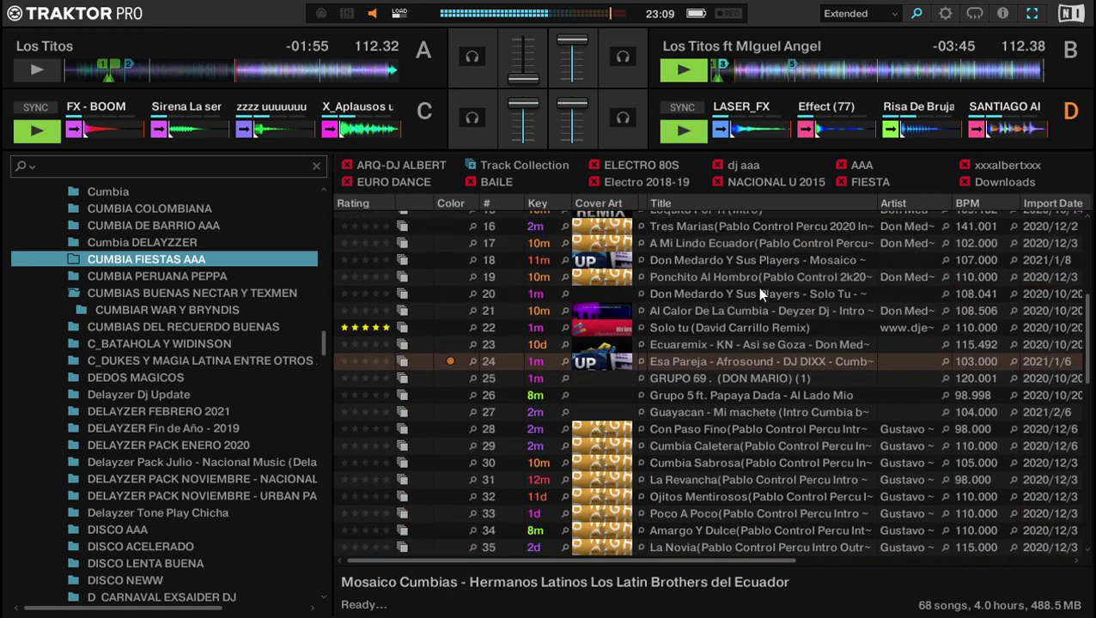
scroll(759, 292, "up", 5)
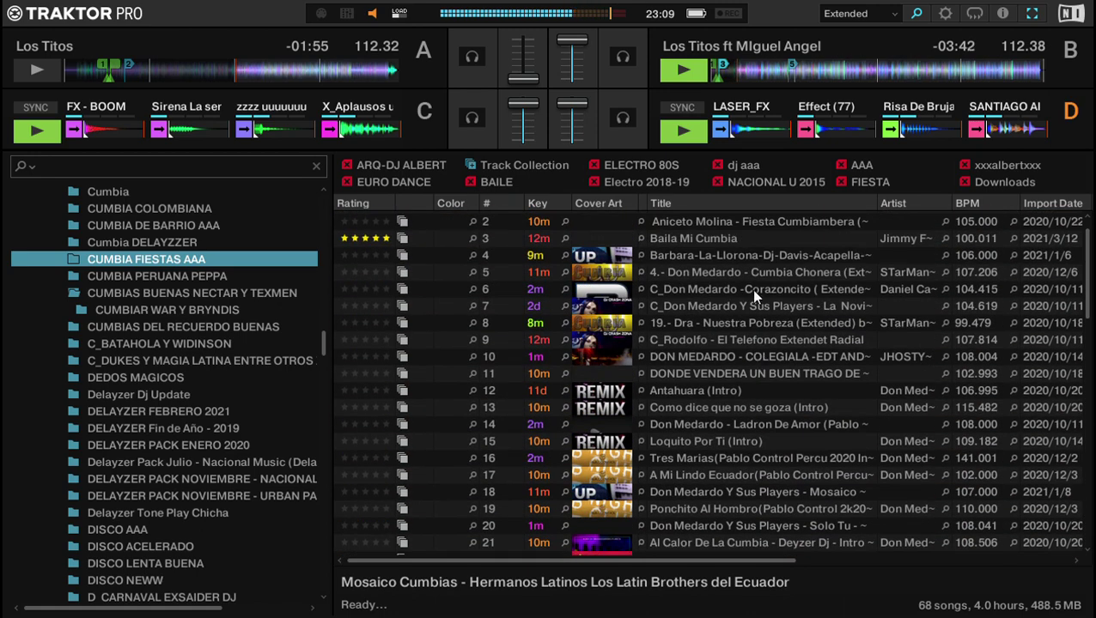
scroll(760, 326, "up", 1)
scroll(715, 338, "down", 13)
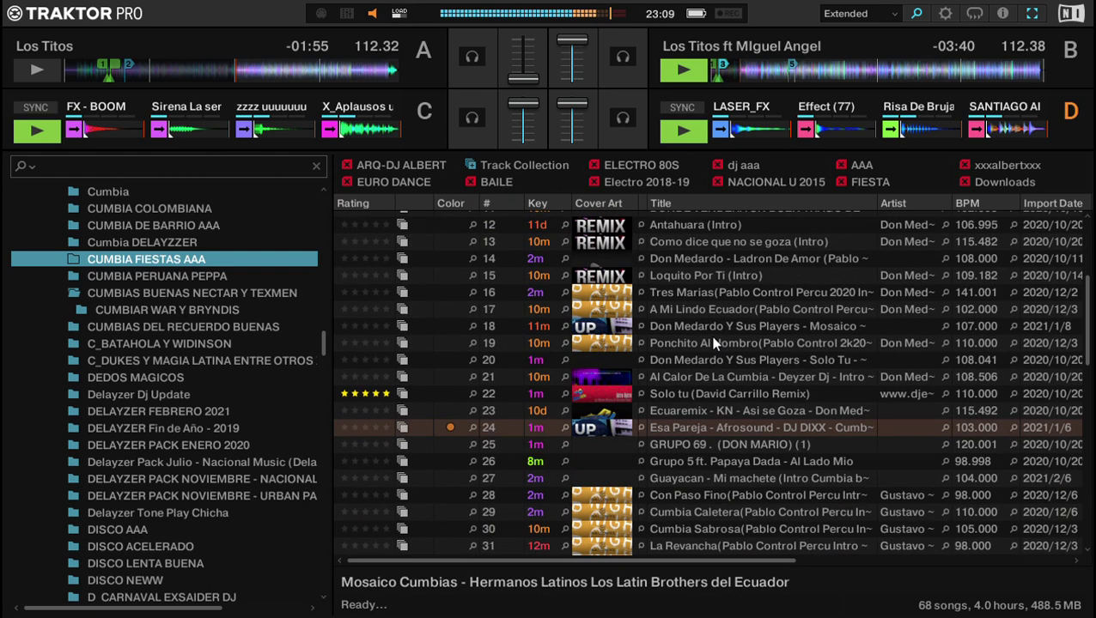
scroll(738, 462, "down", 1)
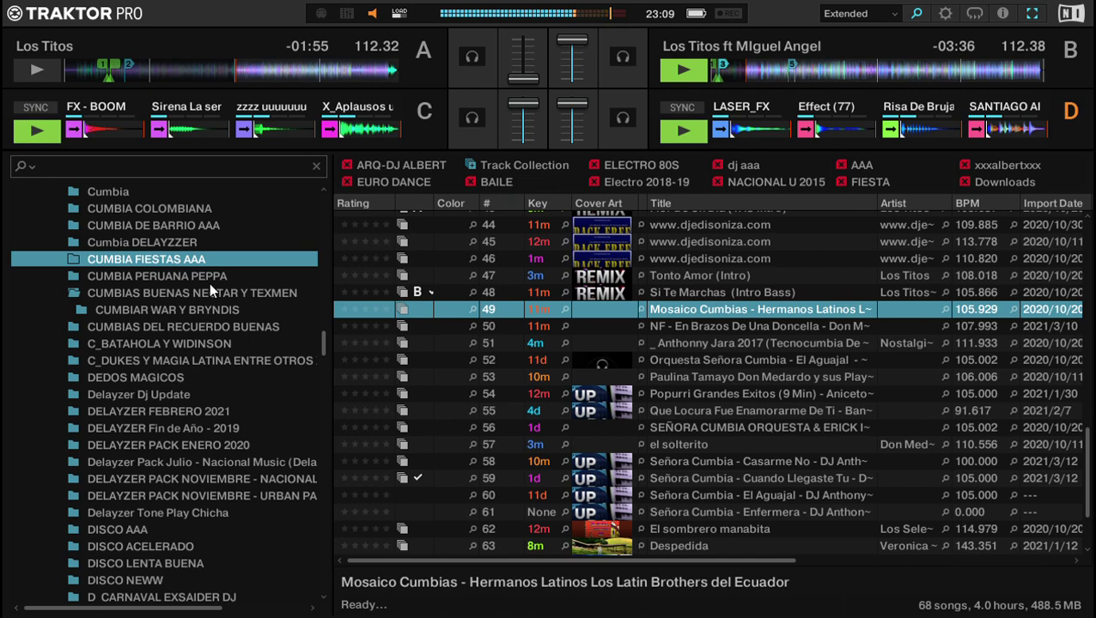
Look through the tracks in the CUMBIA FIESTAS AAA folder for the next song to mix.
scroll(650, 412, "down", 1)
scroll(648, 404, "down", 1)
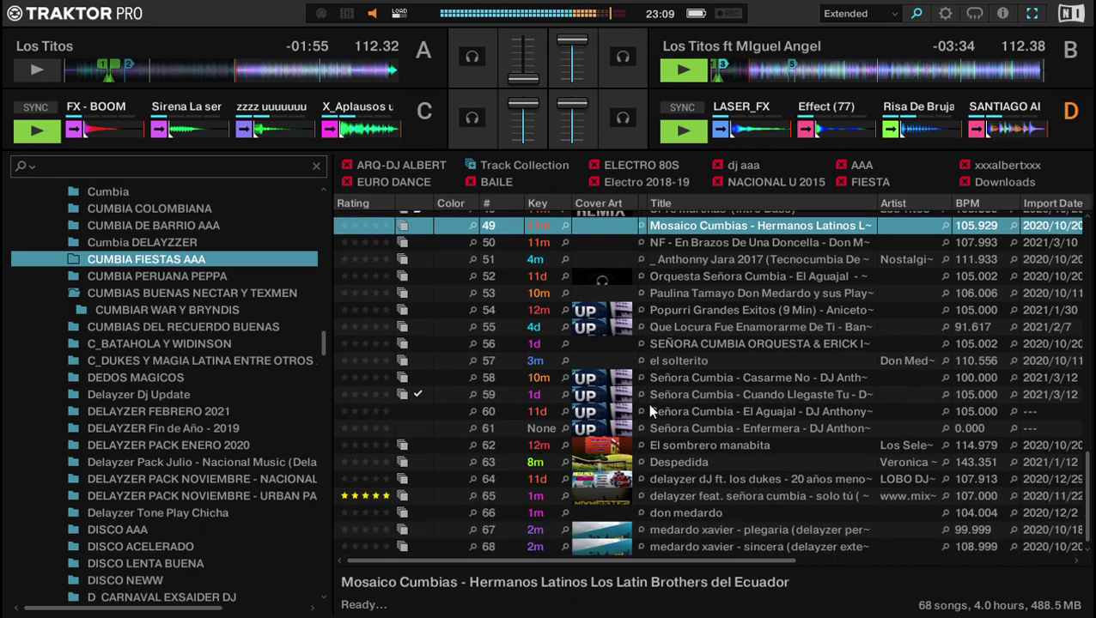
scroll(661, 420, "up", 6)
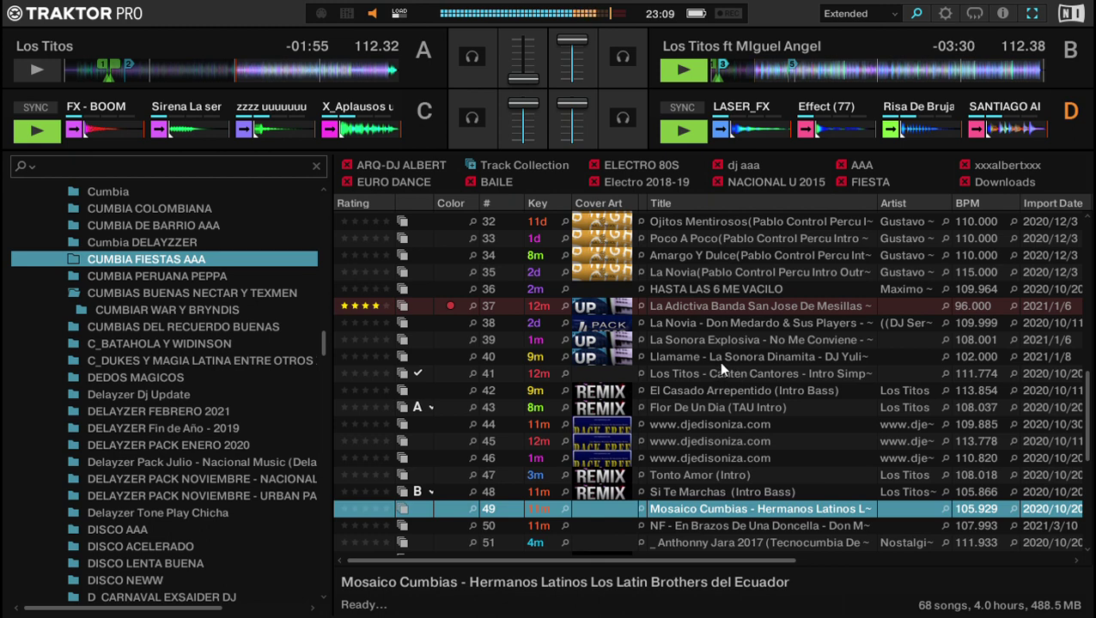
scroll(721, 369, "up", 3)
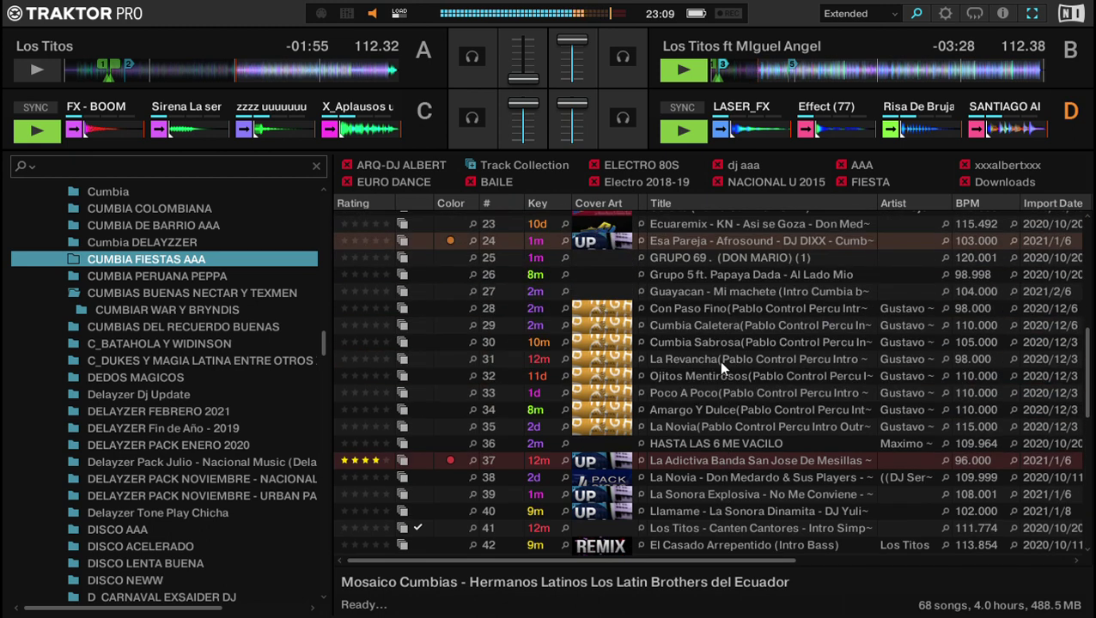
left_click(740, 307)
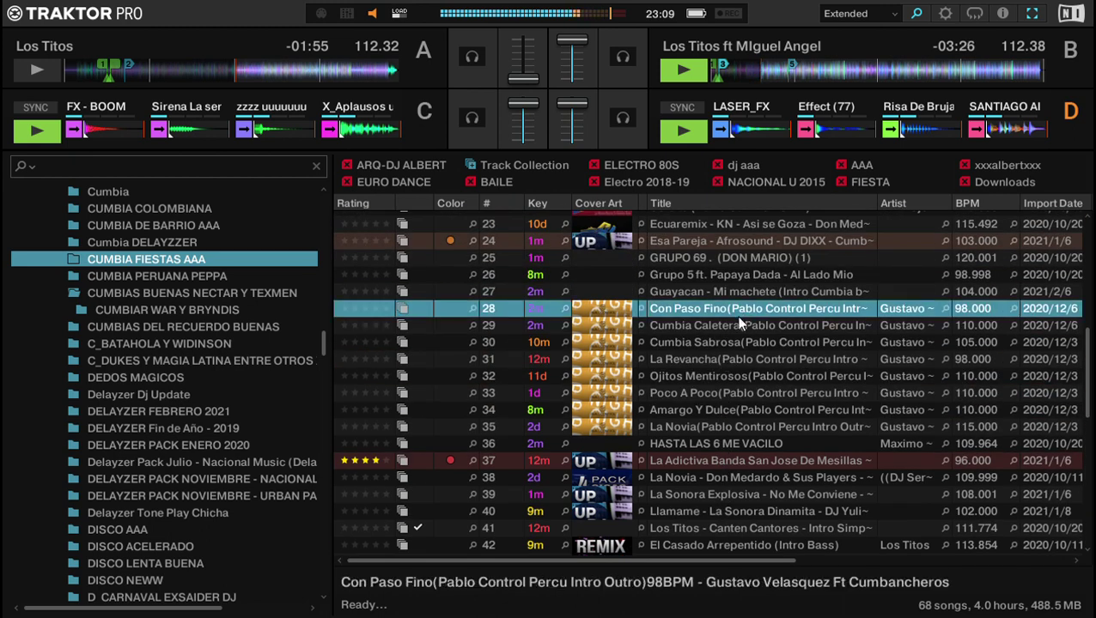
left_click(739, 326)
scroll(735, 344, "up", 4)
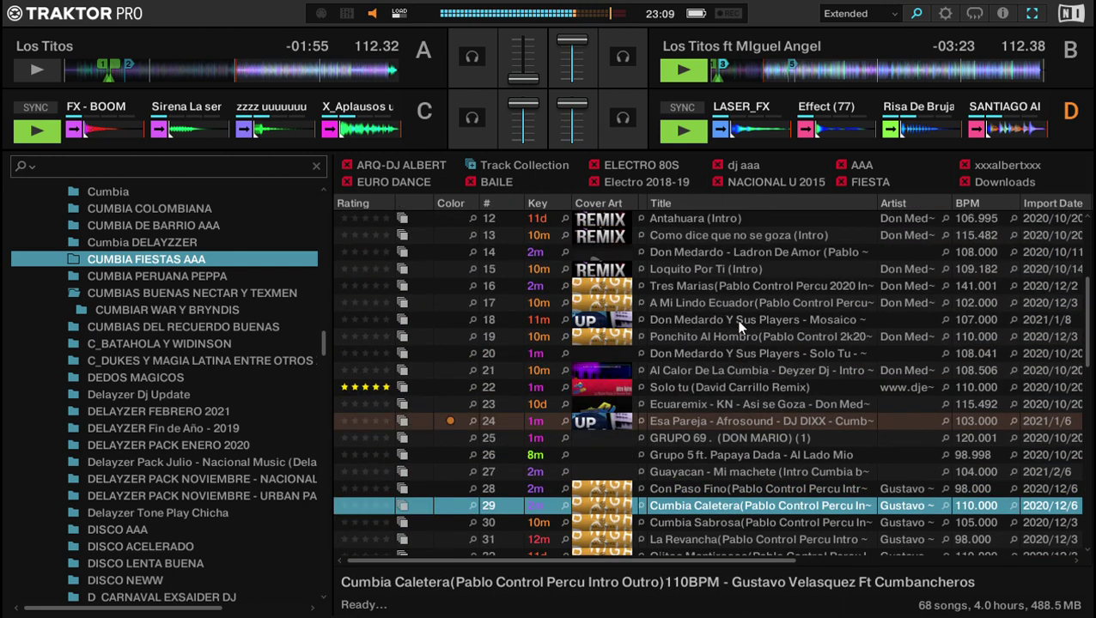
Search the folder for "solo tu" and load Don Medardo Y Sus Players - Solo Tu into deck A.
left_click(117, 168)
type("solo tu")
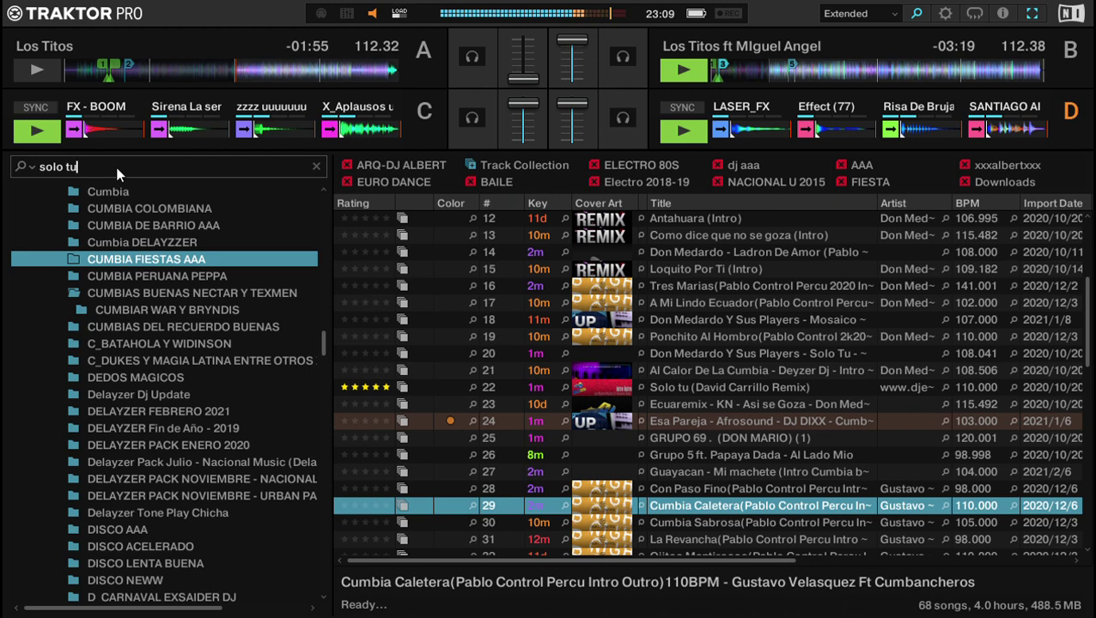
left_click(742, 222)
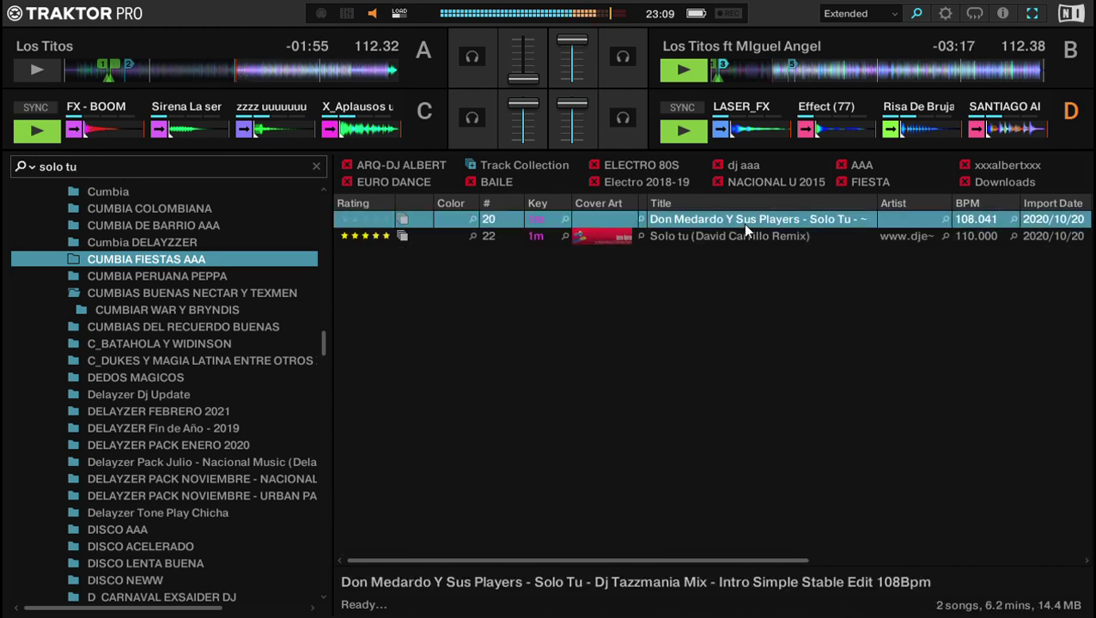
key("ctrl+space")
key("ctrl+Left")
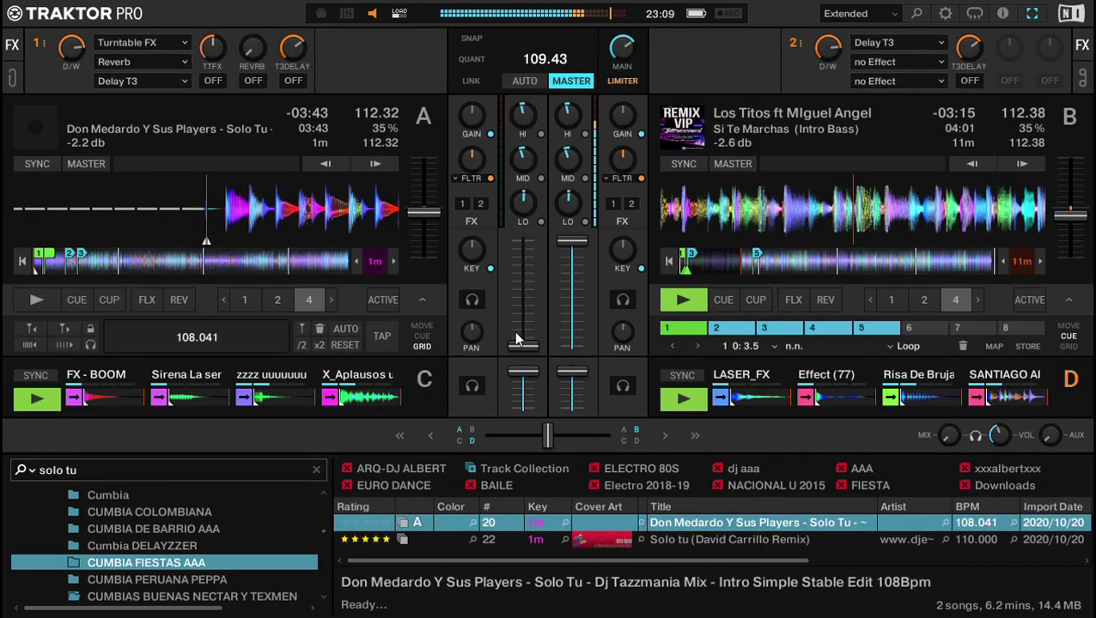
Cue deck A to the two-beat intro loop stored at hotcue 1.
key("1")
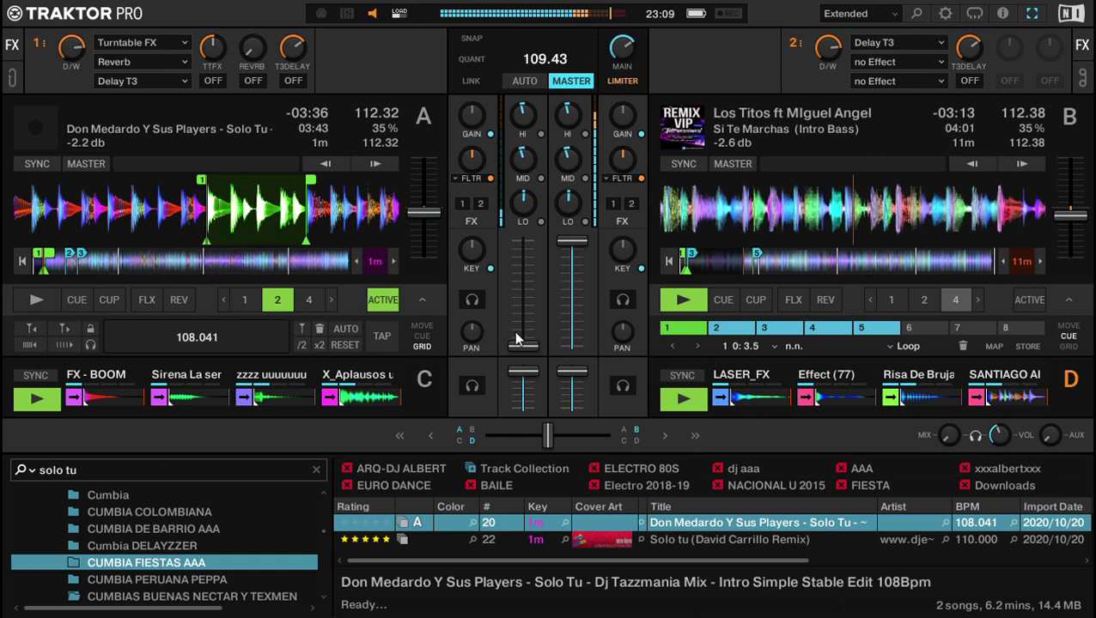
key("2")
key("1")
Realign deck A's position to the start of the beat at hotcue 1 and reactivate the two-beat loop.
key("ctrl+plus")
key("ctrl+plus")
key("ctrl+plus")
key("5")
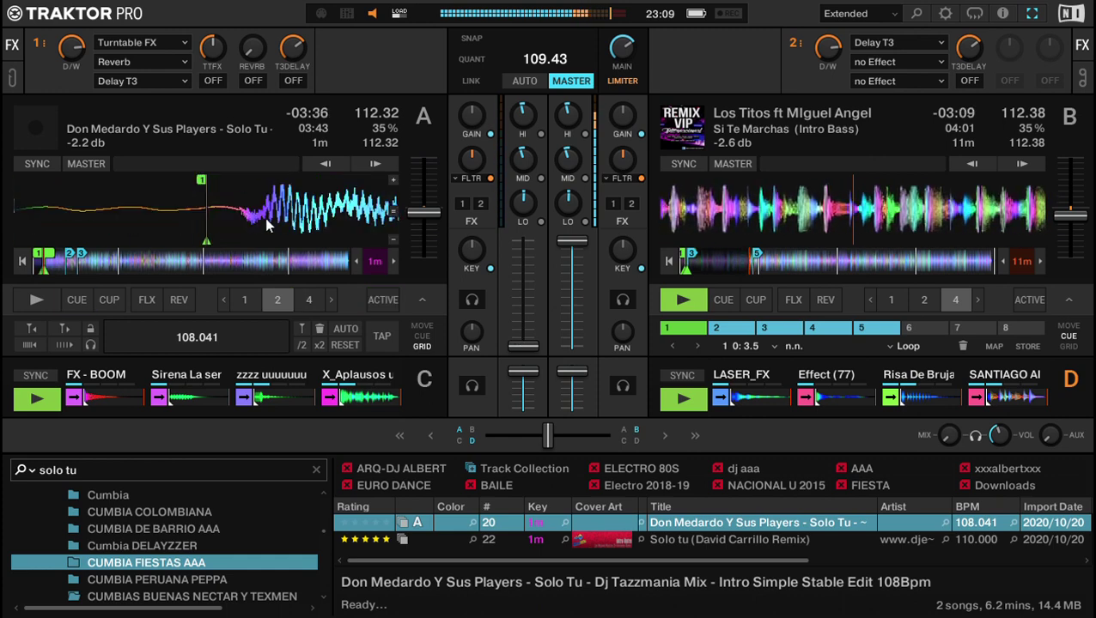
left_click_drag(266, 218, 244, 219)
key("5")
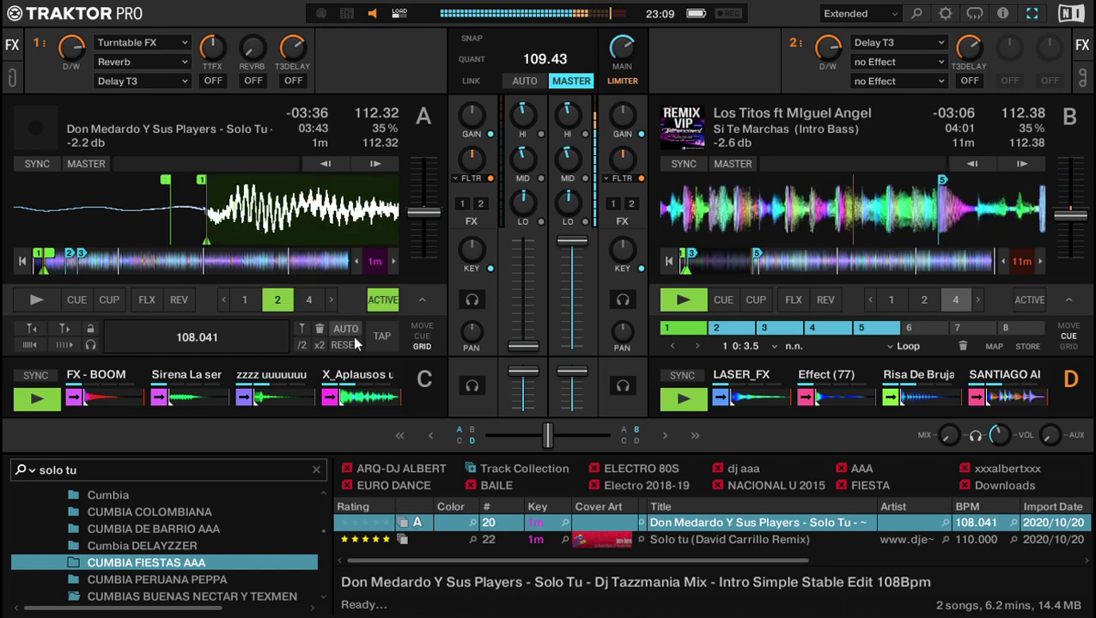
key("ctrl+minus")
key("ctrl+minus")
key("ctrl+minus")
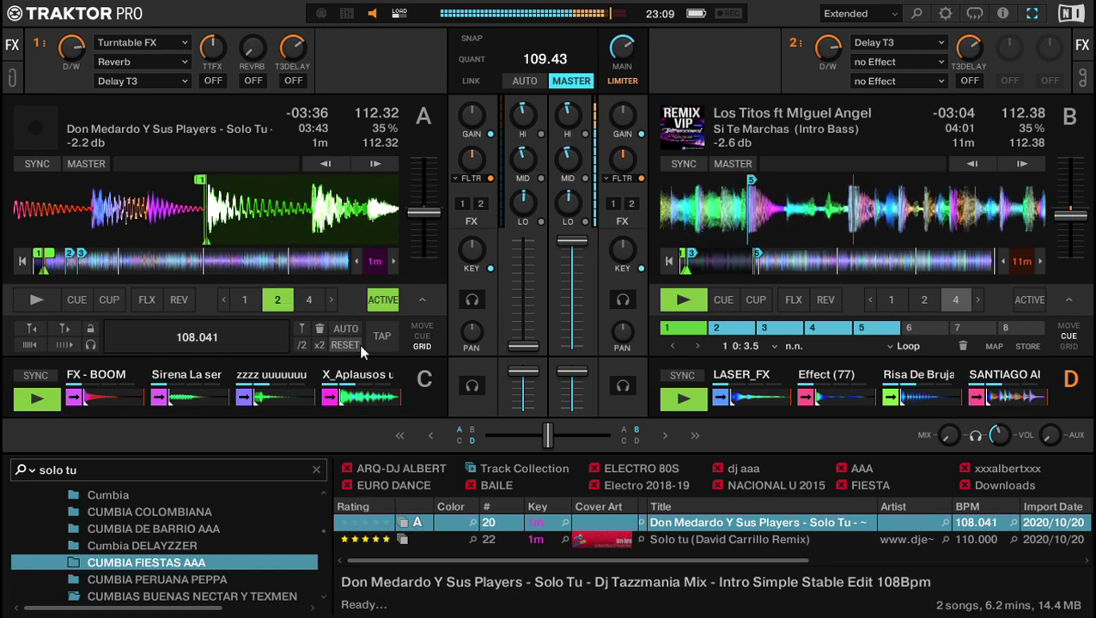
key("ctrl+minus")
Start the looped Solo Tu track on deck A to mix it in over deck B.
mouse_move(258, 399)
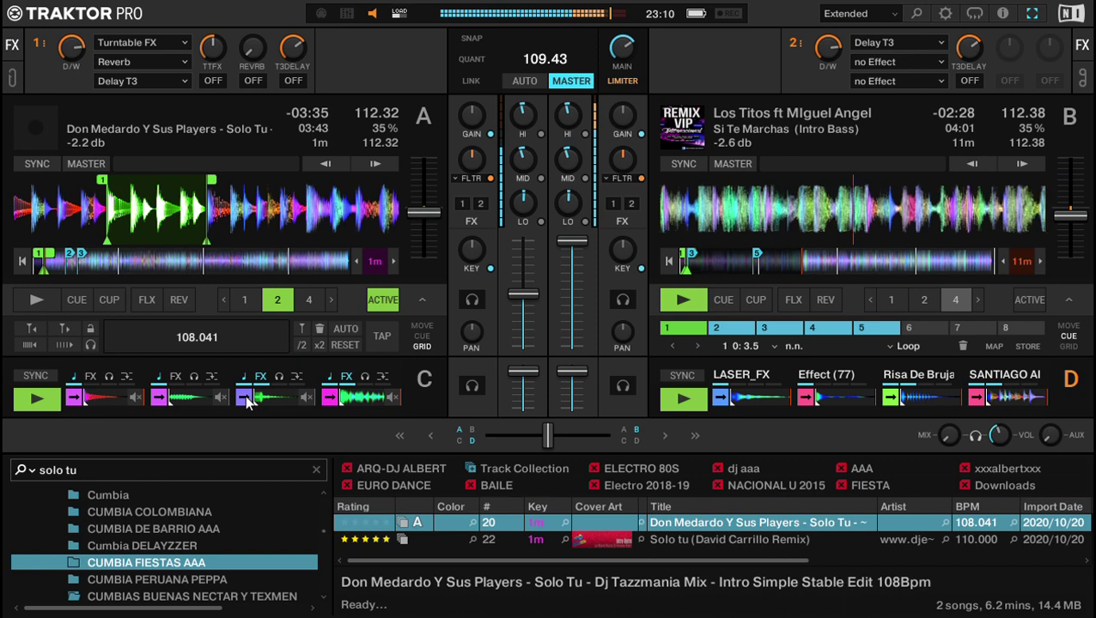
key("space")
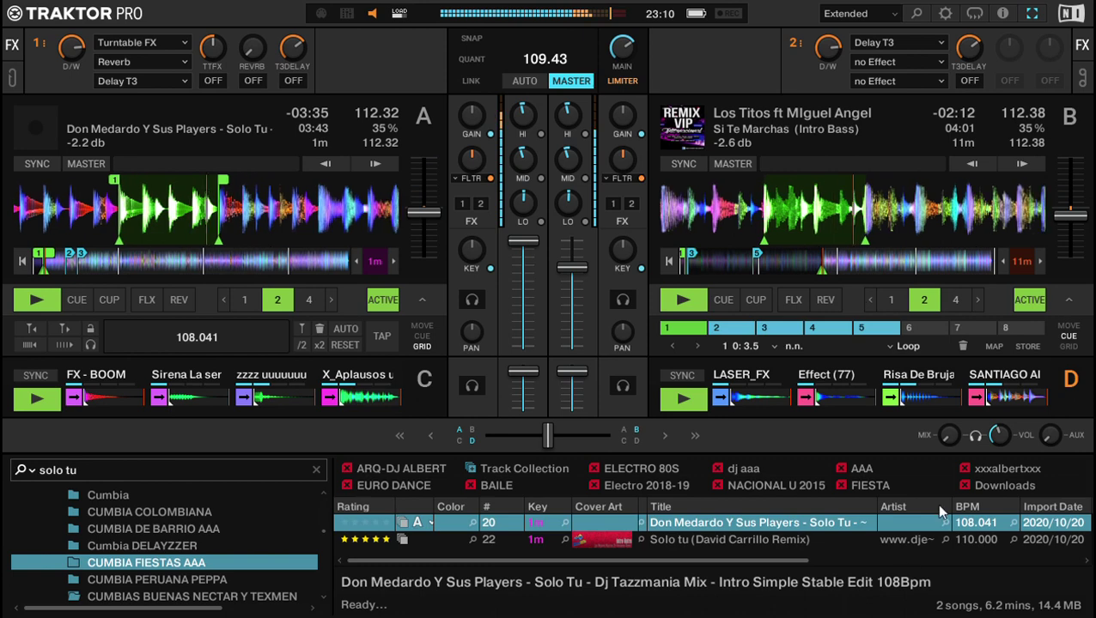
mouse_move(978, 411)
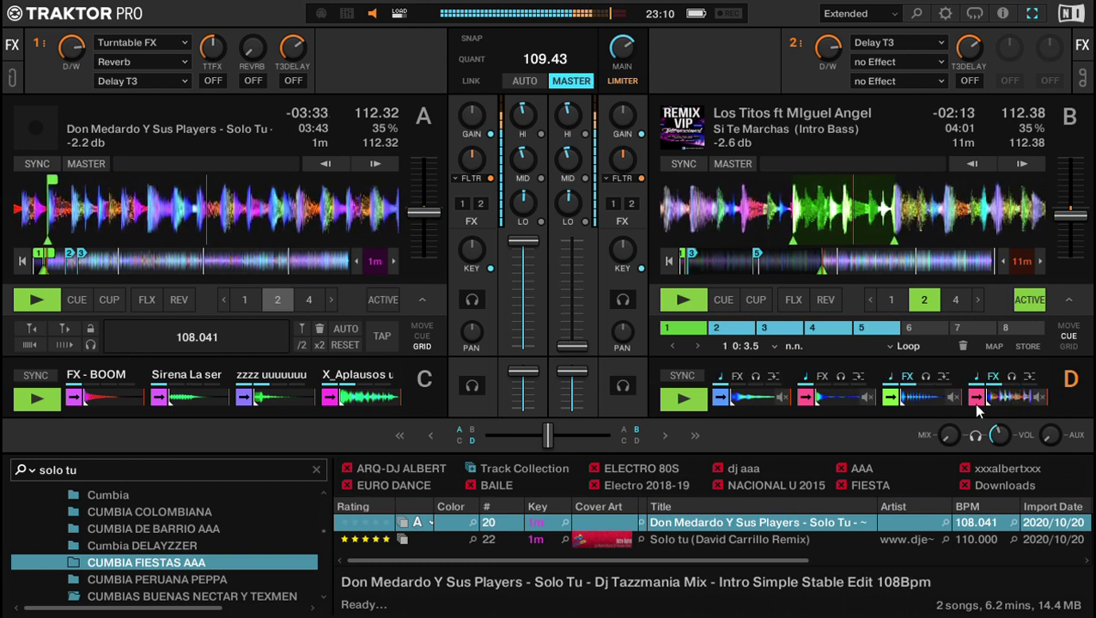
mouse_move(577, 208)
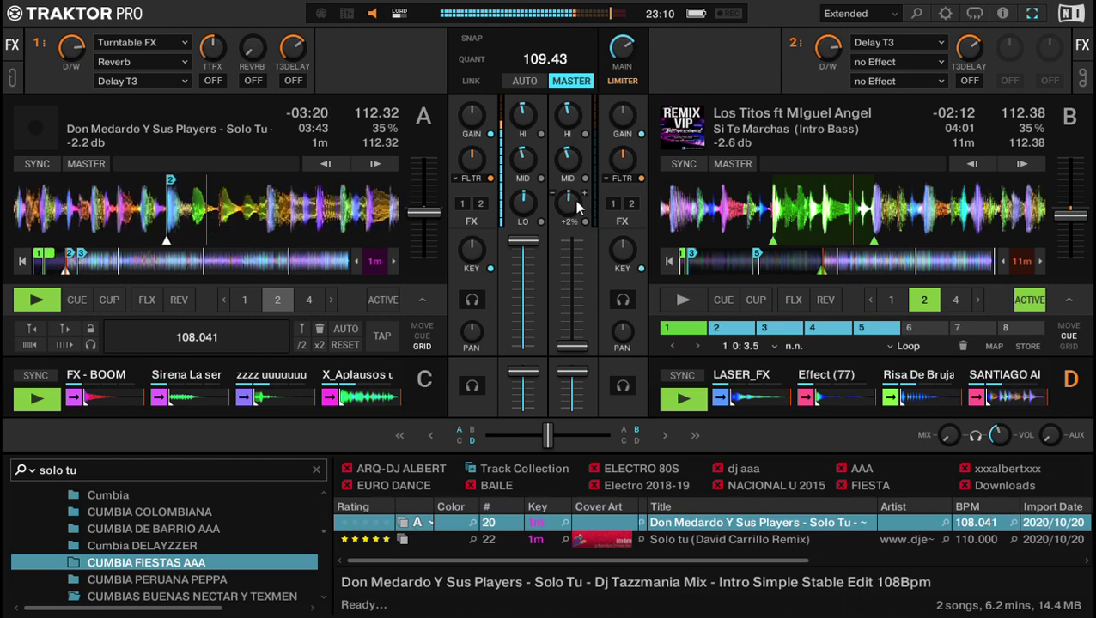
Enlarge the track browser and clear the search filter, returning to the start of the full CUMBIA FIESTAS AAA list.
key("space")
key("Down")
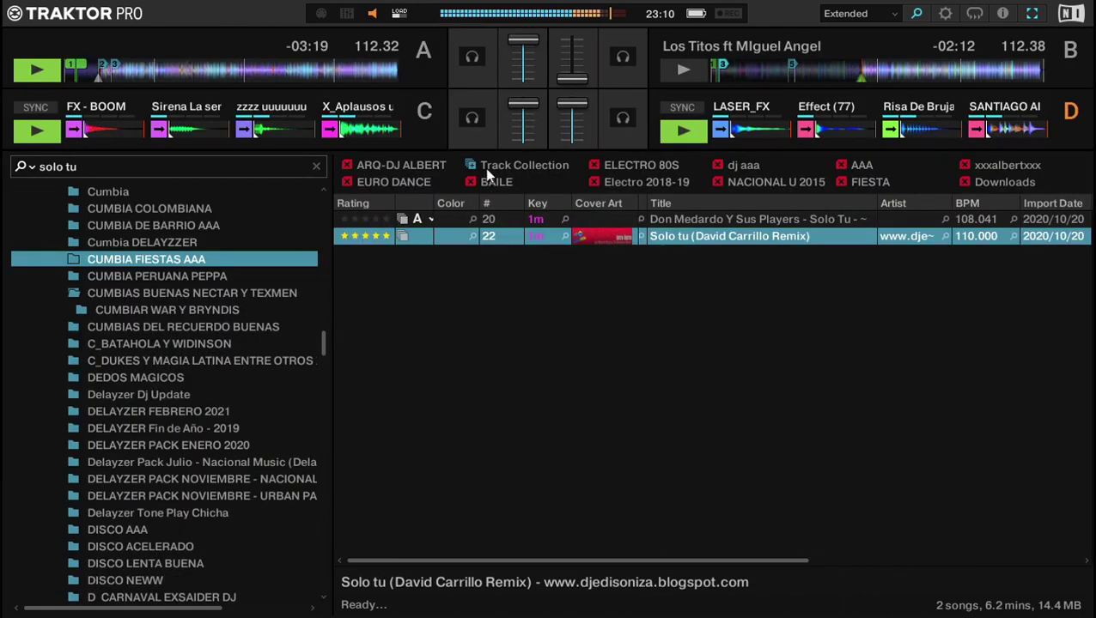
left_click(316, 166)
scroll(773, 369, "up", 8)
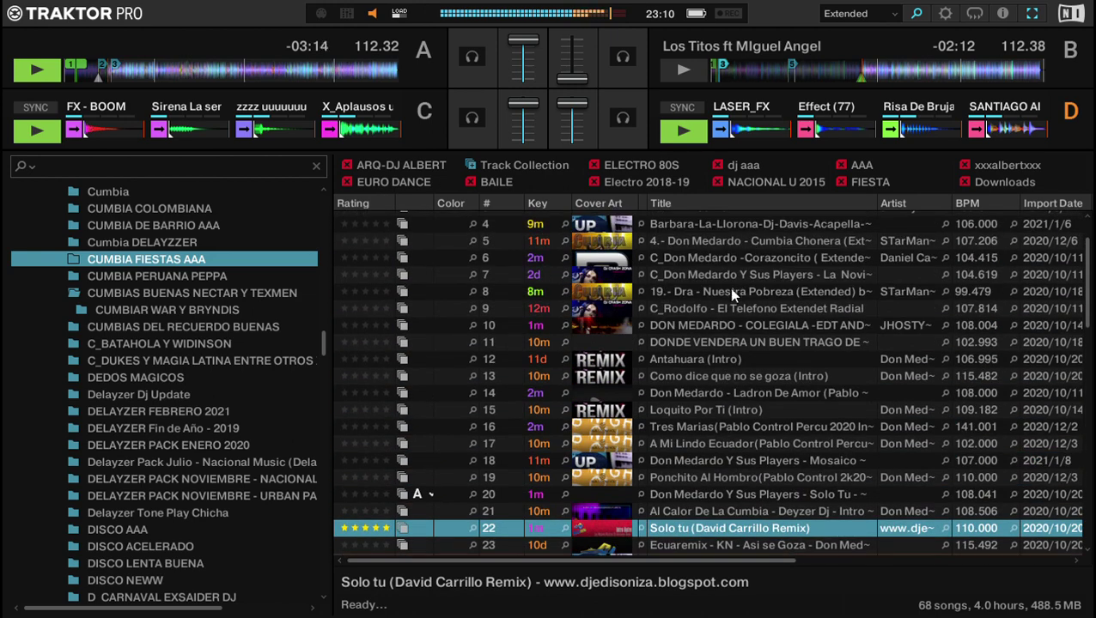
scroll(756, 243, "up", 3)
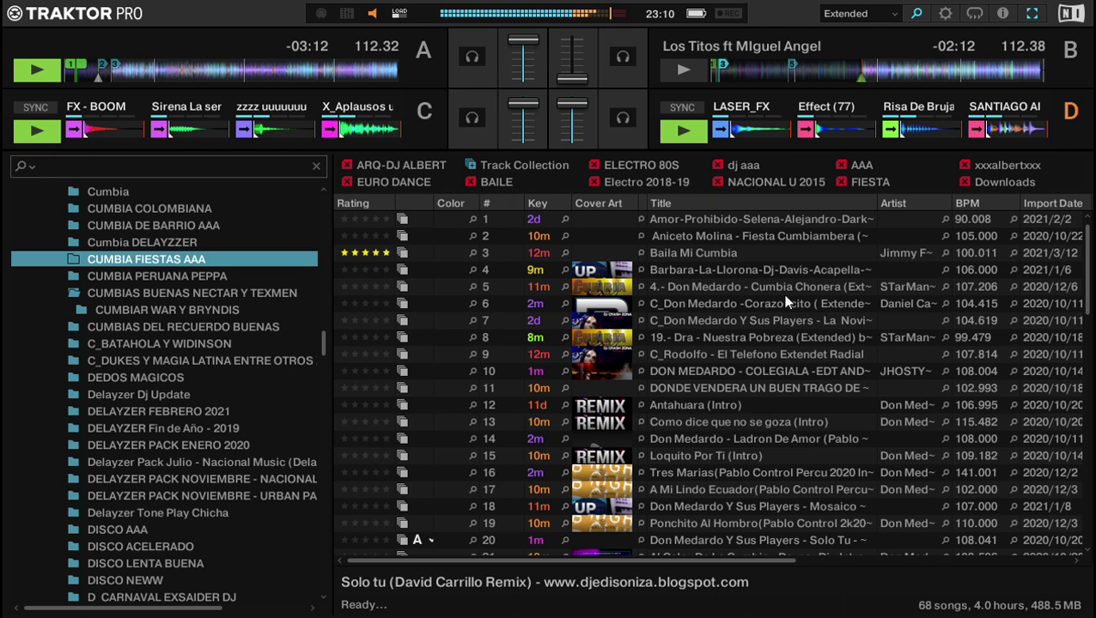
Browse the Don Medardo tracks, load Loquito Por Ti (Intro) into deck B and cue its two-beat intro loop.
left_click(757, 292)
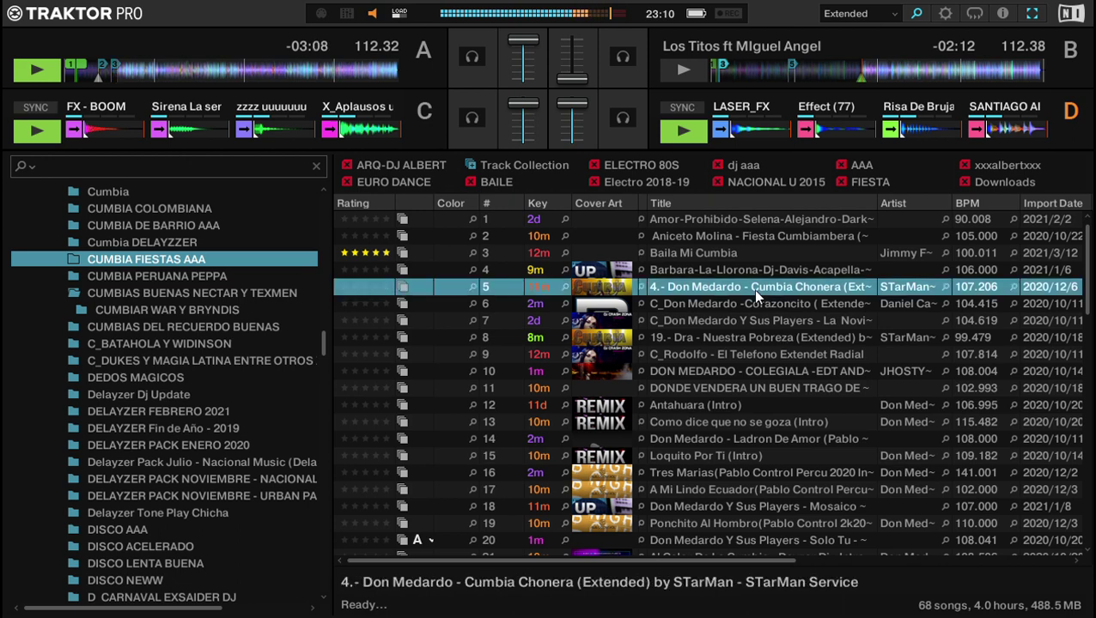
key("Down")
key("Down")
key("Up")
key("Down")
key("Down")
key("Down")
key("Up")
key("Up")
key("Up")
key("Up")
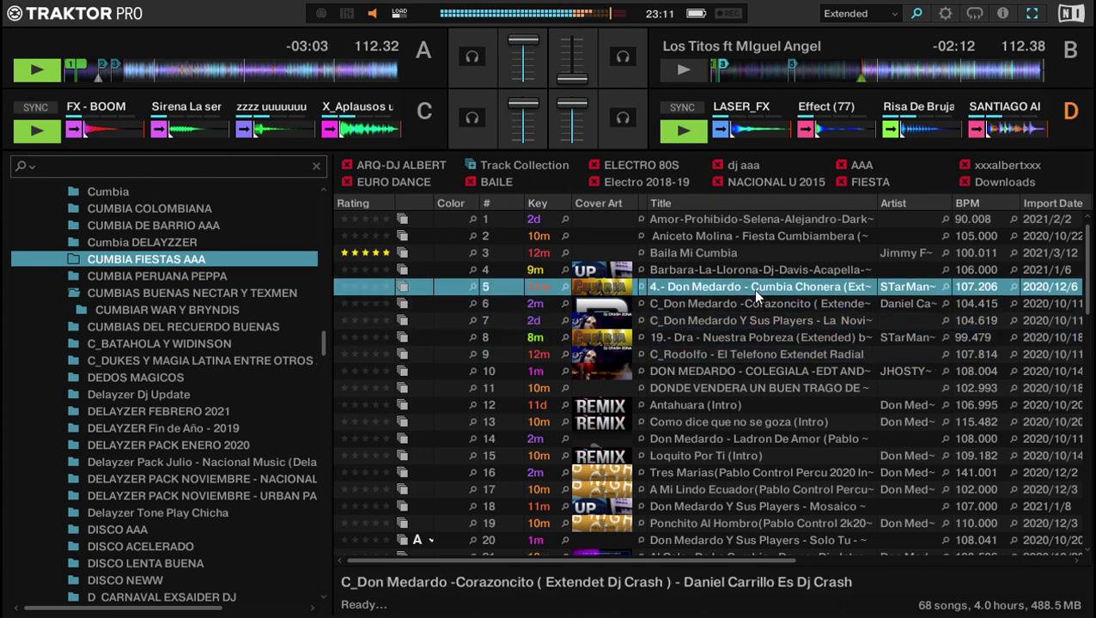
key("Up")
key("Down")
key("Down")
key("Down")
key("Down")
key("Down")
key("Down")
key("Down")
key("Down")
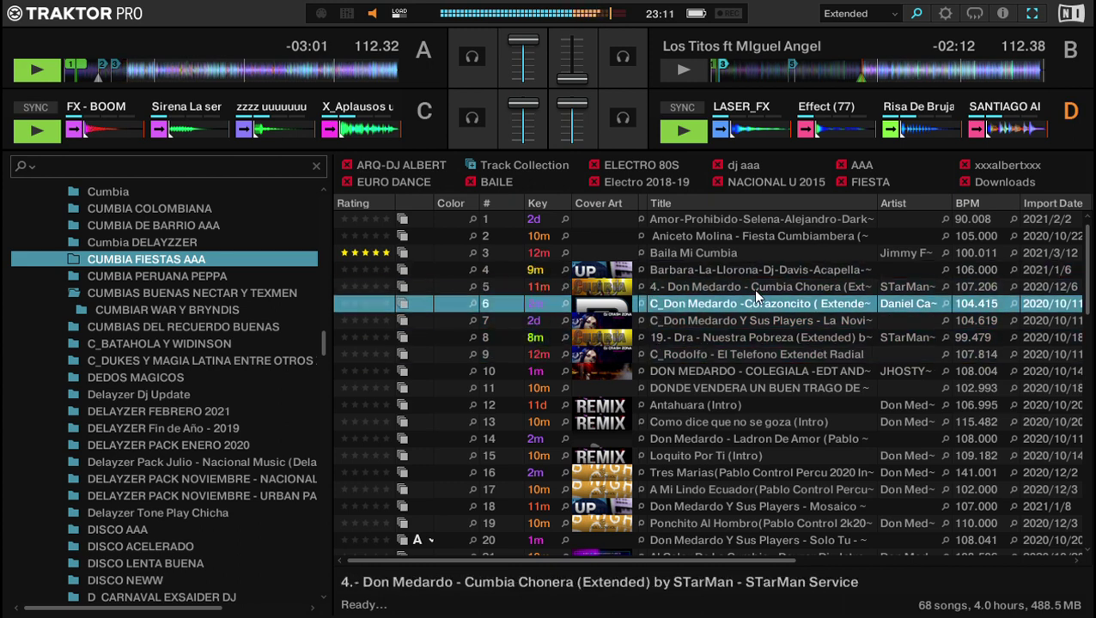
key("Down")
key("Down")
key("Down")
key("ctrl+Right")
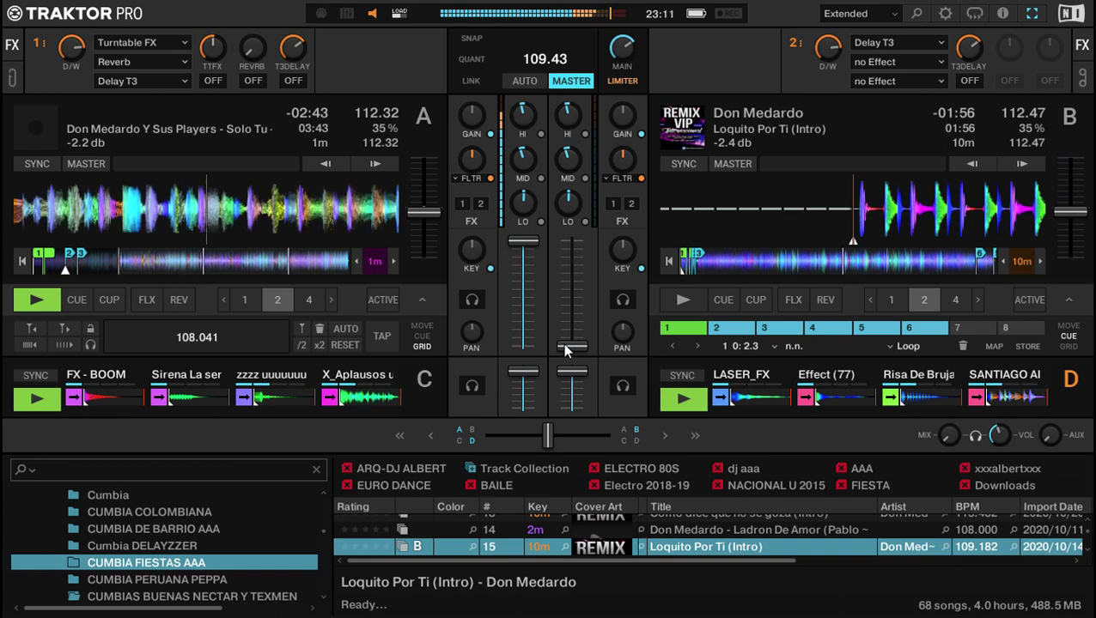
key("7")
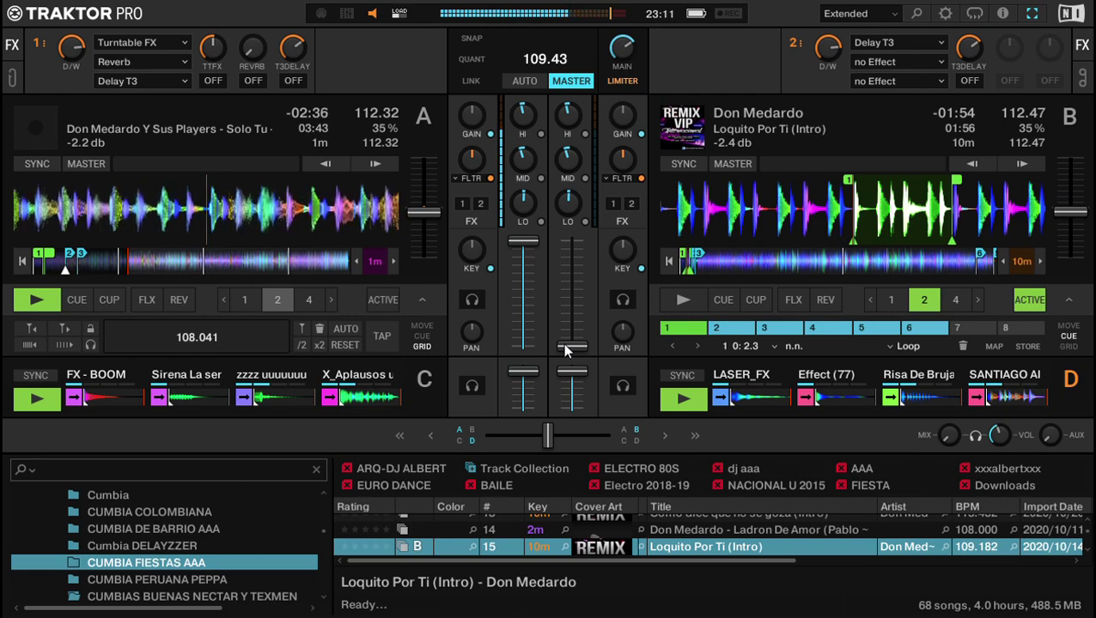
Replace the deck B track with Antahuara (Intro) from the same folder and audition it.
key("space")
key("Down")
key("Up")
key("Up")
key("Up")
key("Up")
key("Up")
key("Up")
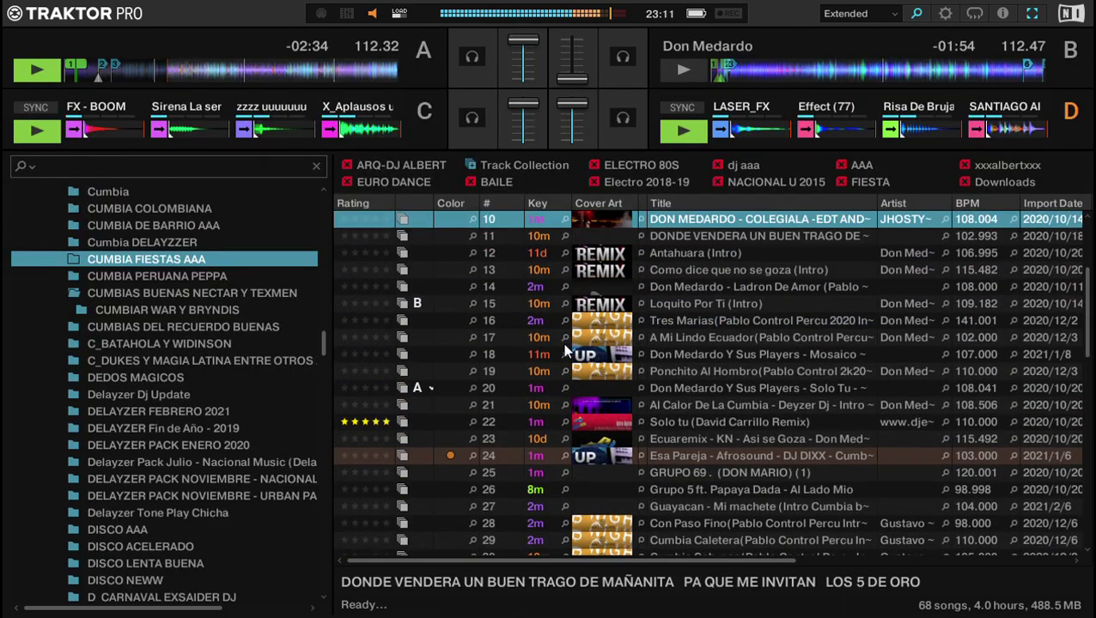
key("Down")
key("Down")
key("ctrl+b")
key("ctrl+Right")
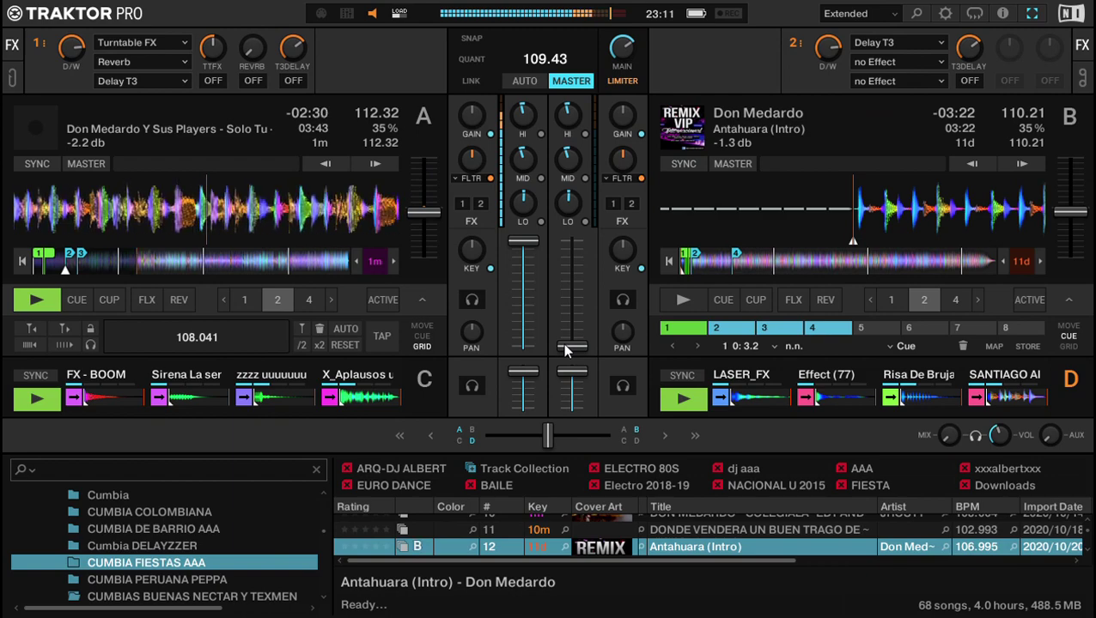
Load Como dice que no se goza (Intro) into deck B and audition it.
key("ctrl+b")
key("Down")
key("ctrl+b")
key("ctrl+Right")
Move back up the track list and load C_Don Medardo -Corazoncito (Extendet Dj Crash) into deck B.
key("ctrl+b")
key("Down")
key("Down")
key("Up")
key("Up")
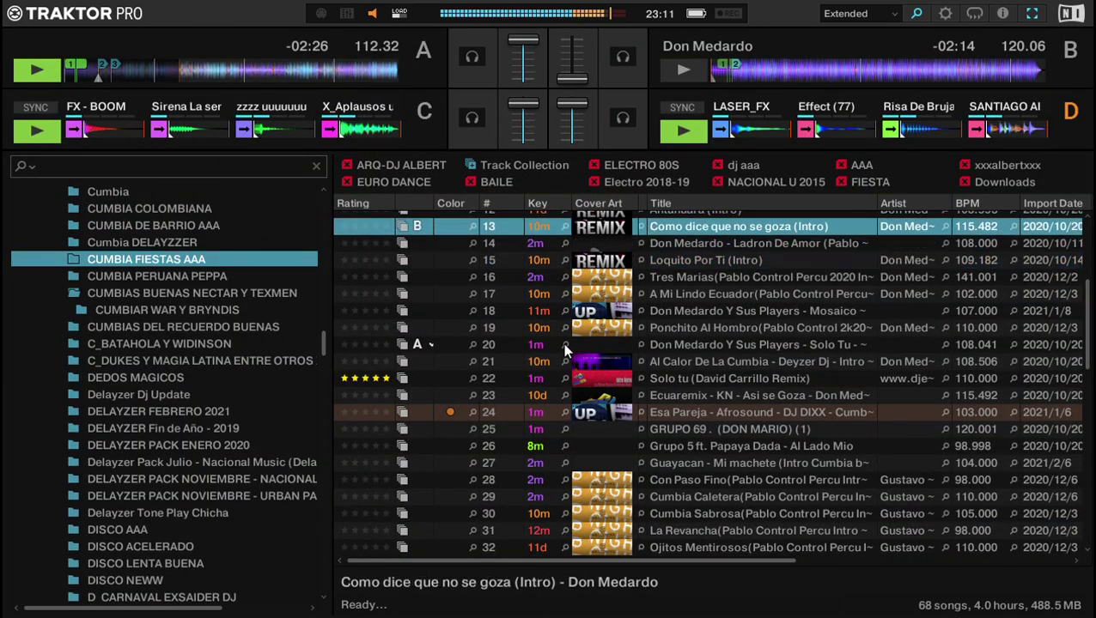
key("Up")
key("Up")
key("Up")
key("Up")
key("Up")
key("Up")
key("Up")
key("Up")
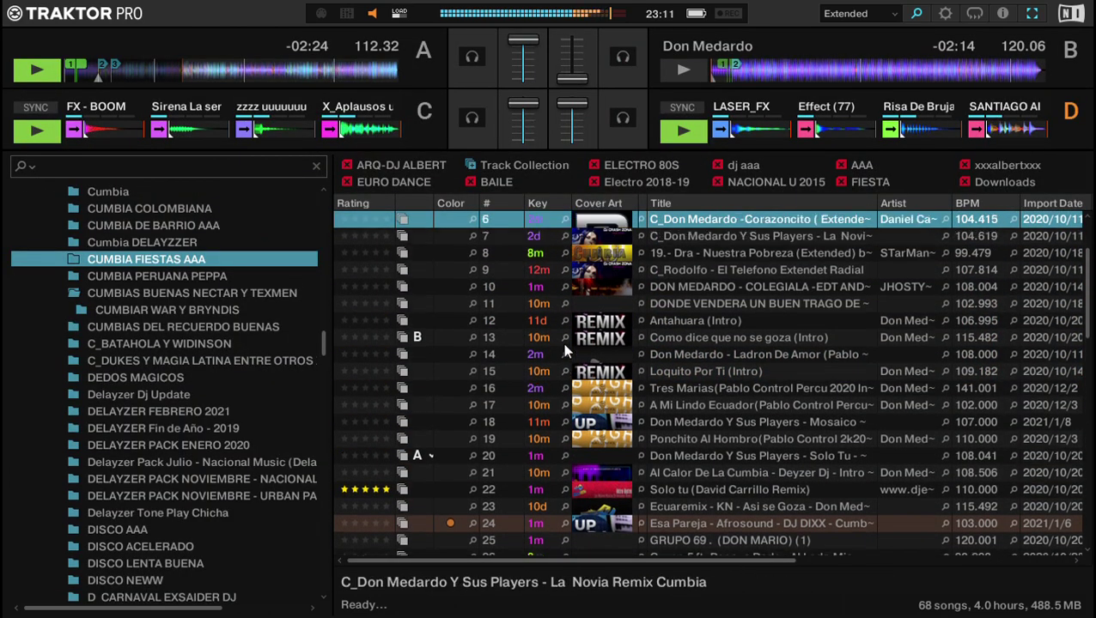
key("Up")
key("Down")
key("Down")
key("ctrl+b")
key("ctrl+Right")
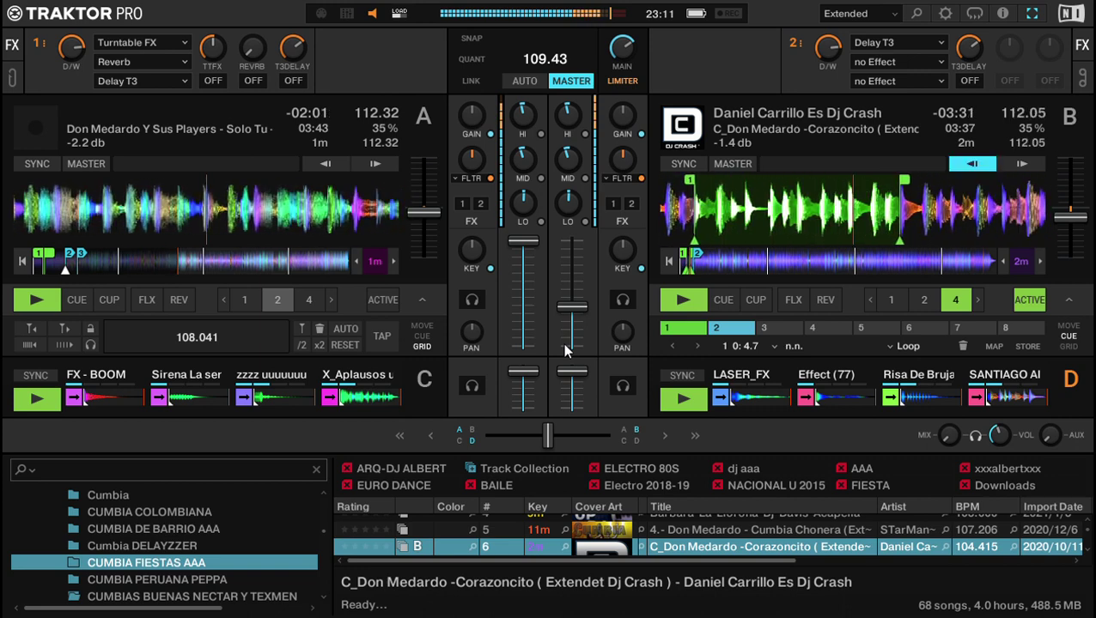
Return deck B to the start of its four-beat loop and trigger the Effect (77) sample in deck D.
key("k")
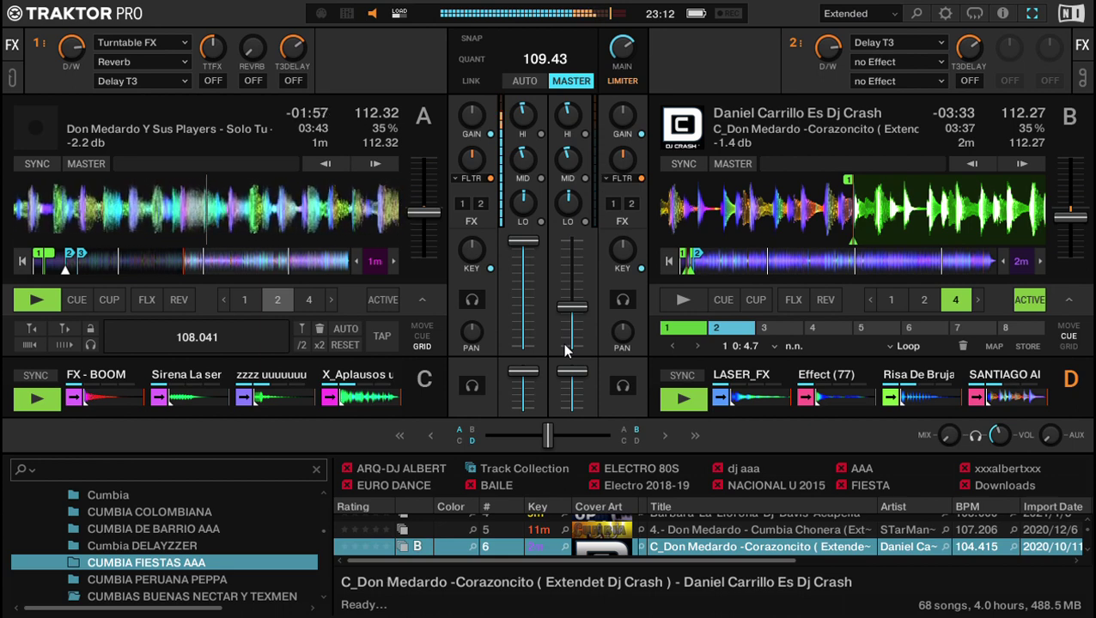
mouse_move(917, 384)
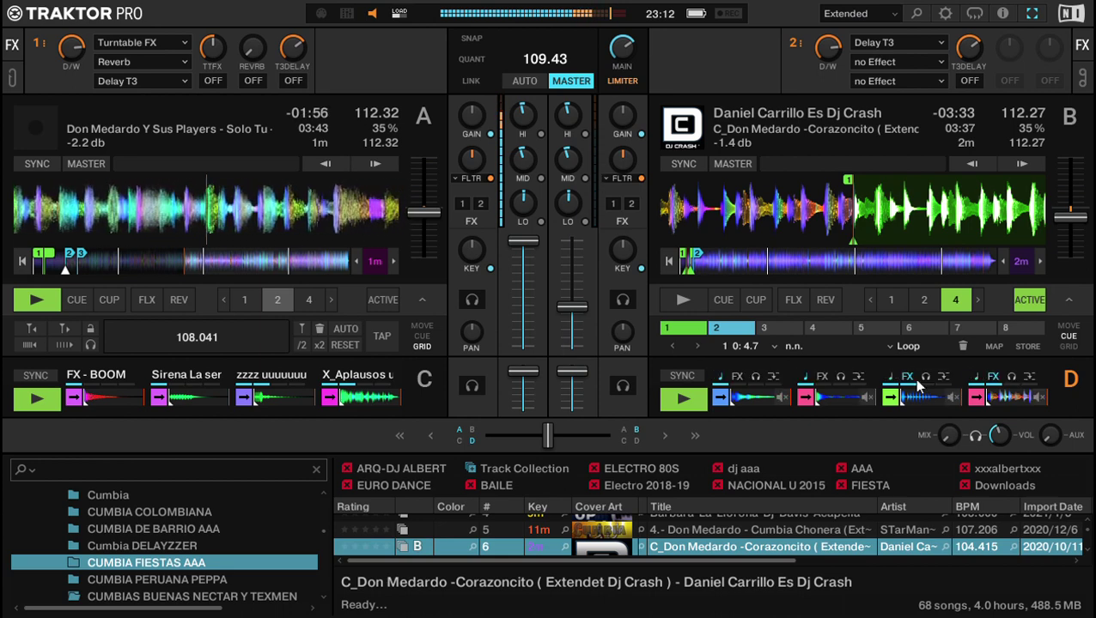
left_click(804, 398)
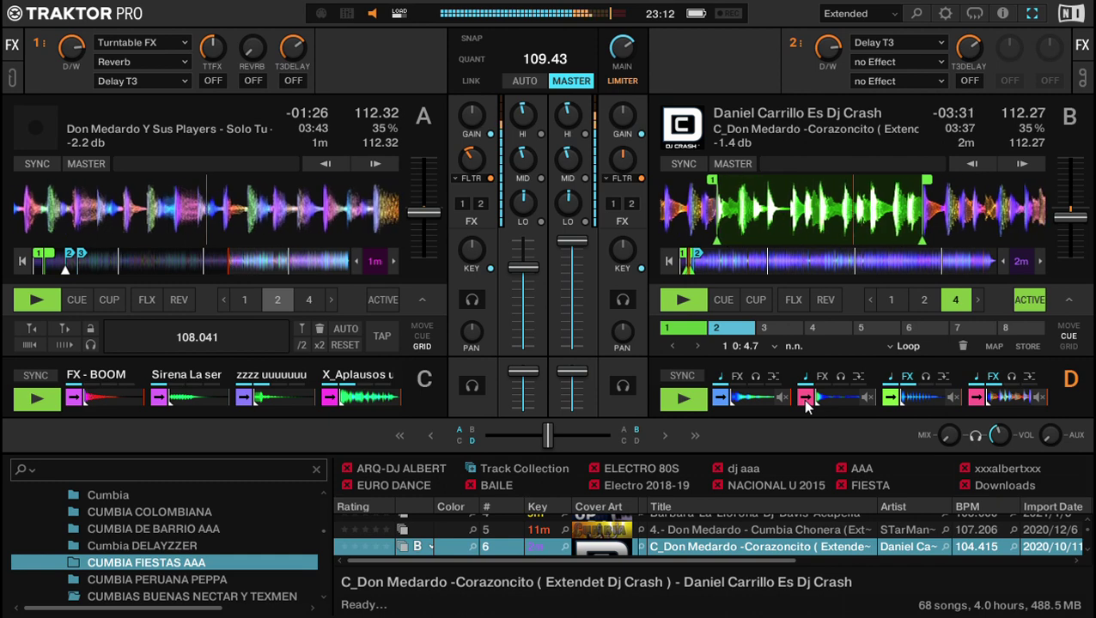
Complete the mix into Corazoncito by holding deck A in a two-beat loop, releasing deck B's loop and stopping deck A.
key("l")
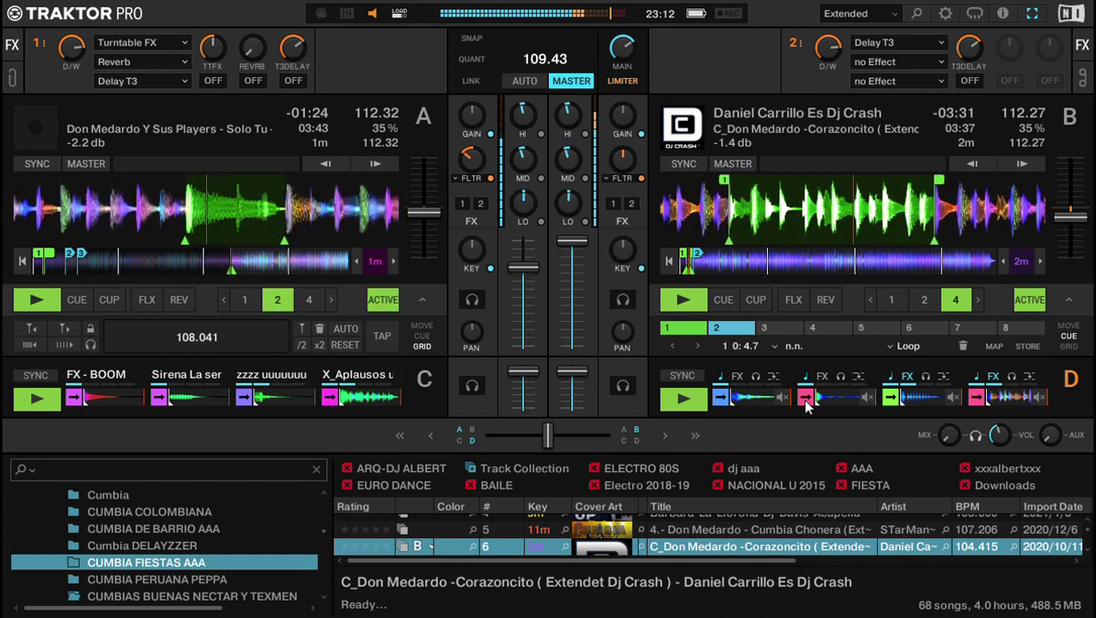
key("l")
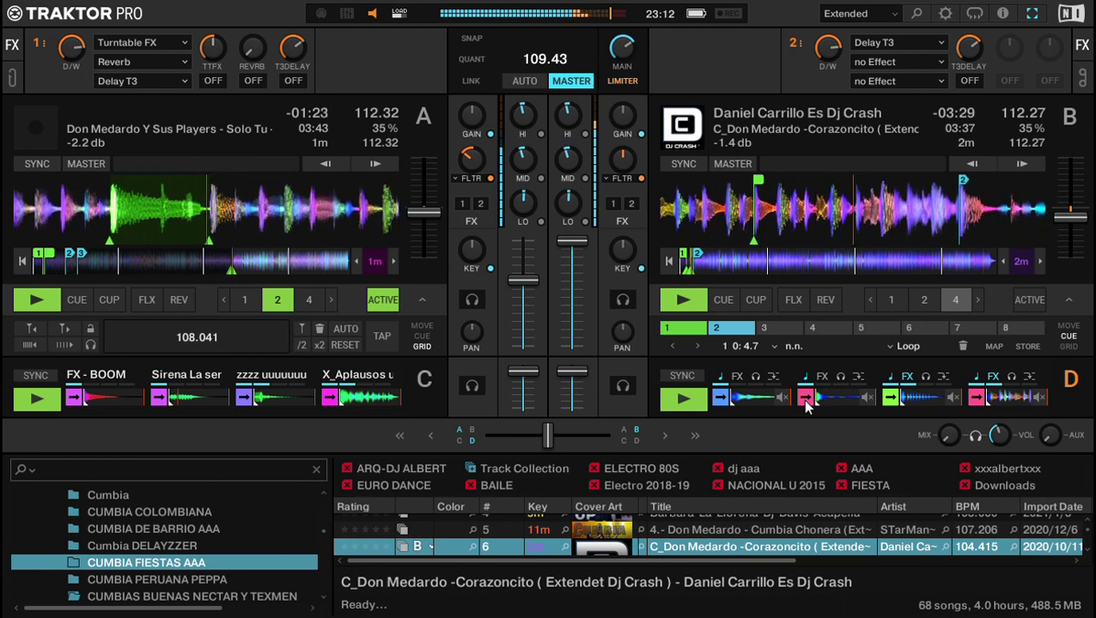
key("space")
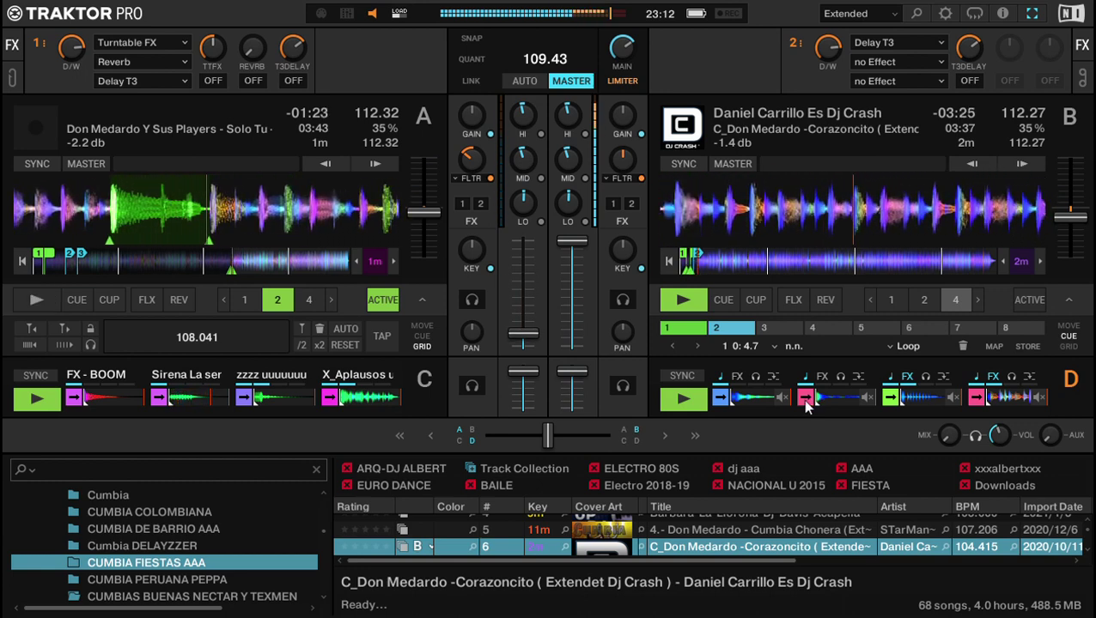
Look through the whole CUMBIA FIESTAS AAA track list for the next track to mix after Corazoncito.
key("space")
key("Down")
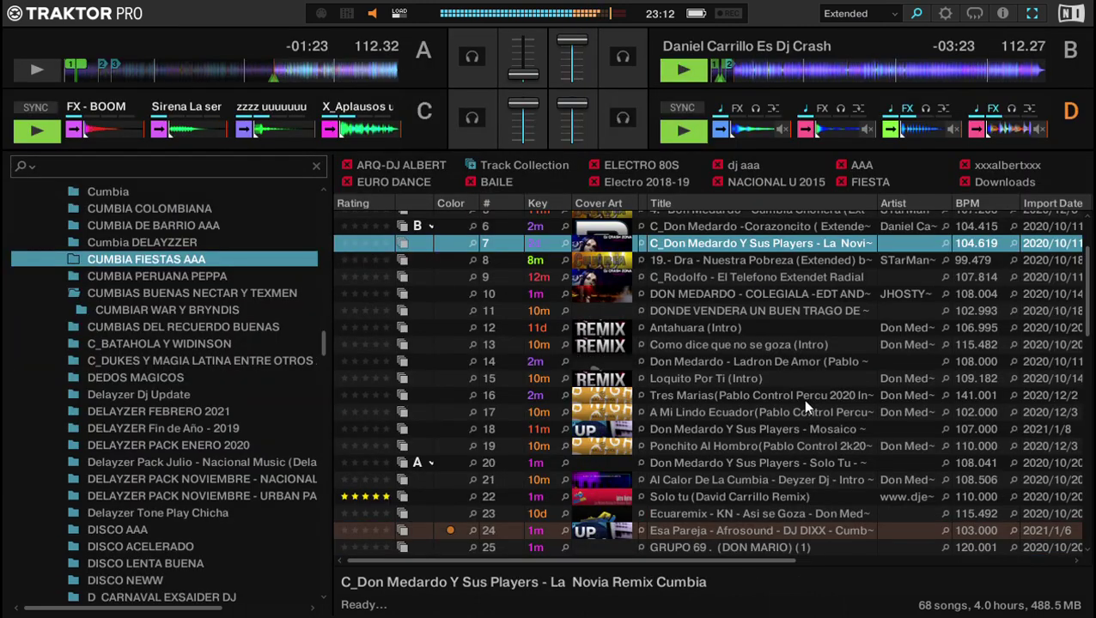
key("Down")
key("Up")
key("Up")
key("Up")
key("Up")
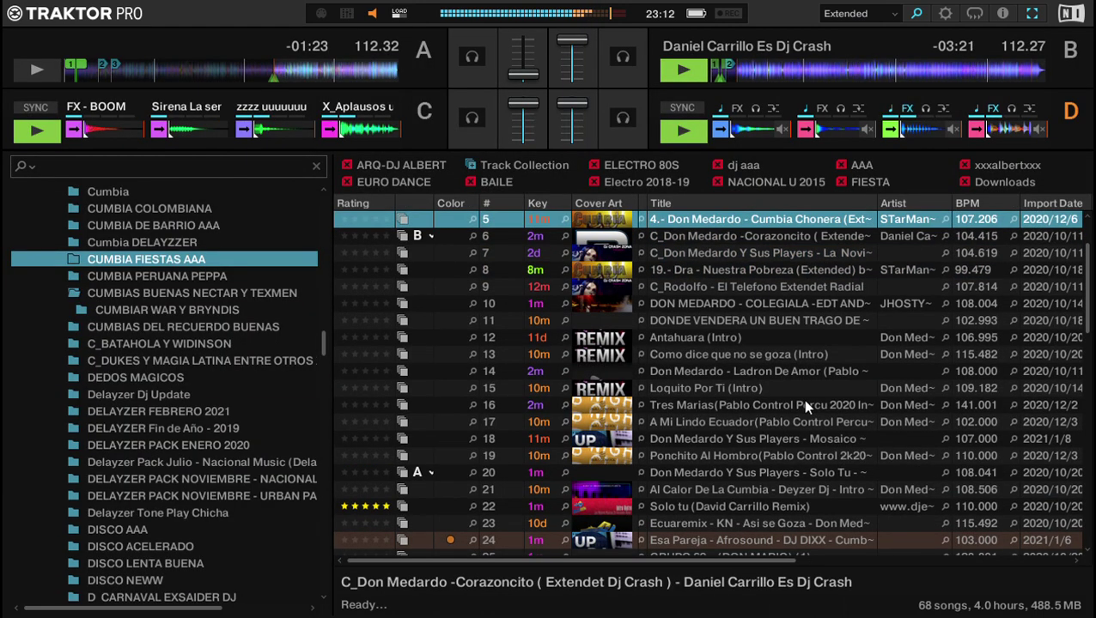
scroll(802, 400, "down", 7)
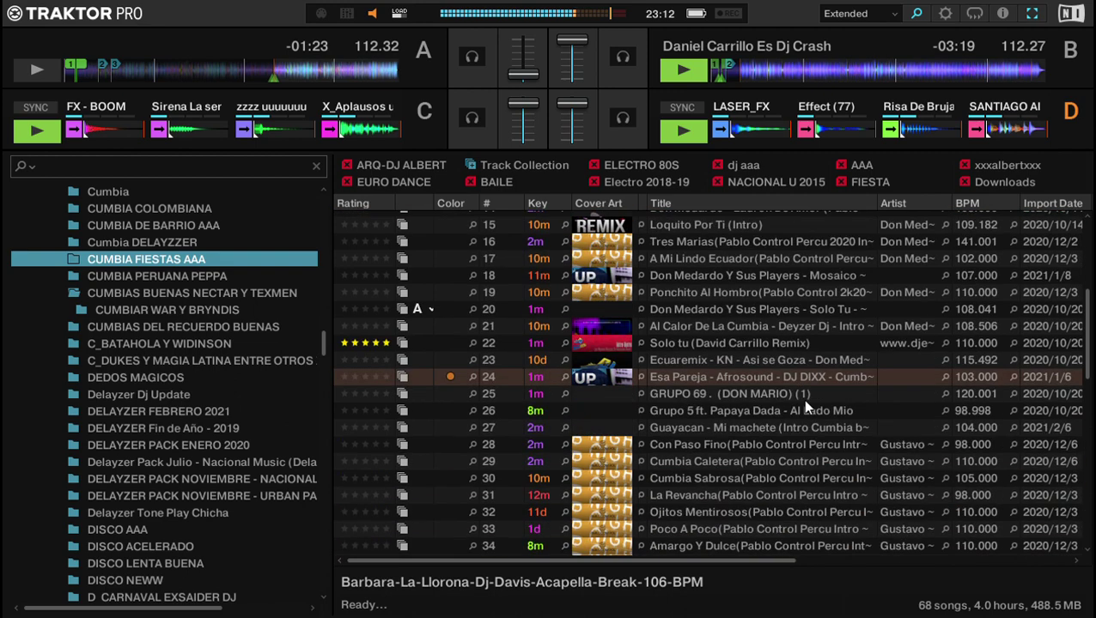
scroll(803, 384, "up", 2)
scroll(762, 333, "down", 1)
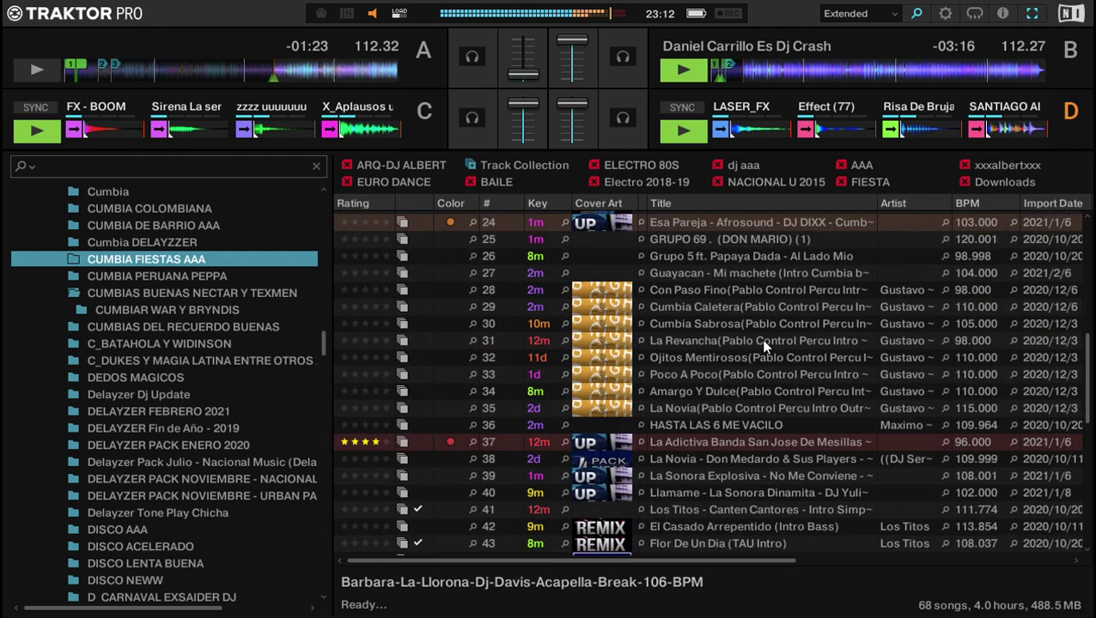
scroll(721, 385, "down", 1)
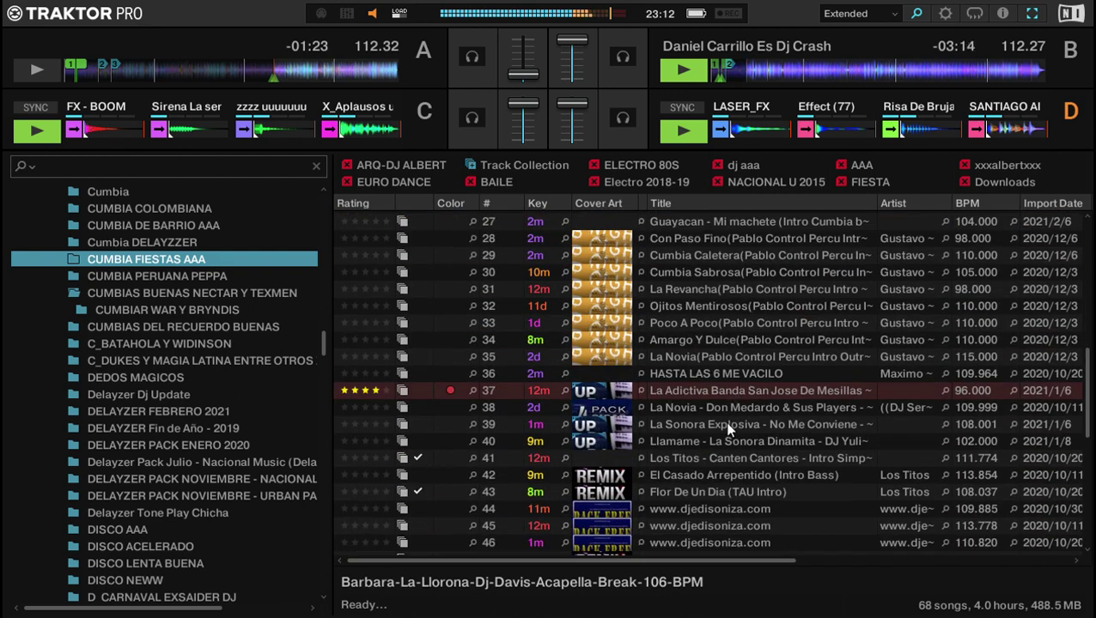
scroll(730, 429, "down", 1)
scroll(741, 436, "down", 2)
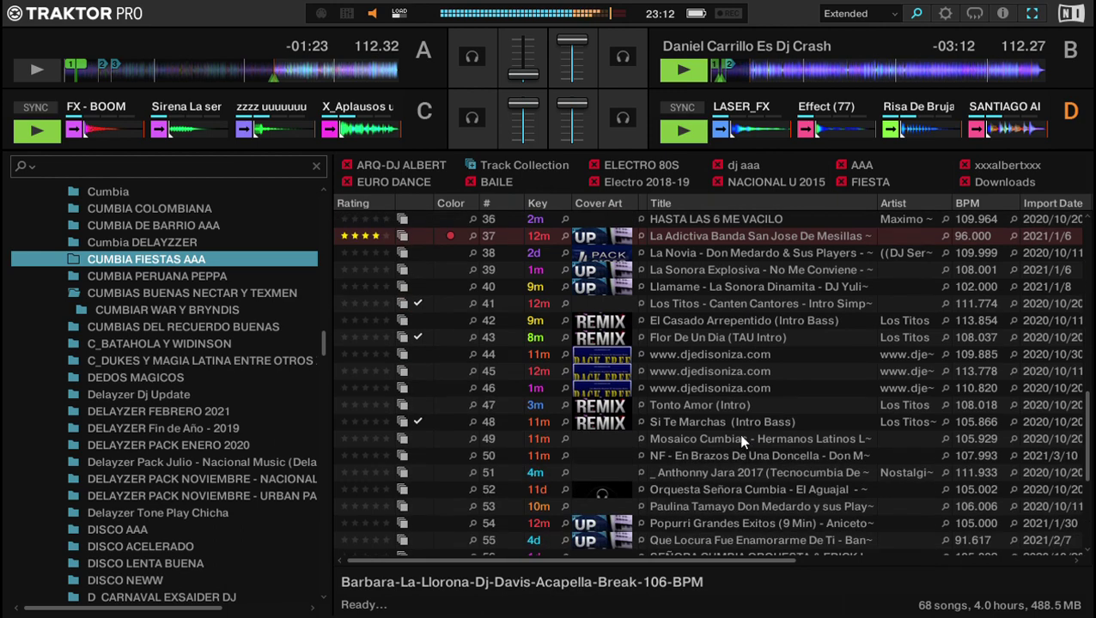
scroll(728, 472, "down", 5)
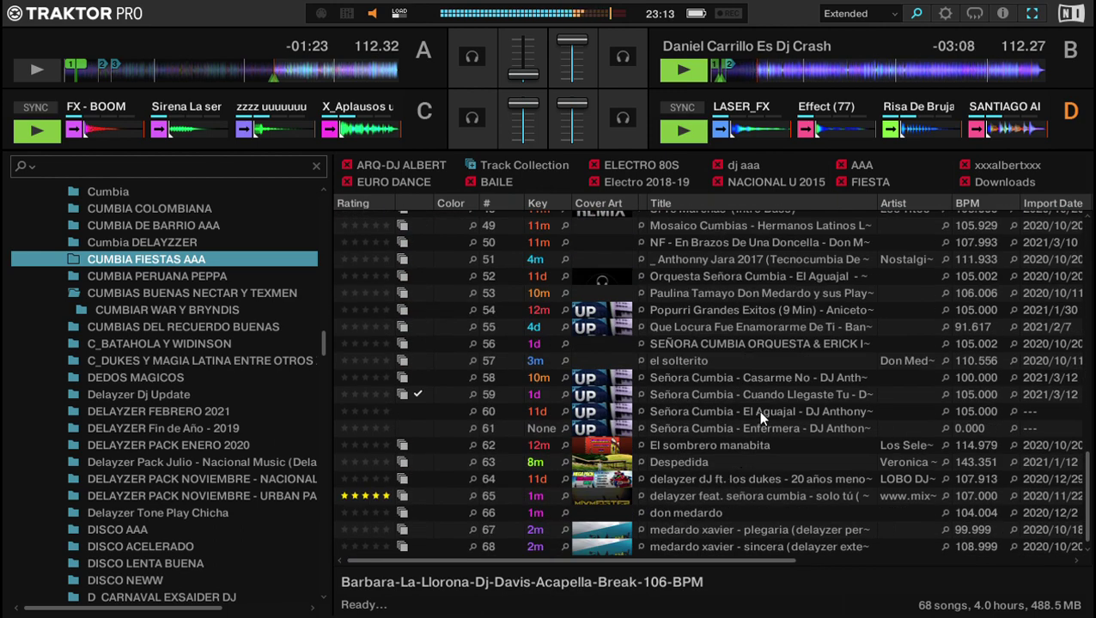
scroll(754, 425, "up", 10)
scroll(727, 318, "up", 2)
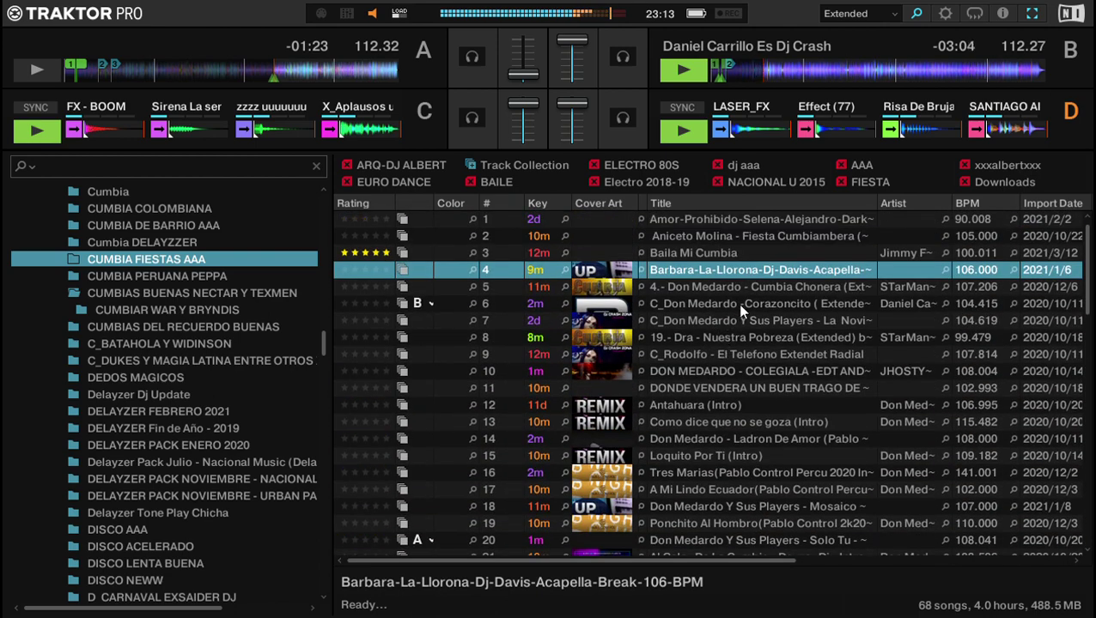
Load C_Don Medardo Y Sus Players - La Novia Remix Cumbia into deck A, lower its channel volume fully and reset its filter.
left_click(703, 319)
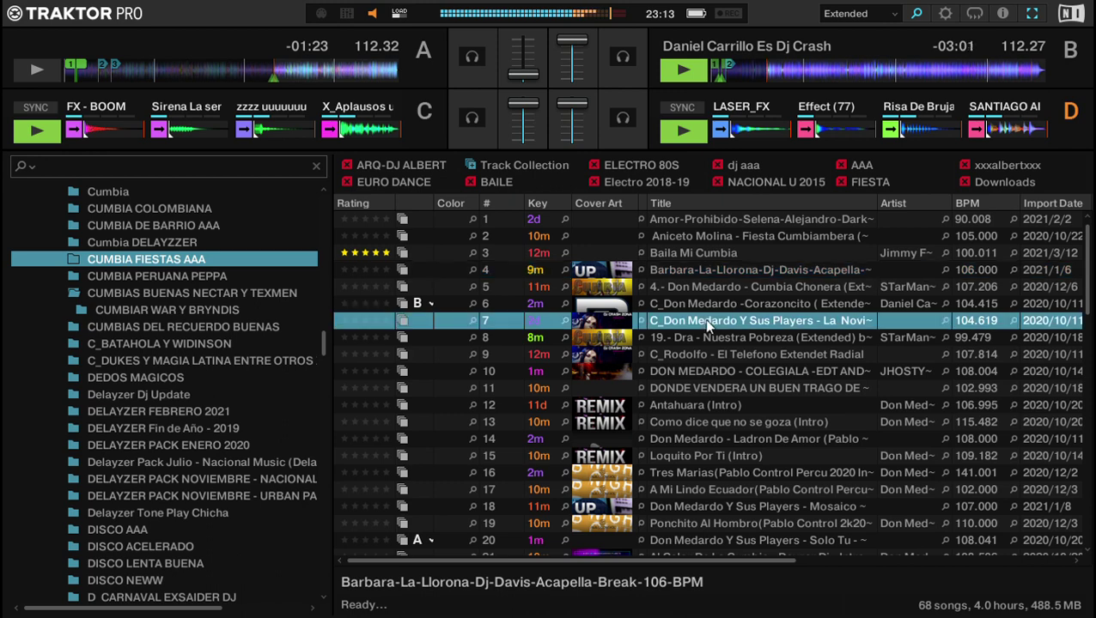
key("ctrl+Left")
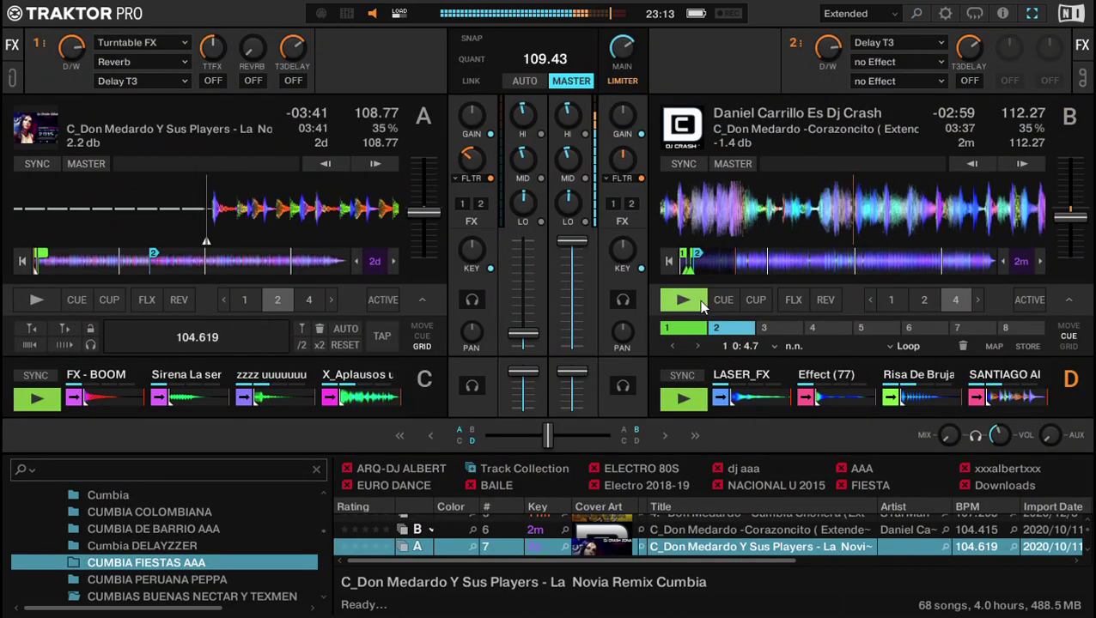
left_click_drag(515, 335, 514, 349)
double_click(475, 161)
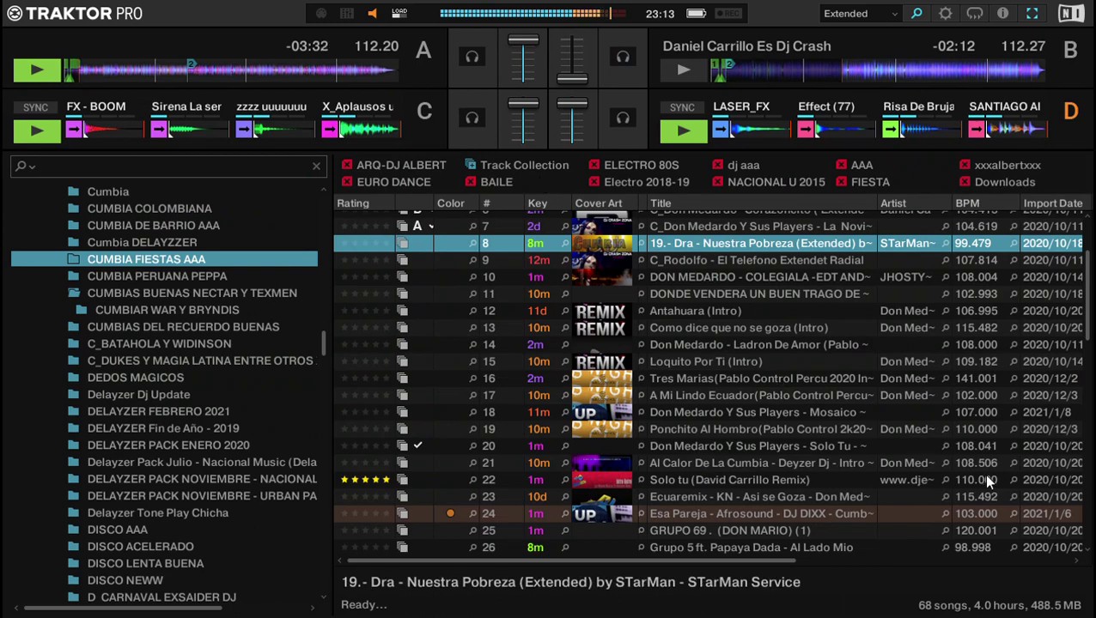
Load 4.- Don Medardo - Cumbia Chonera (Extended) into deck B.
scroll(983, 481, "up", 3)
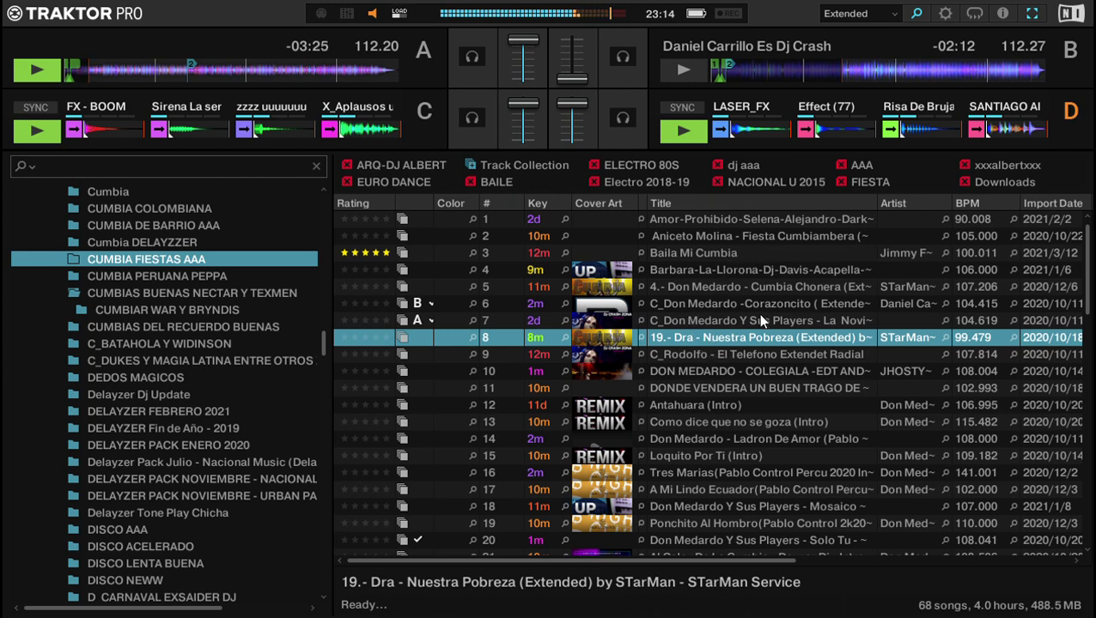
left_click(699, 288)
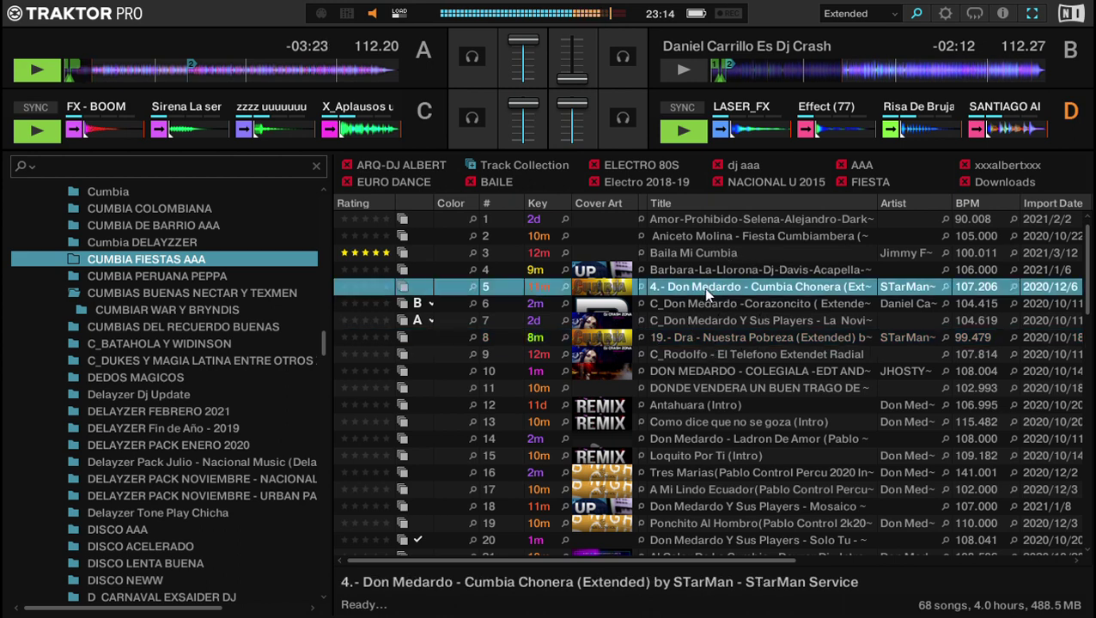
double_click(703, 287)
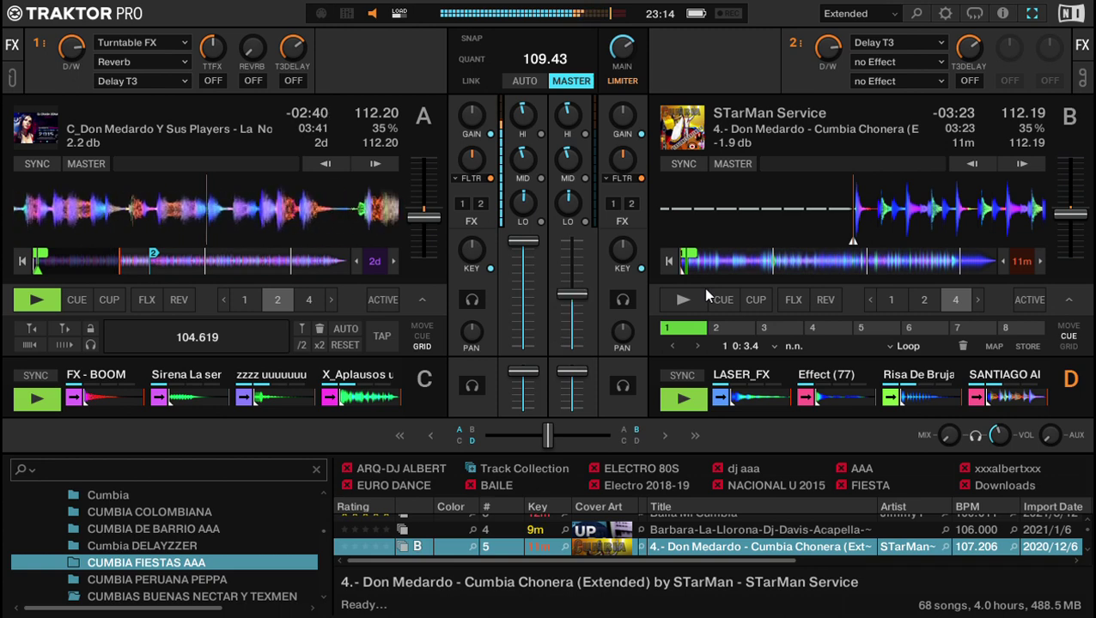
Set a two-beat intro loop on deck B and start it from its cue point.
key("2")
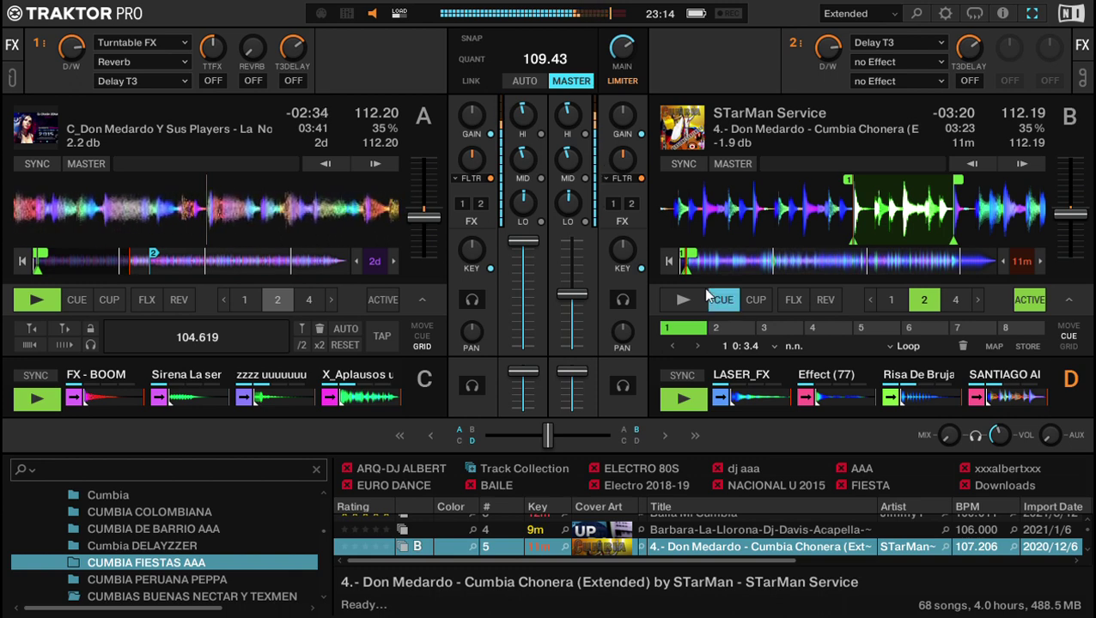
left_click(705, 297)
left_click(704, 297)
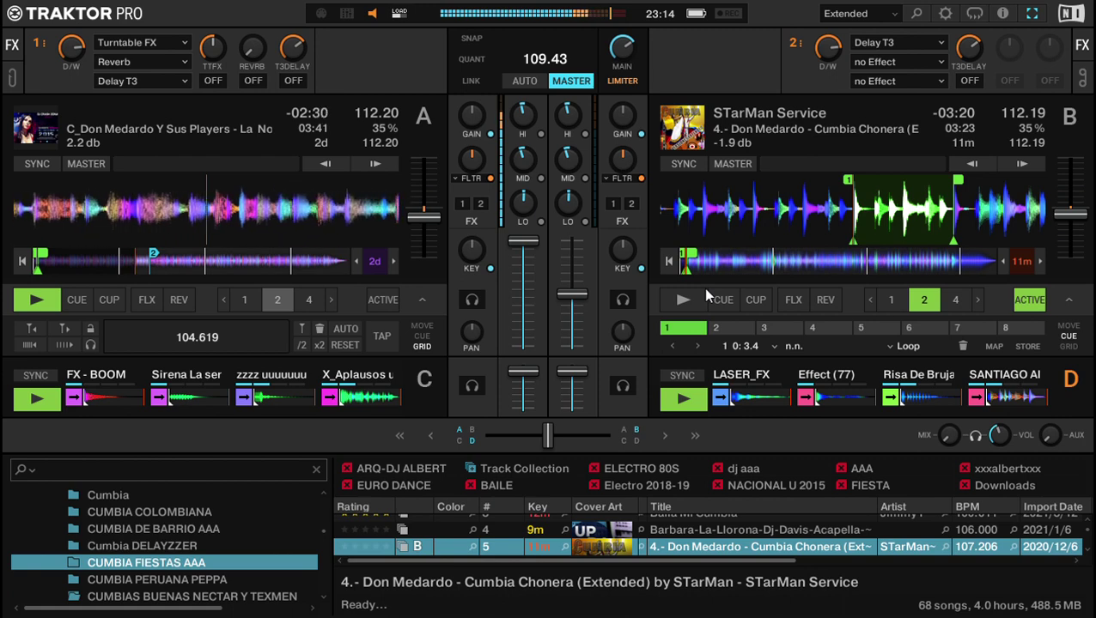
left_click(705, 297)
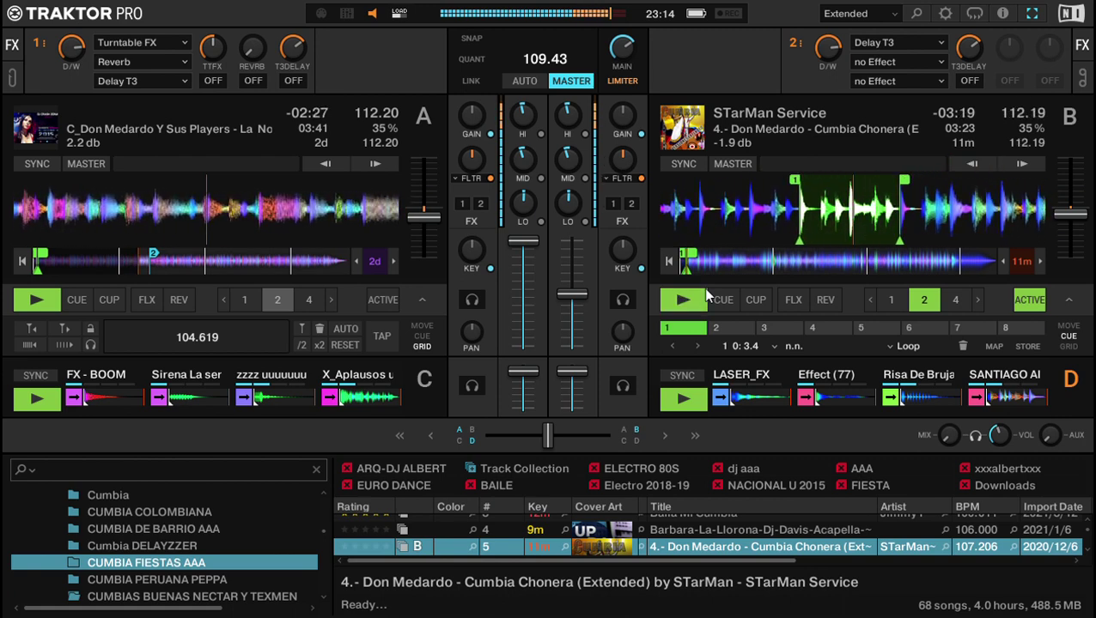
Match deck B's looped intro to deck A by adjusting its tempo to 111.90 BPM, and return it to the loop start.
key("Left")
key("Left")
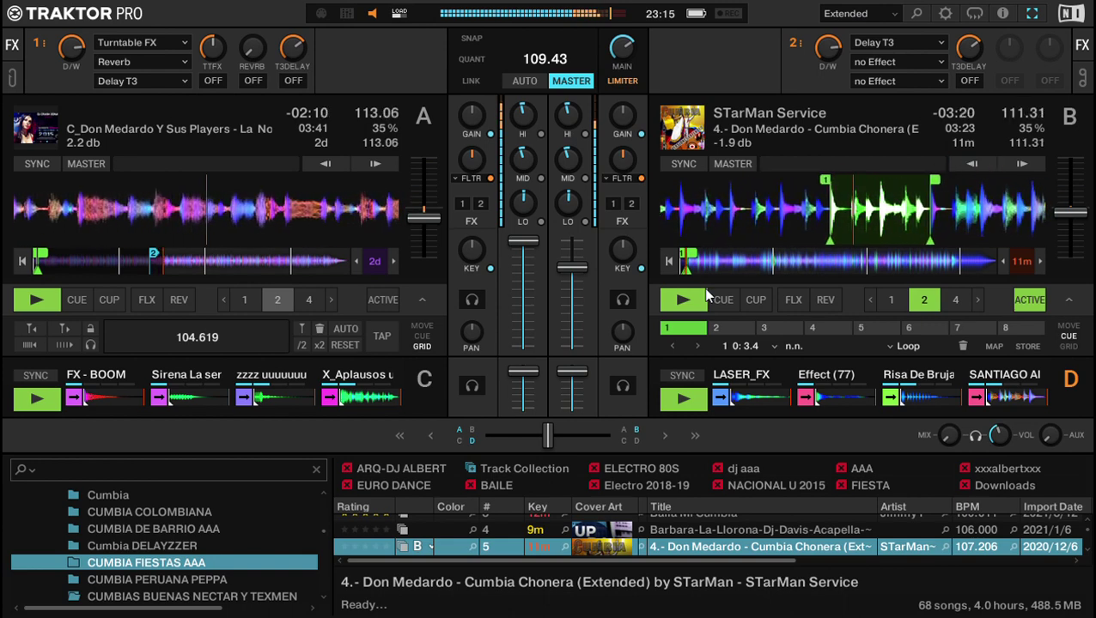
key("Right")
left_click(706, 296)
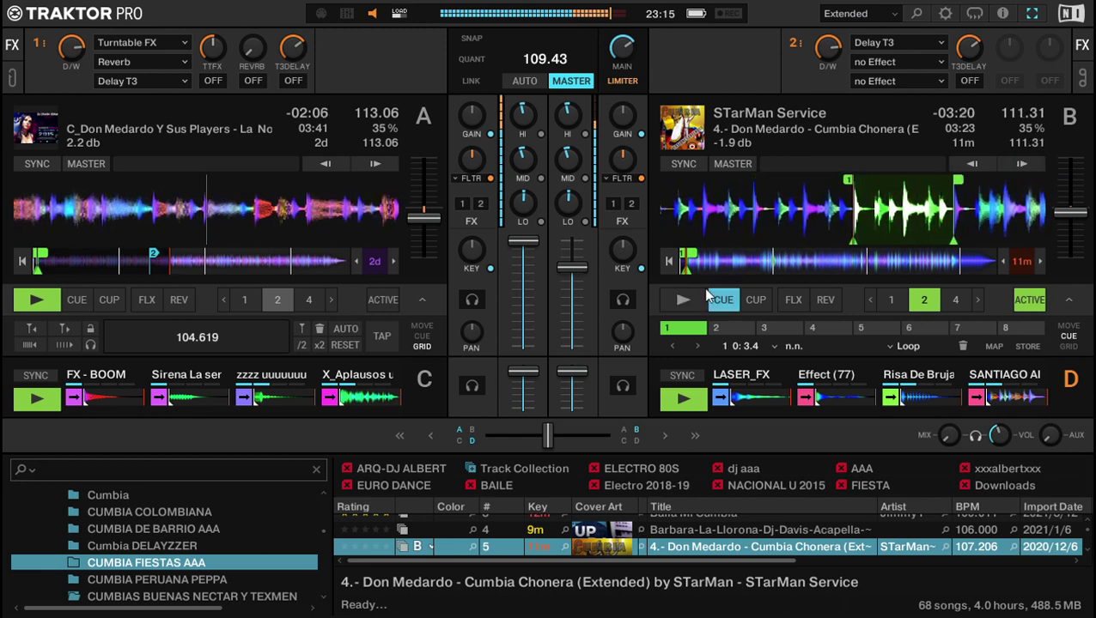
left_click(706, 297)
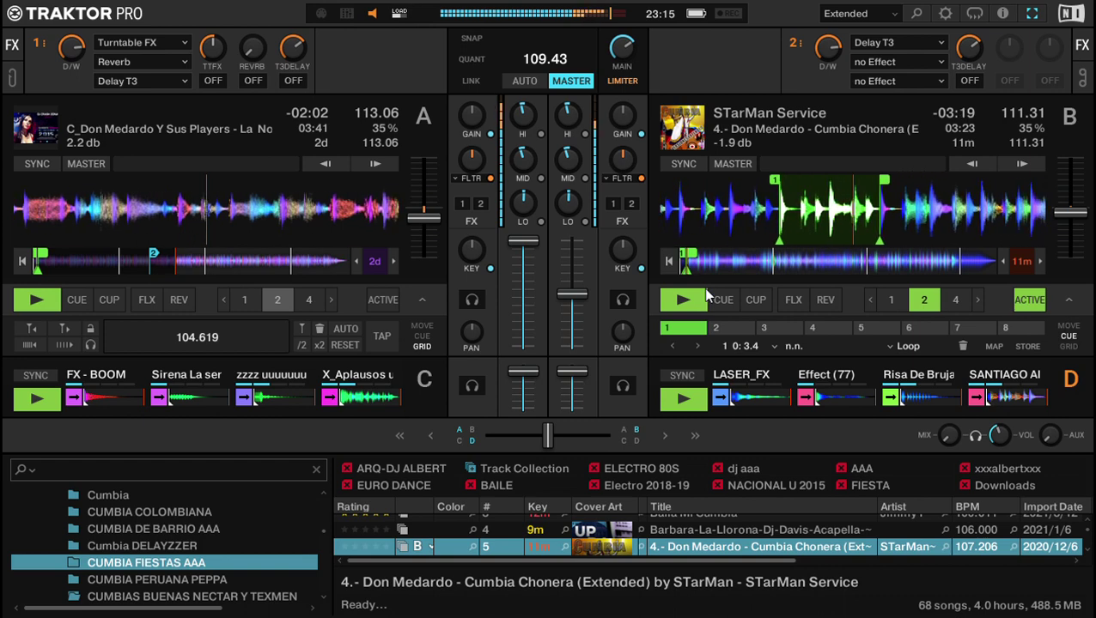
left_click(706, 296)
left_click(709, 295)
left_click(708, 295)
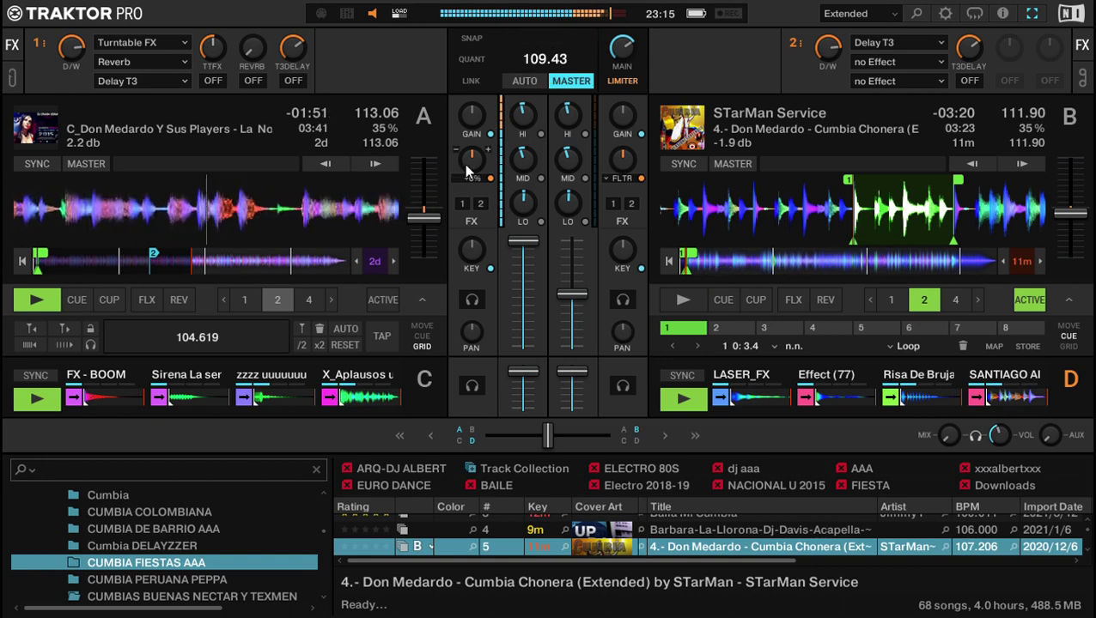
Mix into Cumbia Chonera by jumping deck A to its hotcue 1 loop, raising deck B's volume and releasing deck B's loop.
key("1")
left_click_drag(570, 296, 570, 273)
mouse_move(962, 404)
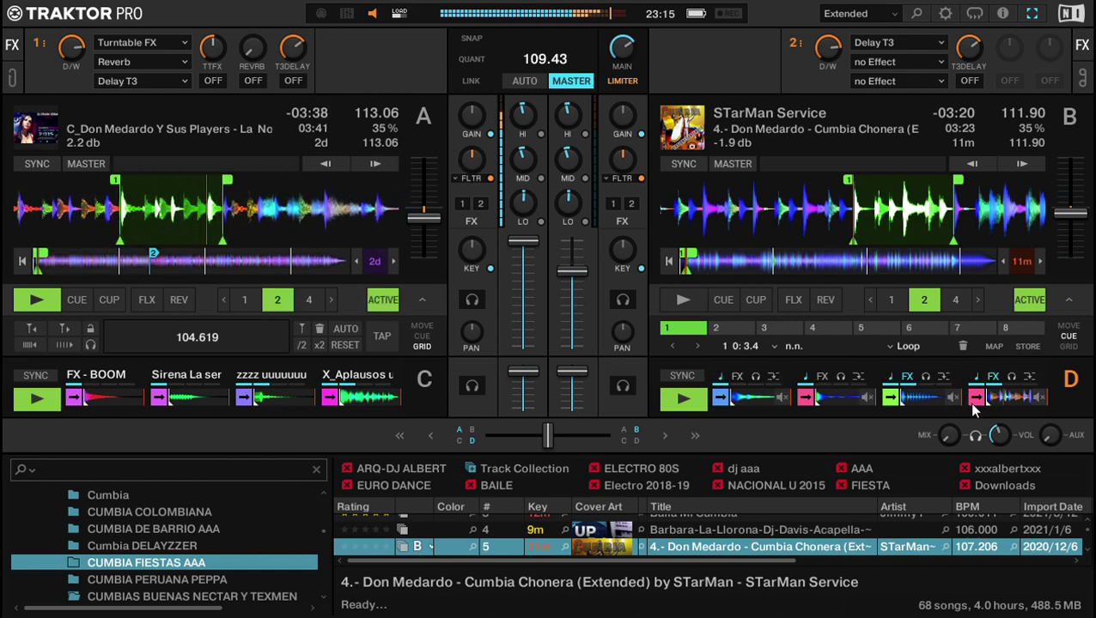
key("k")
key("j")
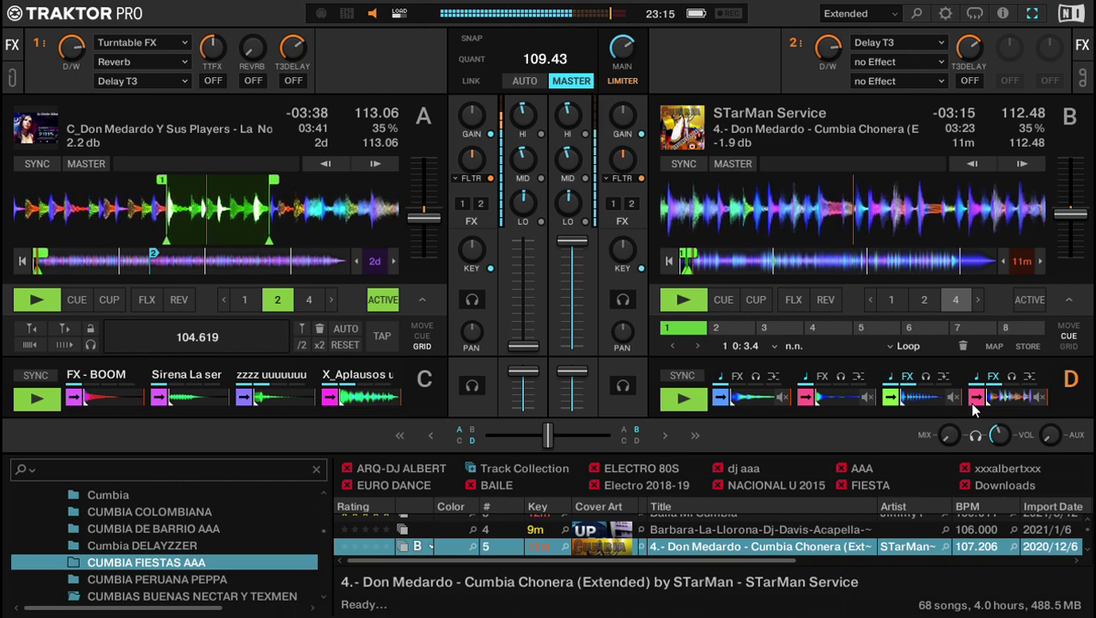
Stop deck A and load Aniceto Molina - Fiesta Cumbiambera (DJDX Extra Beat Remix) (Extended) into it.
key("space")
key("Down")
key("Up")
key("Up")
key("Up")
key("Up")
key("Down")
key("Up")
key("ctrl+Left")
key("a")
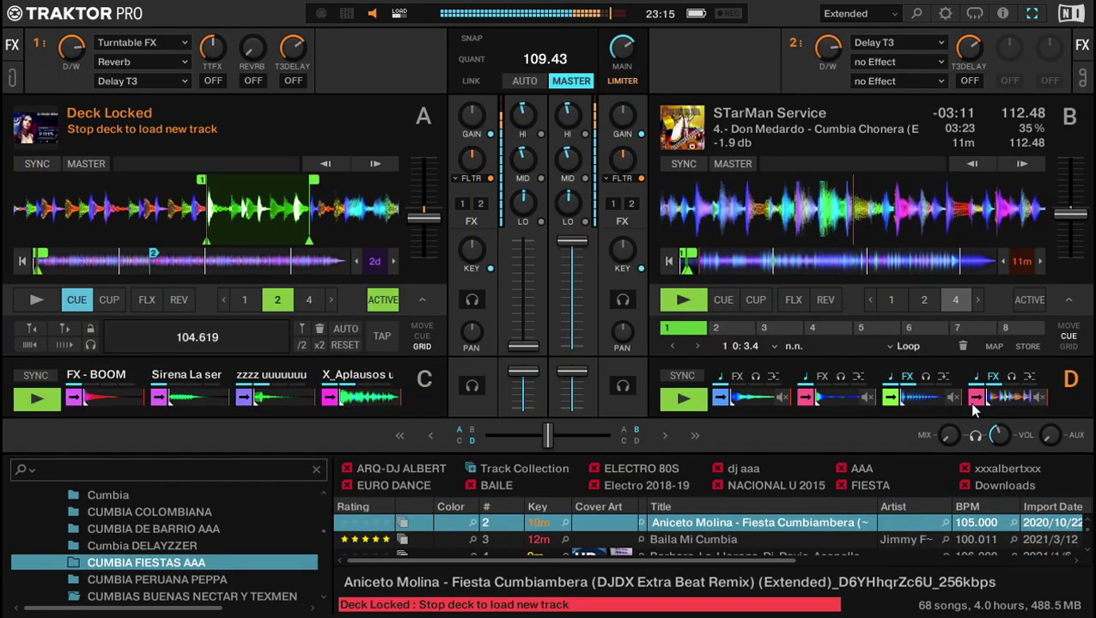
key("ctrl+Left")
Replace deck A's hotcue 2 with a two-beat loop stored as hotcue 1, aligned to the start of the first beat.
key("2")
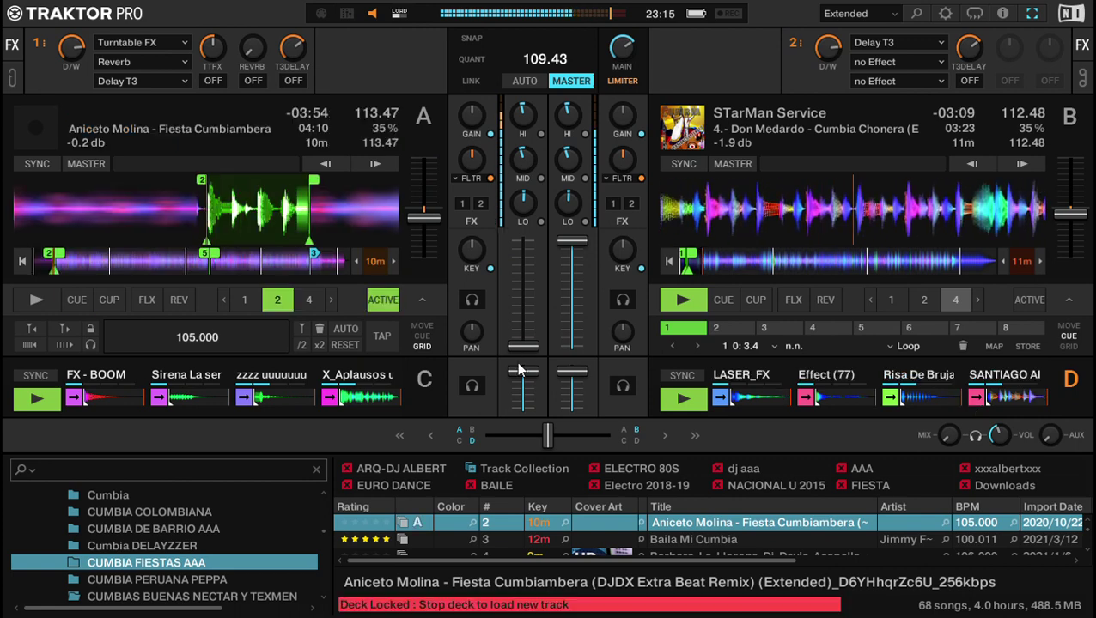
key("plus")
key("plus")
key("plus")
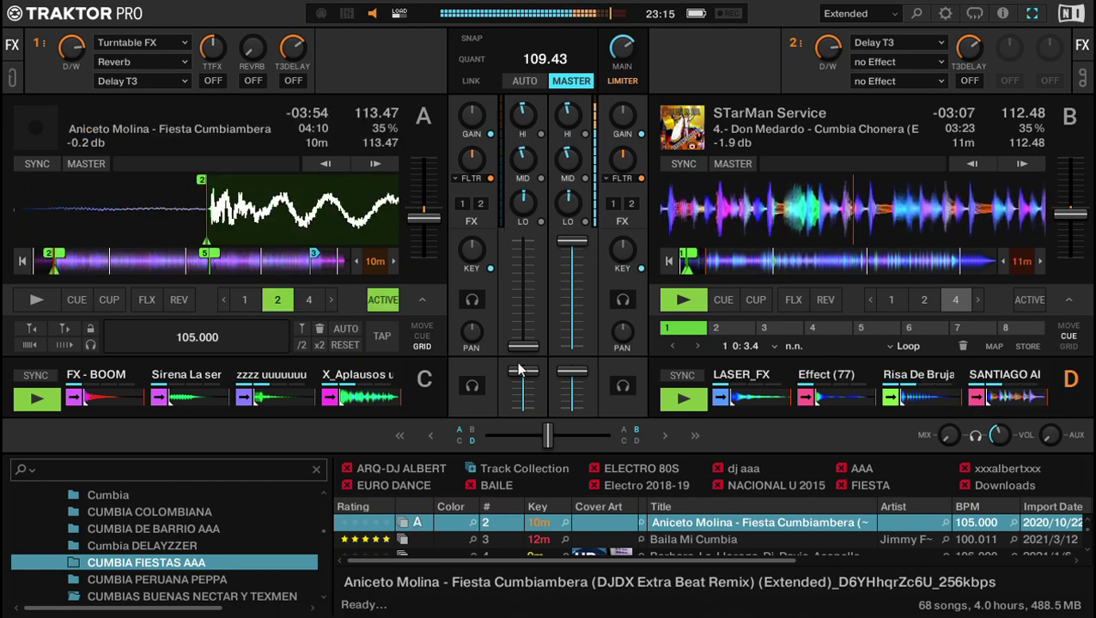
key("shift+2")
left_click_drag(257, 200, 252, 200)
key("r")
key("1")
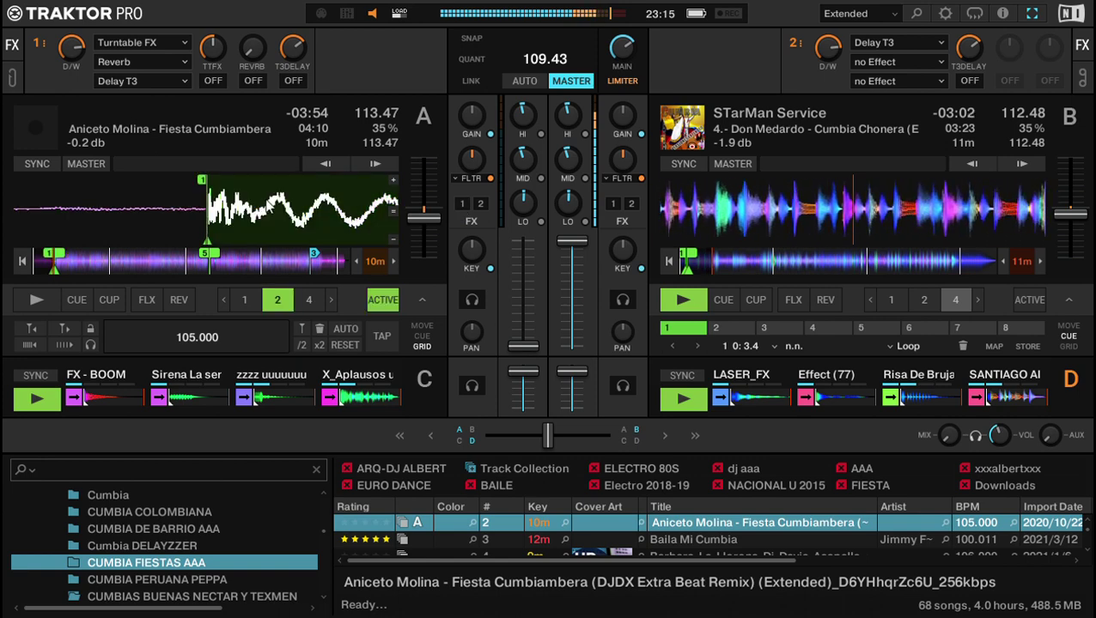
scroll(268, 205, "down", 5)
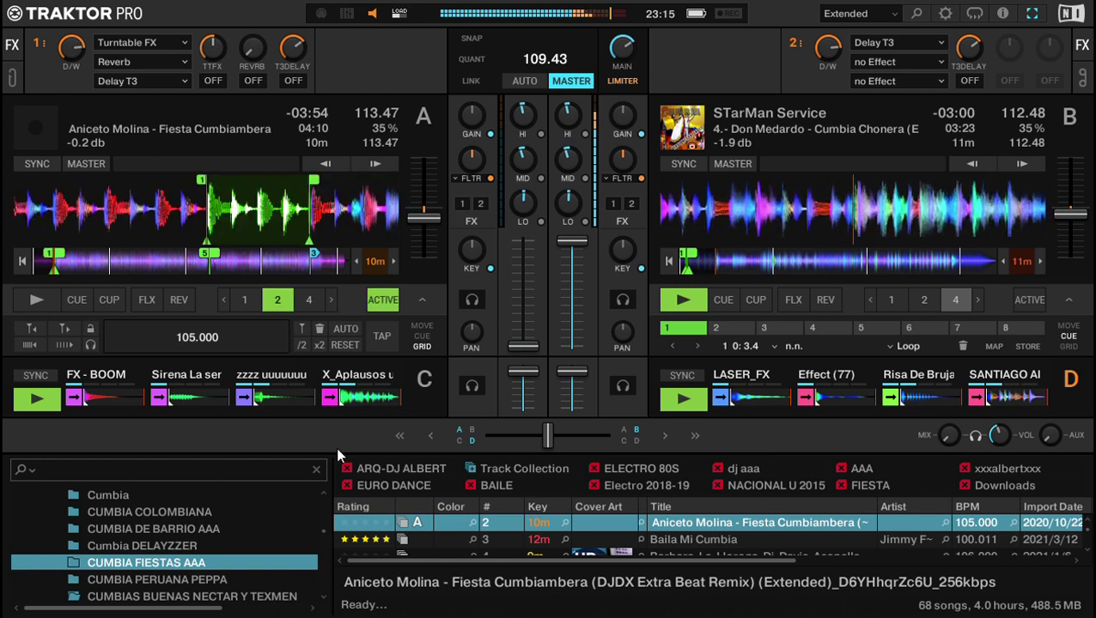
Lower deck A's tempo to 112.32 BPM.
key("minus")
key("minus")
key("minus")
key("minus")
key("minus")
key("minus")
key("minus")
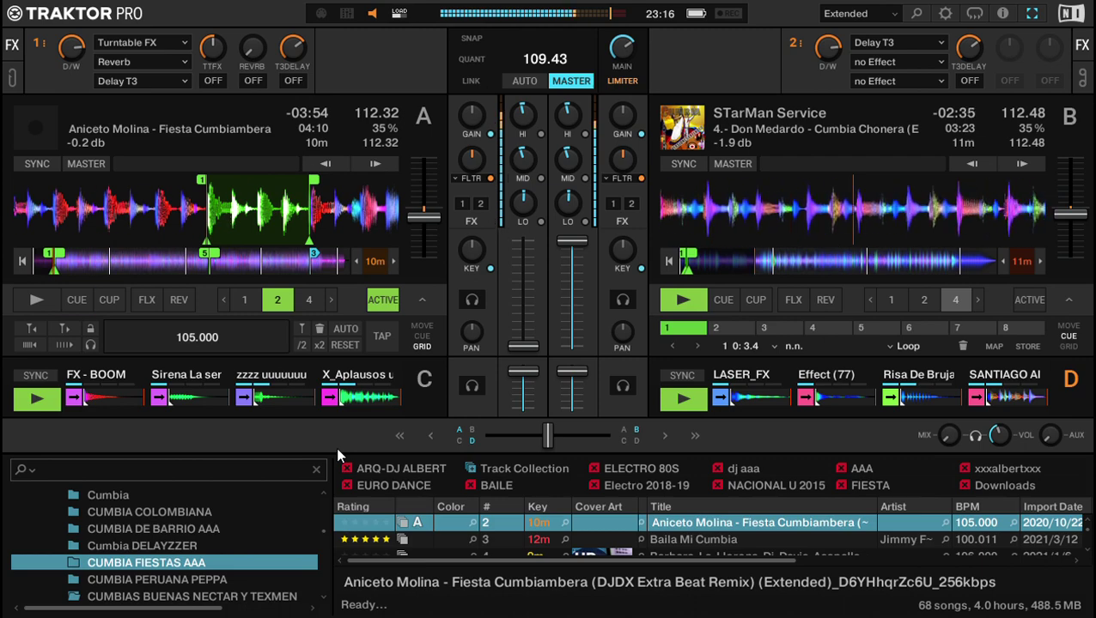
Look through the CUMBIA FIESTAS AAA tracks again for a song to follow Fiesta Cumbiambera.
key("space")
key("Down")
scroll(505, 389, "down", 3)
scroll(504, 388, "down", 13)
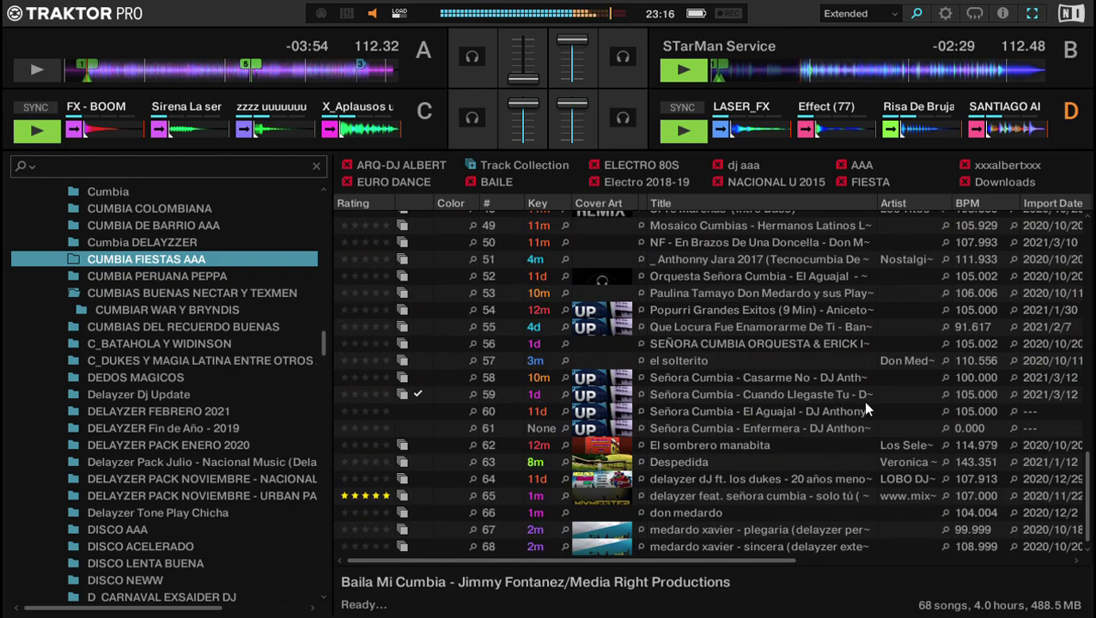
scroll(824, 413, "up", 7)
scroll(799, 427, "up", 9)
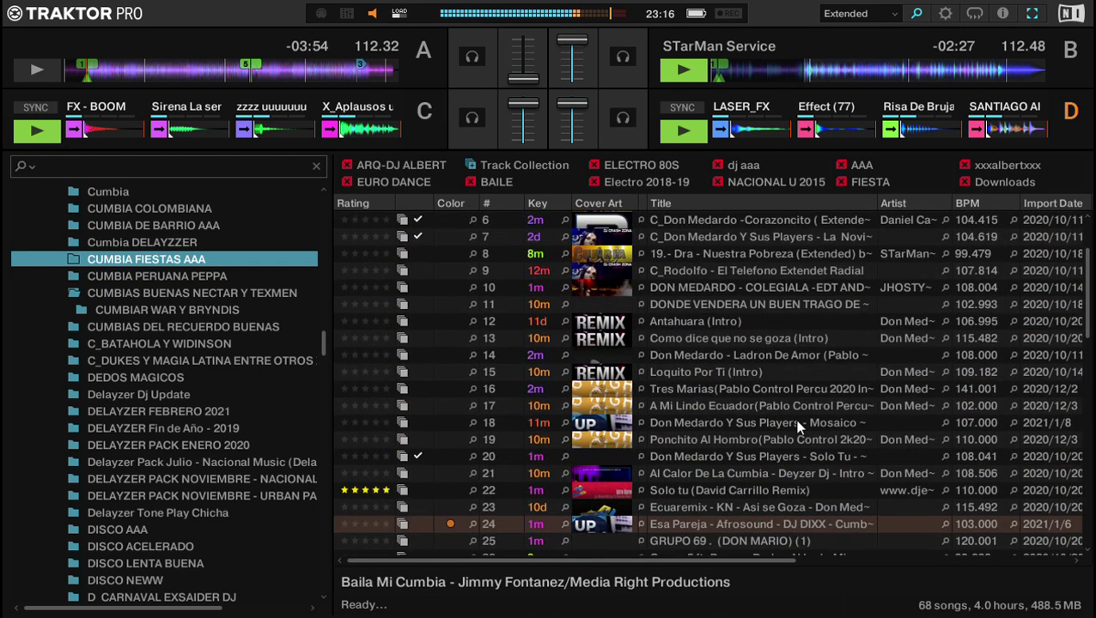
scroll(761, 427, "down", 7)
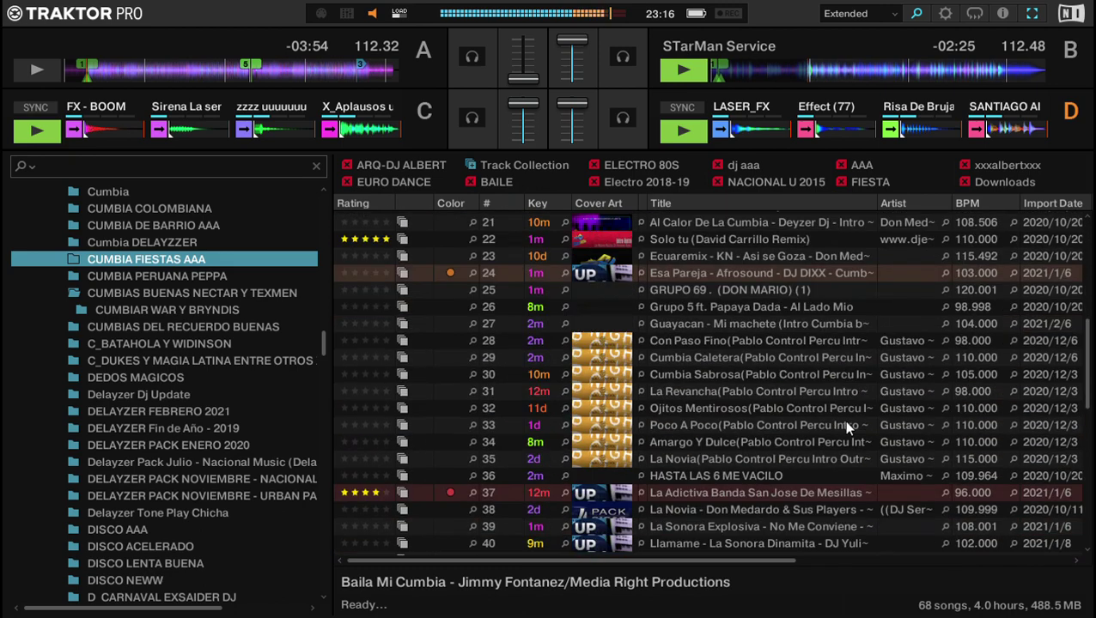
scroll(843, 420, "down", 3)
scroll(846, 427, "down", 6)
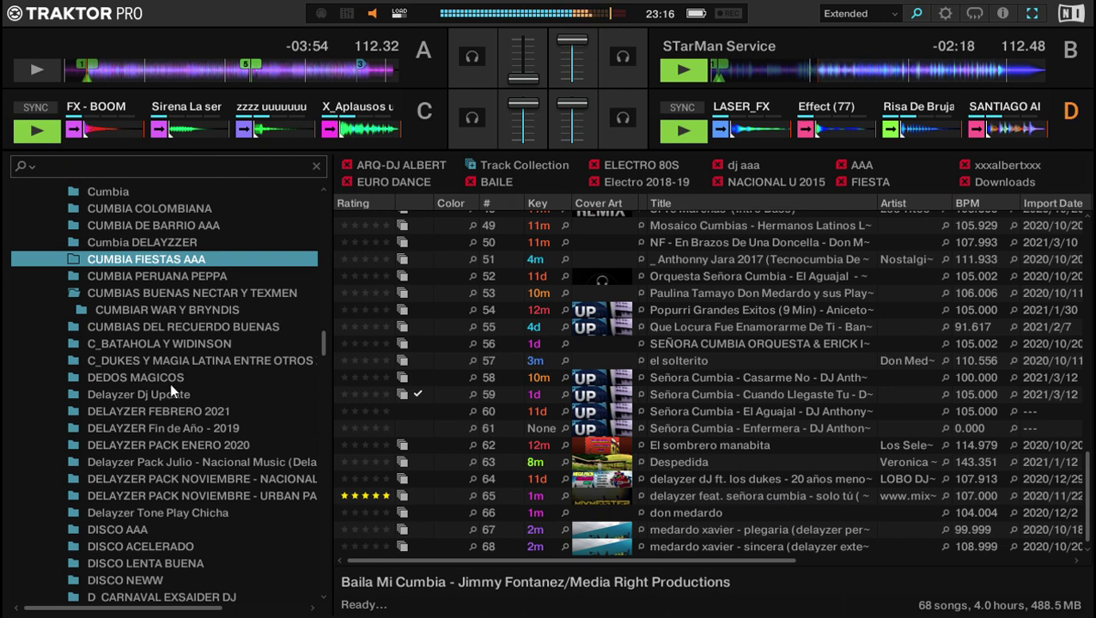
Open the Bombas folder in the music library.
scroll(169, 383, "up", 15)
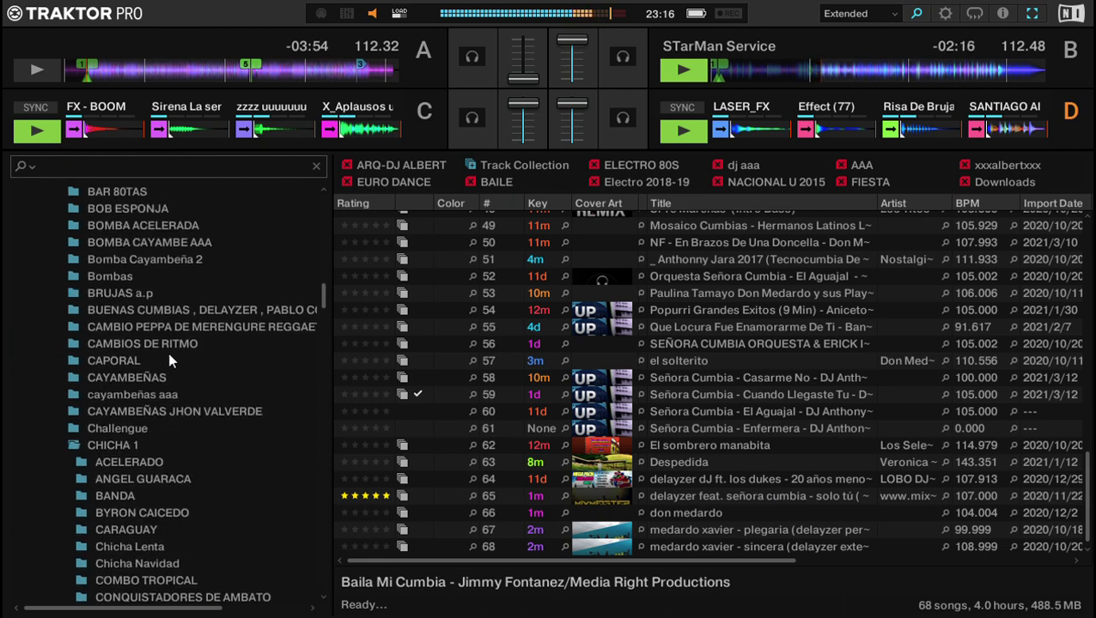
left_click(130, 276)
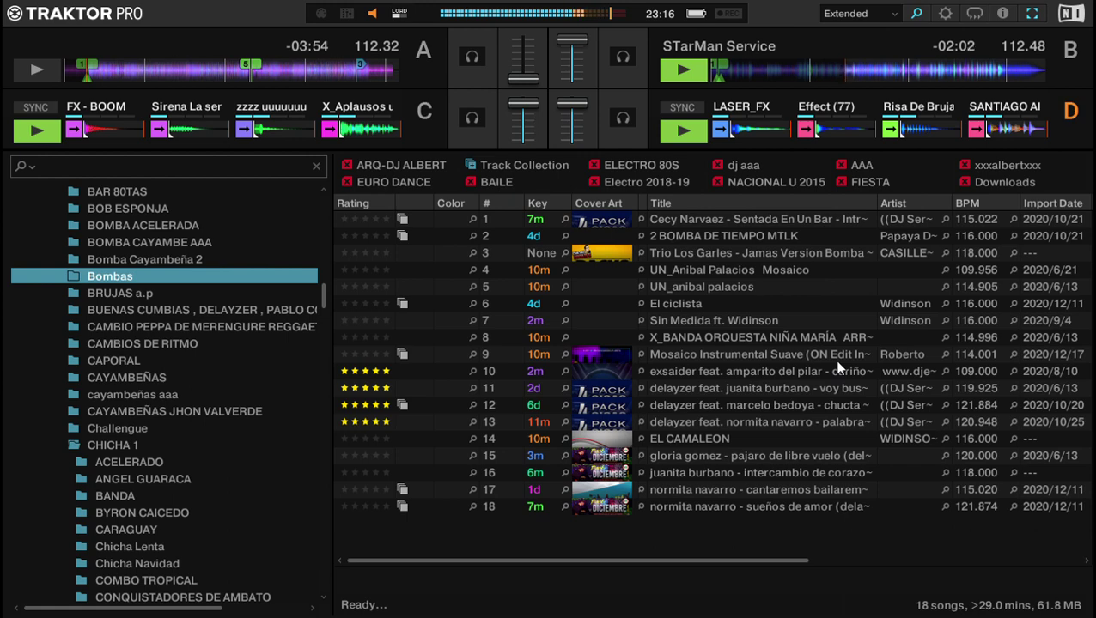
Start deck A's looped Fiesta Cumbiambera intro and nudge it into time with the track on deck B.
key("space")
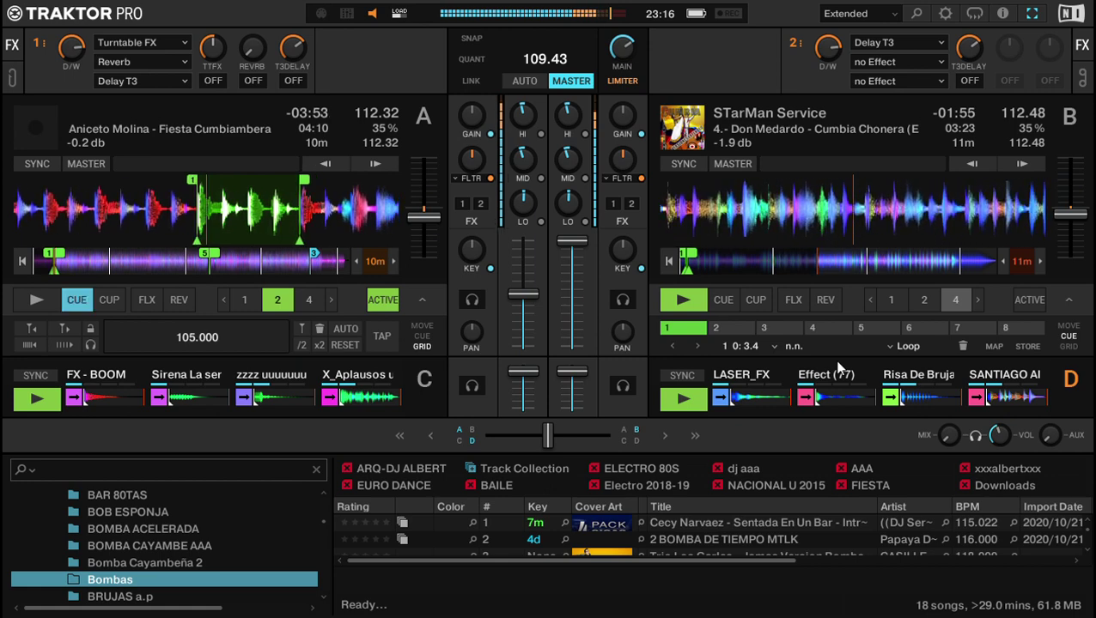
key("a")
key("Right")
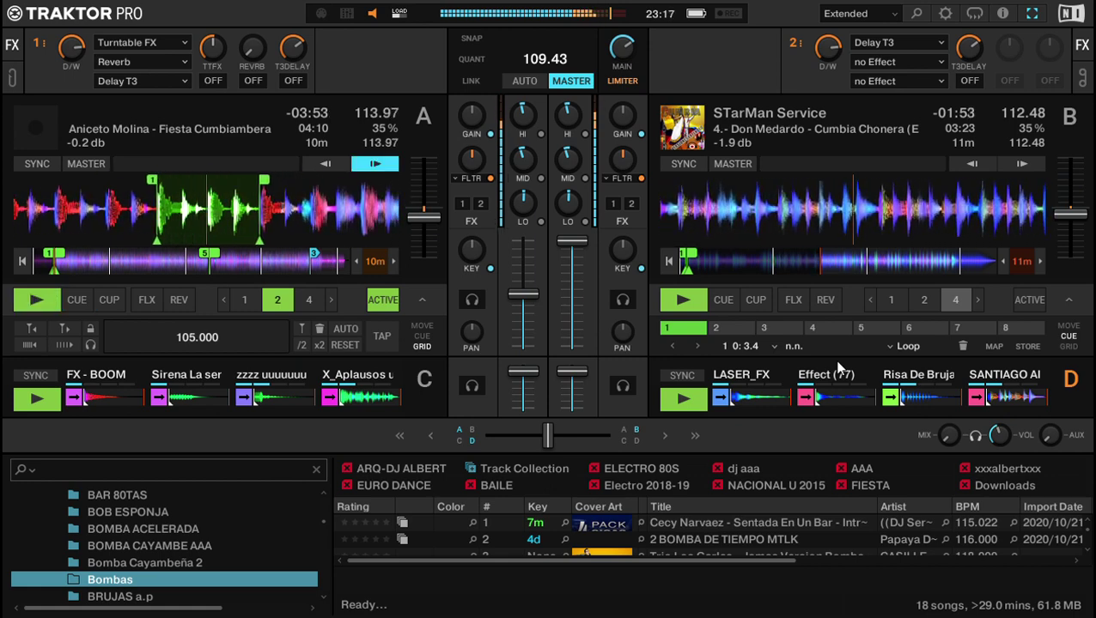
key("Left")
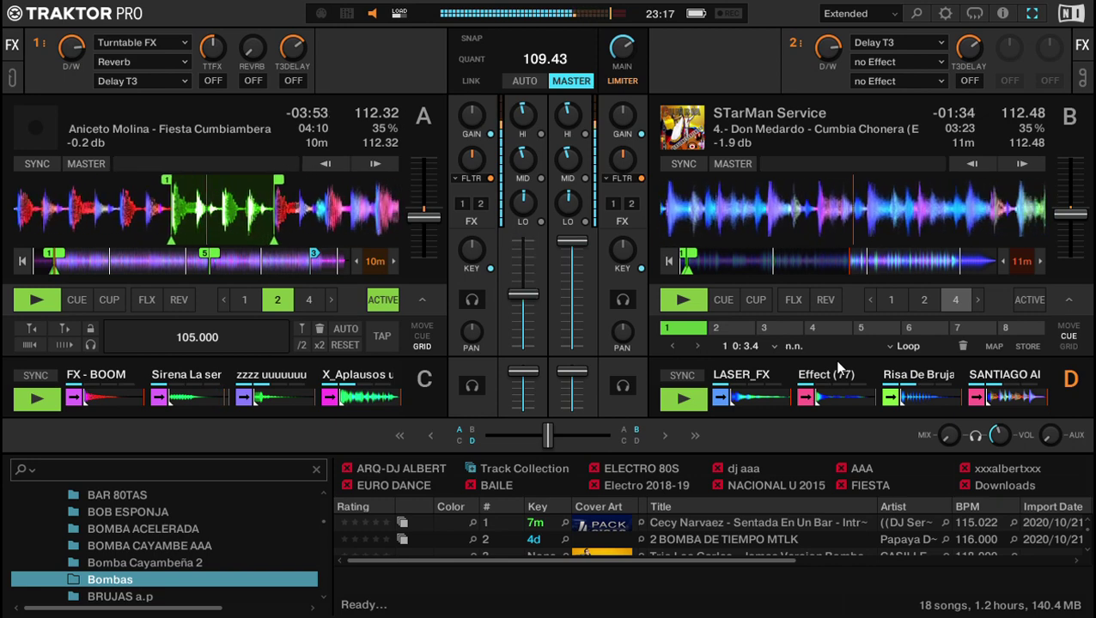
Hand the mix over to deck A, looping deck B for two beats, releasing deck A's loop and stopping deck B.
mouse_move(979, 404)
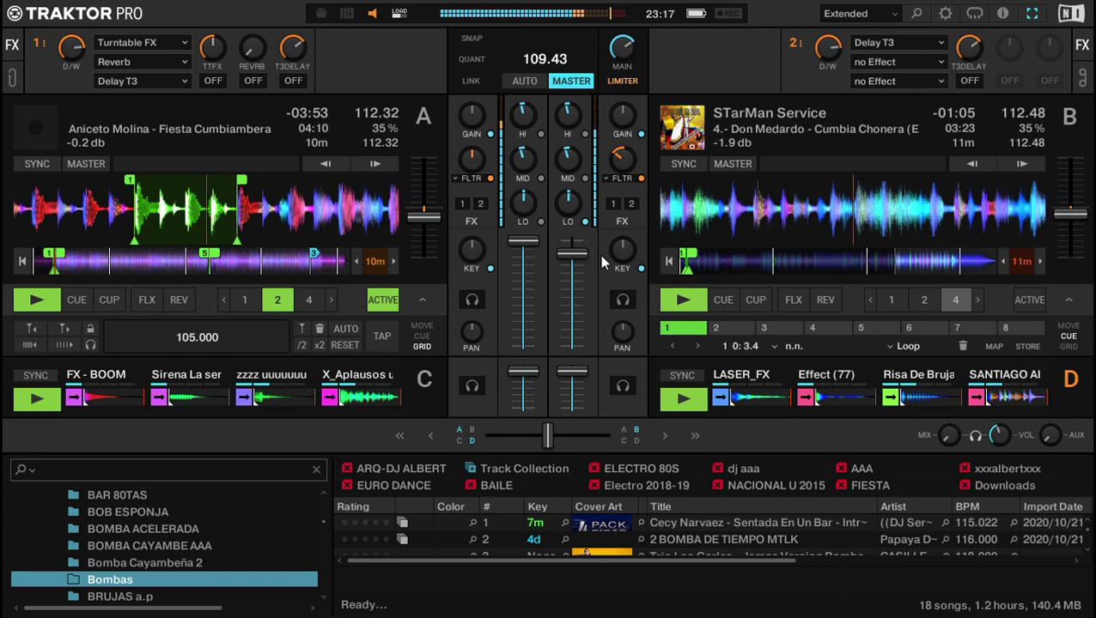
key("Right")
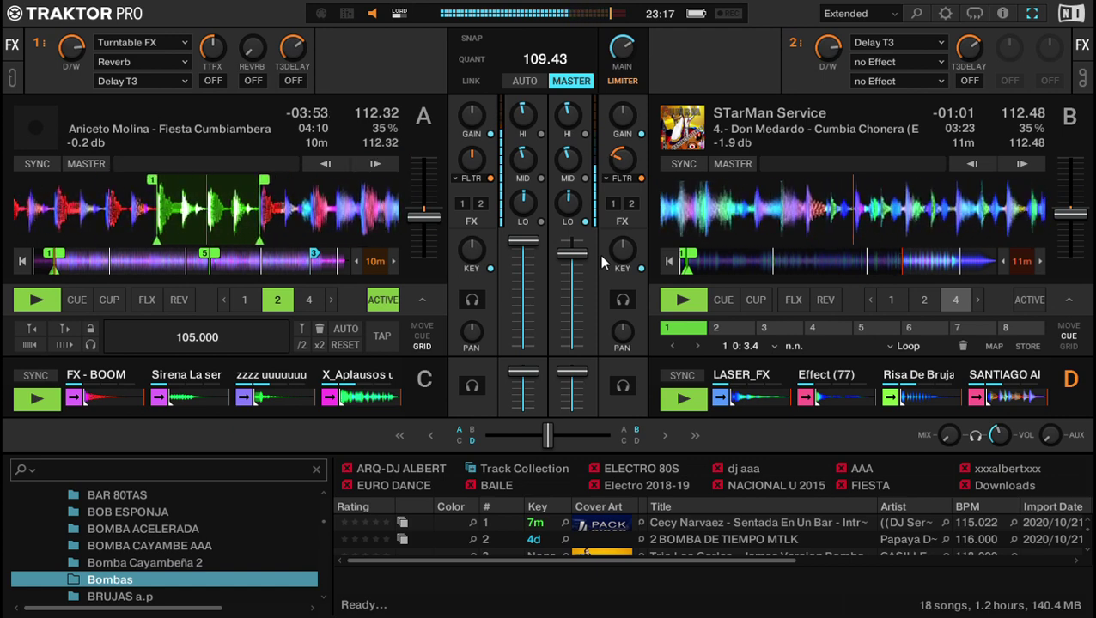
key("7")
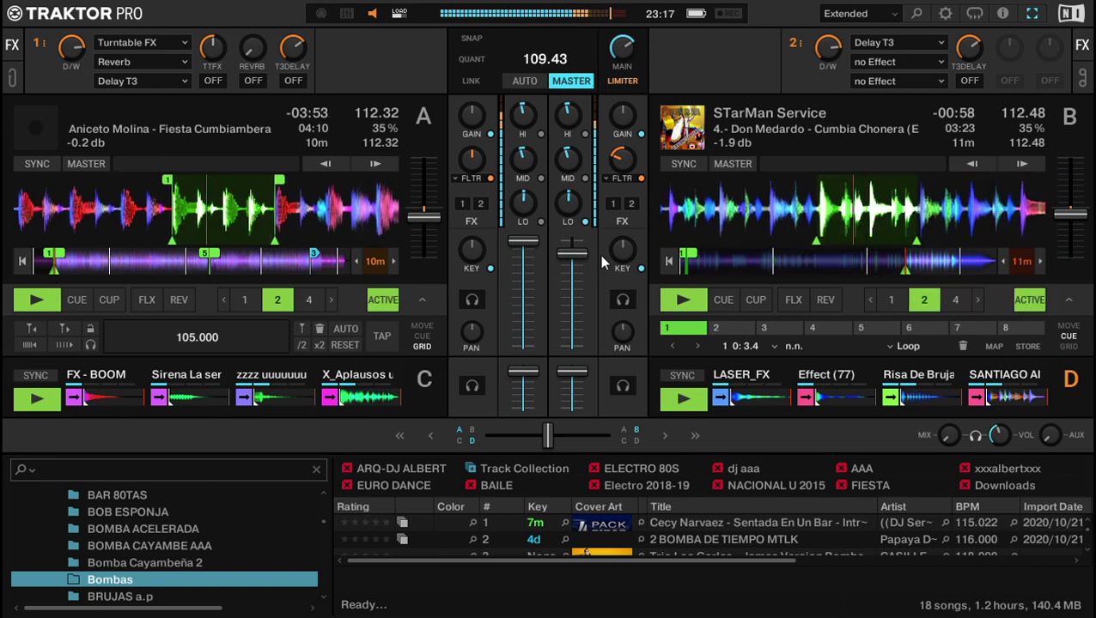
key("a")
key("Down")
key("Down")
key("space")
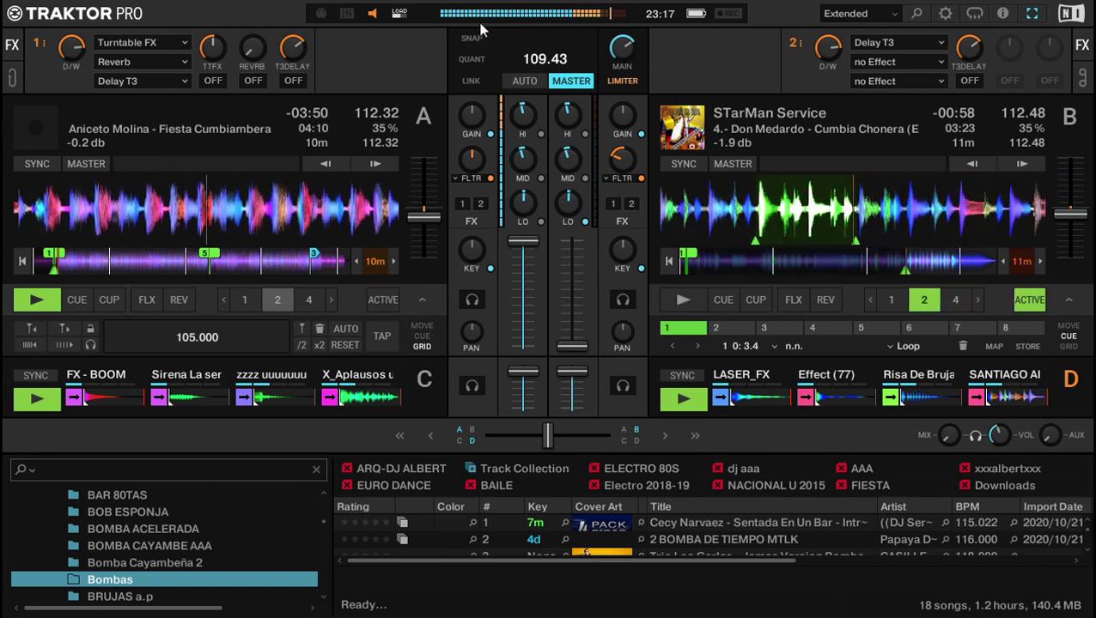
Open the CUMBIA COLOMBIANA folder in the music library and sort its tracks by ascending BPM.
key("space")
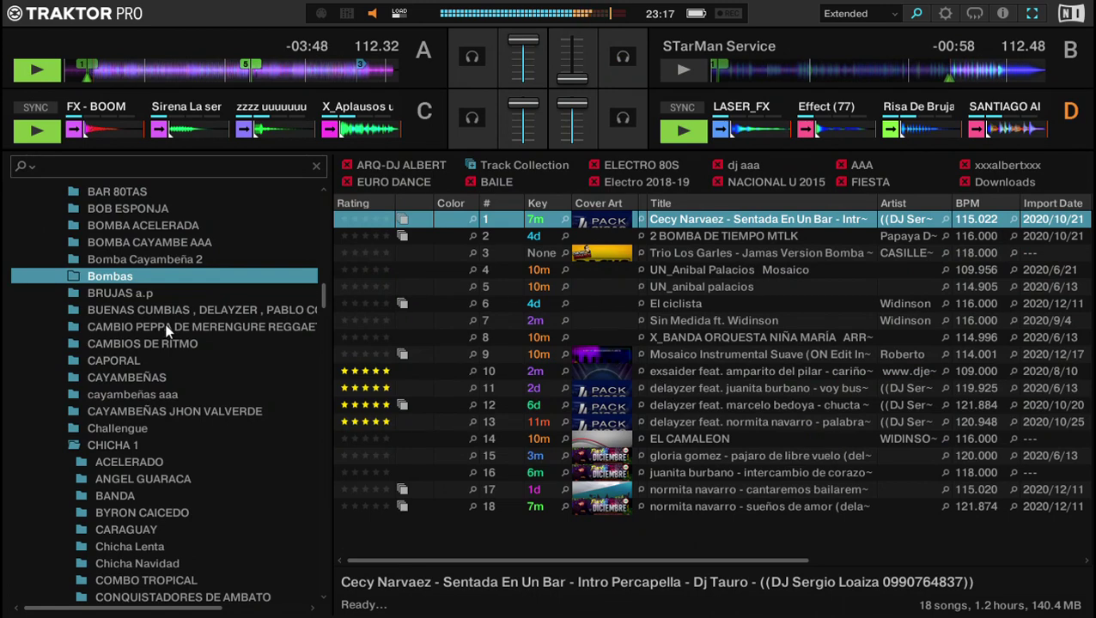
scroll(155, 292, "up", 1)
scroll(171, 327, "down", 2)
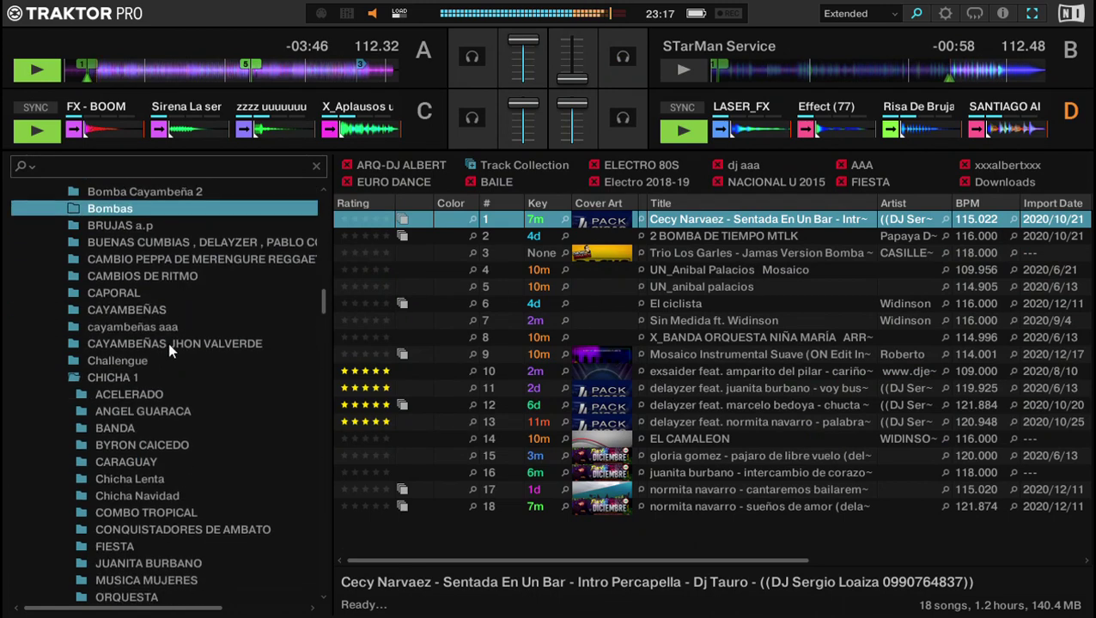
scroll(178, 367, "down", 7)
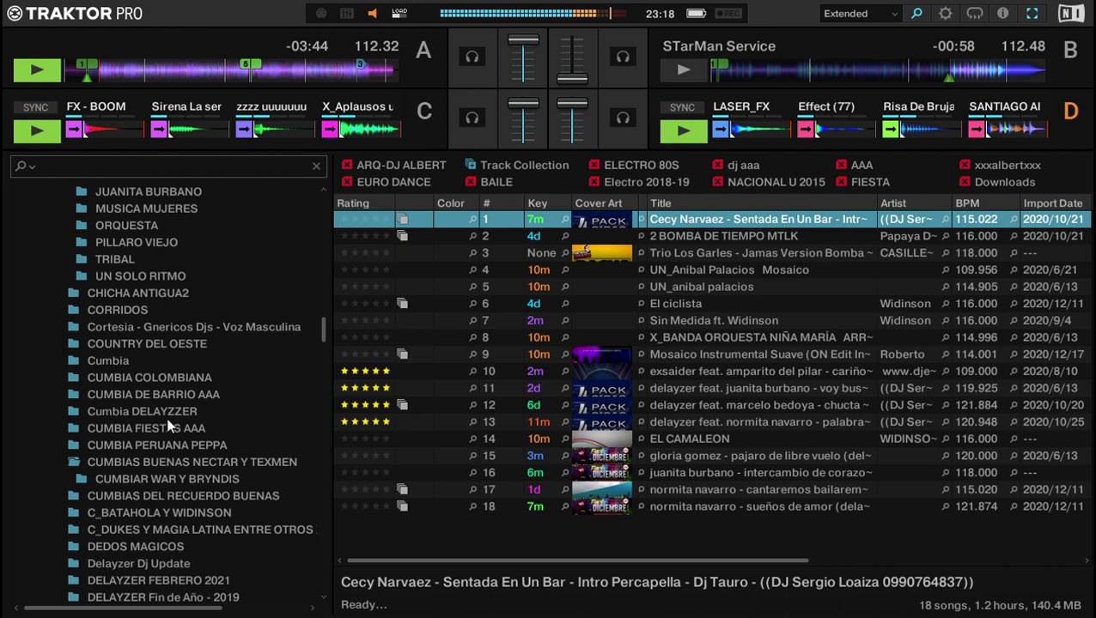
left_click(182, 411)
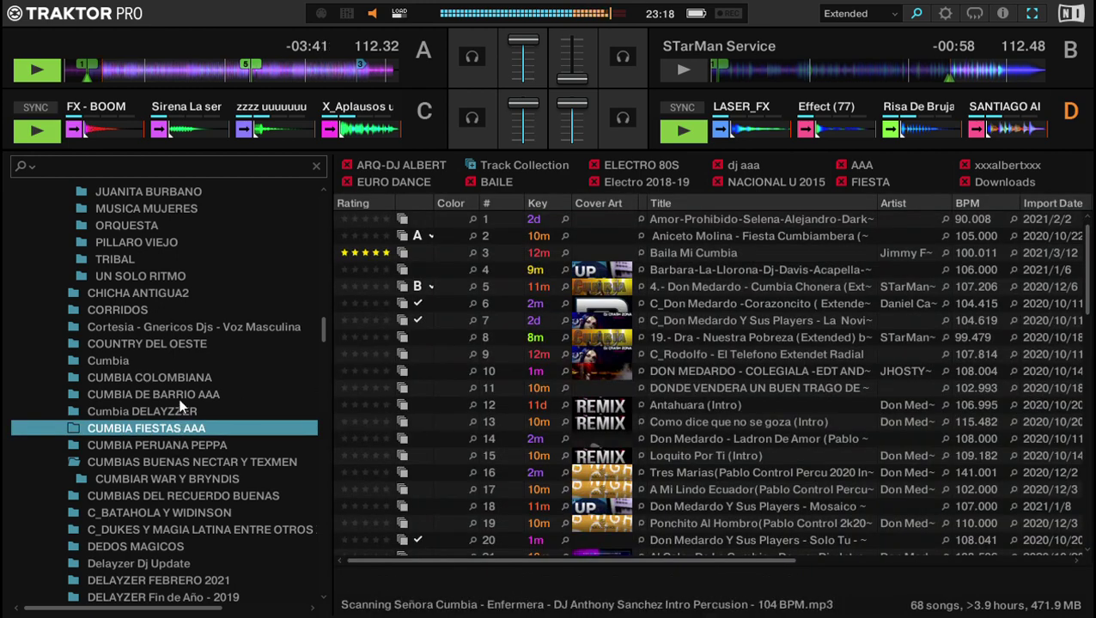
left_click(188, 395)
left_click(188, 378)
scroll(646, 346, "down", 2)
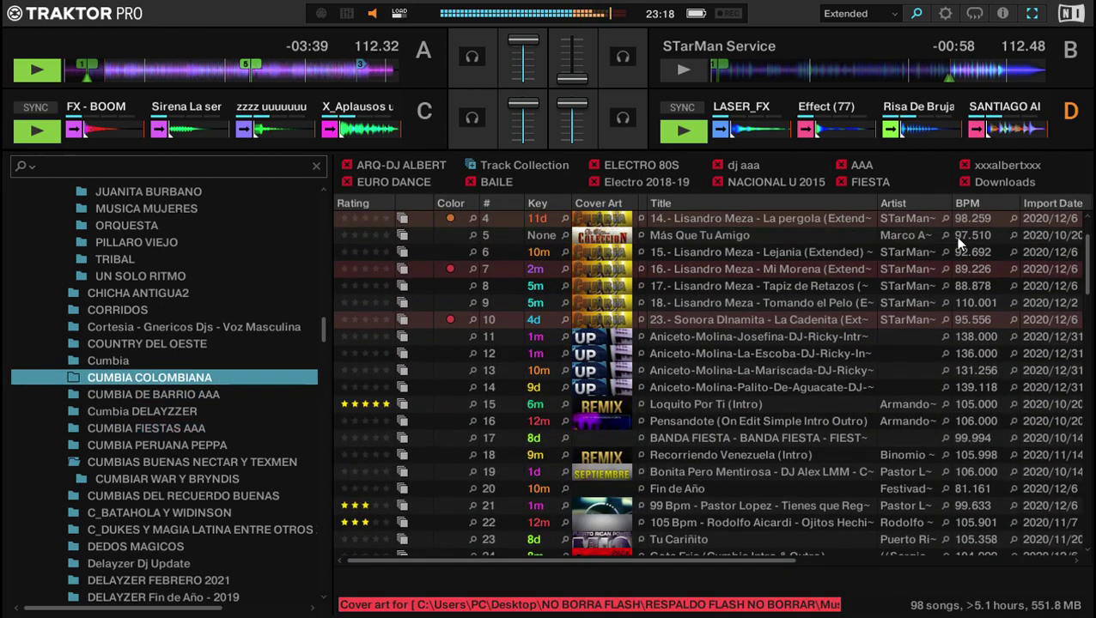
left_click(967, 204)
Load "pastor lopez - las caleñas (delayzer percussion extended)" into deck B and reset the deck's low kill and filter, with its tempo at 112.31 BPM.
scroll(811, 337, "down", 20)
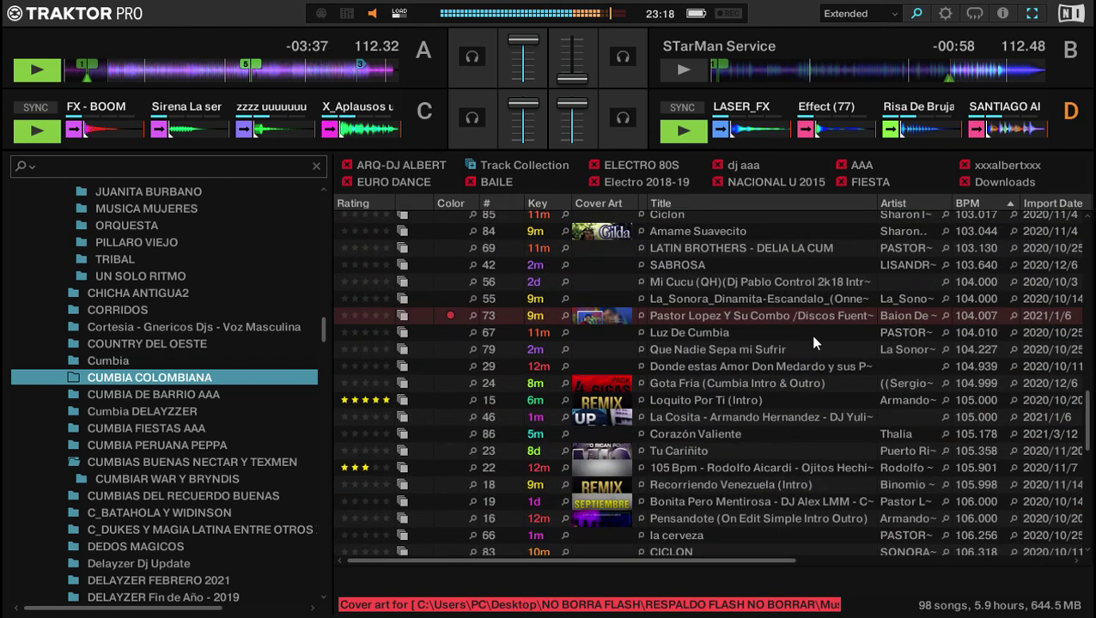
scroll(810, 335, "down", 4)
scroll(808, 359, "up", 2)
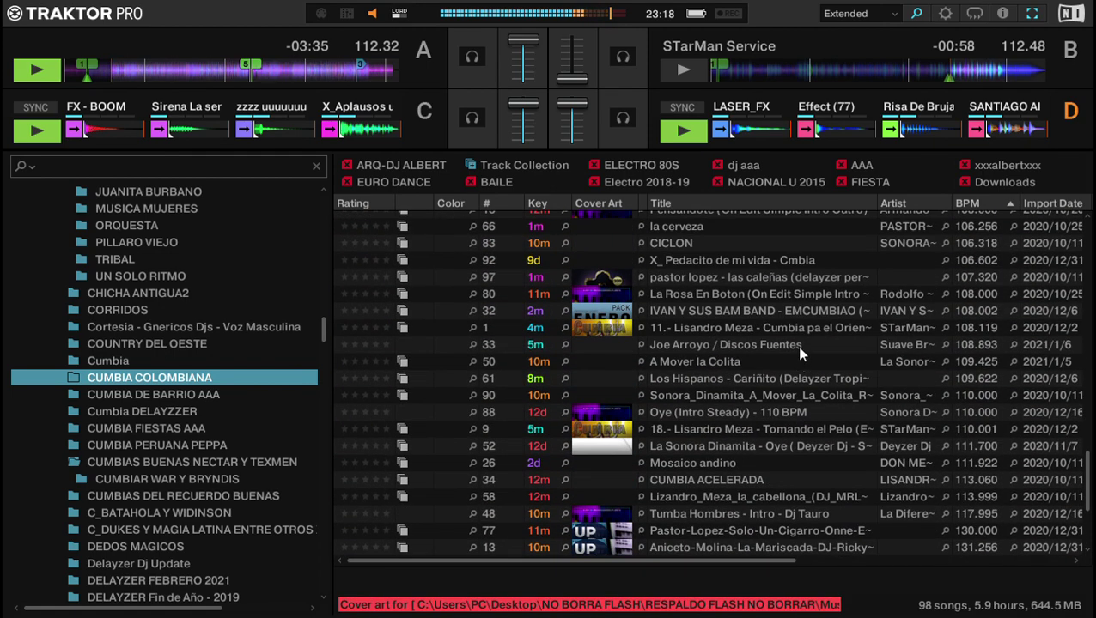
left_click(700, 278)
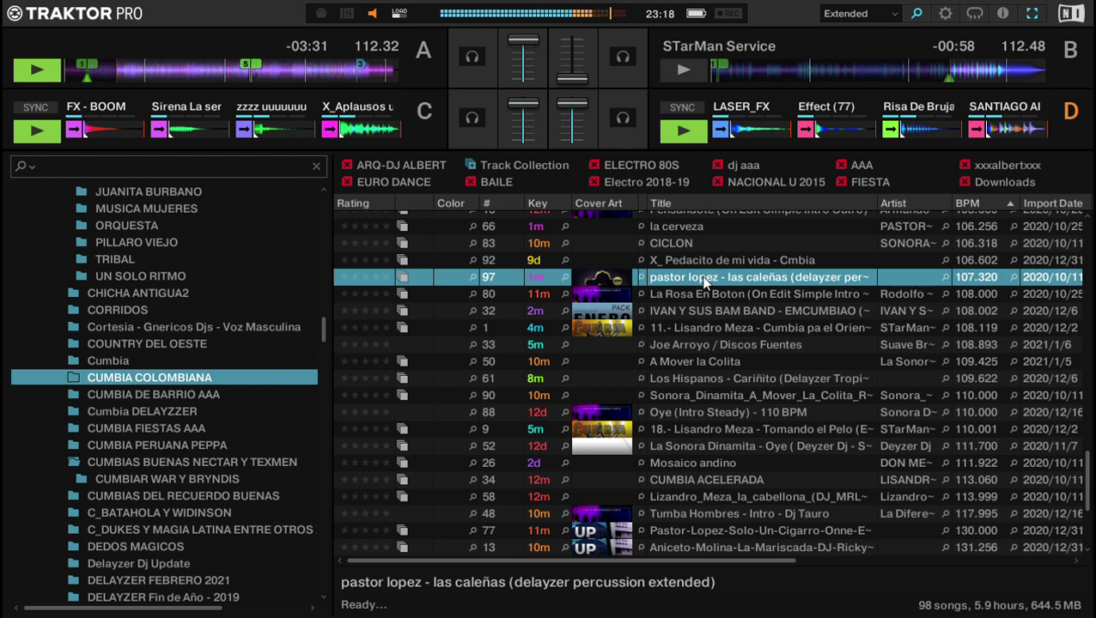
key("space")
key("ctrl+Right")
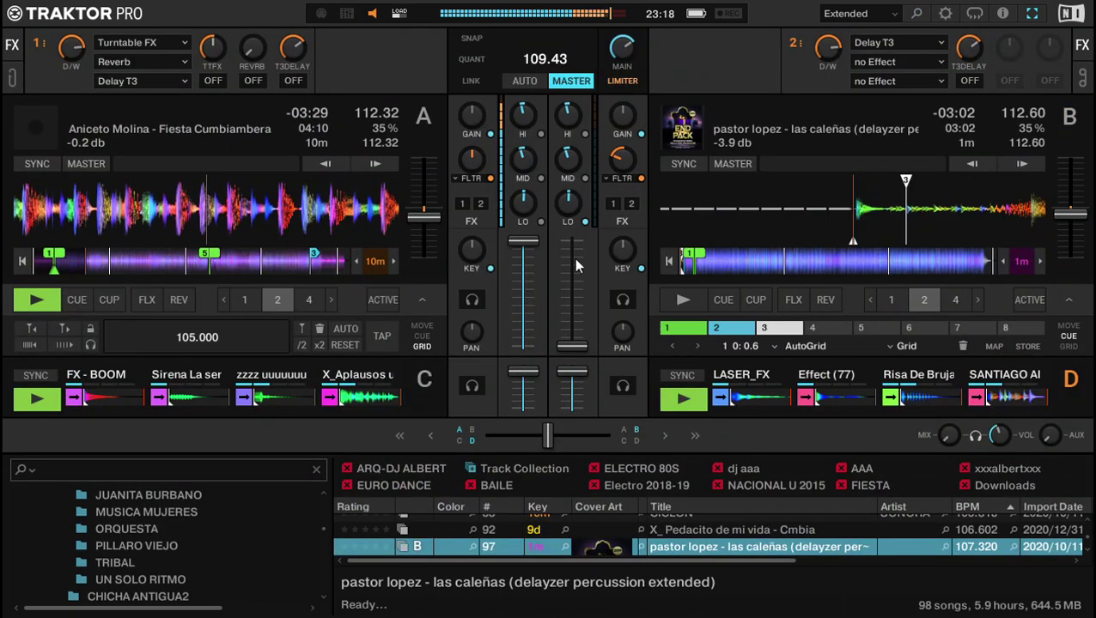
left_click(585, 222)
double_click(624, 164)
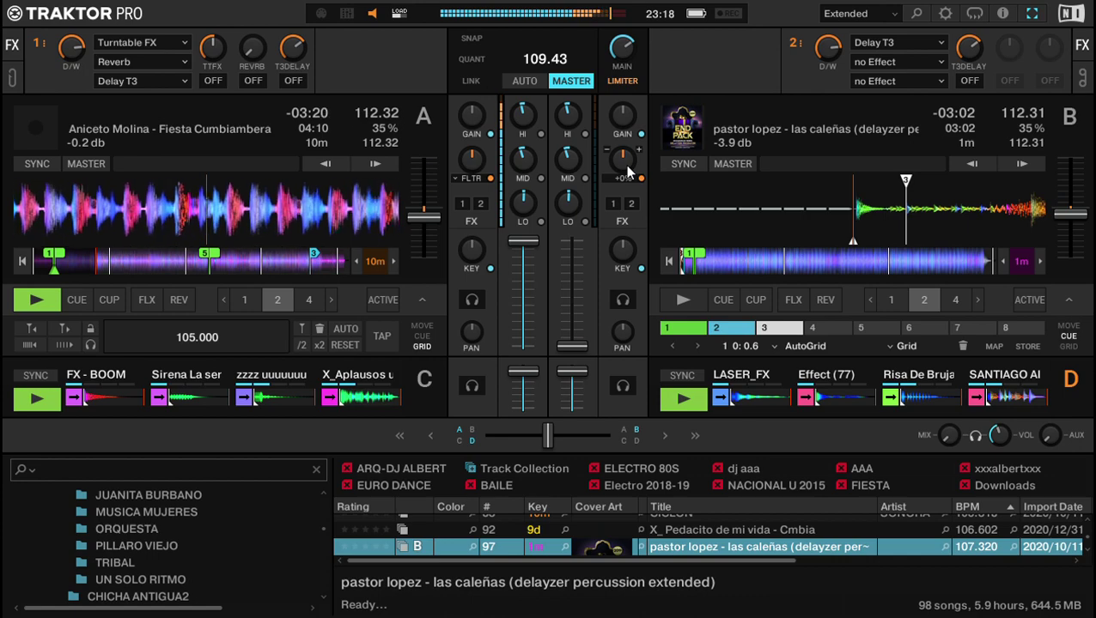
Try to load "La Rosa En Boton (On Edit Simple Intro Outro)" into deck A.
key("space")
key("Down")
scroll(703, 488, "up", 5)
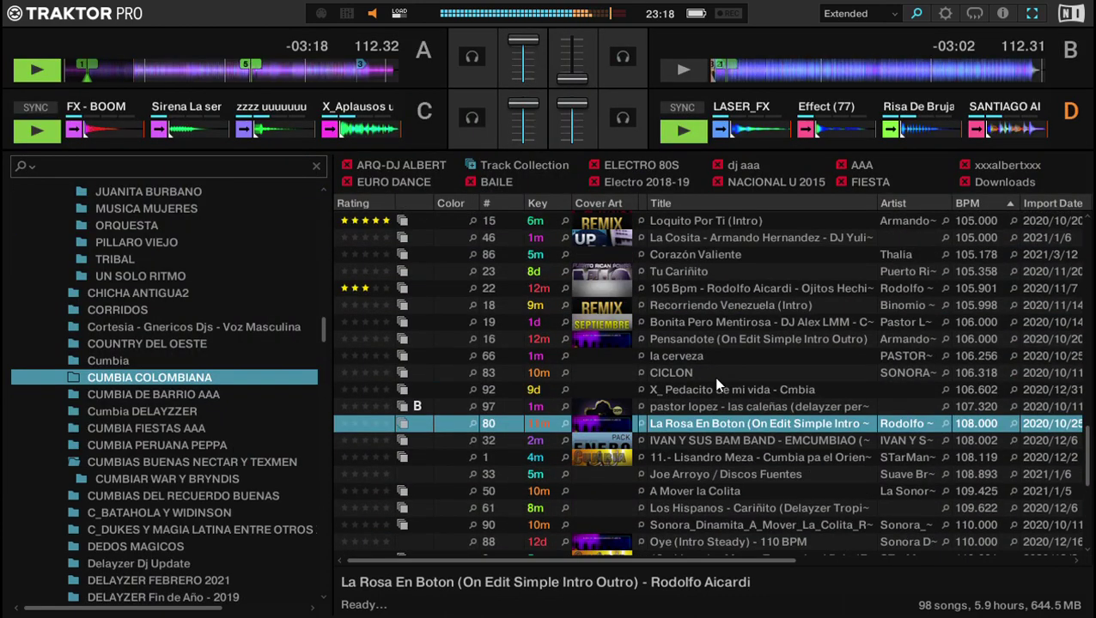
scroll(705, 306, "up", 1)
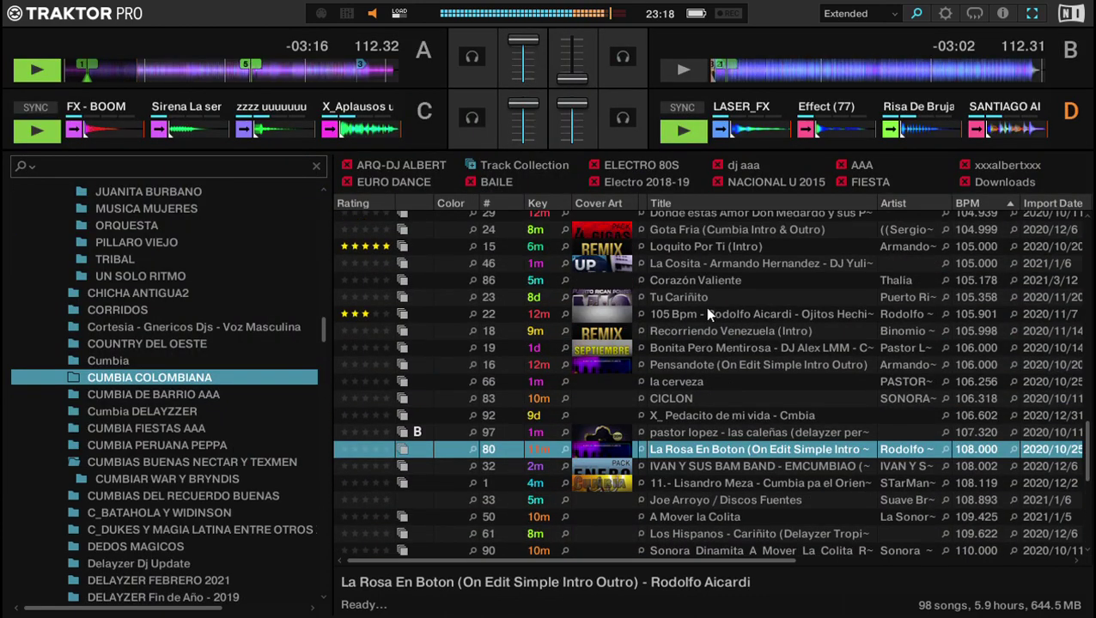
scroll(751, 353, "down", 1)
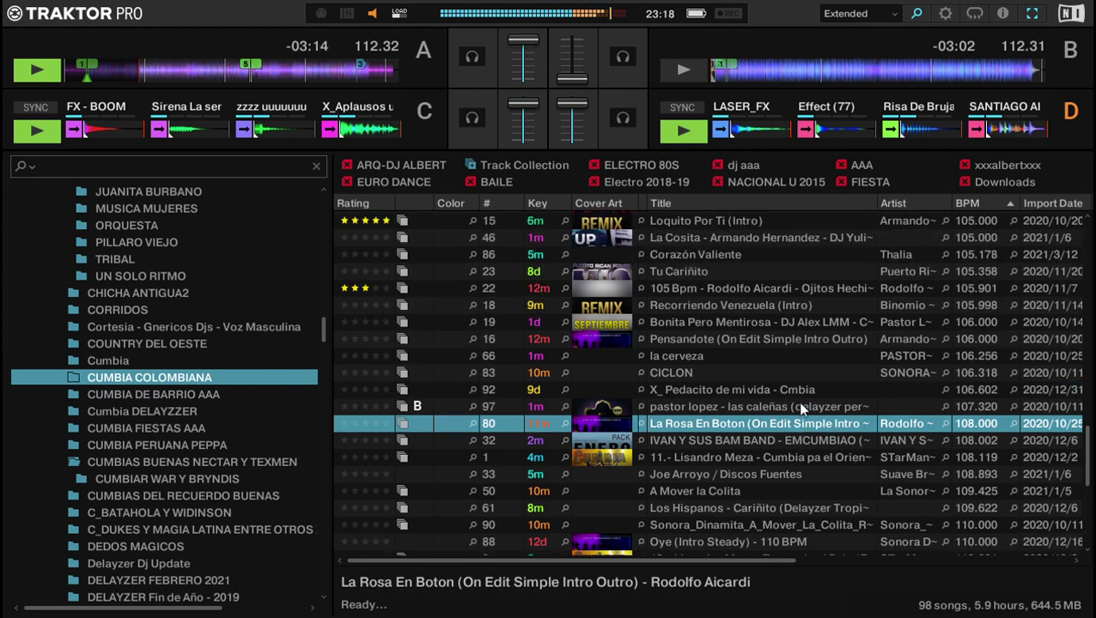
key("ctrl+Left")
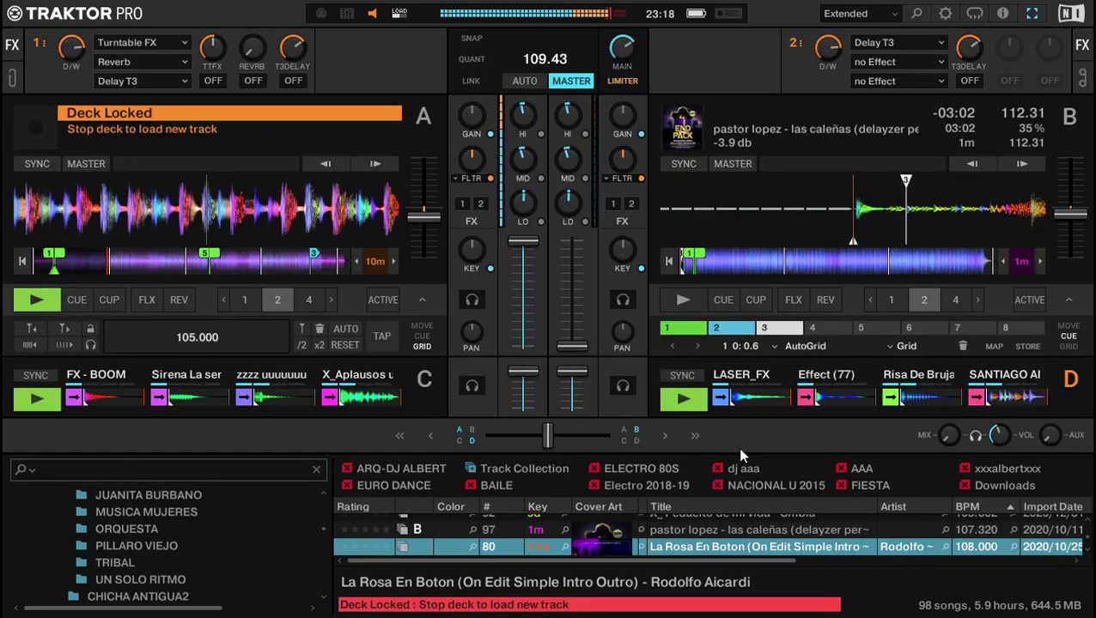
Remove deck B's hotcue 1 and activate a four-beat loop starting exactly on the beat at hotcue 2.
key("ctrl+plus")
key("ctrl+plus")
key("ctrl+plus")
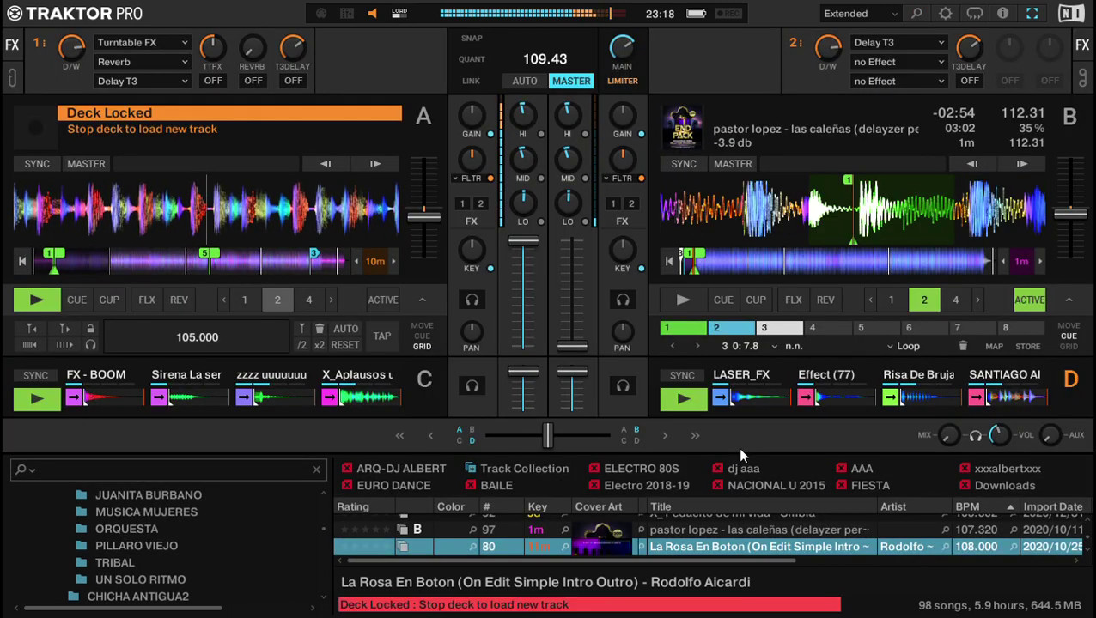
left_click_drag(943, 220, 838, 213)
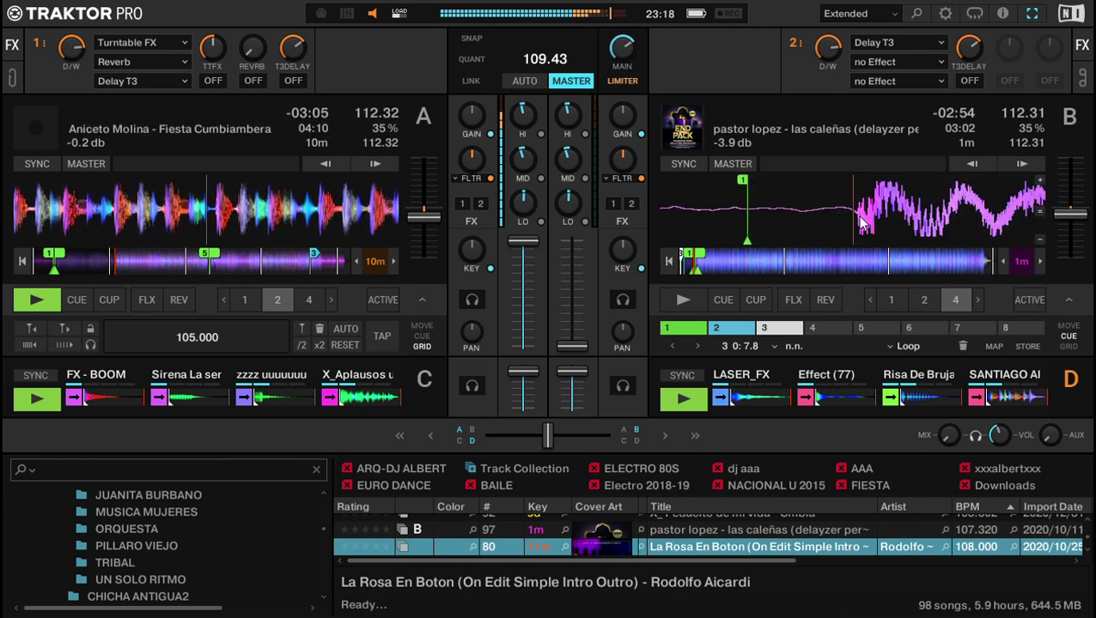
key("0")
key("shift+6")
key("Right")
key("0")
key("0")
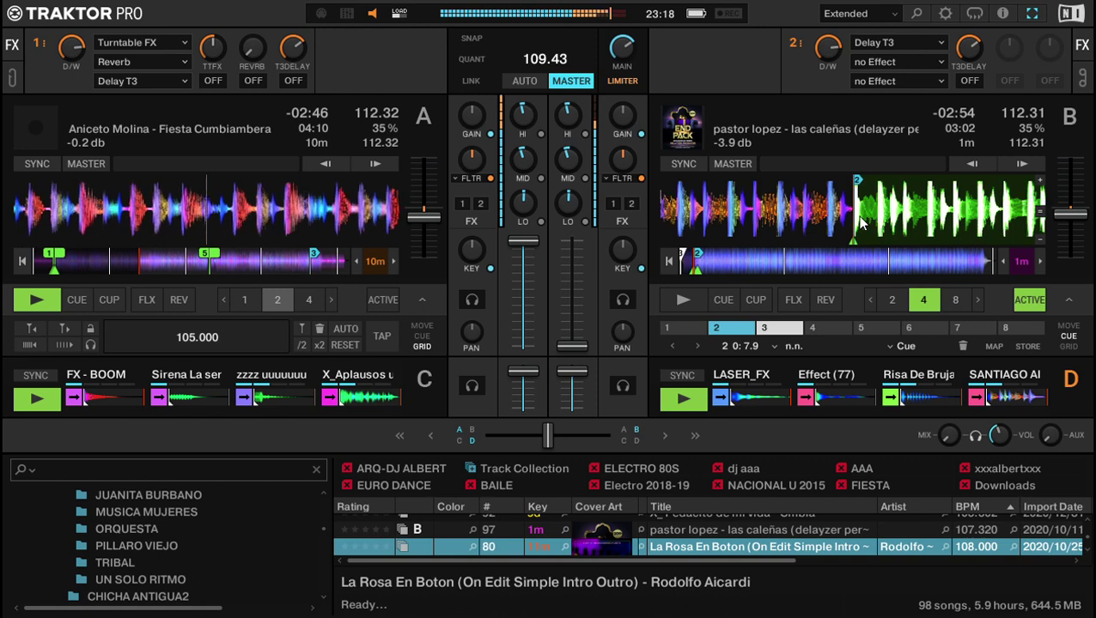
Transition to deck B by looping deck A for two beats at hotcue 5, starting las caleñas and swapping the channel volumes.
left_click_drag(566, 343, 566, 305)
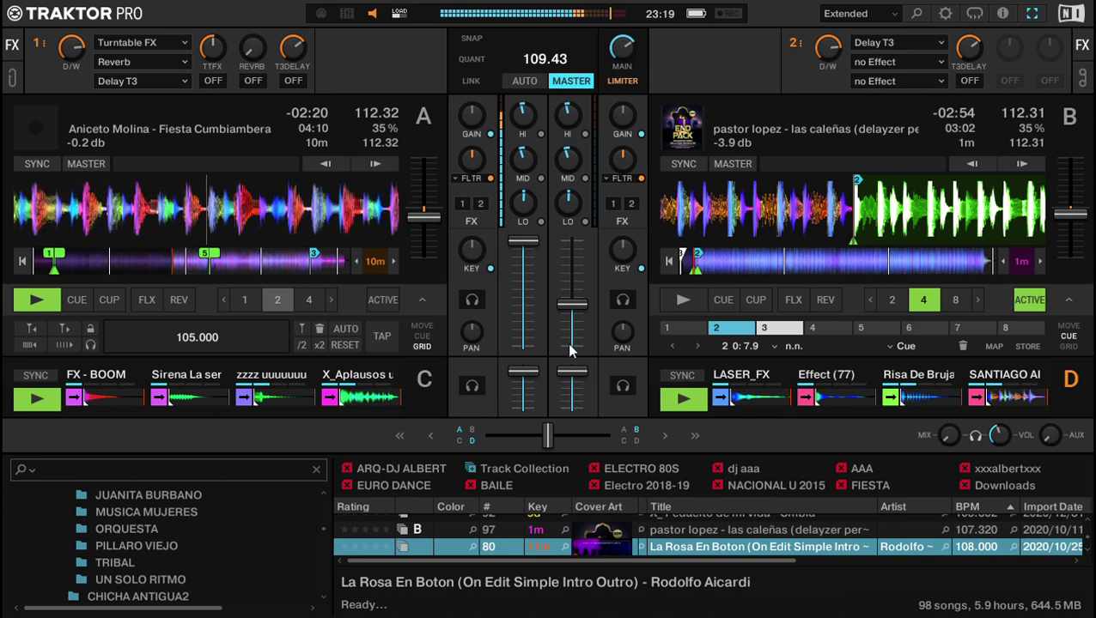
left_click(386, 302)
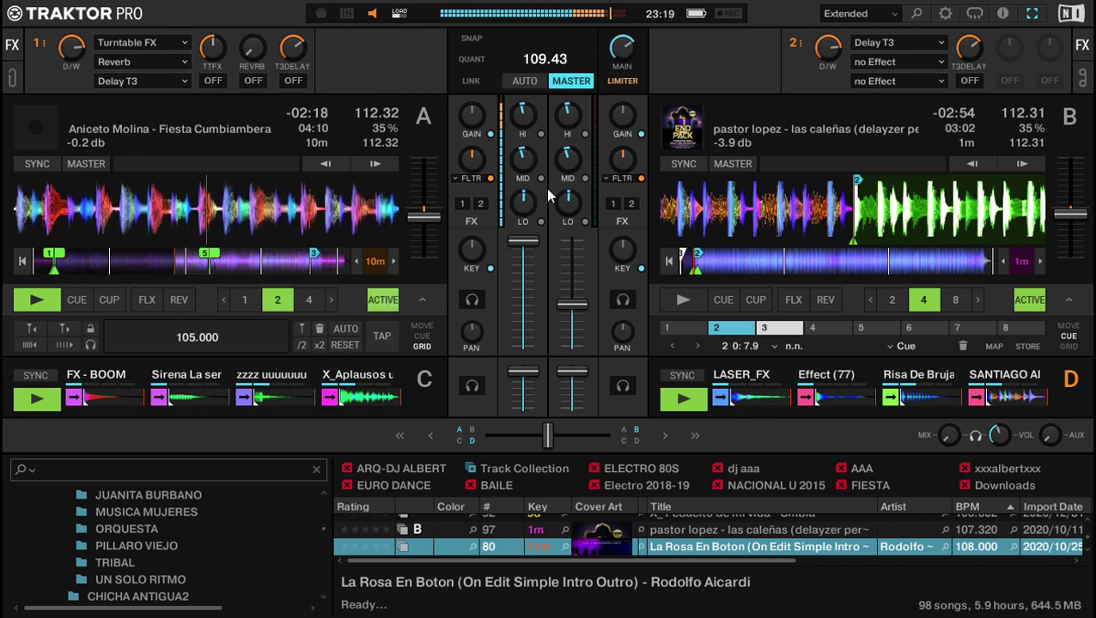
mouse_move(887, 405)
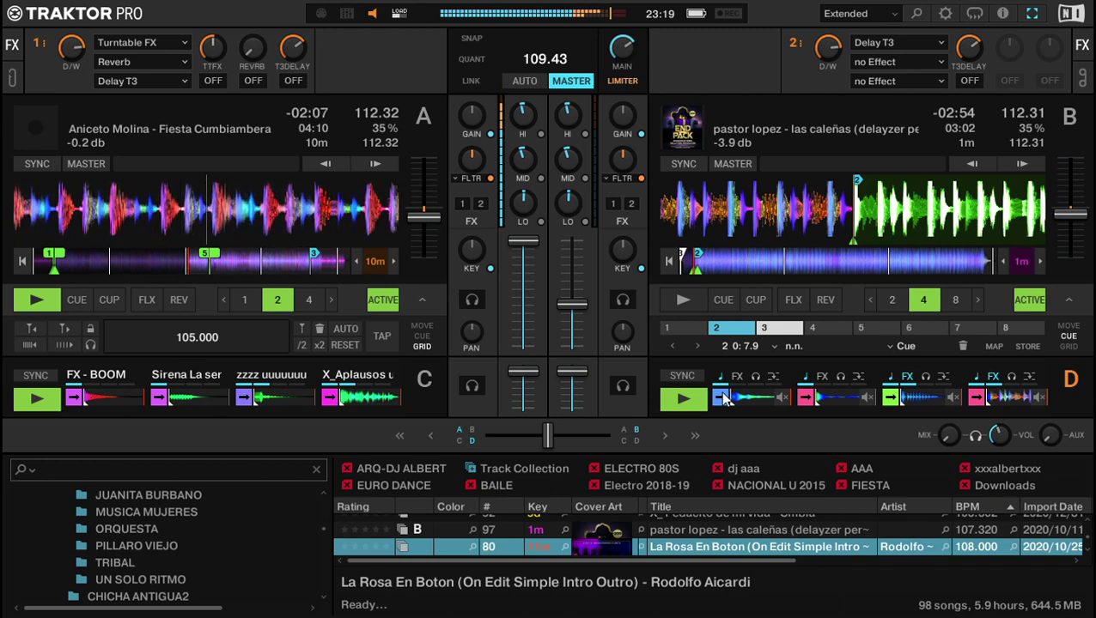
key("k")
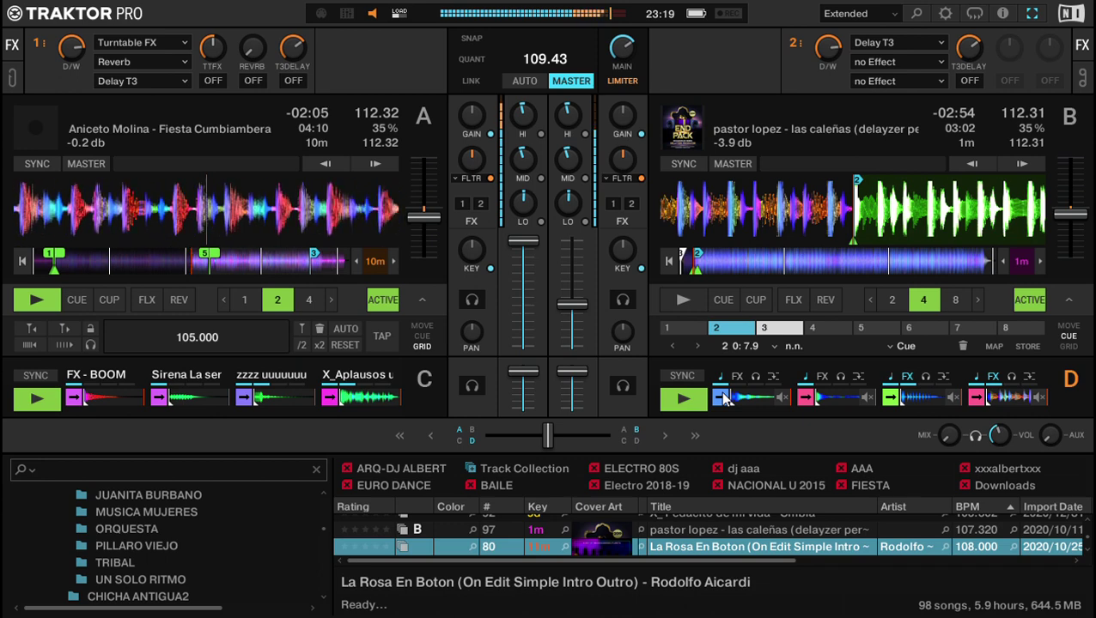
key("l")
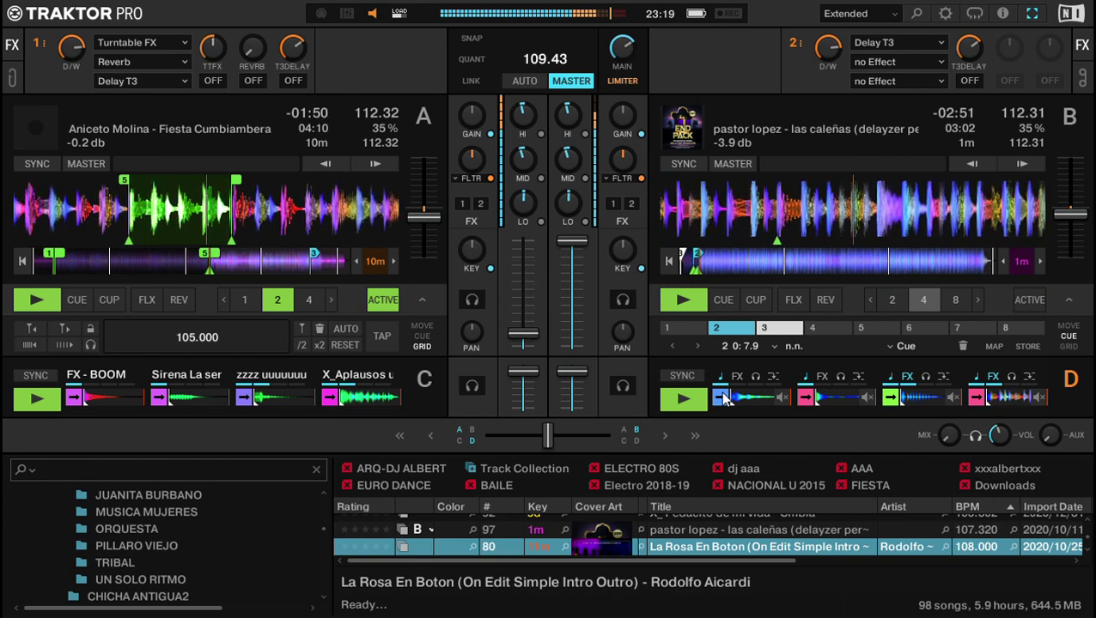
Look through the BPM-sorted CUMBIA COLOMBIANA tracks for one to follow las caleñas on deck A.
left_click(916, 14)
left_click(901, 244)
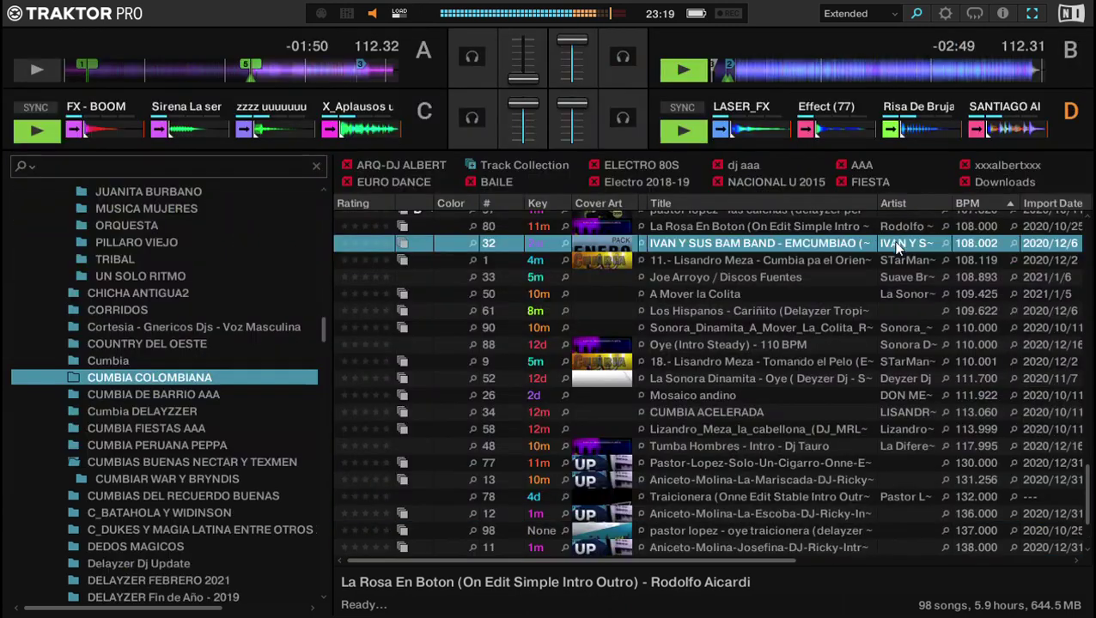
scroll(715, 293, "up", 2)
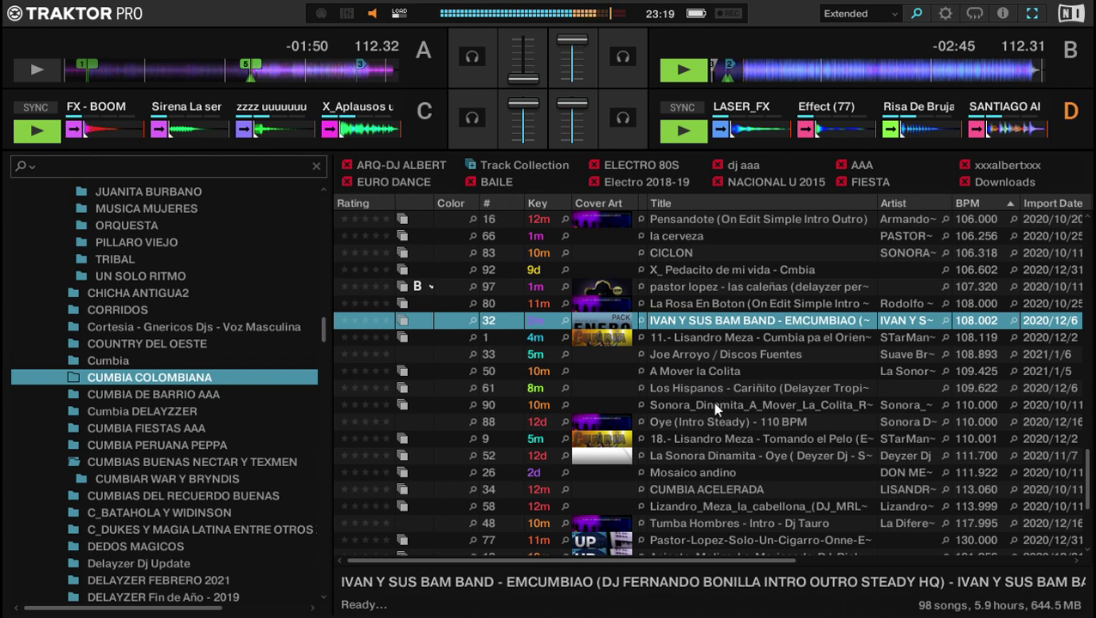
scroll(731, 422, "down", 1)
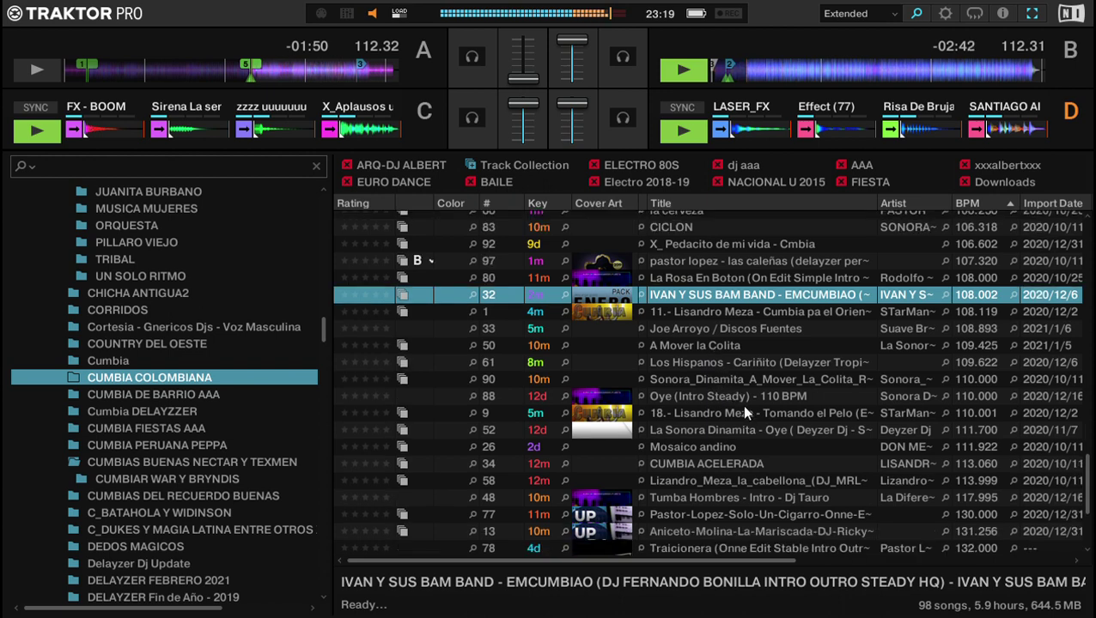
scroll(738, 407, "down", 1)
scroll(734, 402, "up", 7)
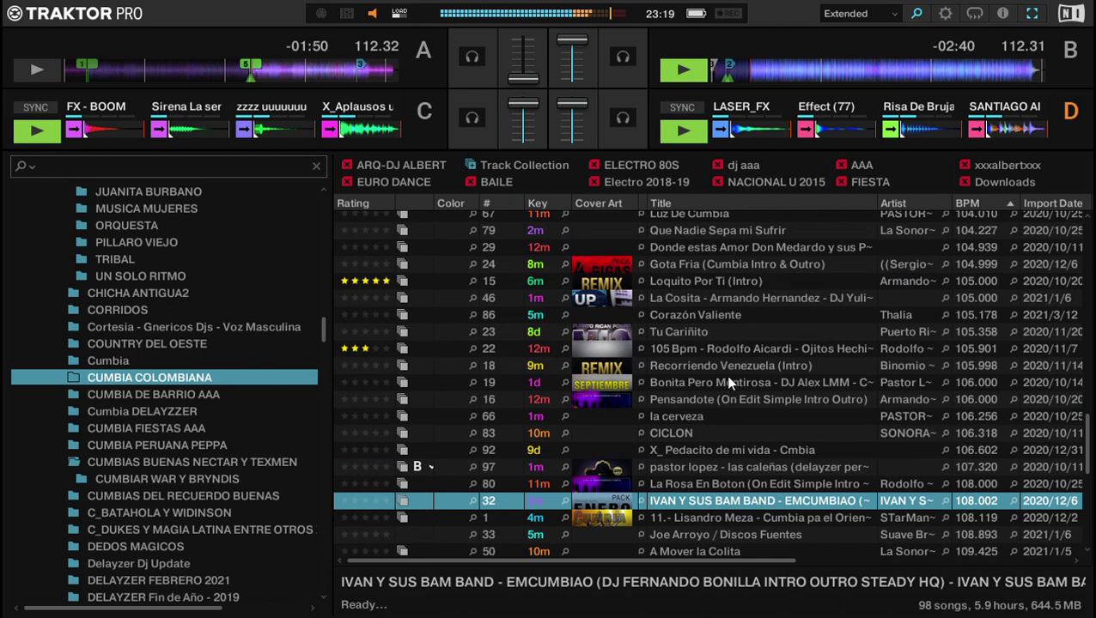
scroll(729, 366, "up", 3)
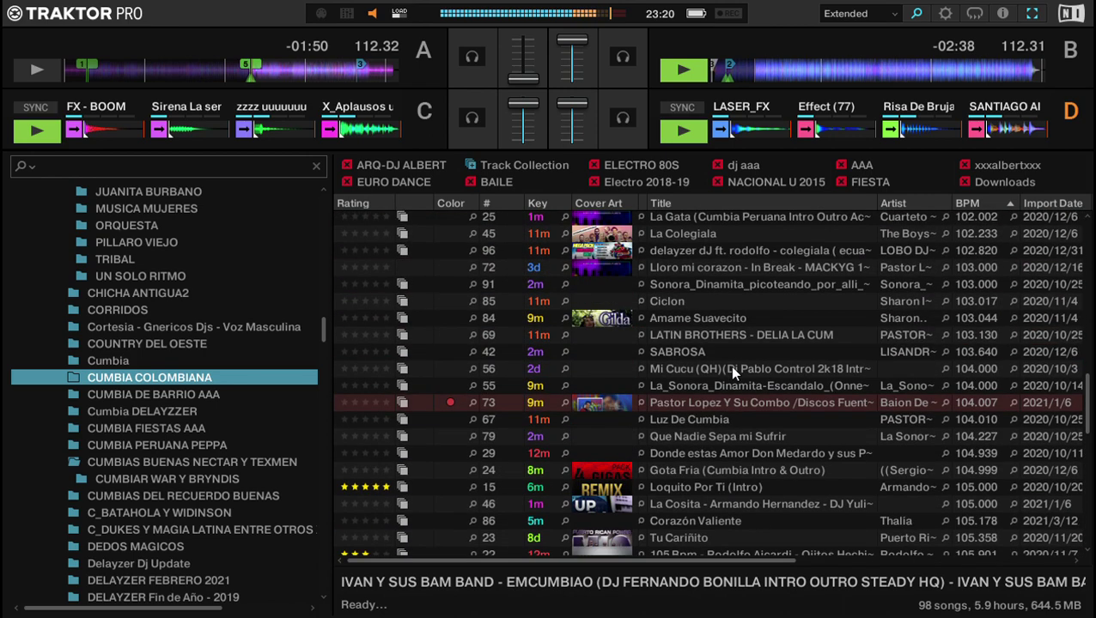
scroll(747, 369, "down", 6)
scroll(760, 367, "down", 9)
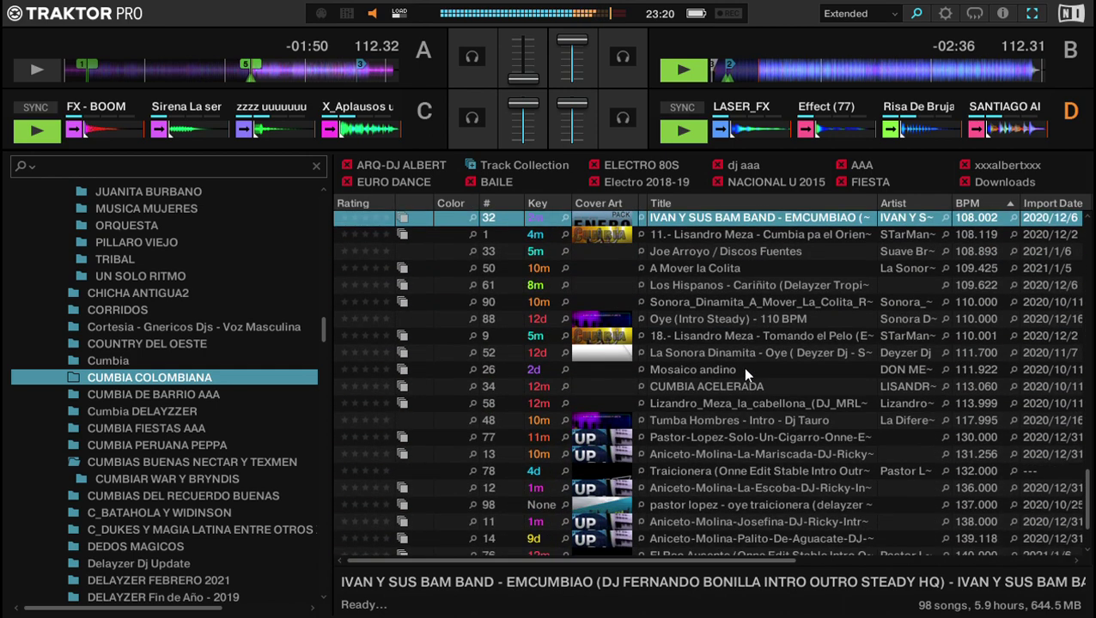
scroll(707, 361, "up", 2)
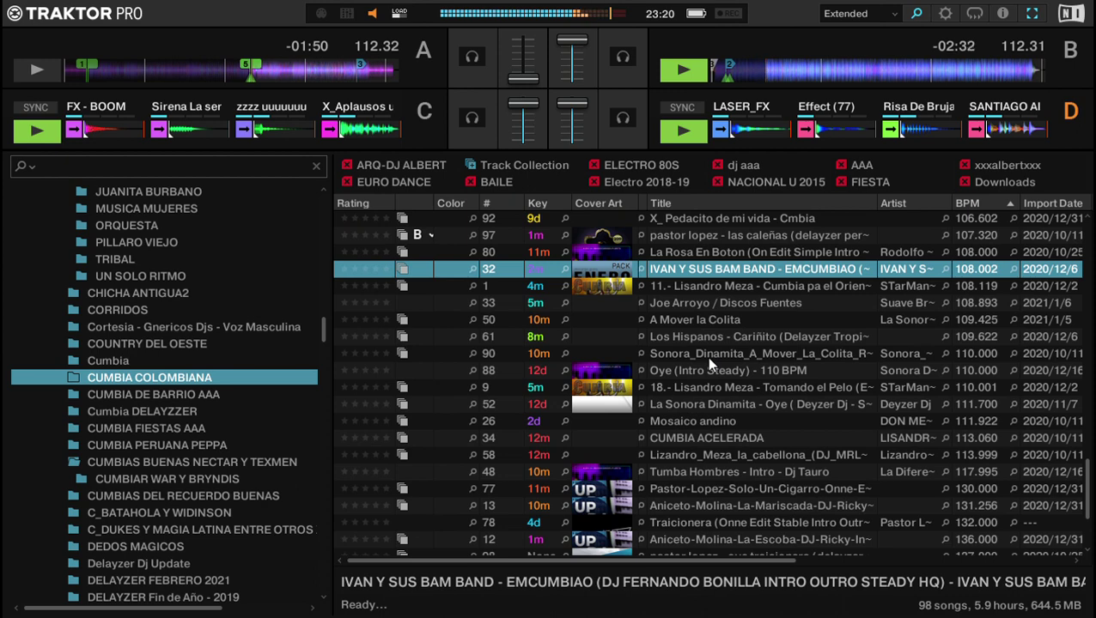
scroll(709, 365, "down", 2)
scroll(738, 416, "down", 2)
scroll(735, 421, "up", 10)
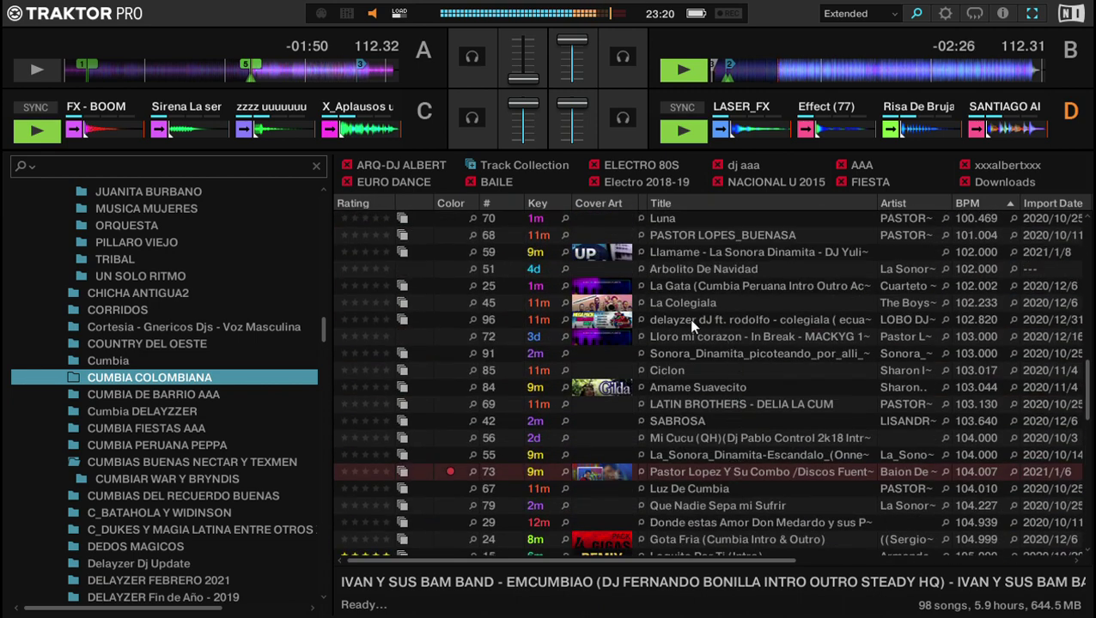
scroll(714, 321, "up", 6)
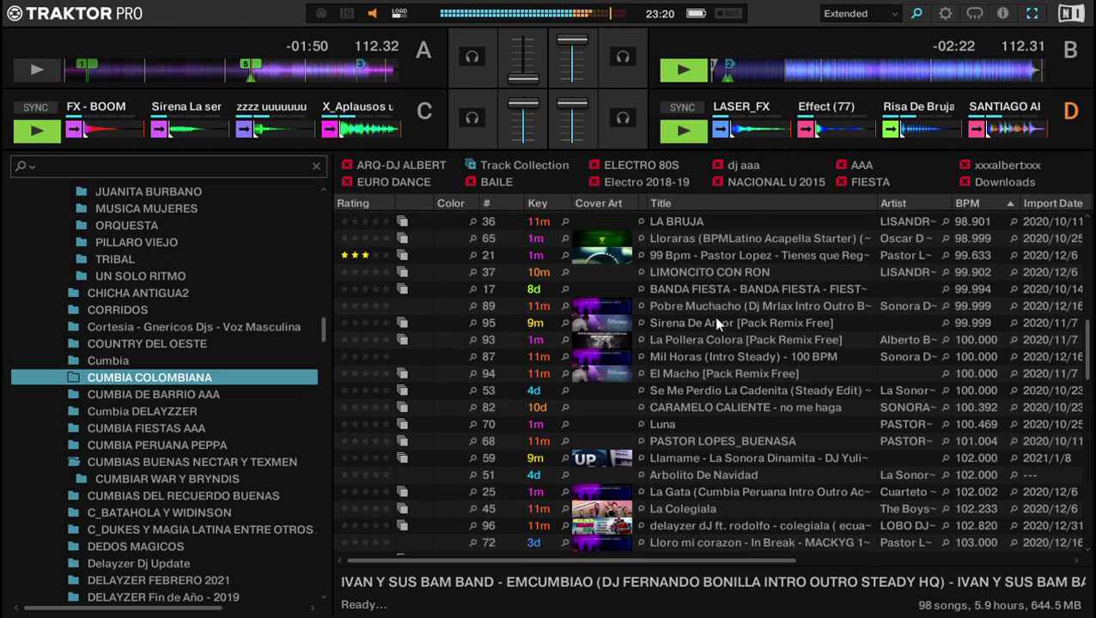
scroll(715, 320, "up", 4)
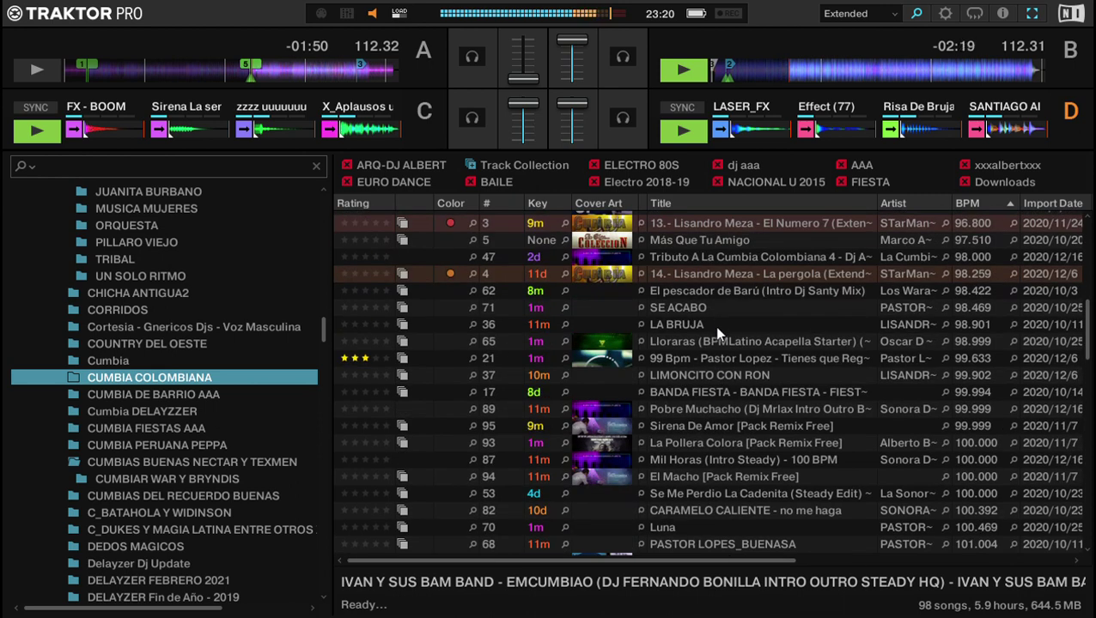
scroll(717, 342, "down", 3)
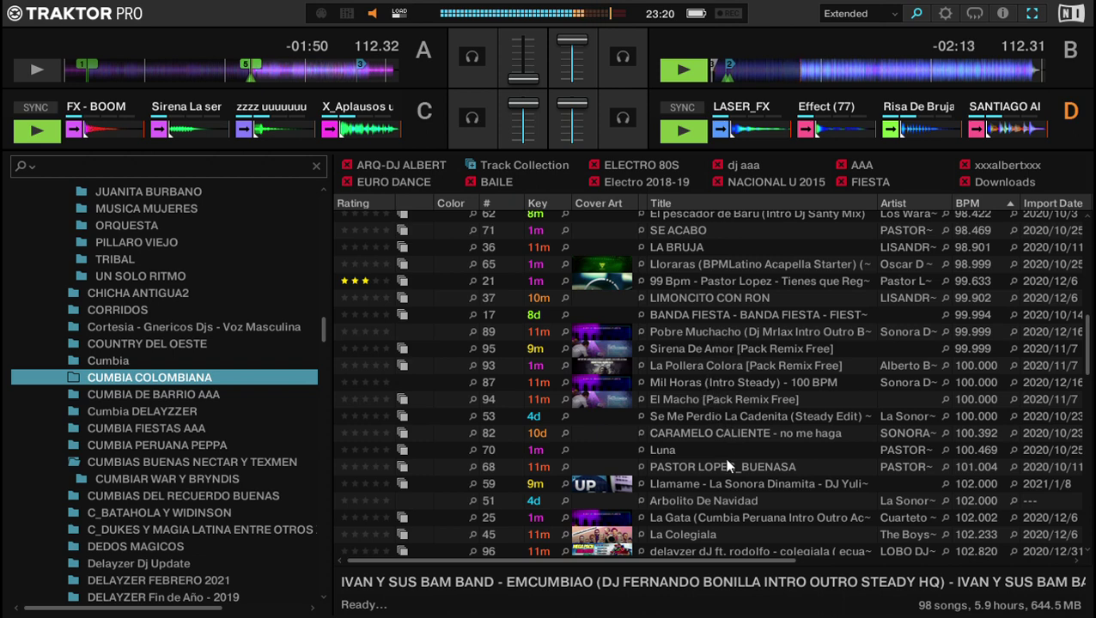
scroll(745, 471, "down", 1)
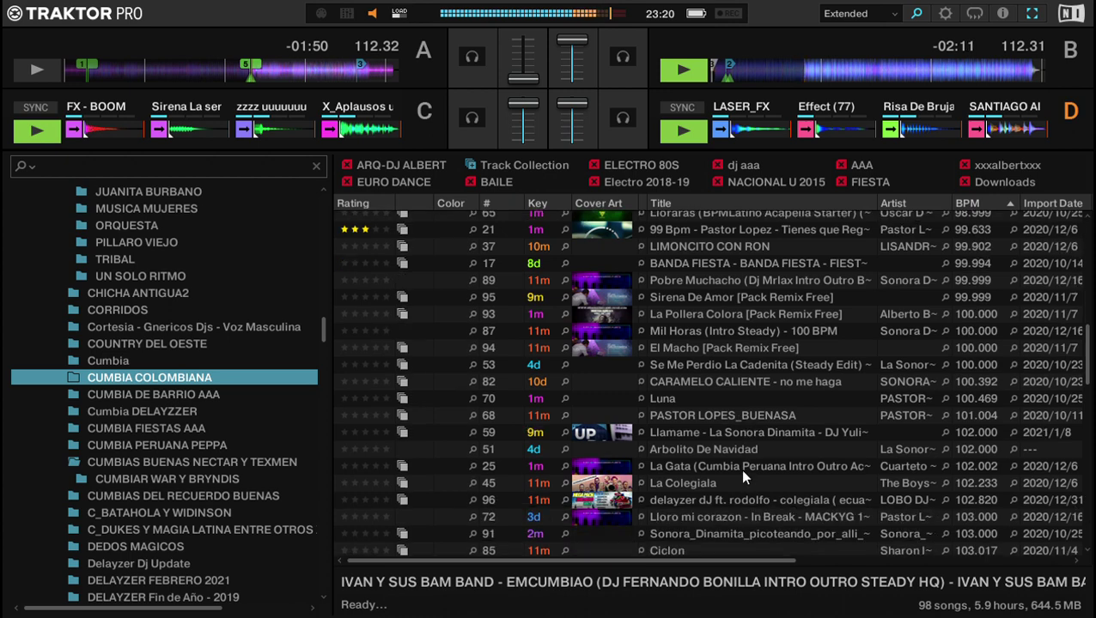
Load "105 Bpm - Rodolfo Aicardi - Ojitos Hechiceros" into deck A and cue it at its two-beat loop on hotcue 1.
left_click(722, 470)
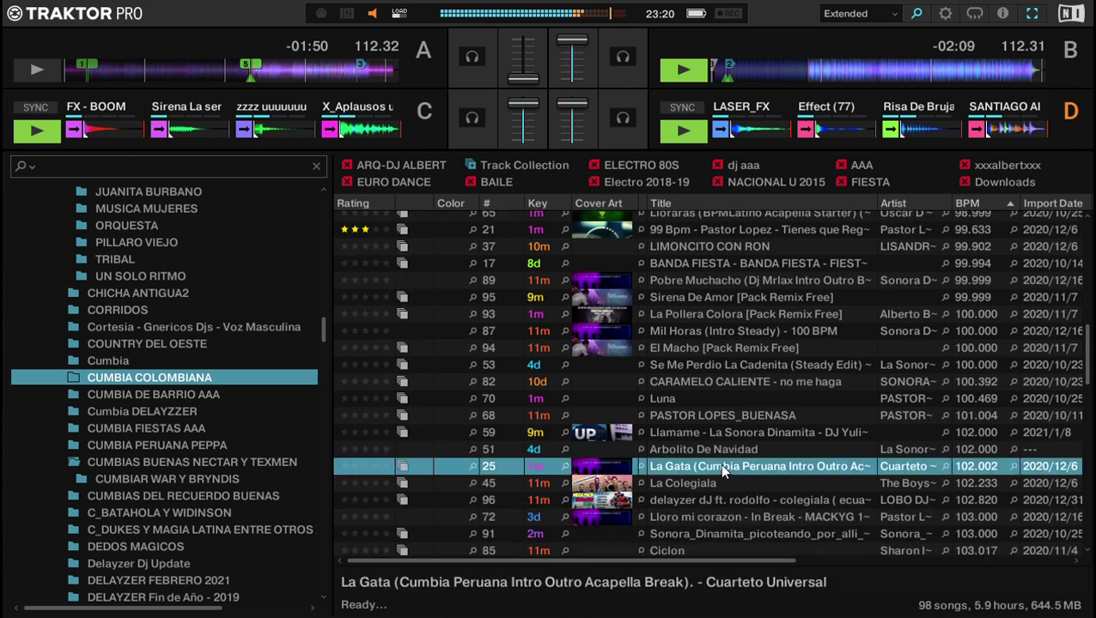
key("Down")
key("Down")
key("Down")
scroll(722, 469, "down", 1)
scroll(722, 446, "down", 3)
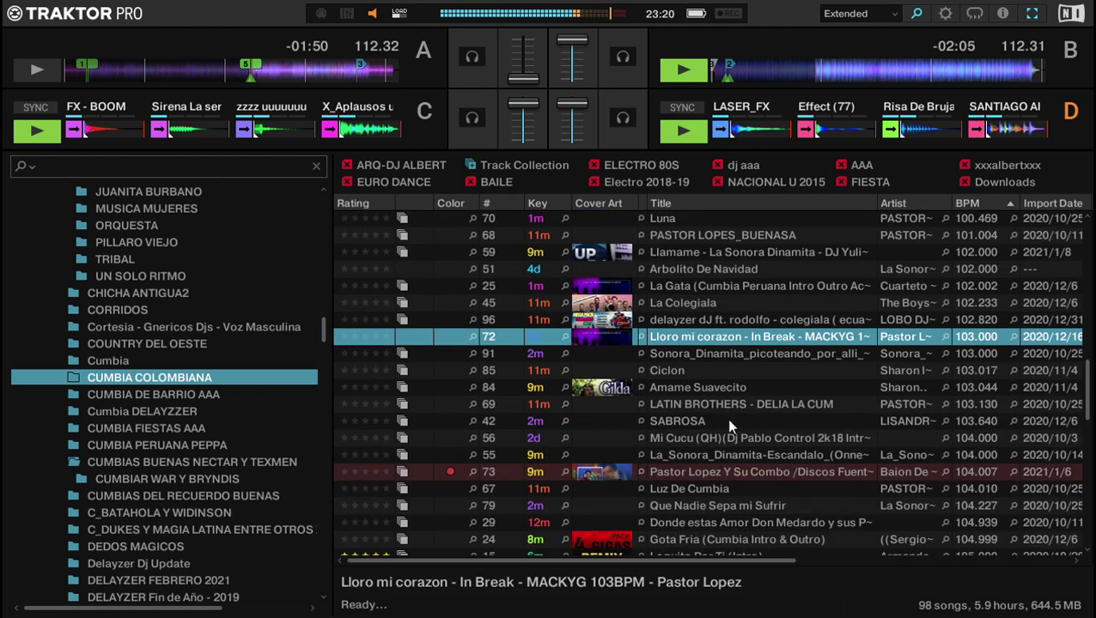
scroll(722, 453, "down", 3)
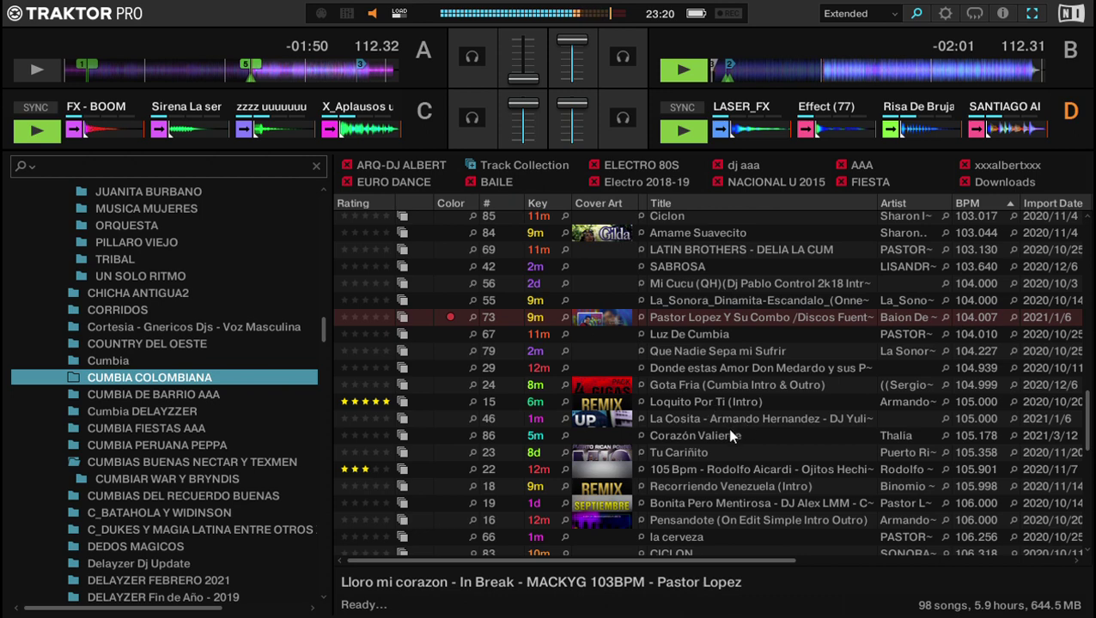
scroll(729, 462, "down", 1)
left_click(747, 444)
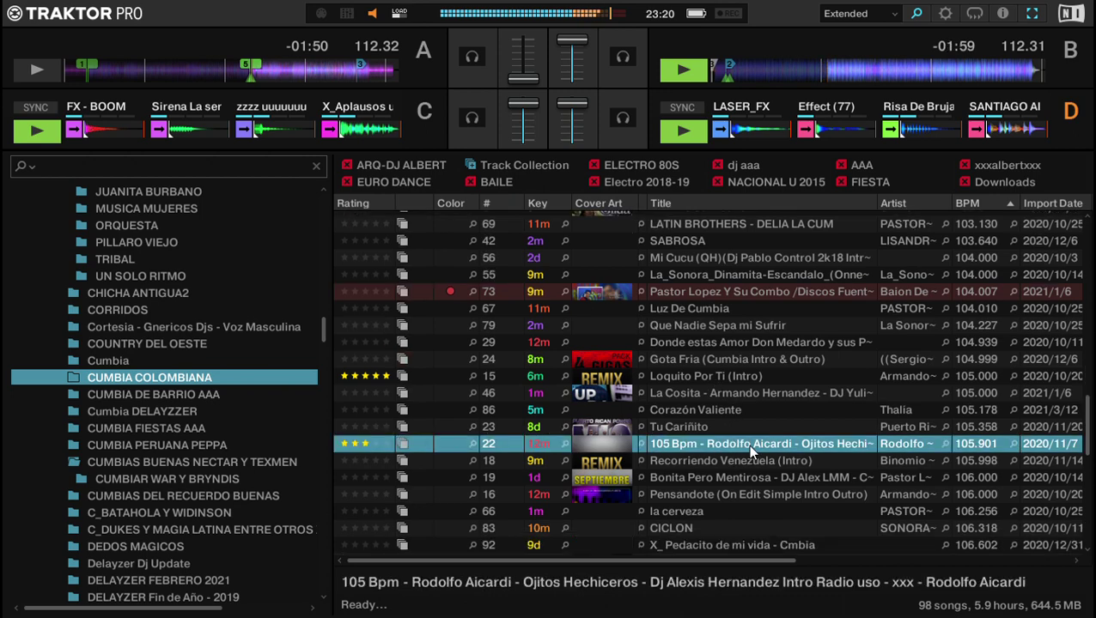
double_click(747, 444)
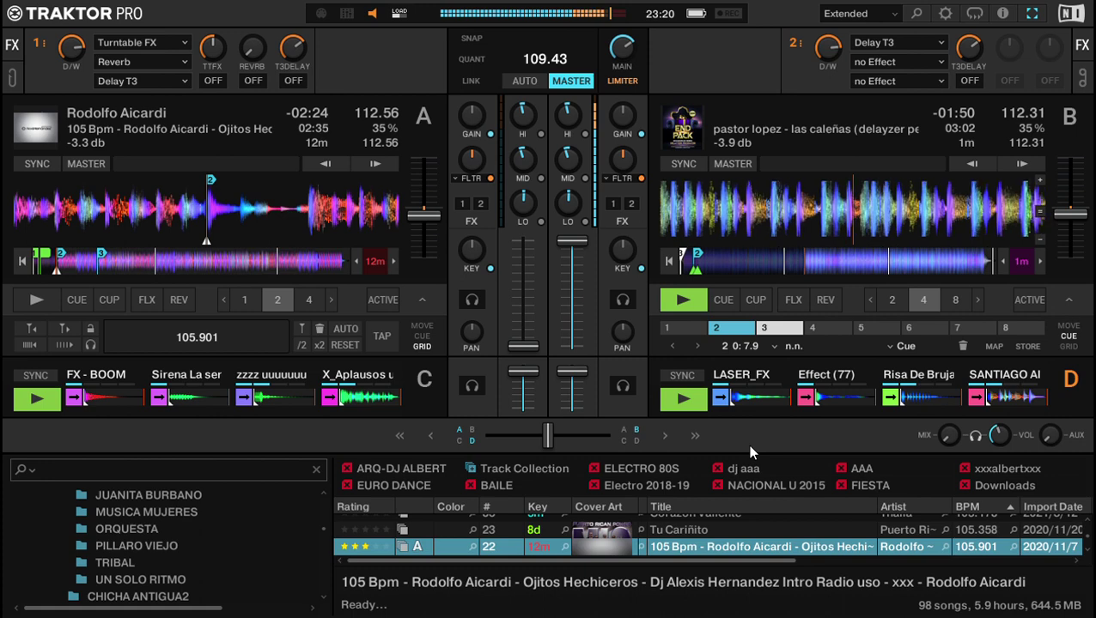
key("1")
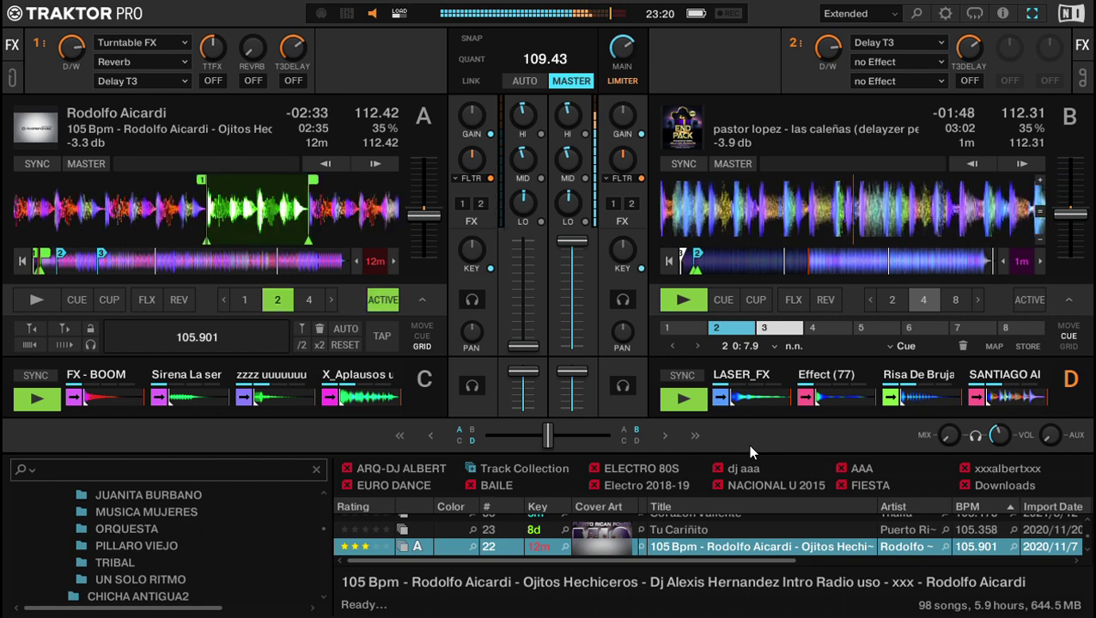
key("c")
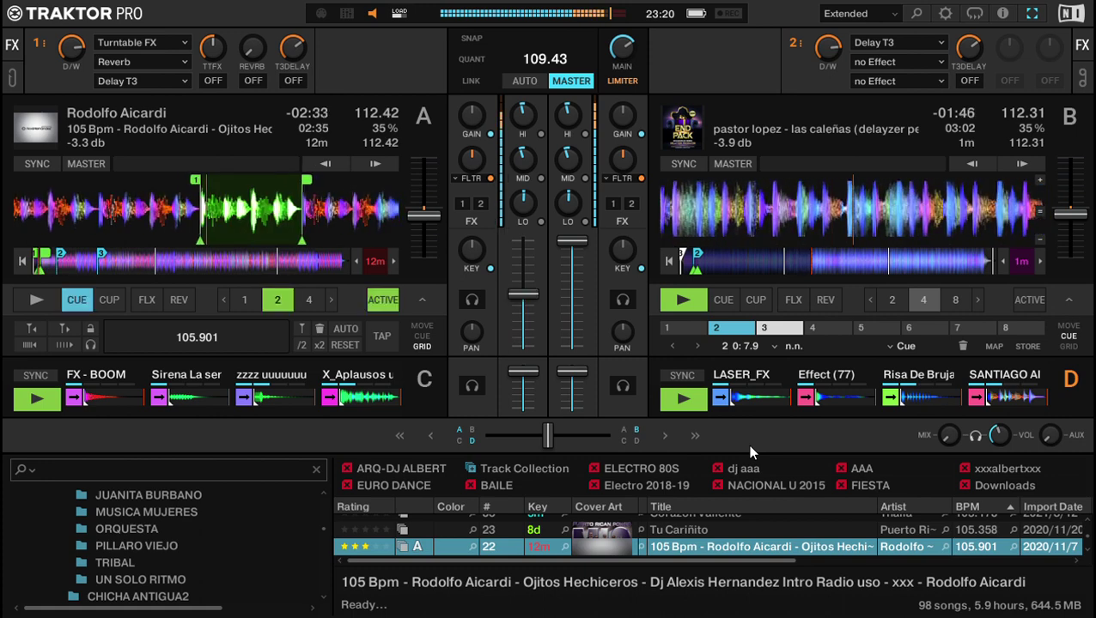
Raise deck A's channel volume to full and activate a four-beat loop on las caleñas in deck B.
key("l")
key("l")
key("l")
key("l")
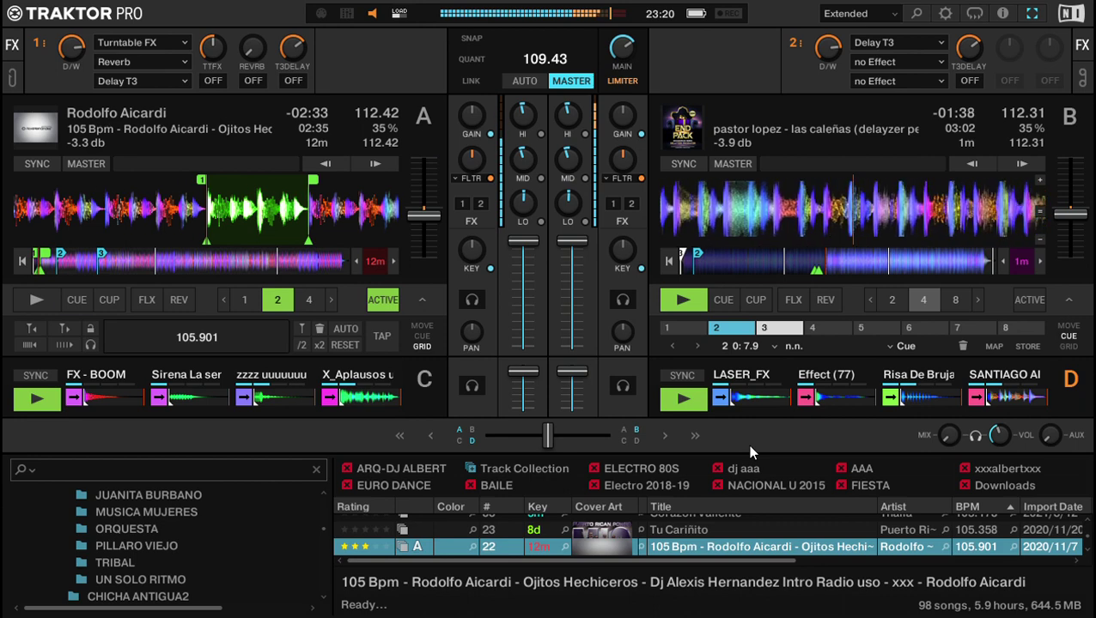
key("l")
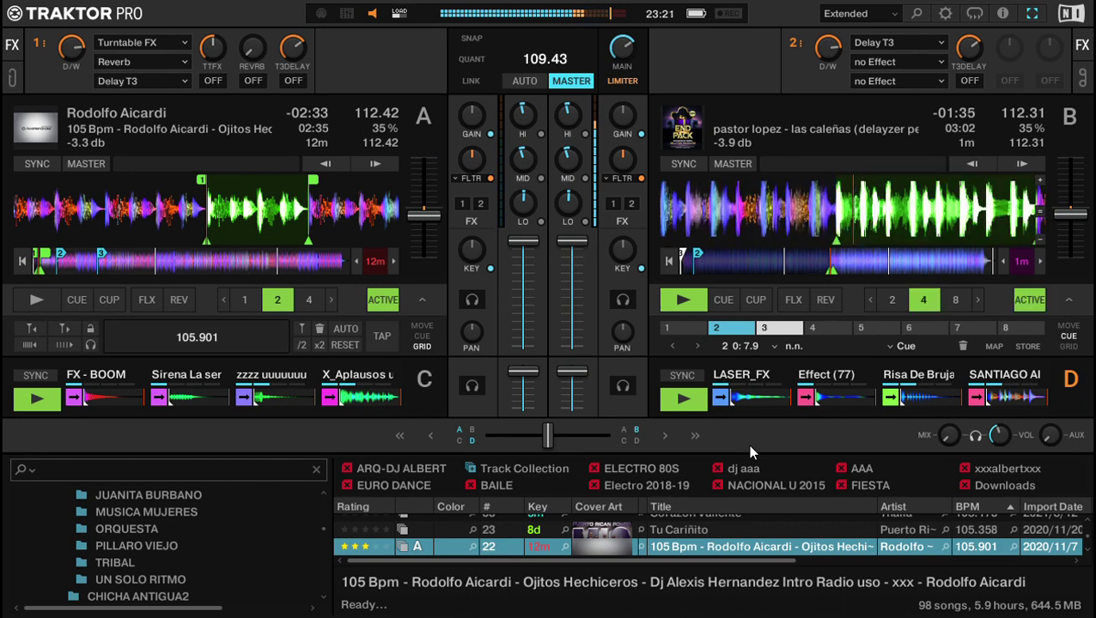
key("l")
key("l")
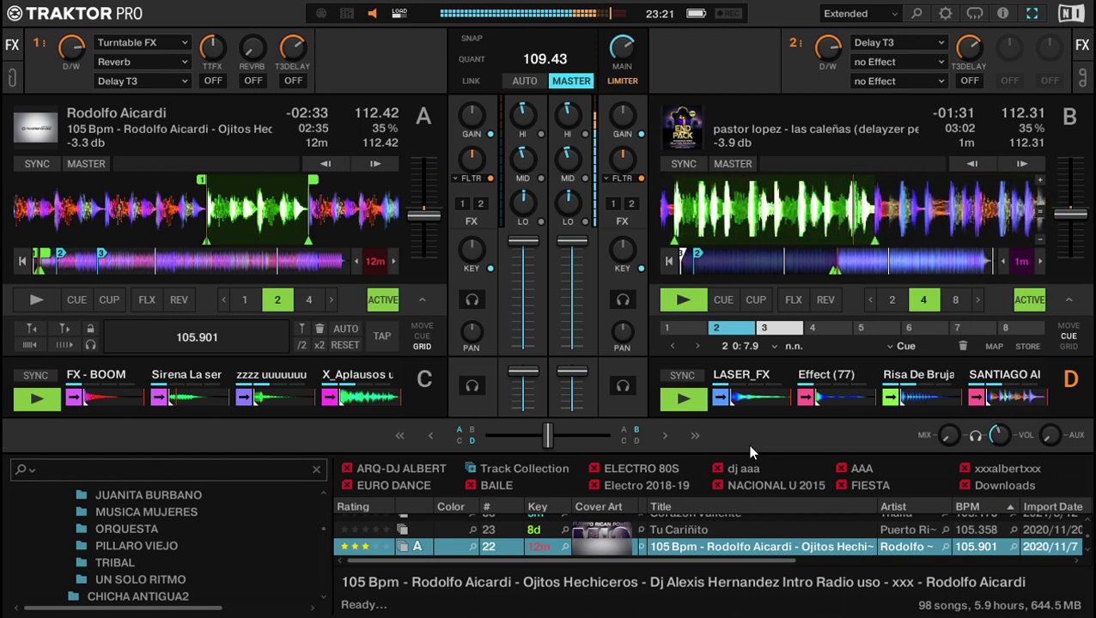
Transition to deck A by starting Ojitos Hechiceros, releasing its loop, fading out deck B and stopping it.
key("a")
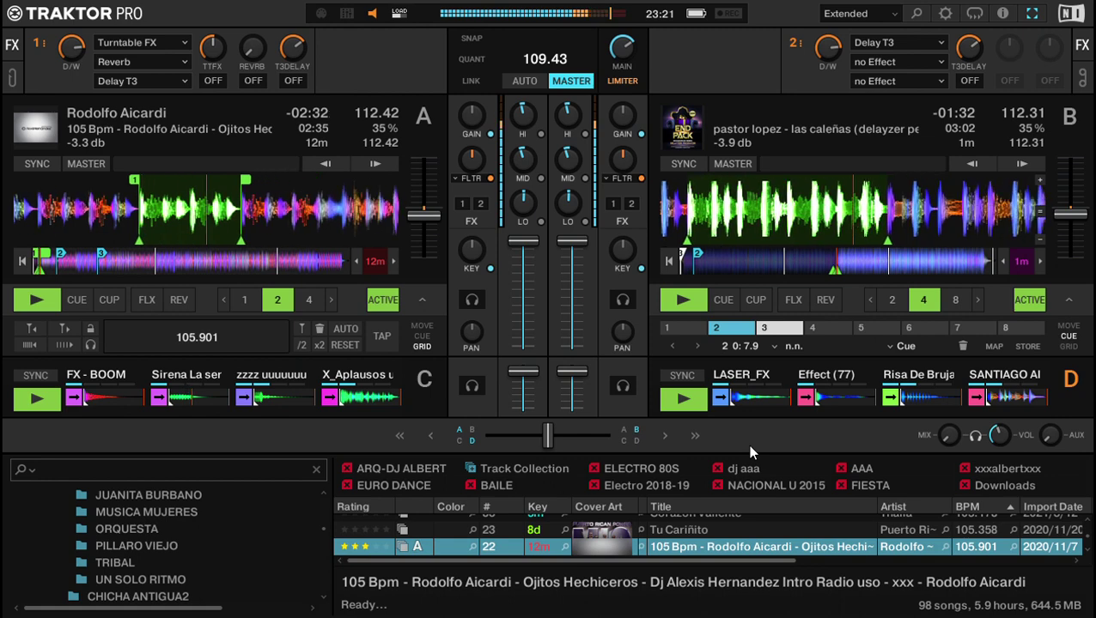
key("l")
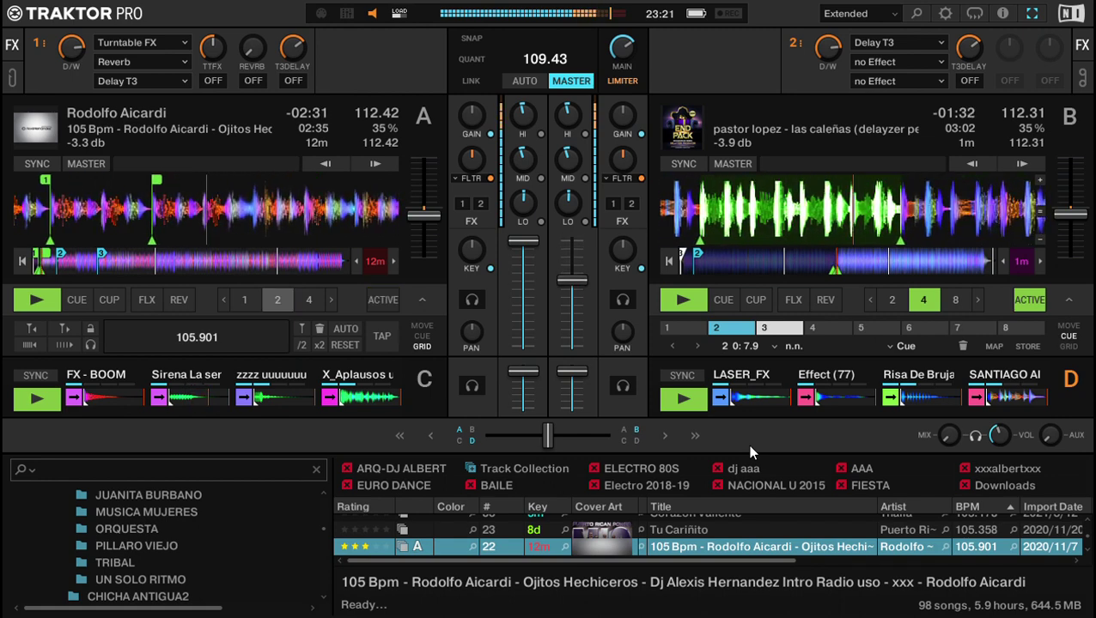
key("k")
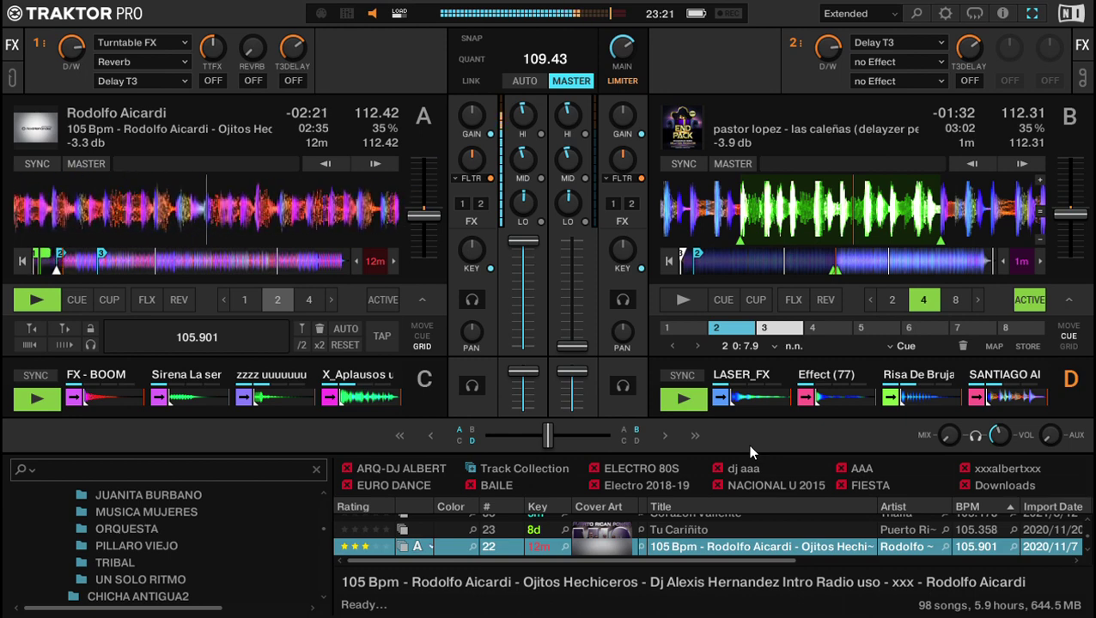
Load "la cerveza" from the CUMBIA COLOMBIANA list into deck B.
key("space")
key("Down")
key("Down")
key("Down")
key("Down")
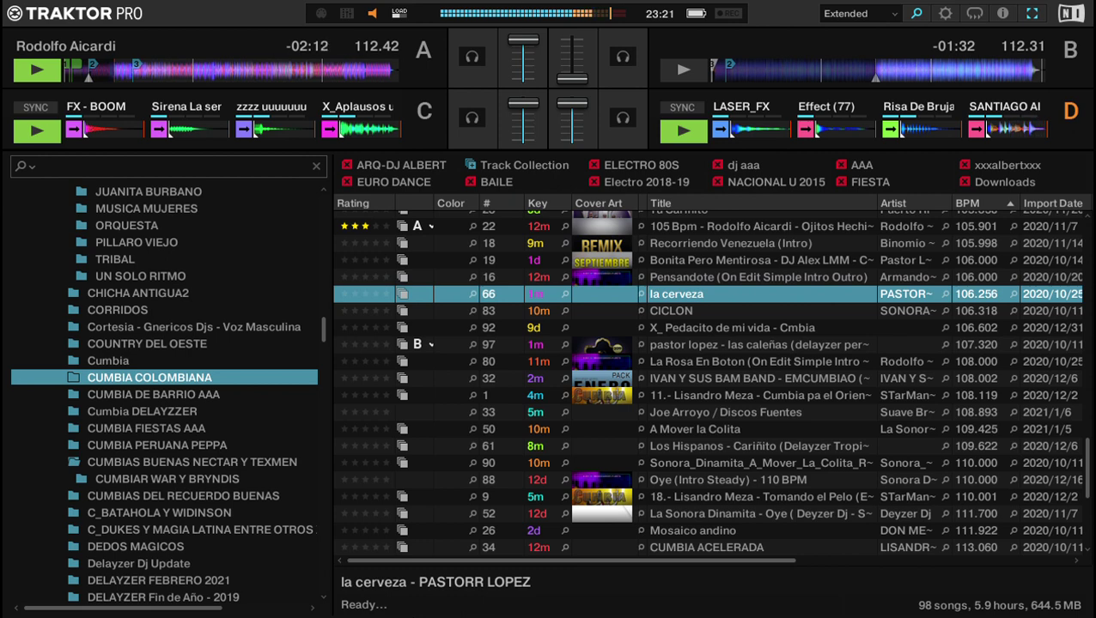
key("ctrl+Right")
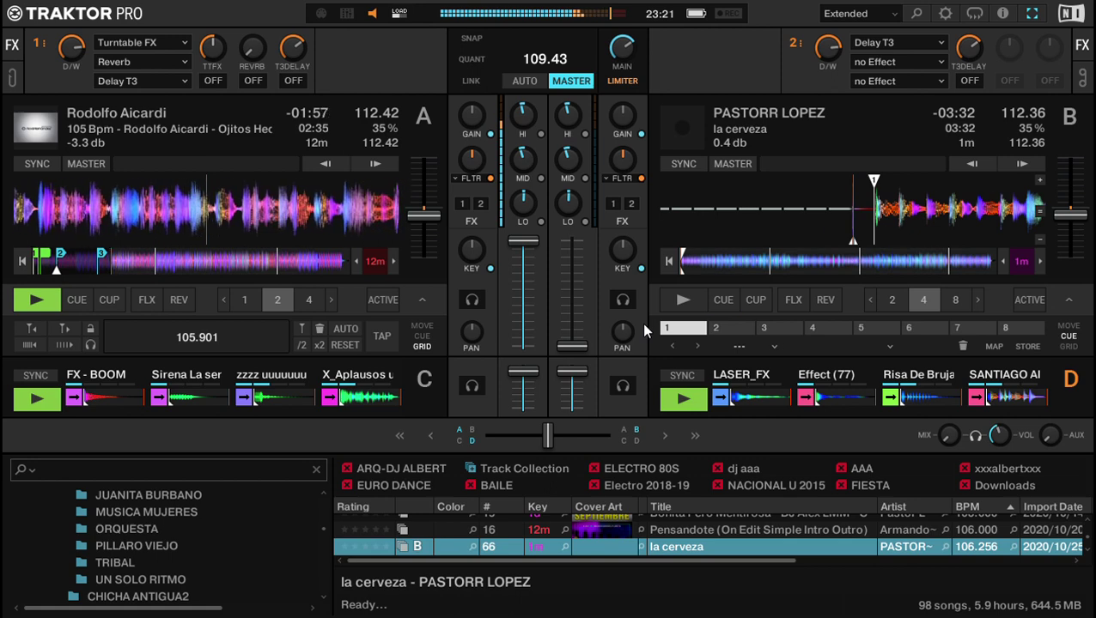
Raise deck B's volume about halfway and replace its AutoGrid hotcue 1 with a two-beat loop at the start of la cerveza.
key("6")
key("k")
key("k")
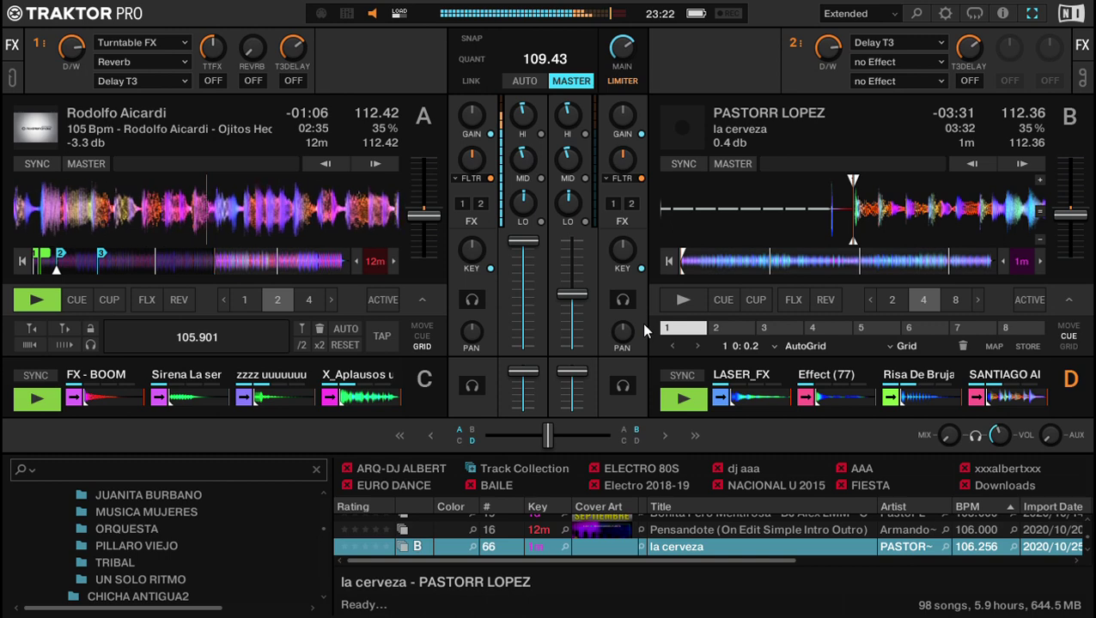
key("4")
key("2")
key("shift+6")
key("6")
key("j")
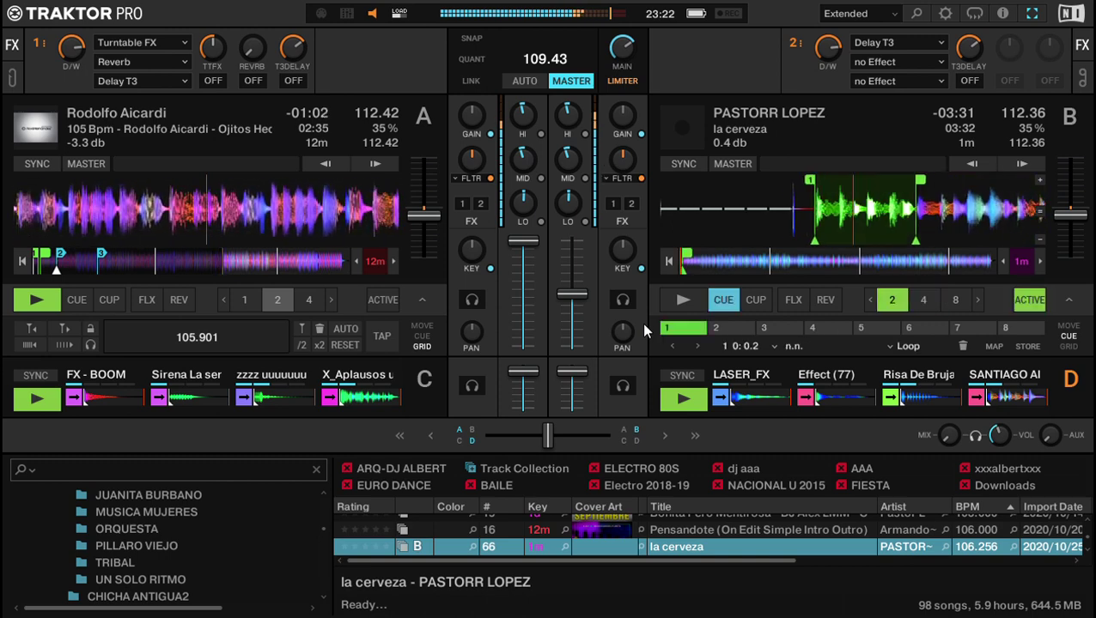
Transition to deck B by starting la cerveza, swapping the channel volumes, releasing its loop and stopping deck A.
key("k")
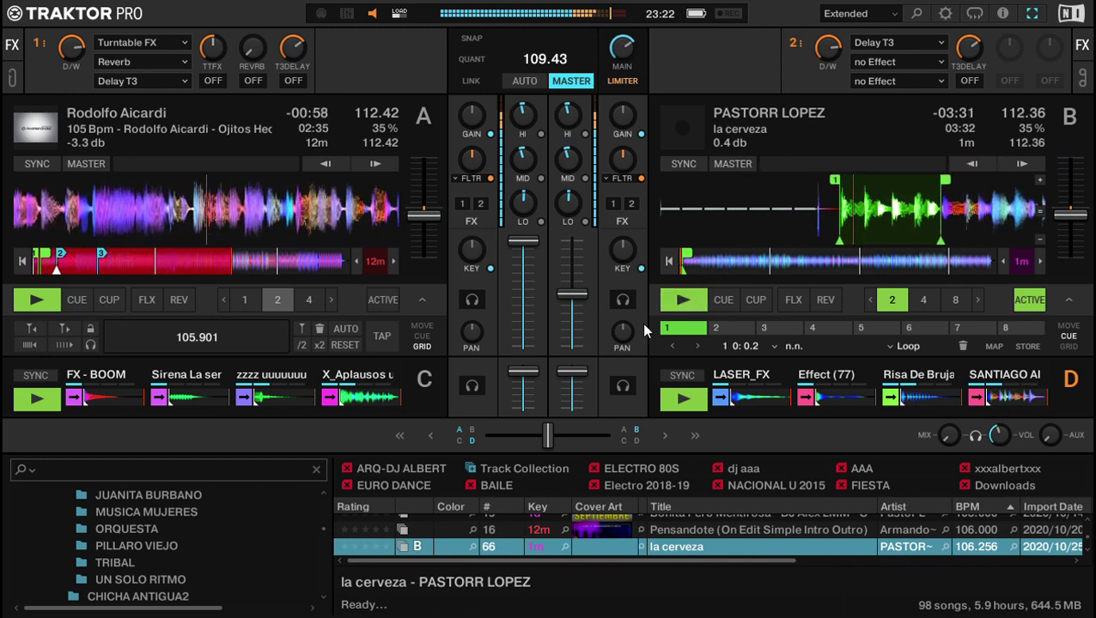
key("Page_Up")
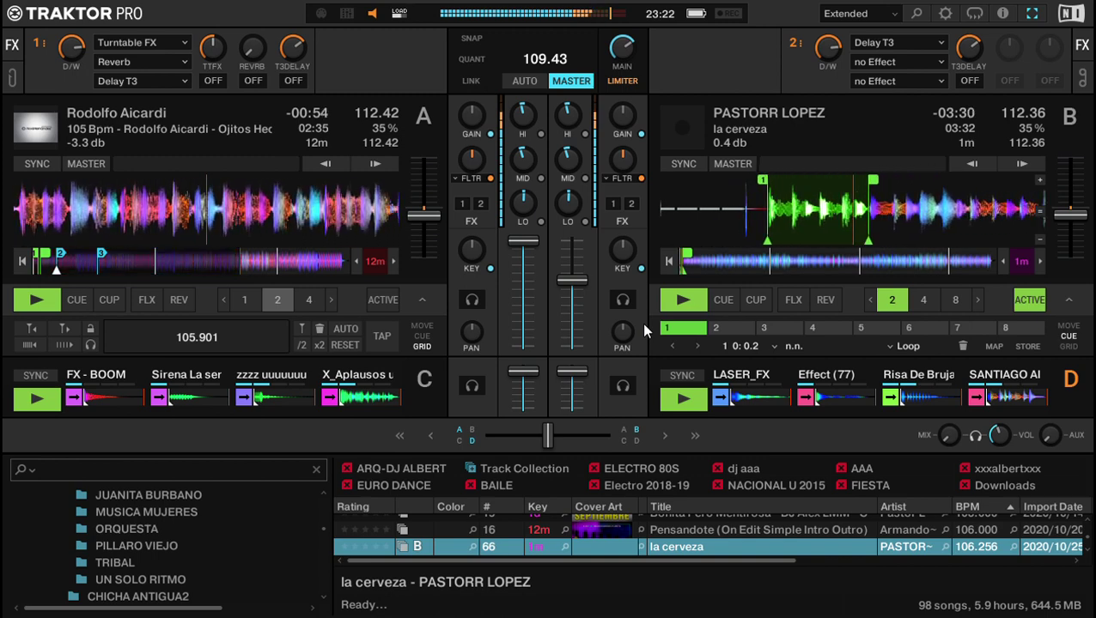
key("Left")
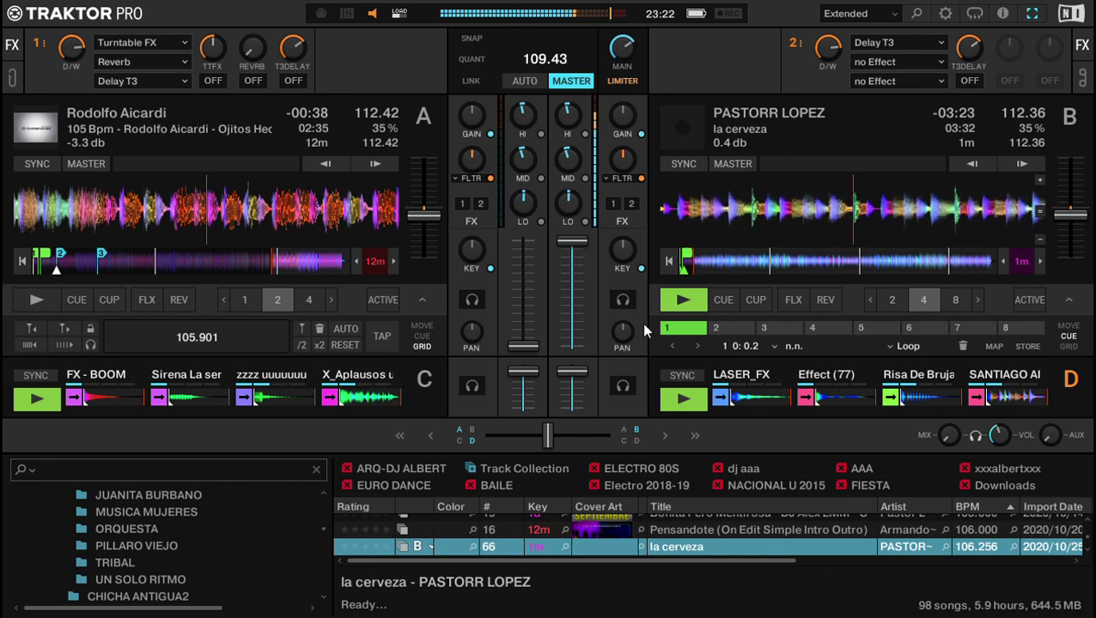
Browse the CUMBIA COLOMBIANA list and load "Pastor Lopez Y Su Combo /Discos Fuentes" (Baion De Madrid) into deck A.
key("space")
key("Down")
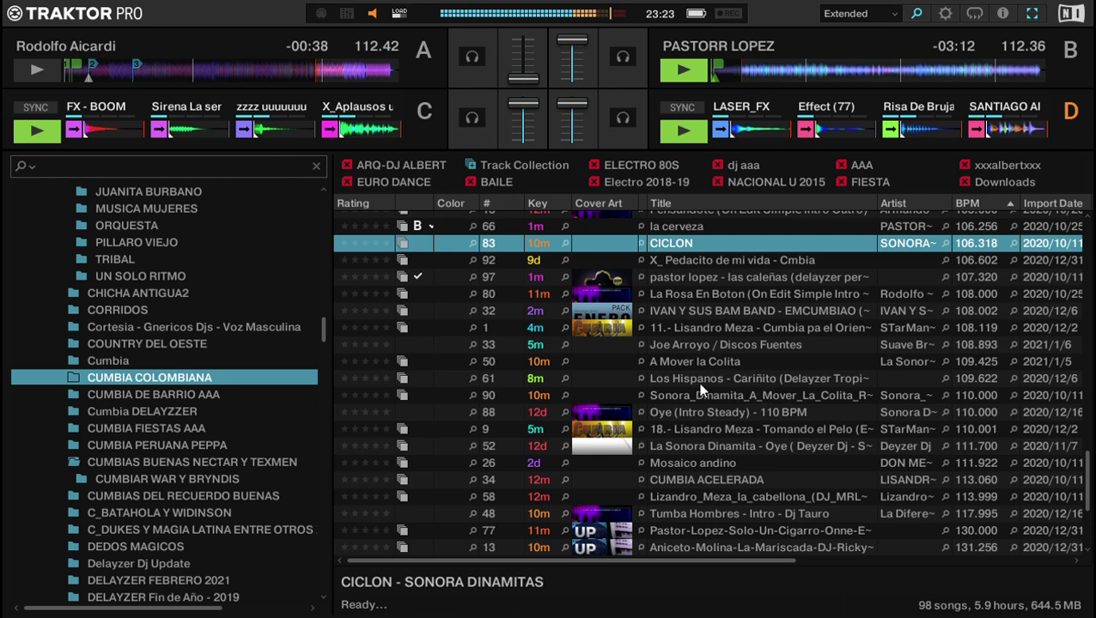
scroll(730, 404, "down", 1)
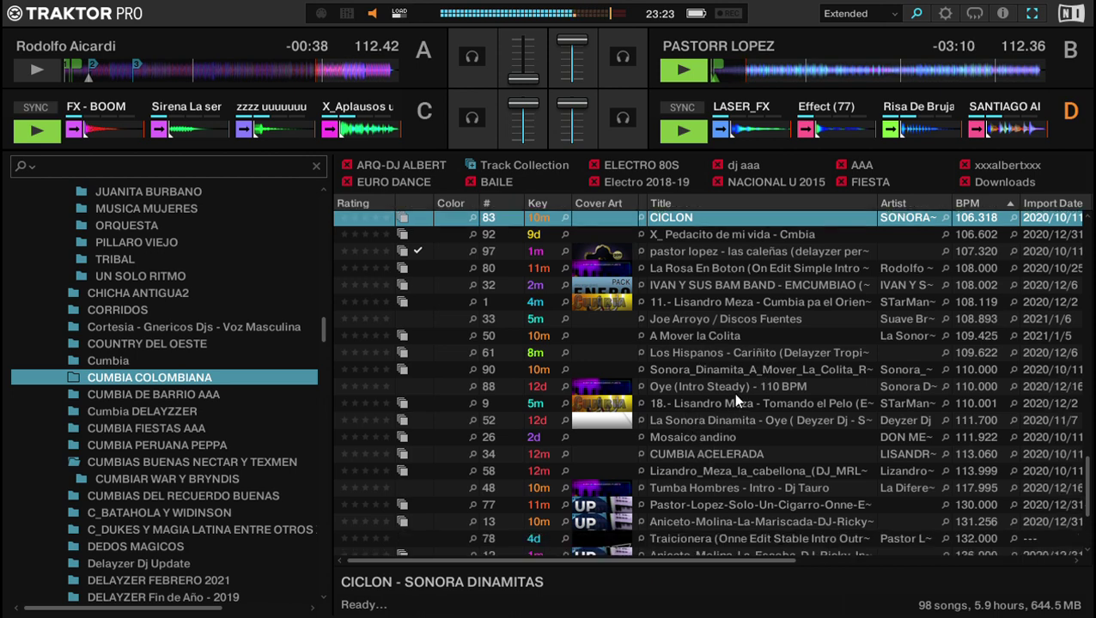
scroll(715, 393, "down", 4)
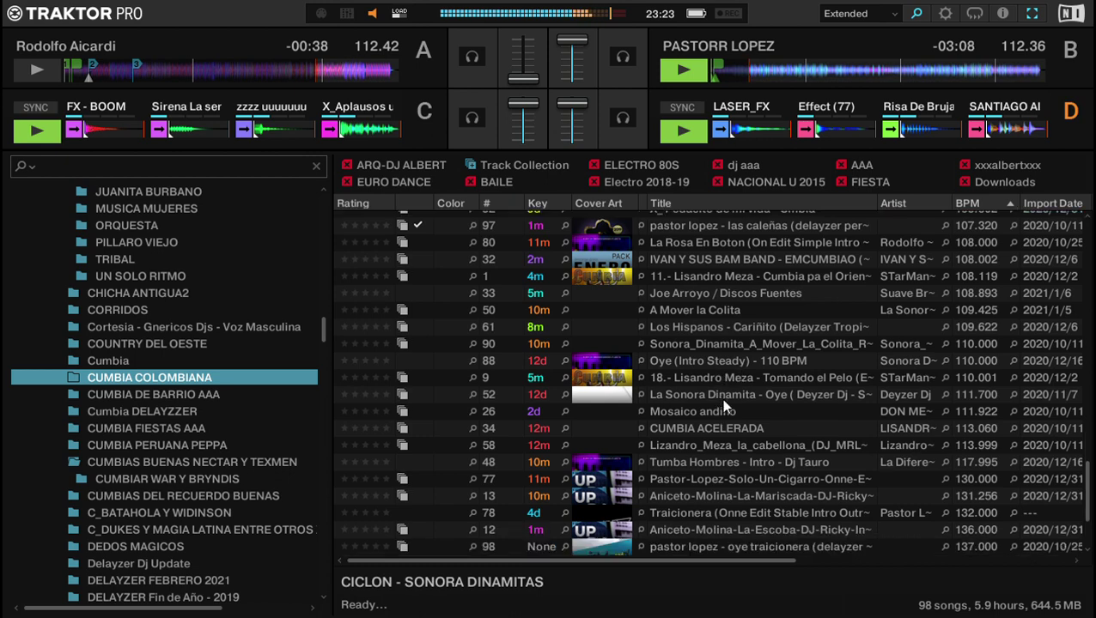
scroll(724, 402, "down", 3)
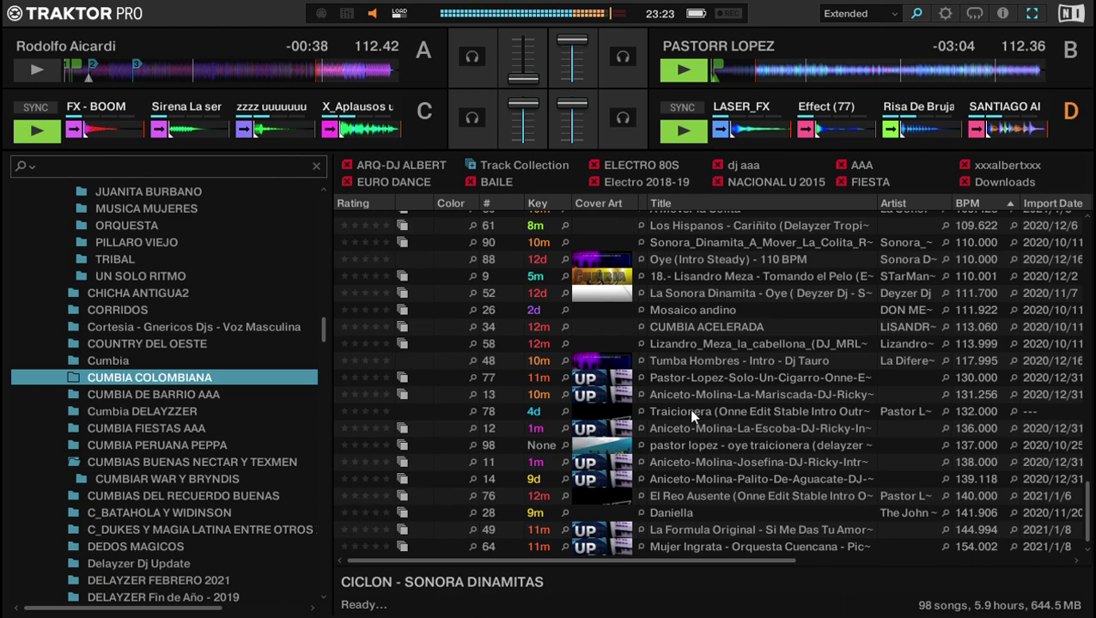
scroll(688, 409, "up", 20)
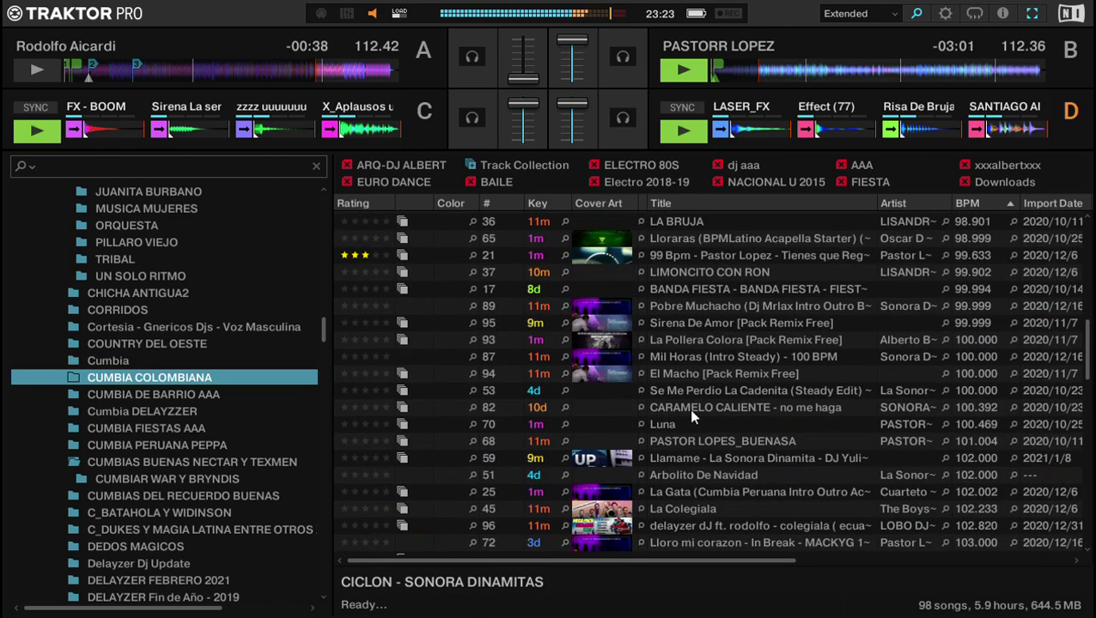
scroll(688, 409, "down", 11)
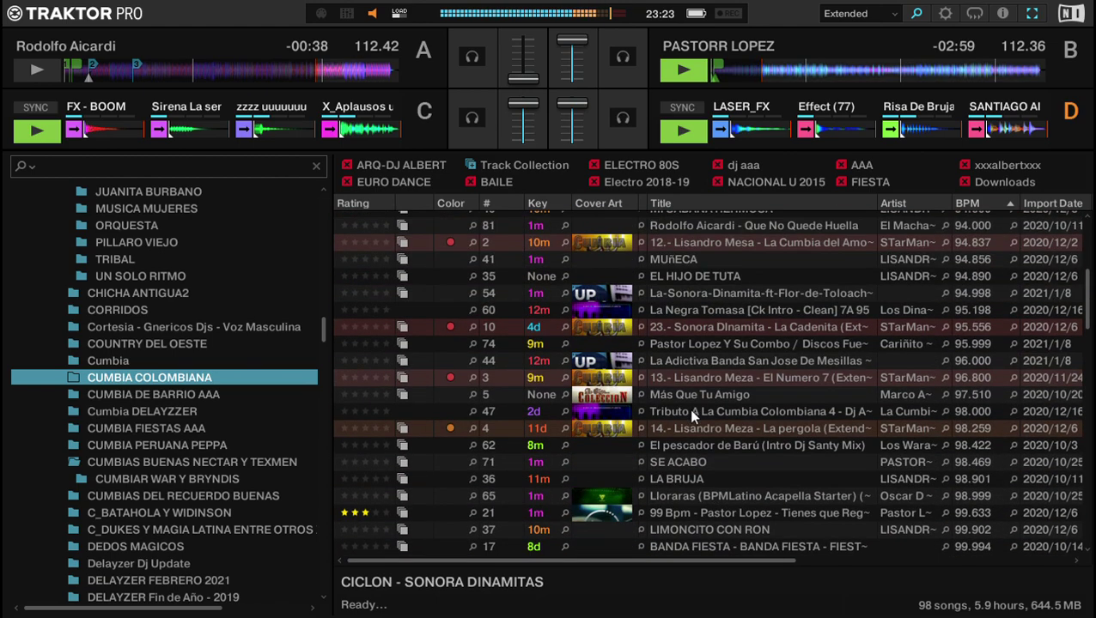
scroll(691, 414, "down", 12)
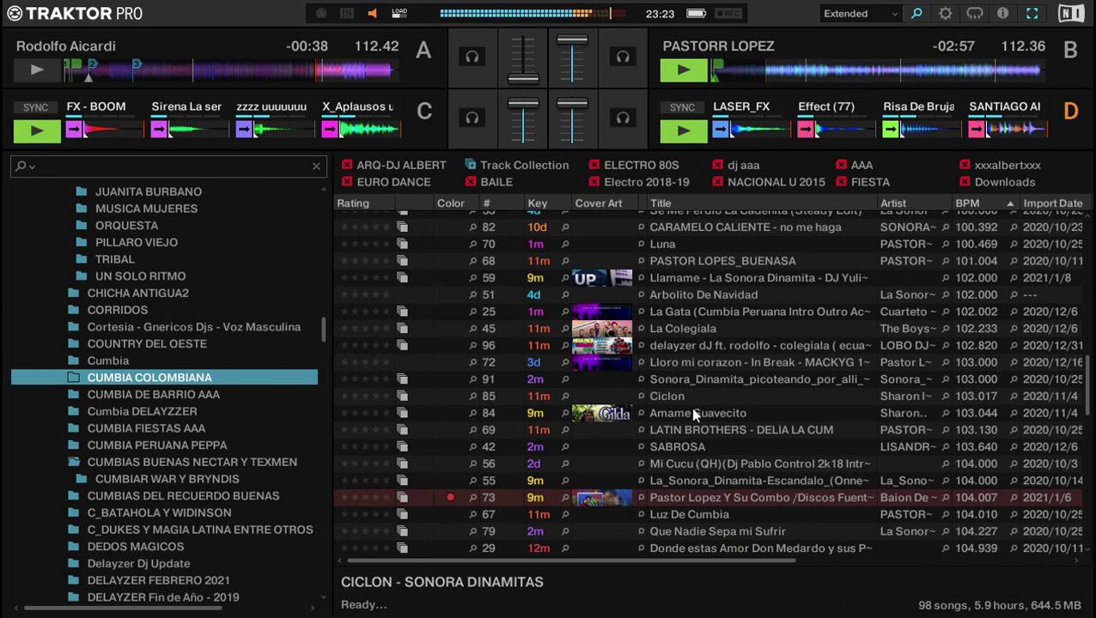
scroll(694, 413, "down", 9)
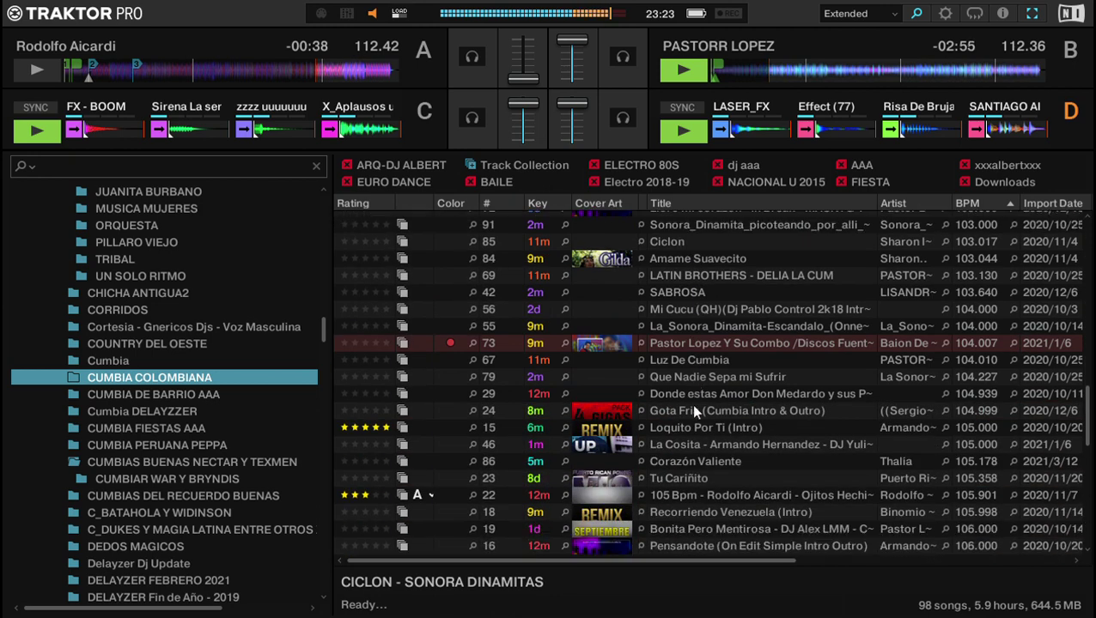
left_click(713, 344)
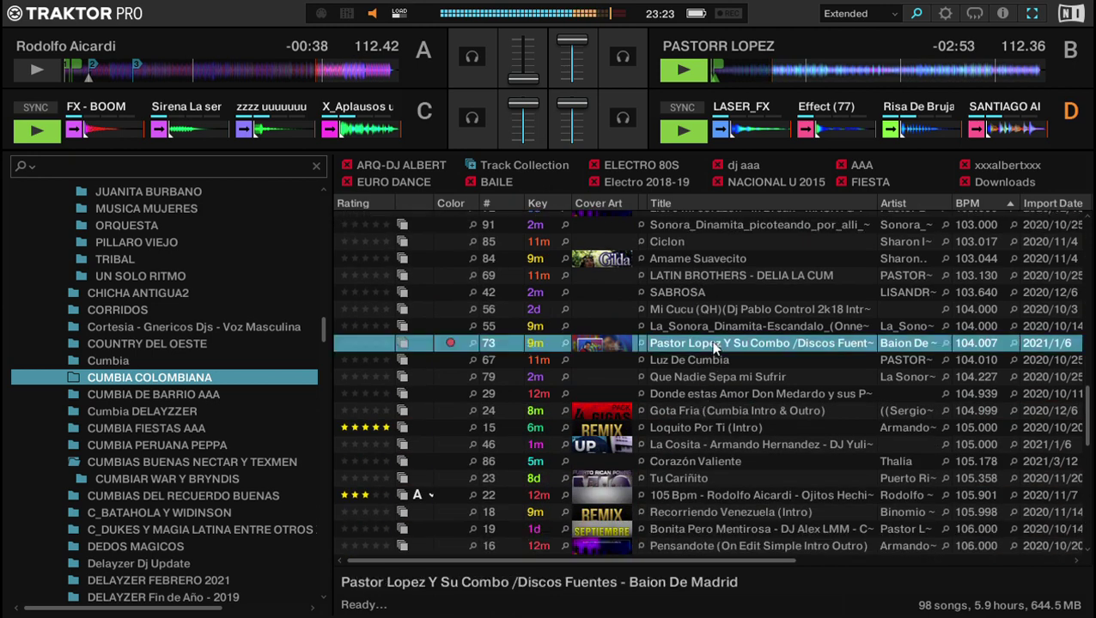
key("space")
key("ctrl+Left")
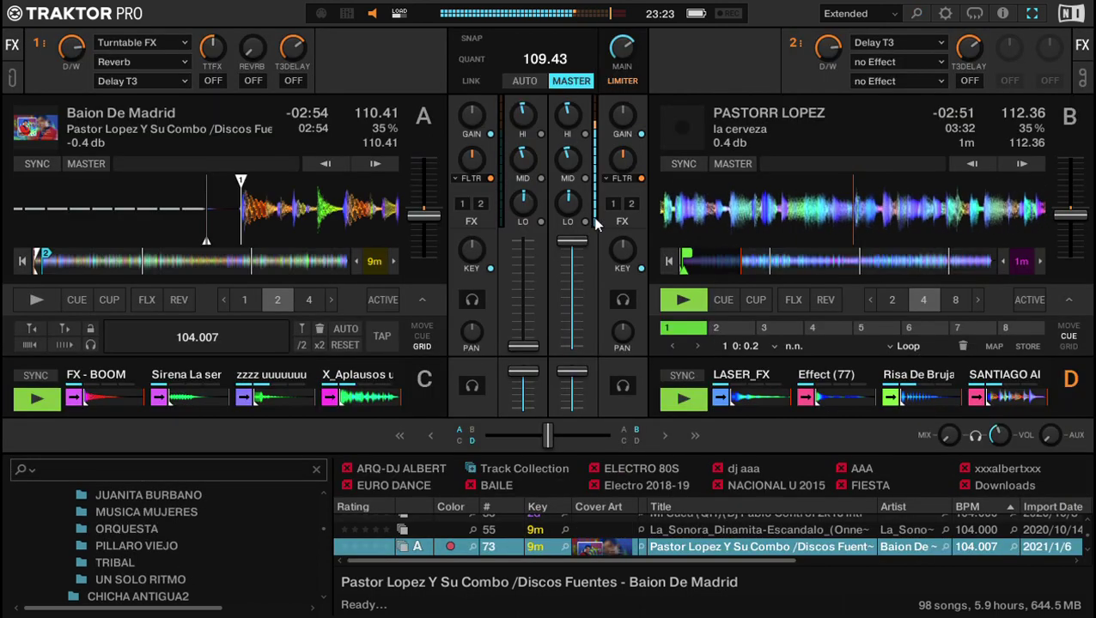
Audition the intro of Baion De Madrid from its first cue in deck A and set a two-beat loop.
key("1")
key("s")
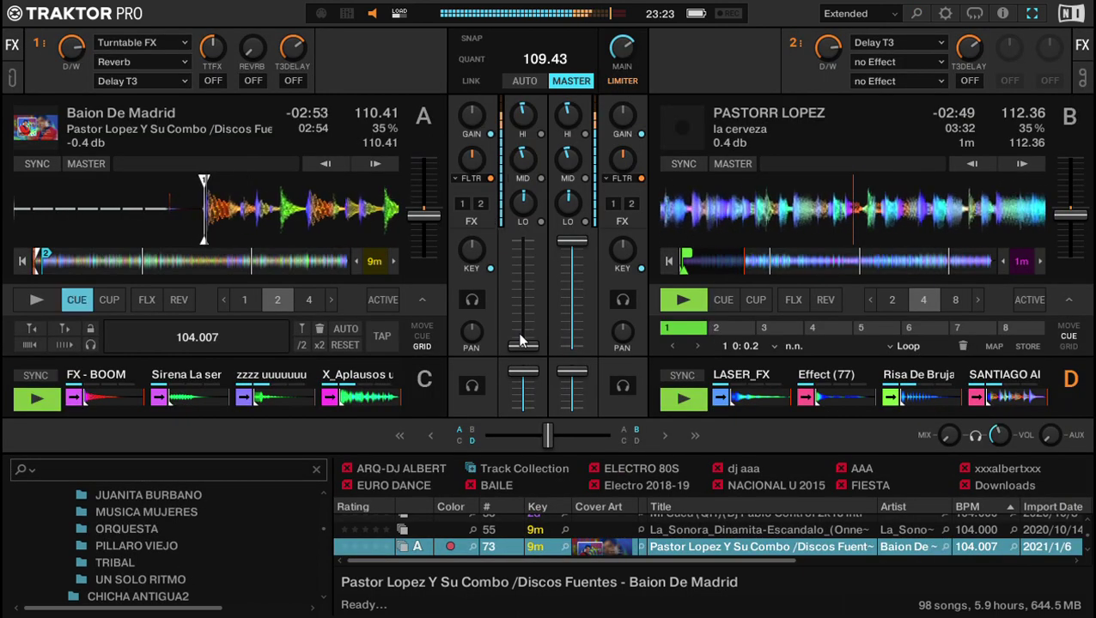
key("s")
key("a")
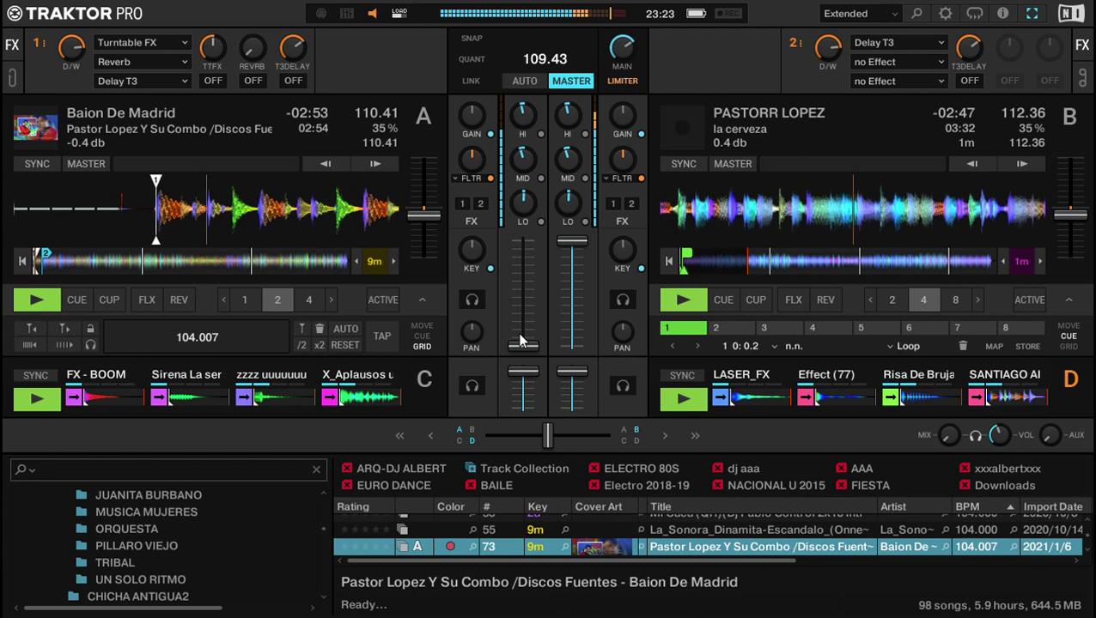
key("e")
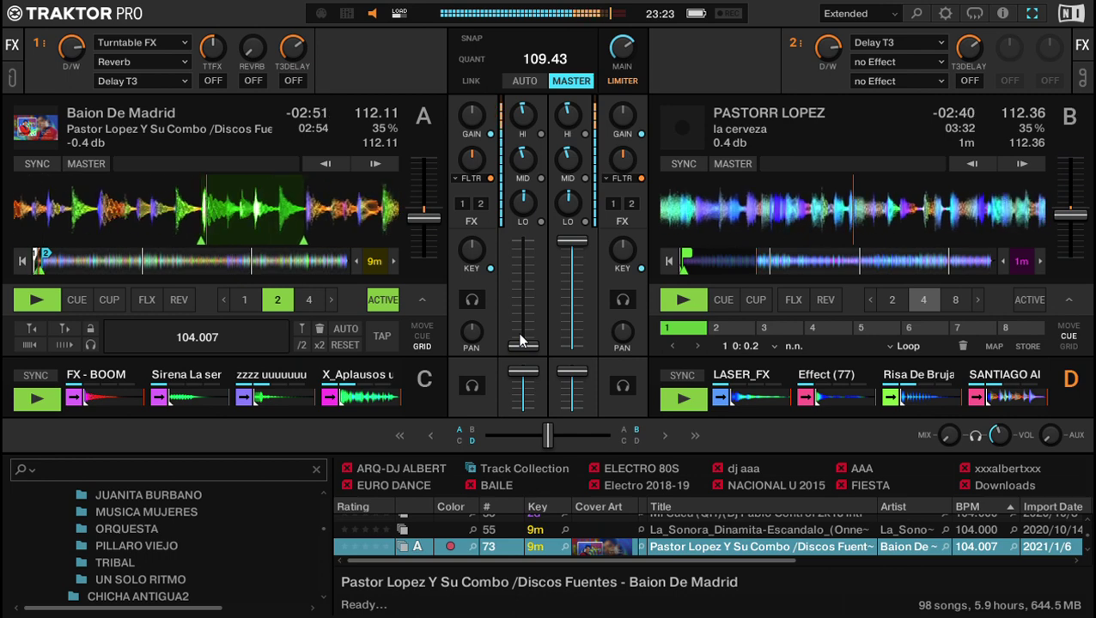
key("e")
key("e")
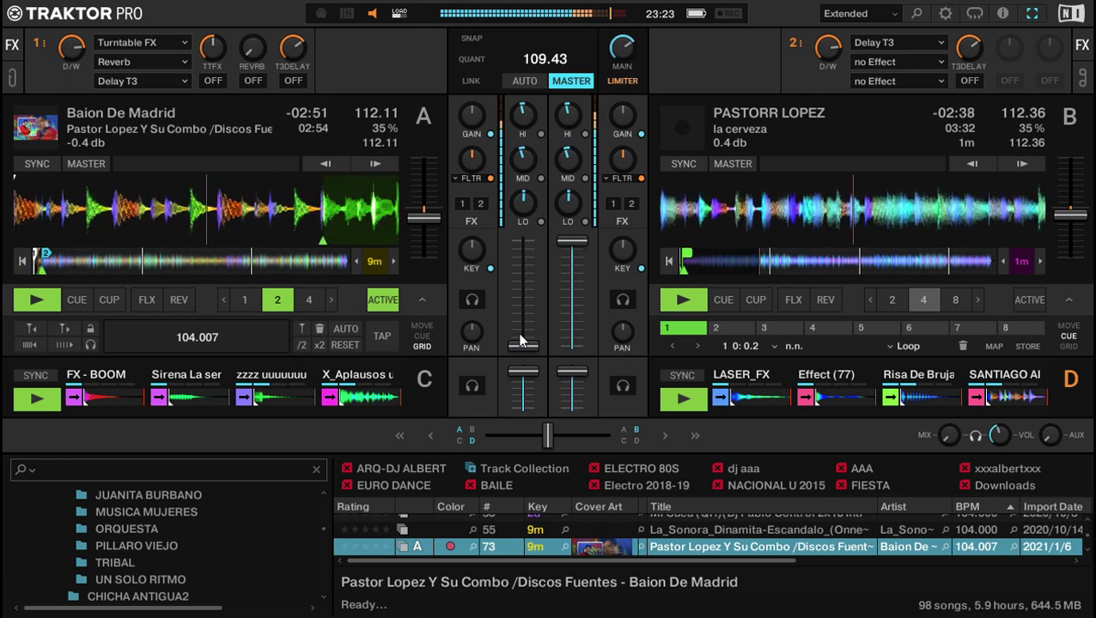
Store a four-beat loop as hotcue 1 ahead of hotcue 2 in deck A, with full volume and a 112.54 BPM tempo.
key("r")
key("space")
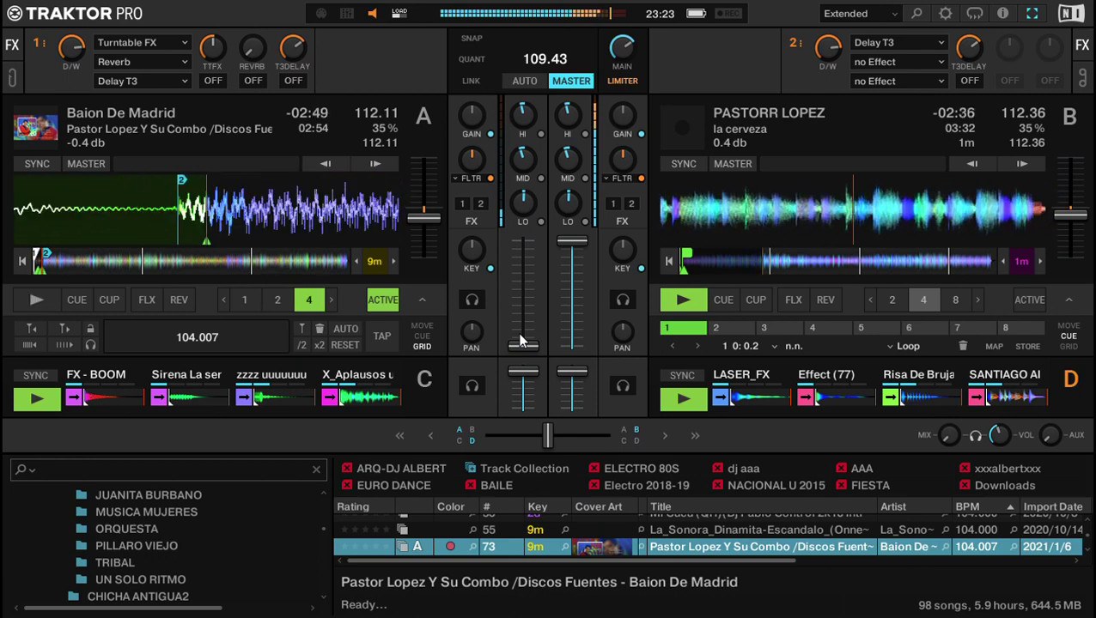
key("space")
key("space")
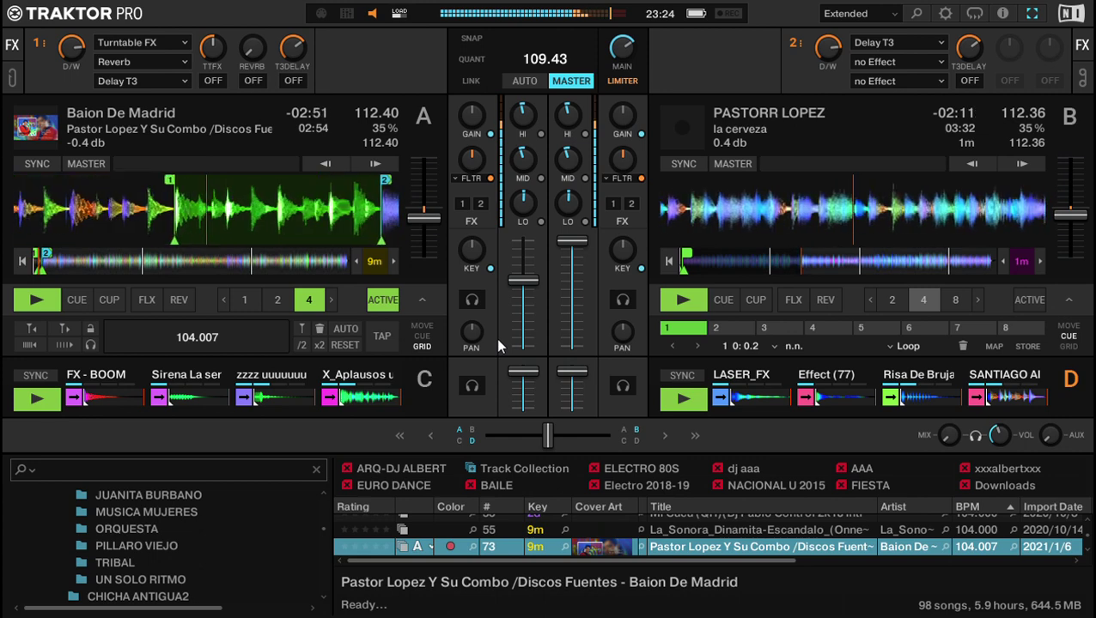
key("Right")
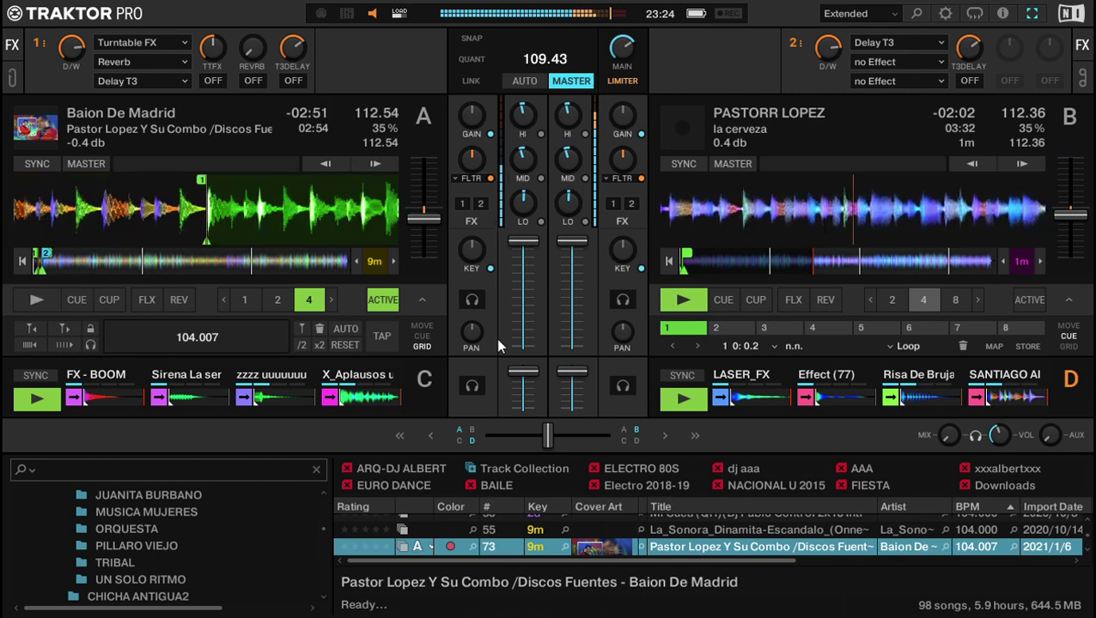
Load "Pensandote (On Edit Simple Intro Outro)" from the CUMBIA COLOMBIANA list into deck A.
key("space")
key("Down")
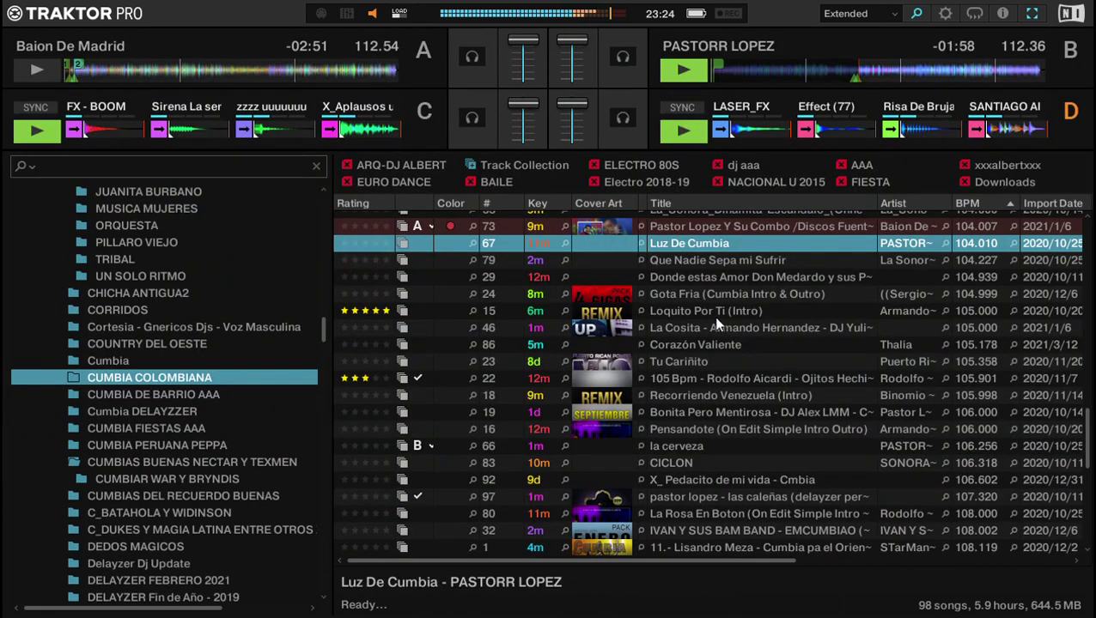
scroll(725, 388, "down", 1)
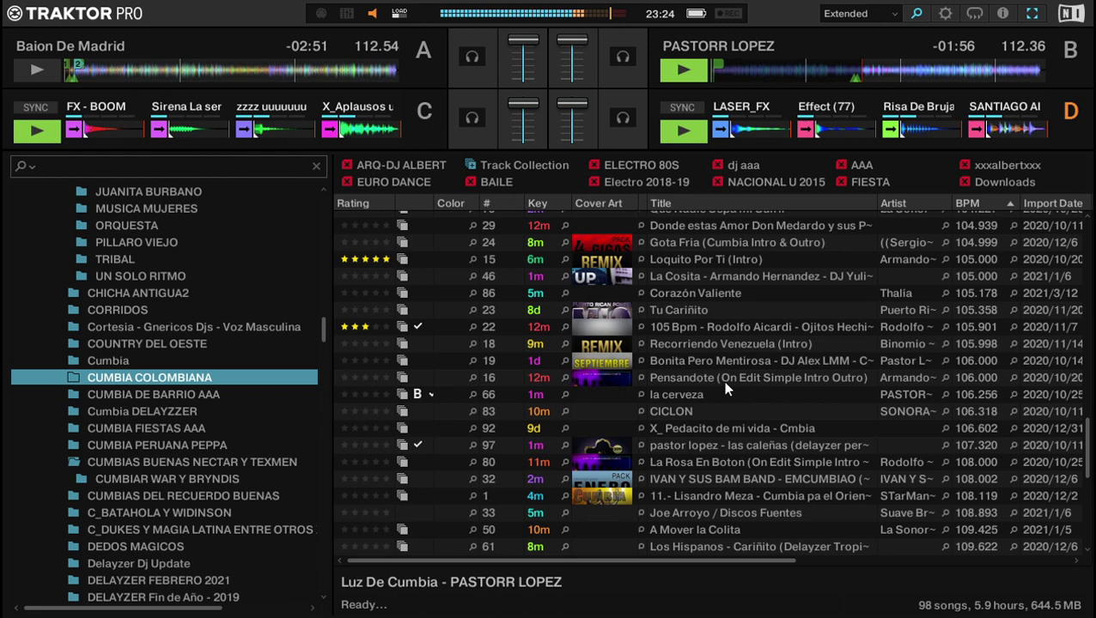
scroll(724, 388, "down", 1)
left_click(743, 353)
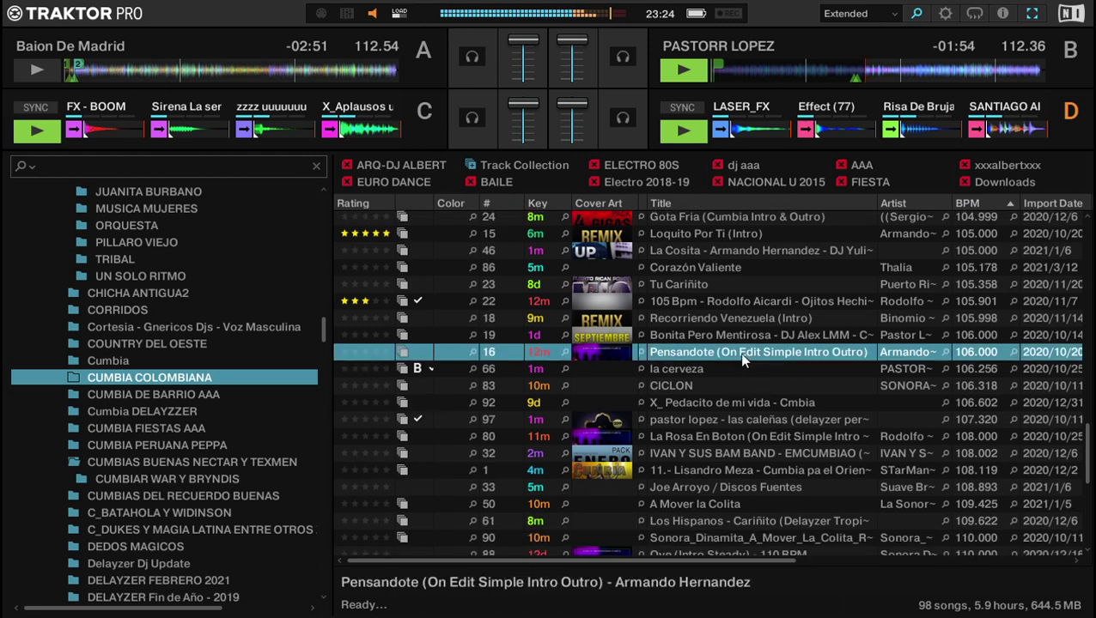
key("Tab")
key("ctrl+Left")
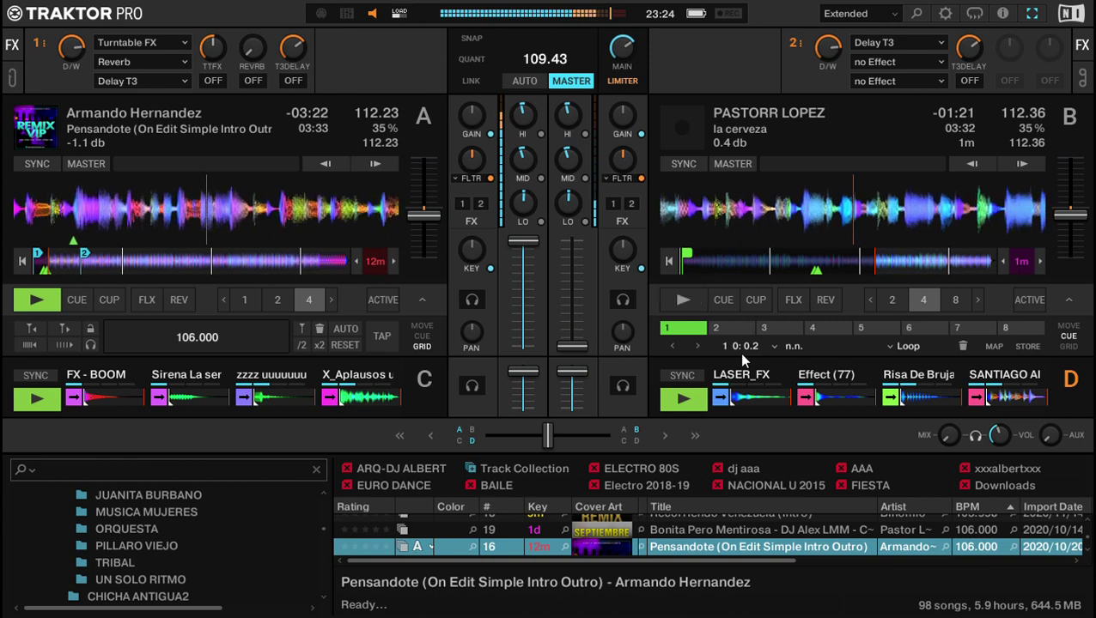
Load "La Sonora Dinamita - Oye ( Deyzer Dj - Stady Extended Mix ) 112Bpm" from the CUMBIA COLOMBIANA list into deck B.
key("space")
key("Down")
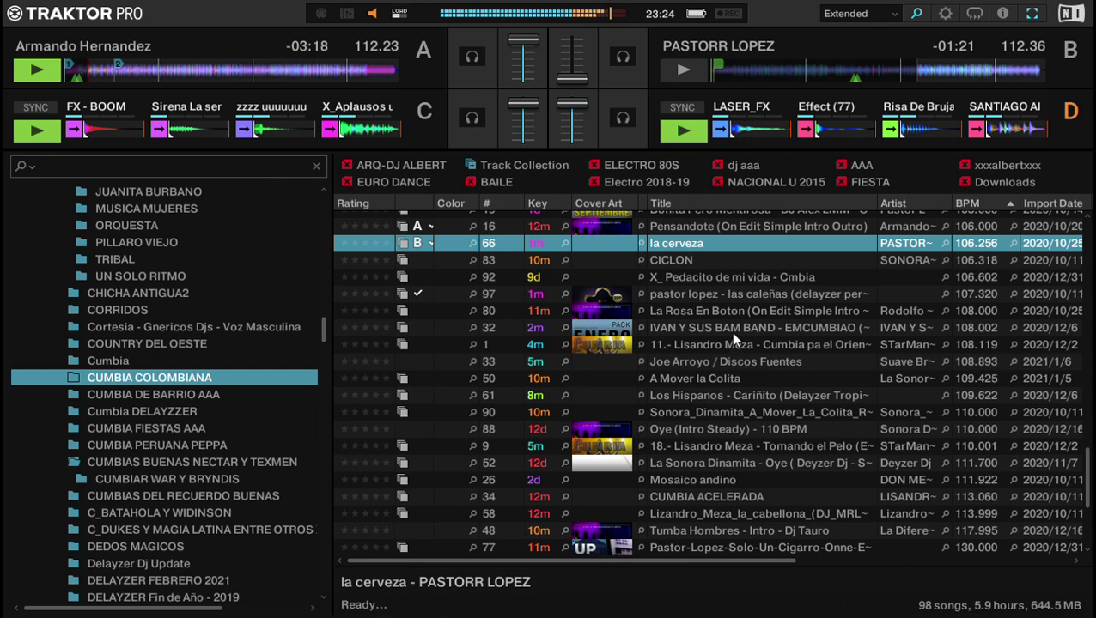
scroll(777, 363, "down", 1)
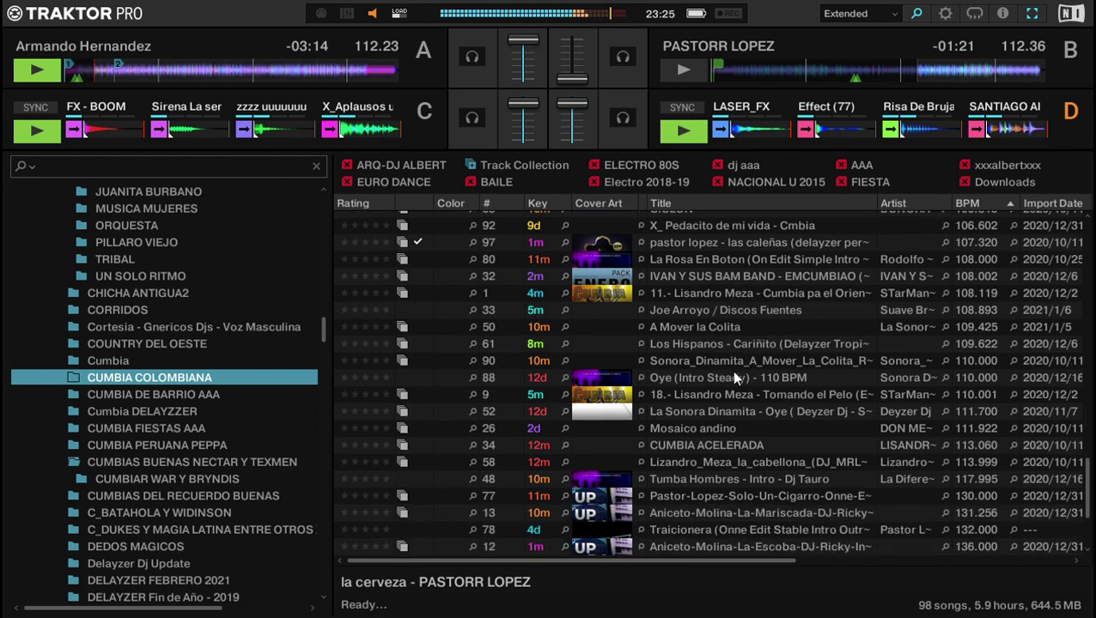
scroll(747, 373, "down", 2)
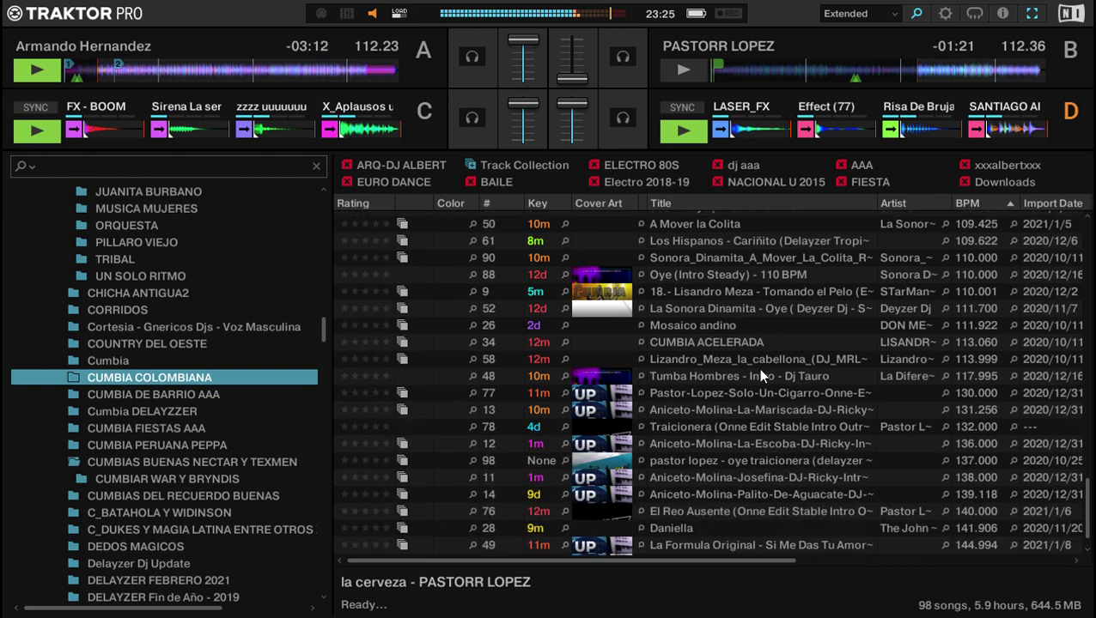
scroll(762, 375, "up", 1)
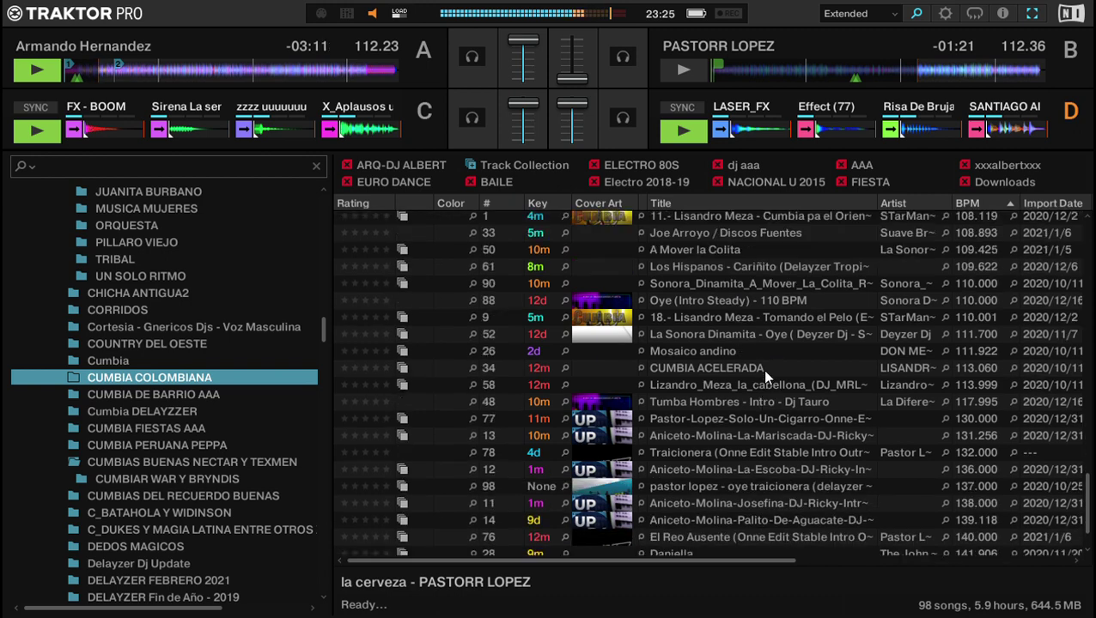
left_click(722, 335)
key("ctrl+Right")
key("space")
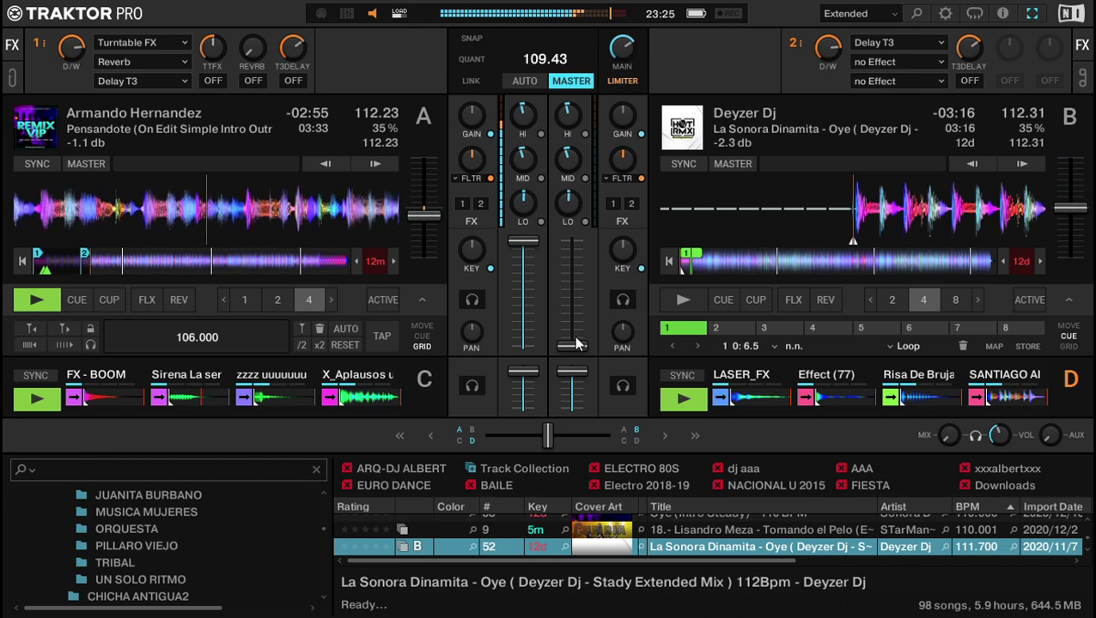
Recall the stored loop at hotcue 1 in deck B, release it and align the playhead with the start of the beat.
key("7")
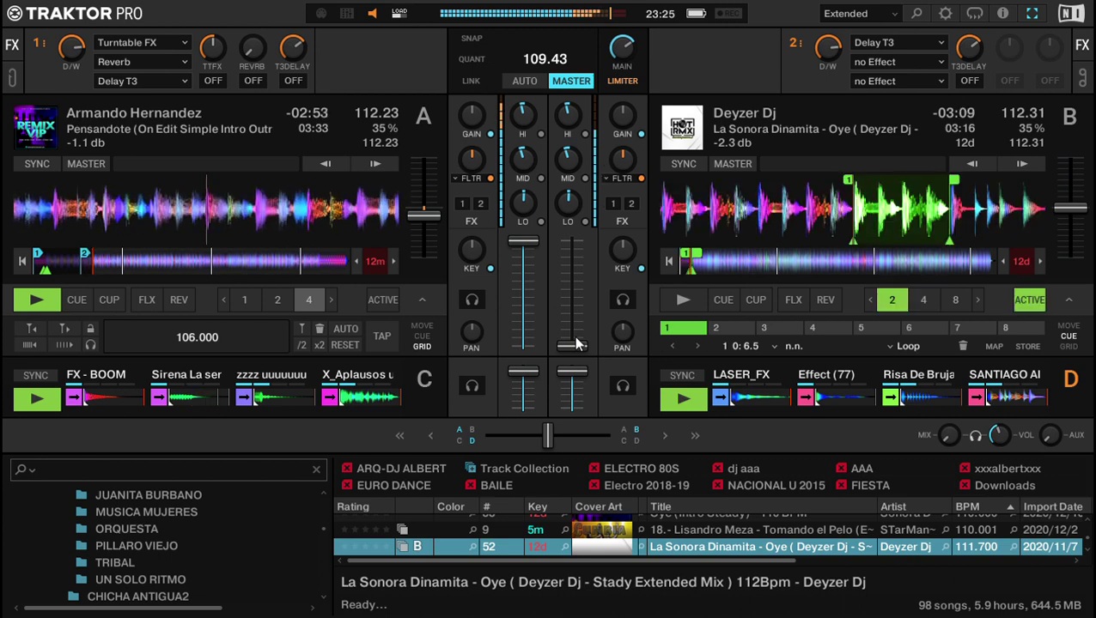
key("plus")
key("i")
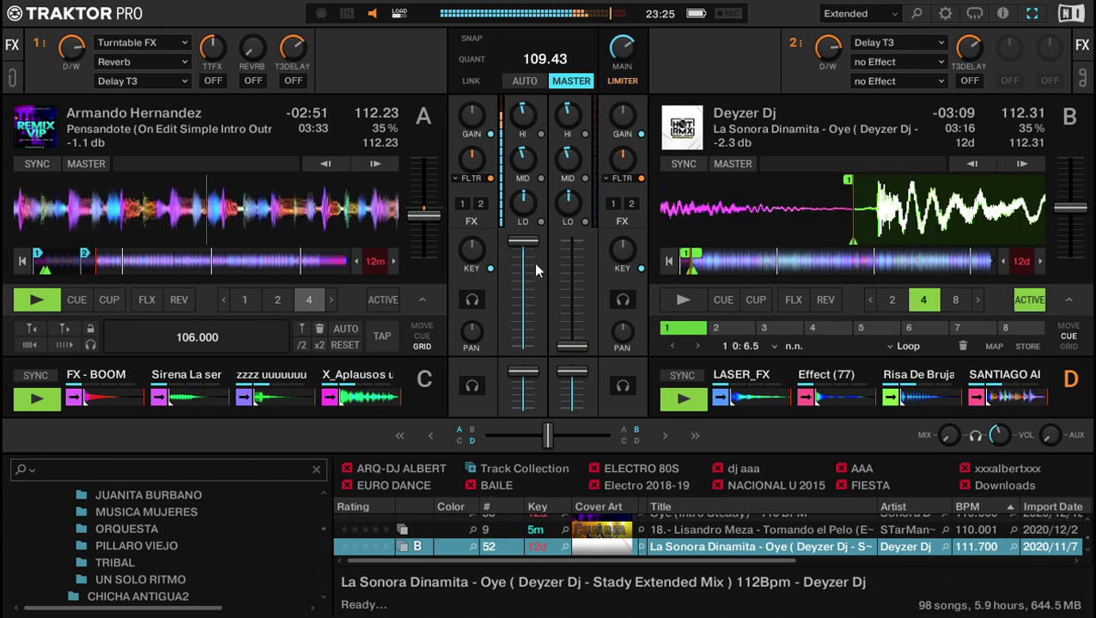
key("i")
left_click_drag(898, 218, 877, 218)
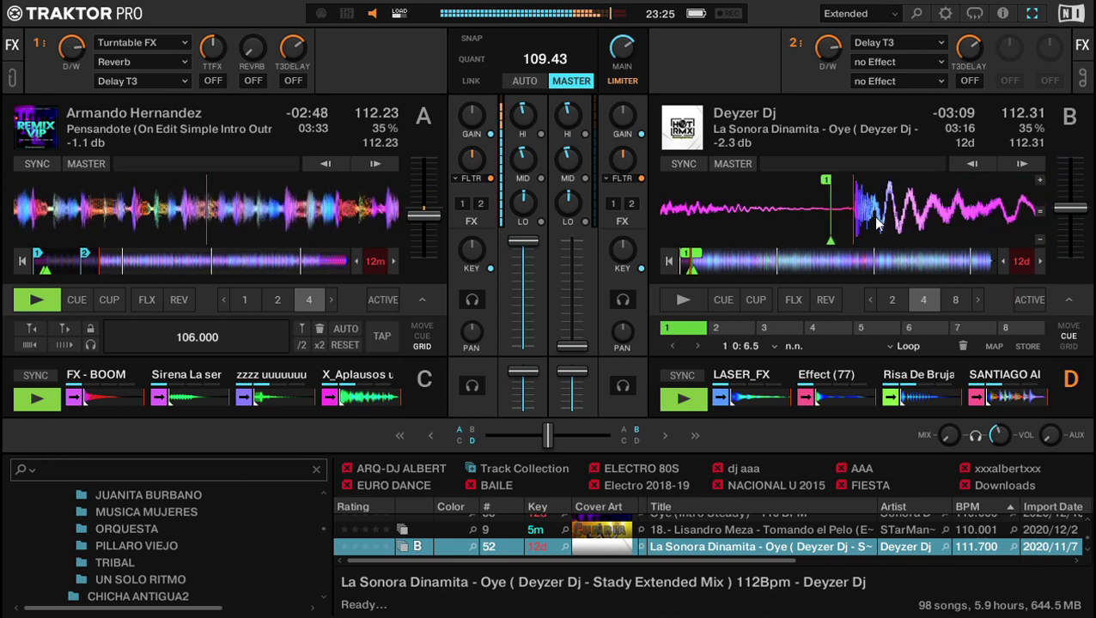
Delete hotcue 1 of Oye in deck B and set a two-beat loop from the aligned beat.
key("4")
key("4")
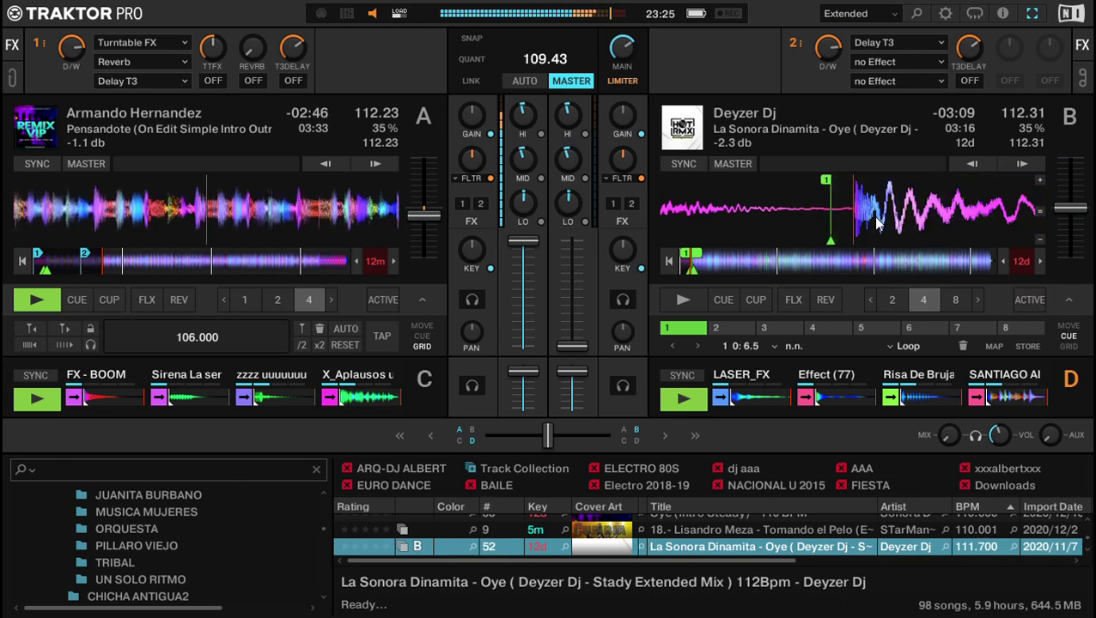
key("Delete")
key("4")
key("2")
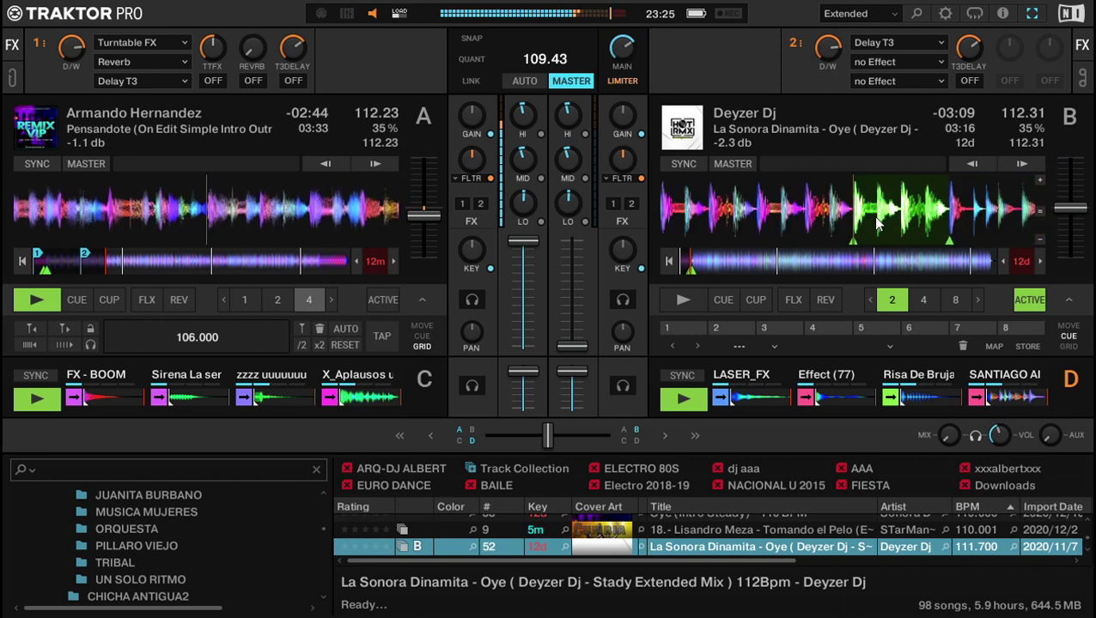
Store hotcues 1 and 2 at the start of deck B's two-beat loop and raise the deck's volume about halfway.
key("1")
key("4")
key("Delete")
key("1")
key("4")
key("2")
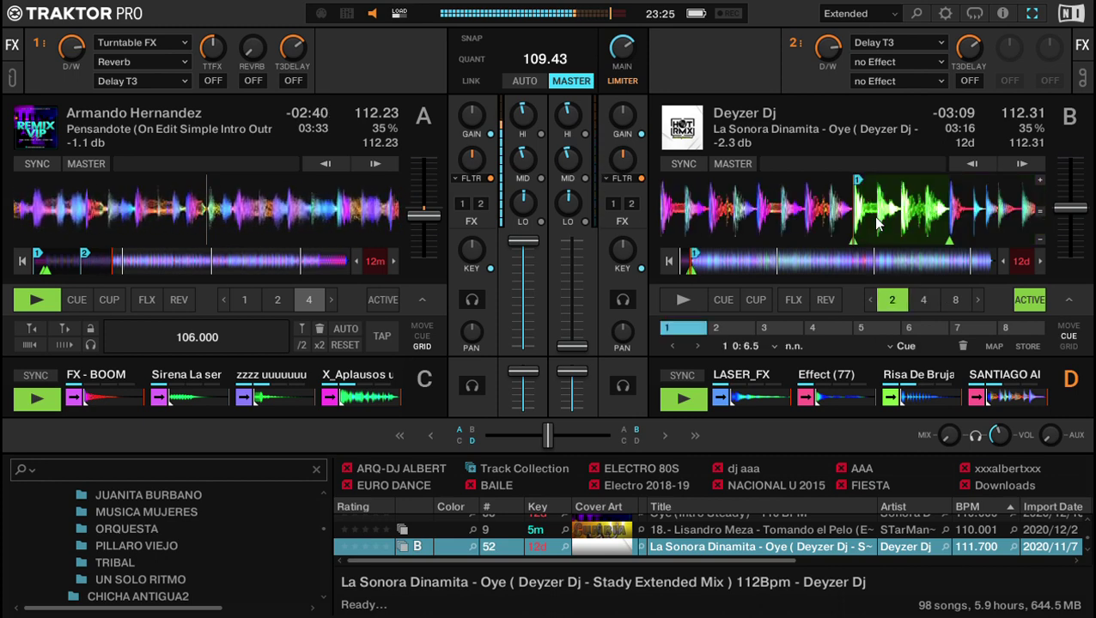
key("Delete")
key("2")
key("4")
key("2")
key("1")
key("4")
key("2")
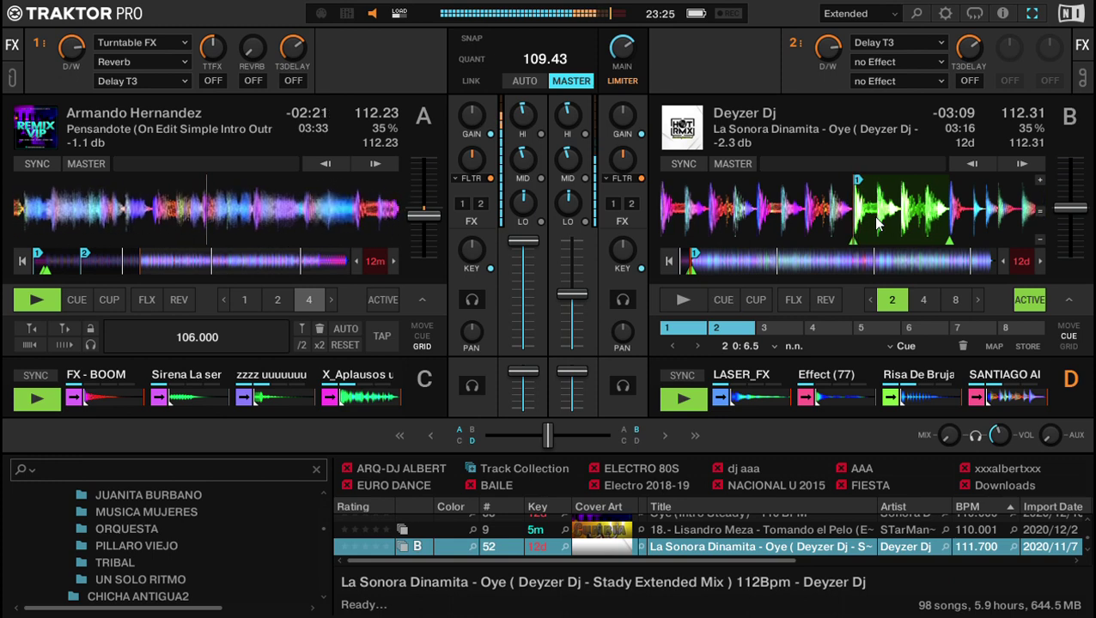
Enlarge the track browser, open the CUMBIA PERUANA PEPPA folder and look through its tracks.
key("space")
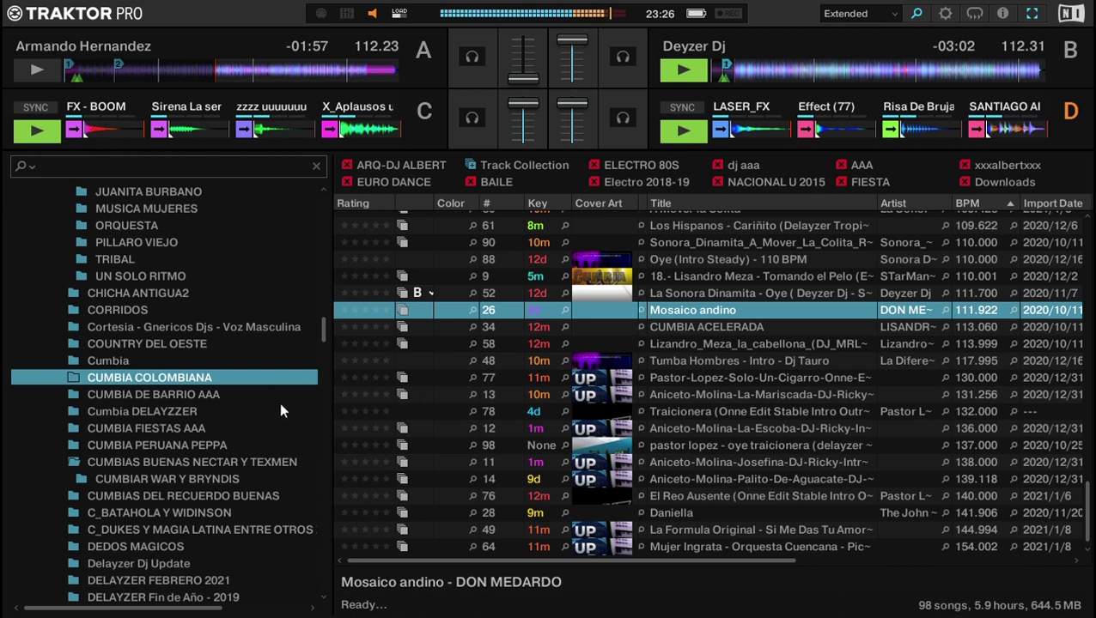
left_click(197, 394)
left_click(203, 462)
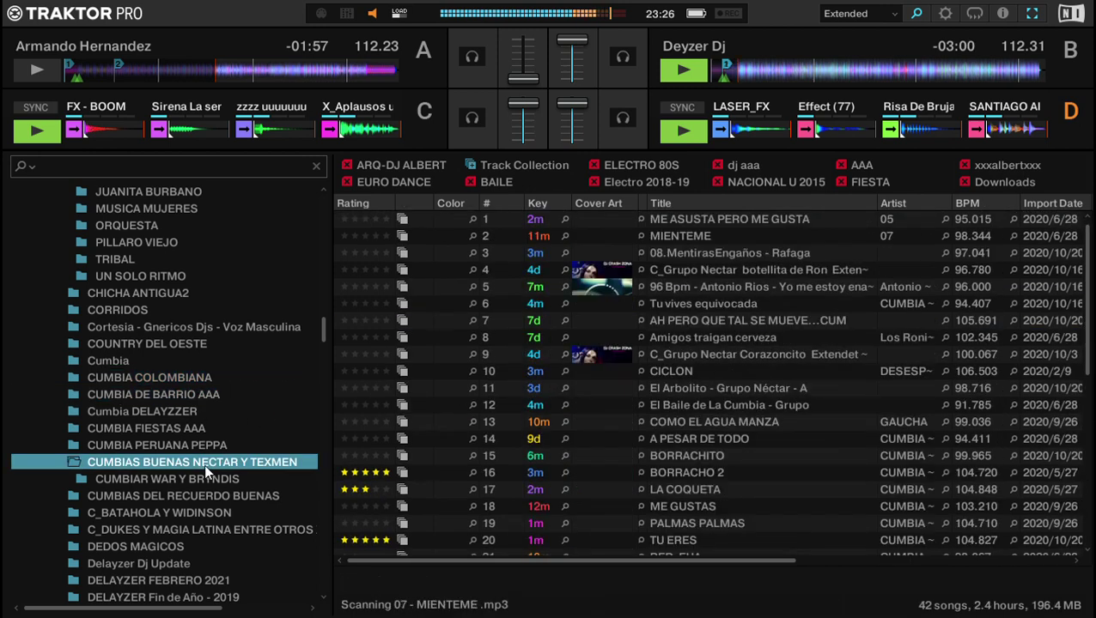
left_click(205, 445)
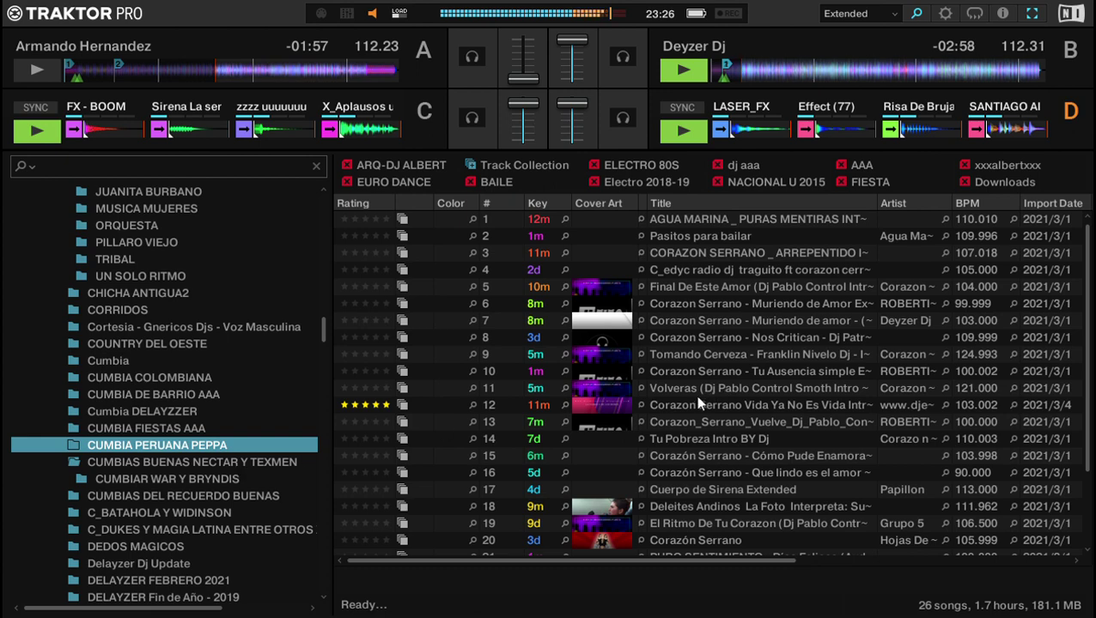
scroll(700, 402, "down", 5)
scroll(703, 391, "down", 1)
scroll(704, 396, "up", 5)
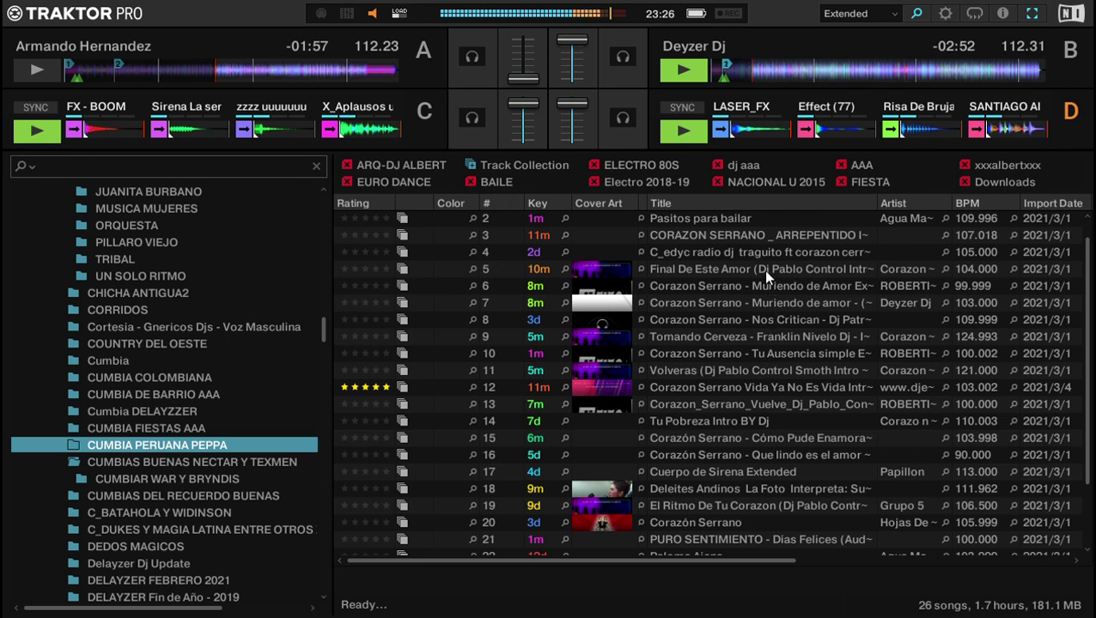
scroll(755, 364, "down", 5)
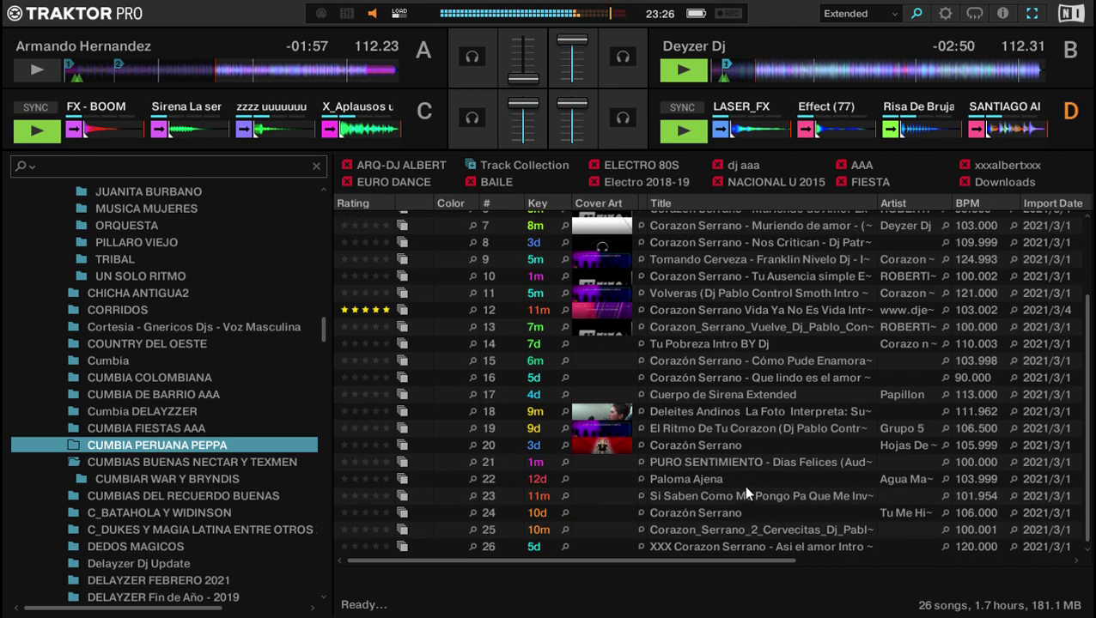
scroll(745, 492, "up", 6)
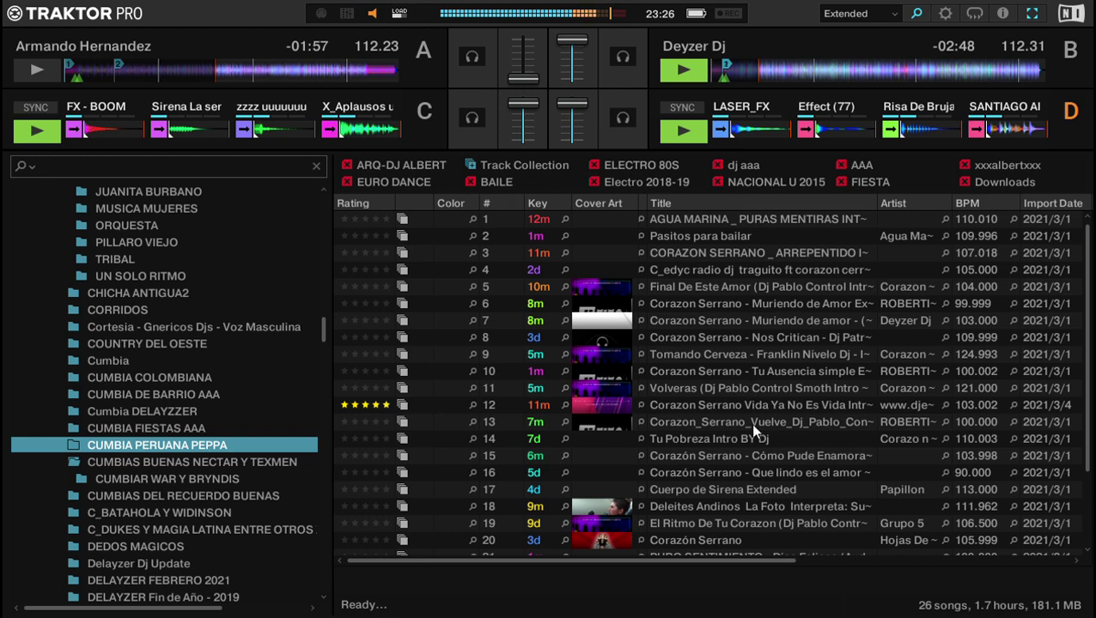
scroll(716, 477, "down", 1)
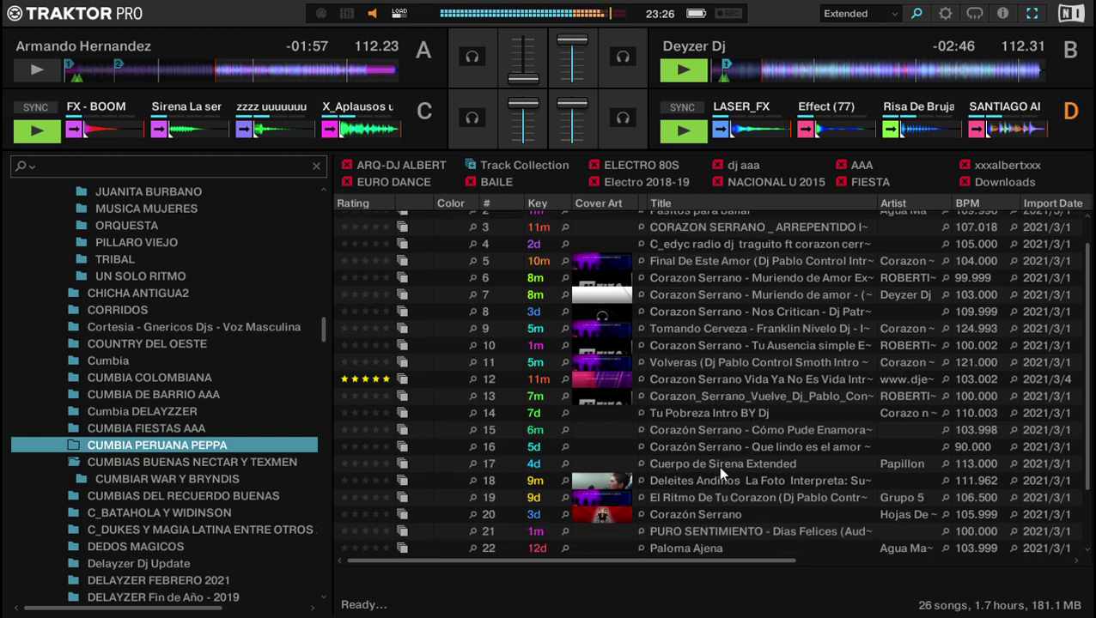
scroll(717, 468, "down", 1)
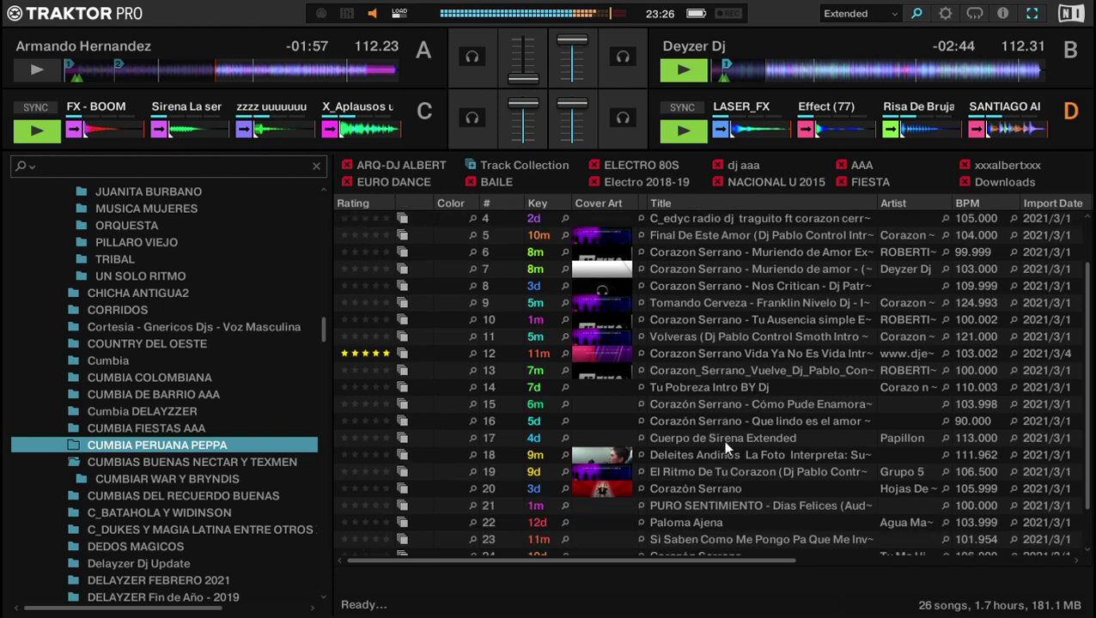
Load "Corazon Serrano - Nos Critican" (Intro Simple & Animacion, 110 Bpm) from the CUMBIA PERUANA PEPPA folder into deck A.
left_click(723, 440)
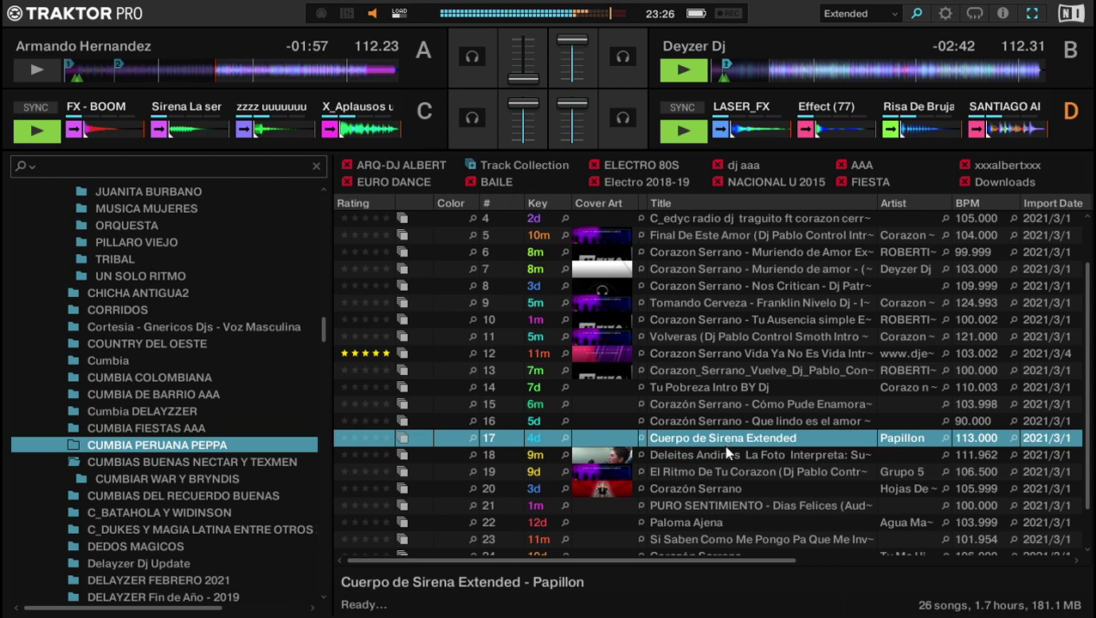
key("Down")
key("Down")
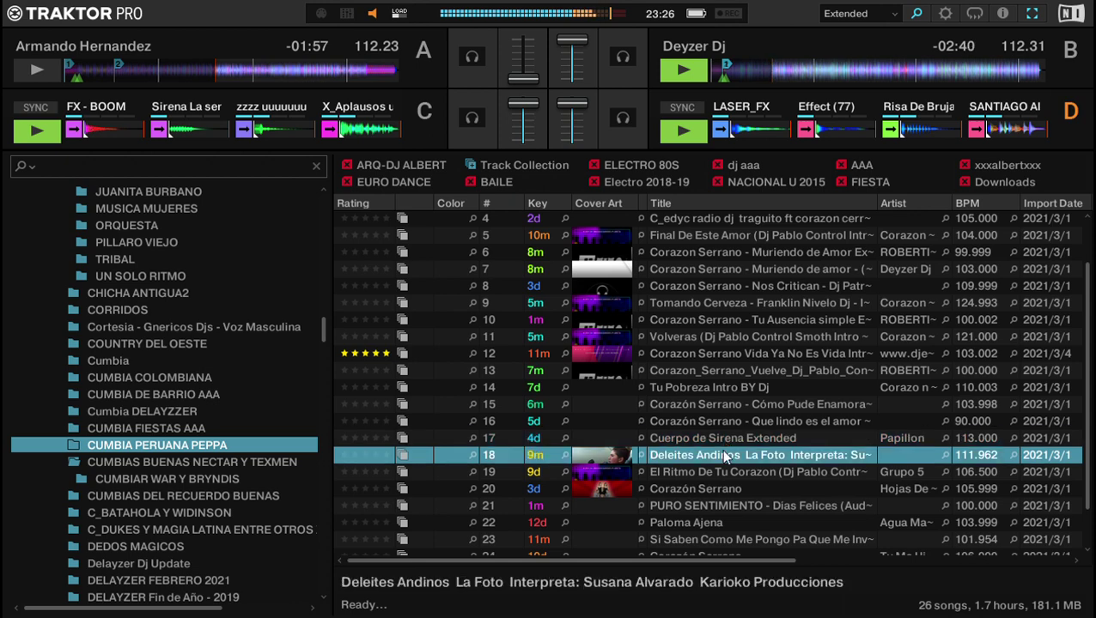
key("Up")
key("Up")
key("Up")
key("Up")
key("Up")
key("Up")
key("Up")
key("Up")
key("Up")
key("Up")
key("Up")
key("Up")
key("Down")
key("ctrl+Left")
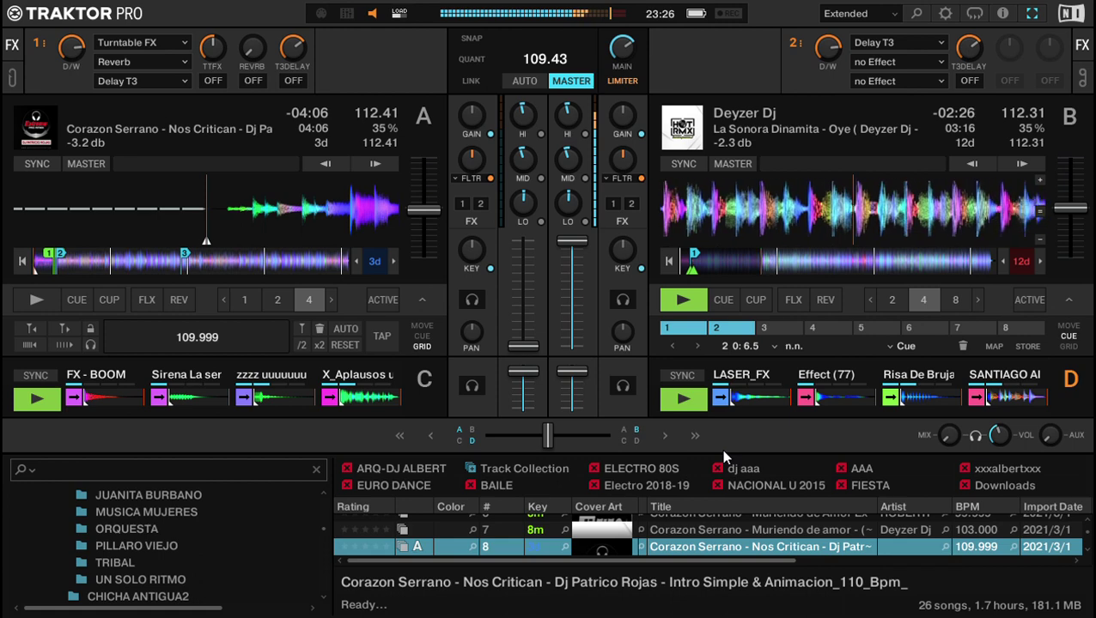
Recall the stored two-beat loop at hotcue 1 in deck A at 112.25 BPM and cue it repeatedly to start it on deck B's beat.
key("1")
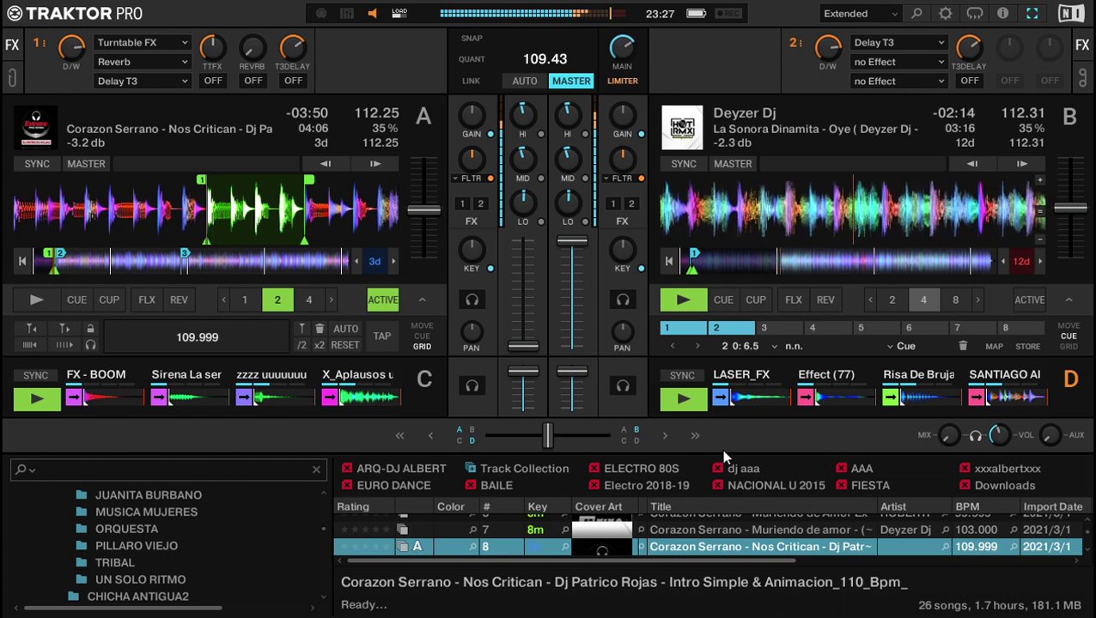
key("c")
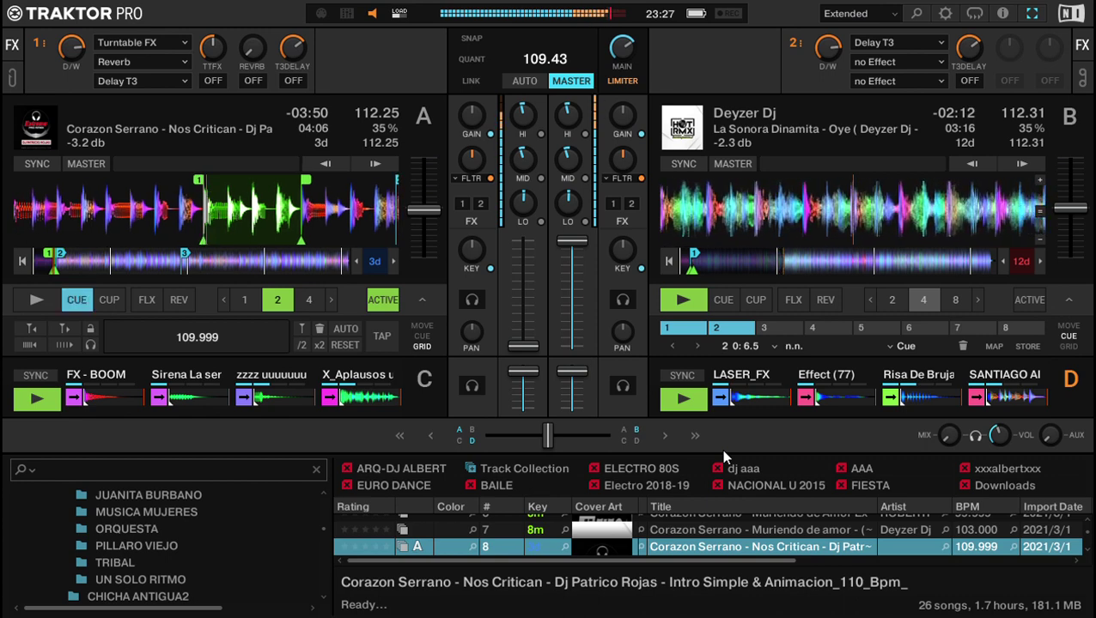
key("c")
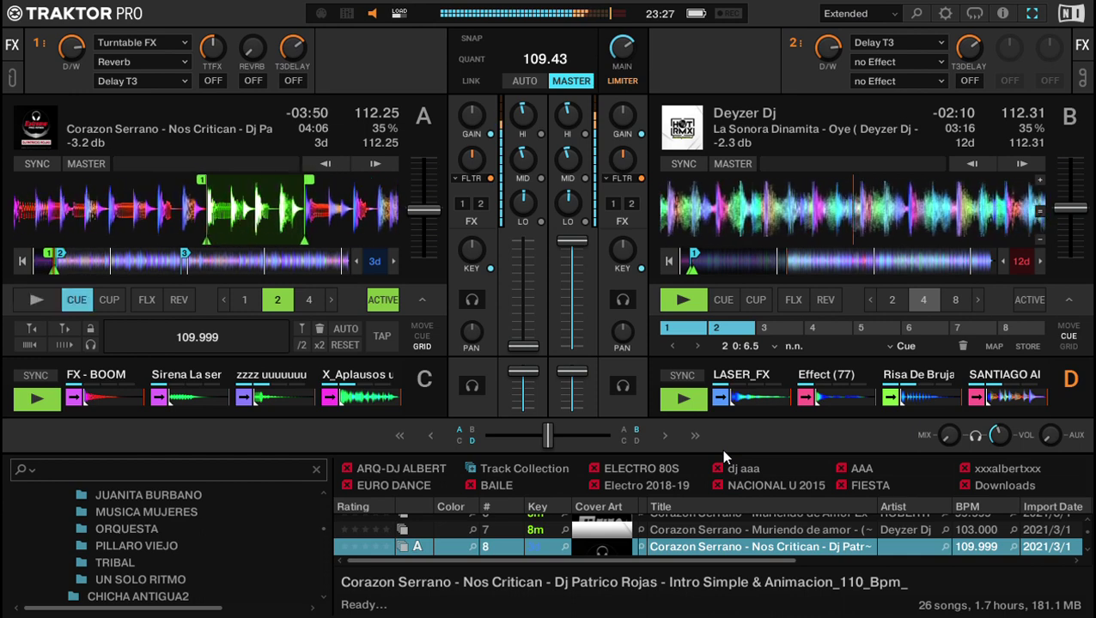
key("c")
key("c")
key("c")
key("c")
key("c")
key("c")
key("c")
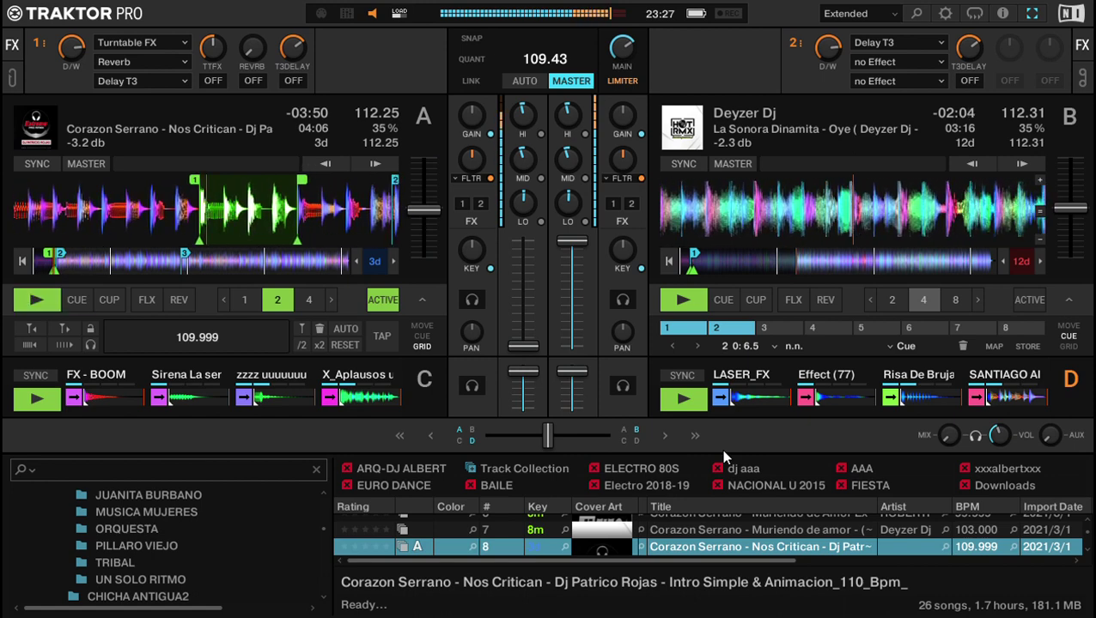
key("c")
Bring deck A's loop up to full volume while nudging it into beat with deck B, and fade deck B out over a two-beat loop.
key("space")
key("Right")
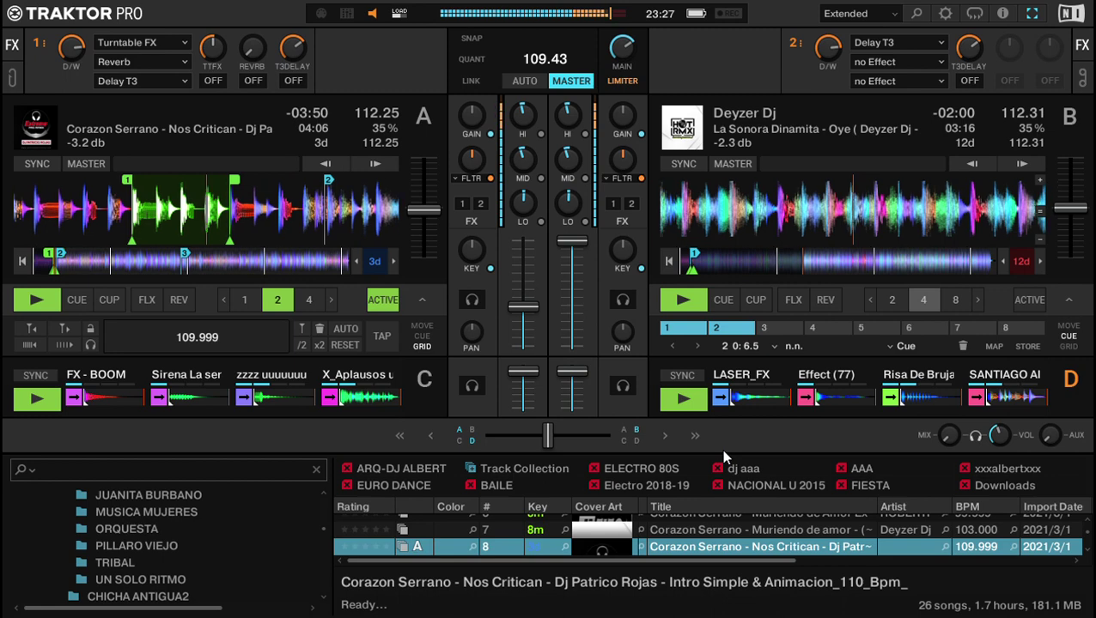
key("w")
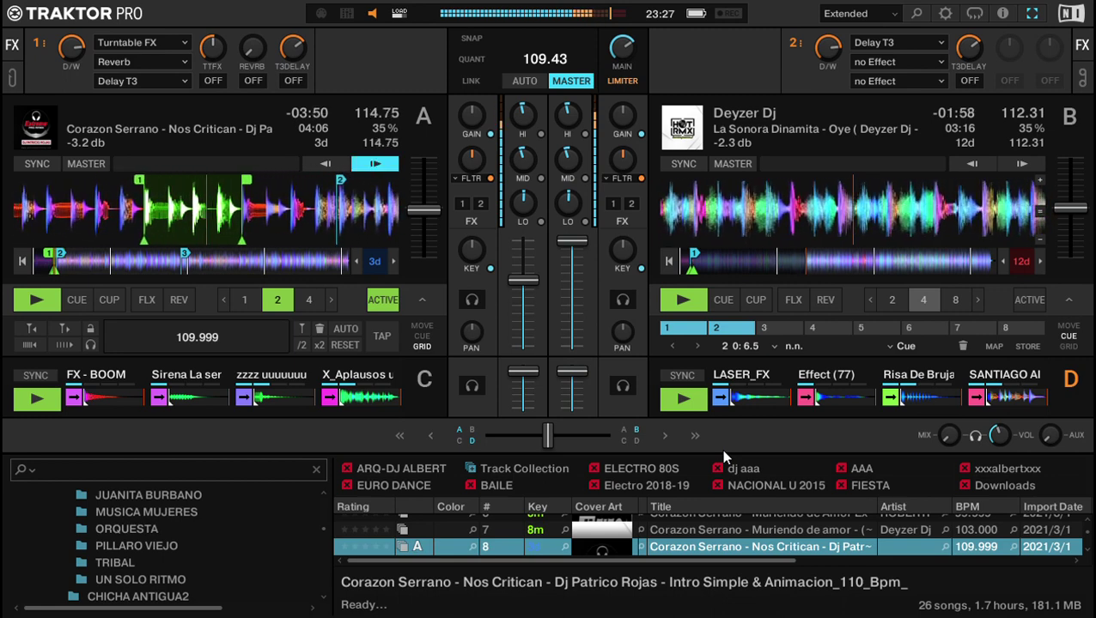
key("q")
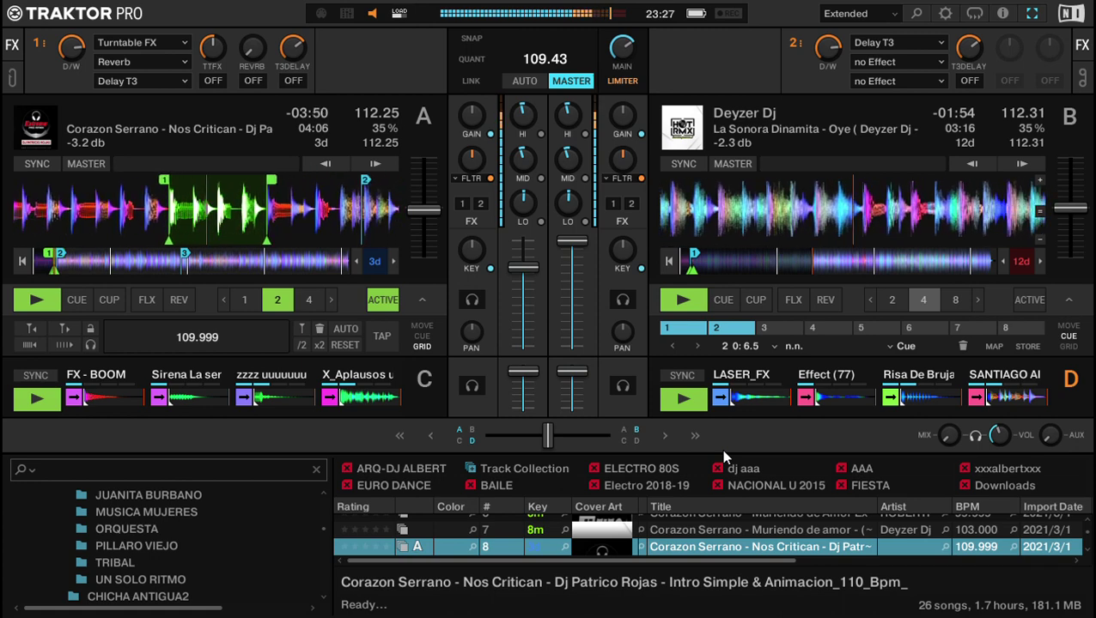
key("q")
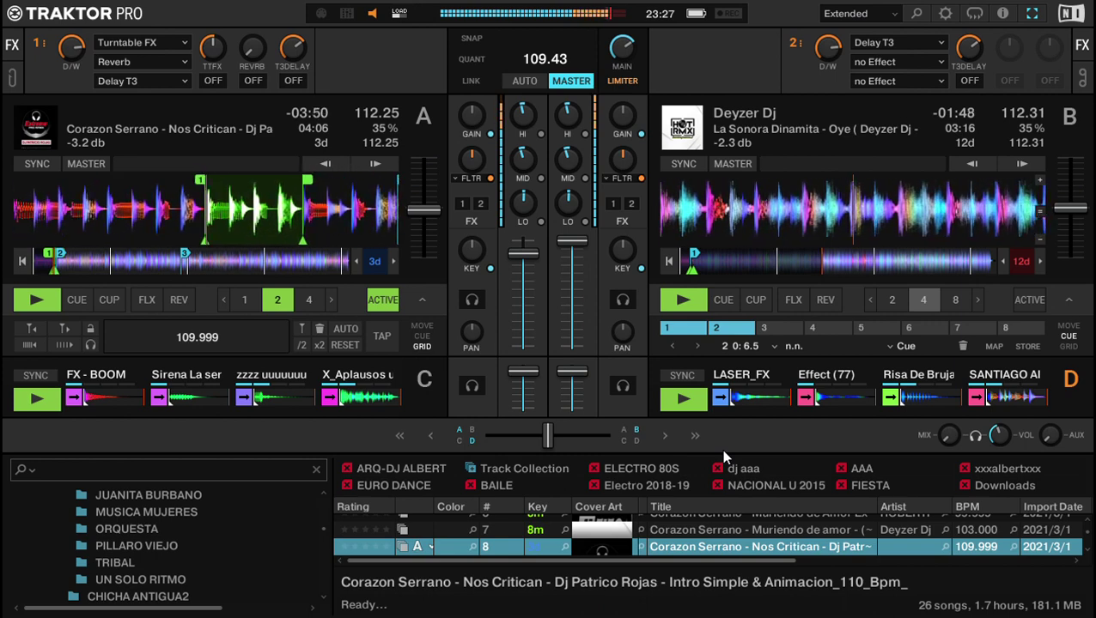
key("w")
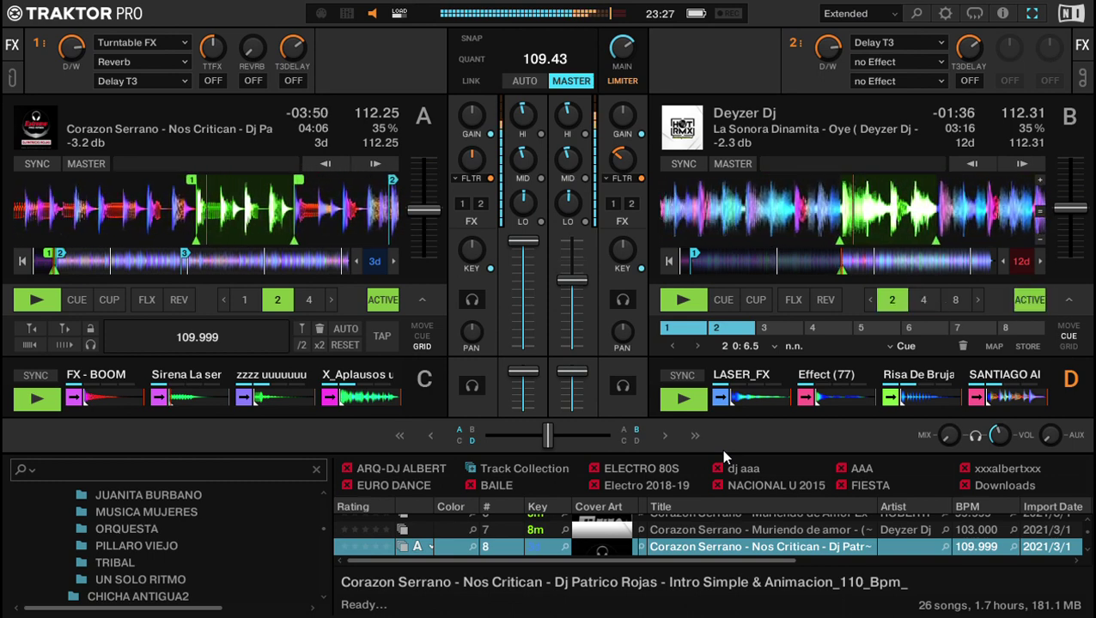
mouse_move(975, 404)
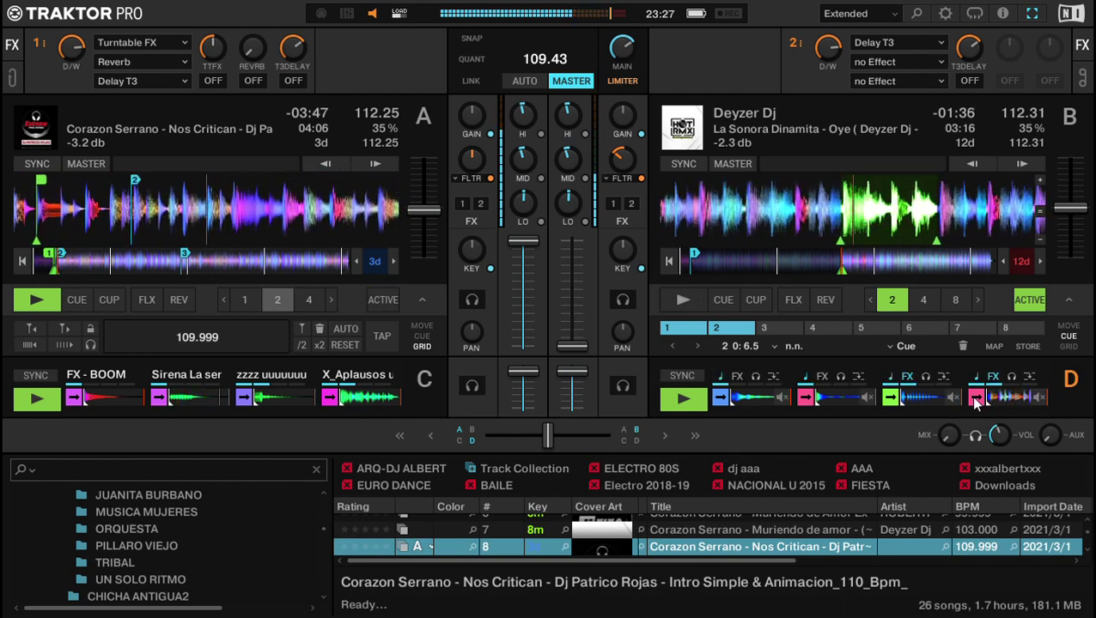
Load "Final De Este Amor (Dj Pablo Control Intro Outro) 104Bpm" into deck B and match its tempo to 112.25 BPM.
key("Tab")
key("Down")
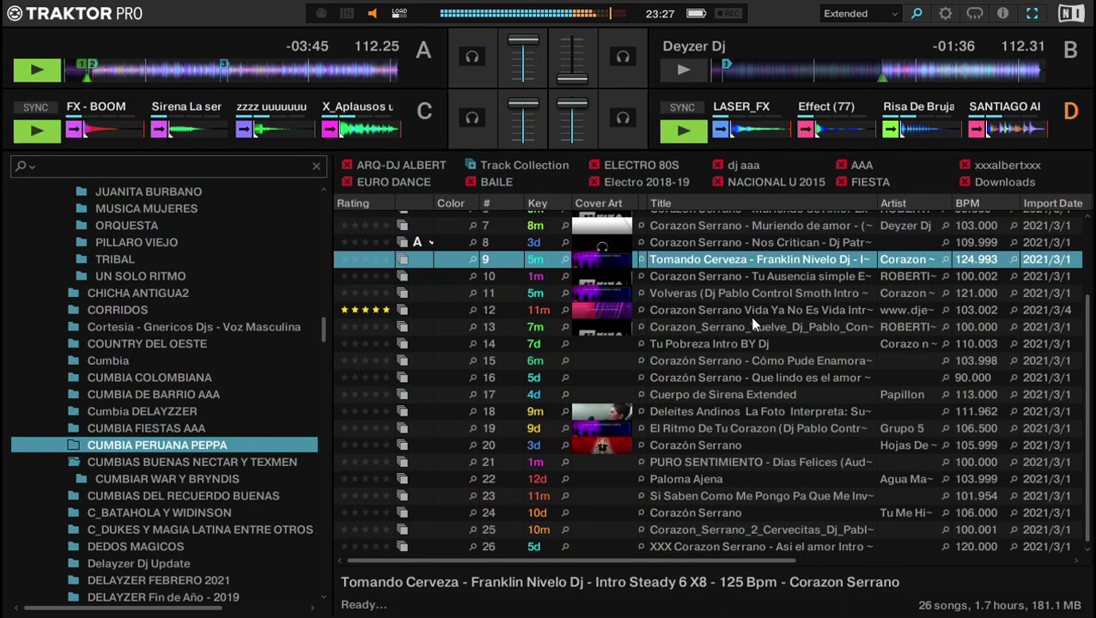
scroll(752, 308, "up", 1)
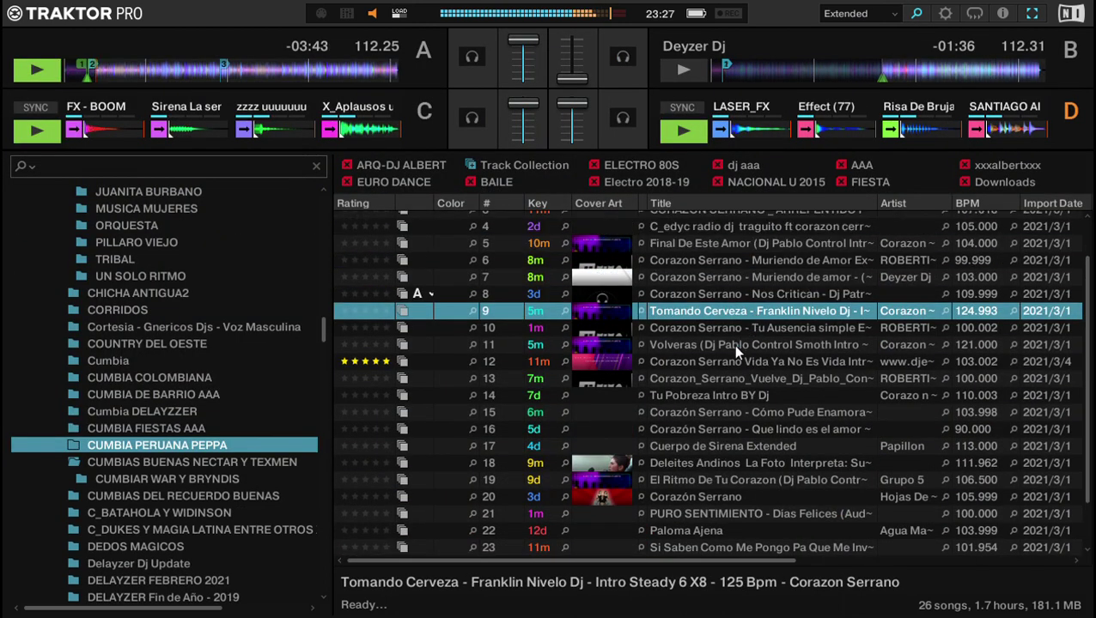
left_click(804, 228)
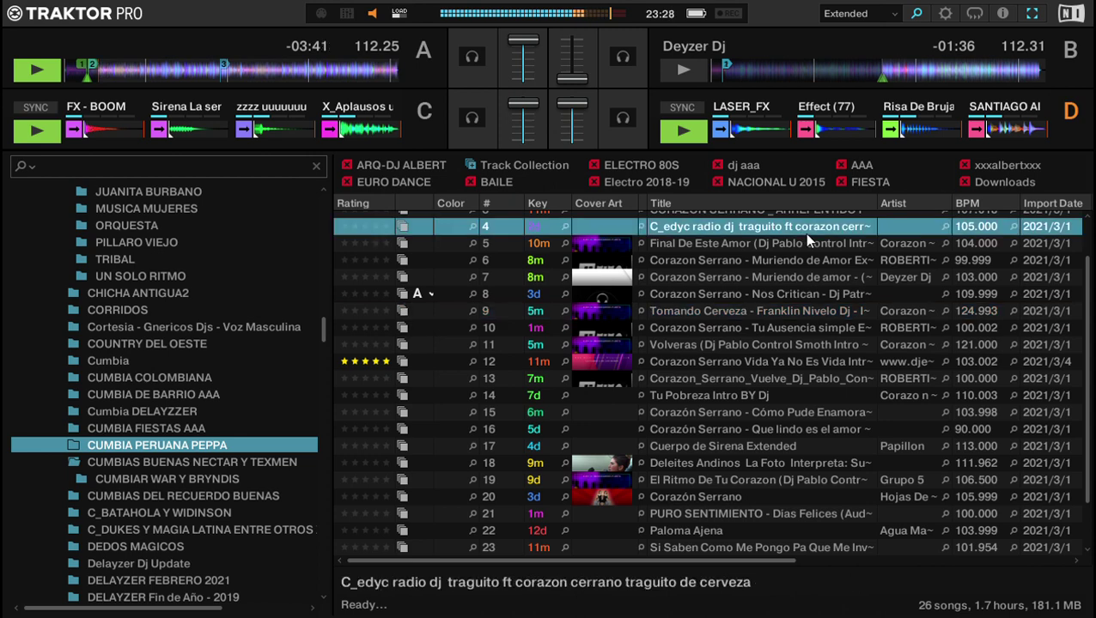
key("Down")
key("ctrl+Right")
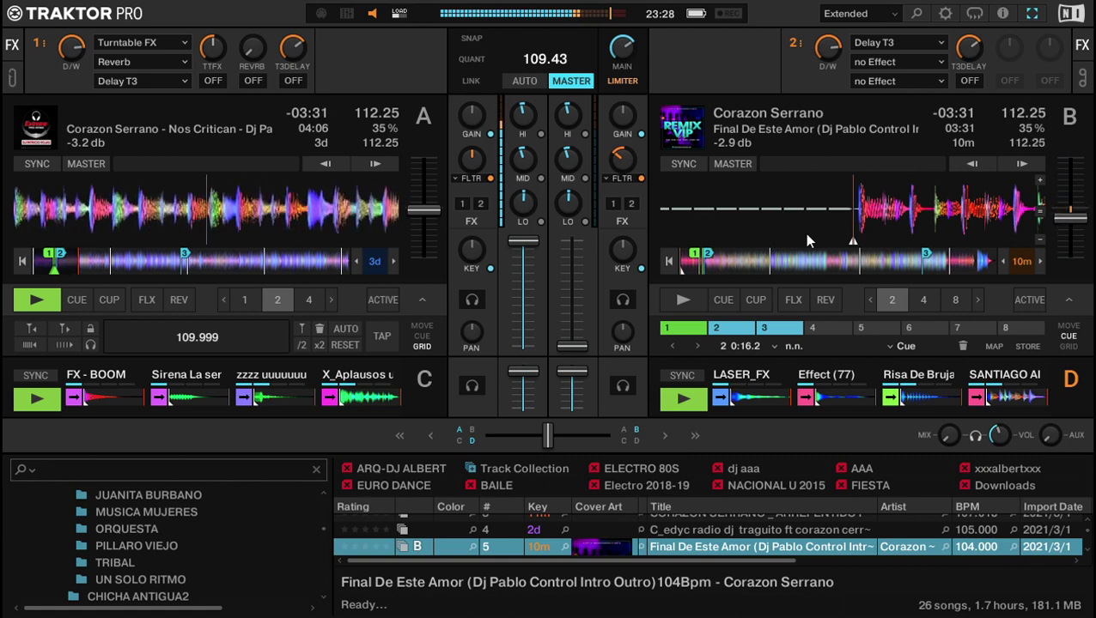
Recall the stored four-beat loop at hotcue 1 in deck B with its filter centred, and mix over from deck A to deck B.
mouse_move(622, 159)
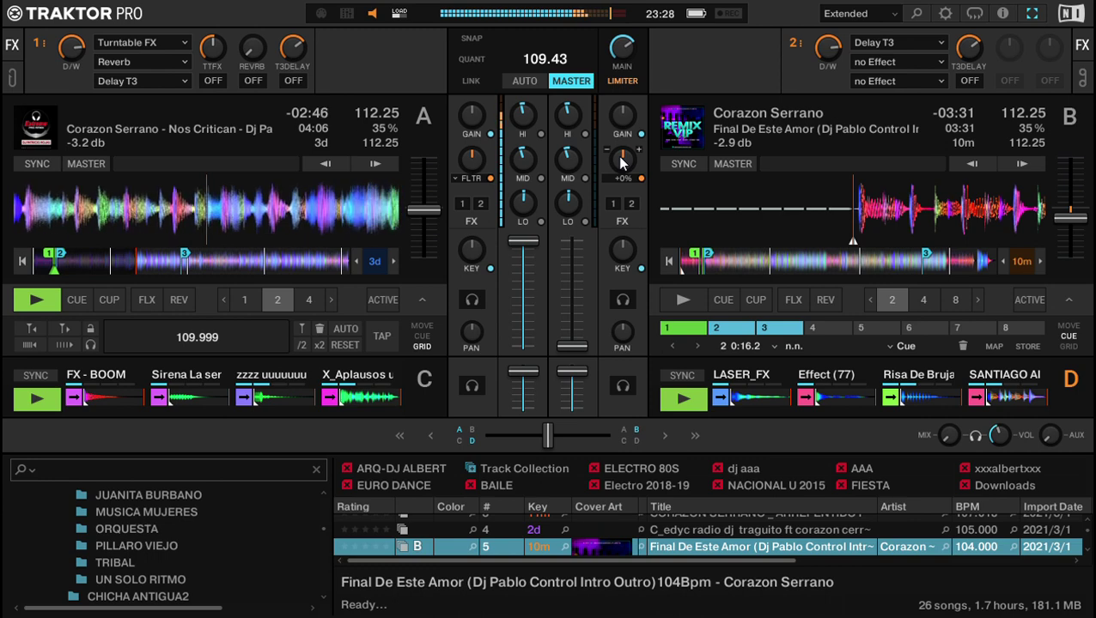
key("6")
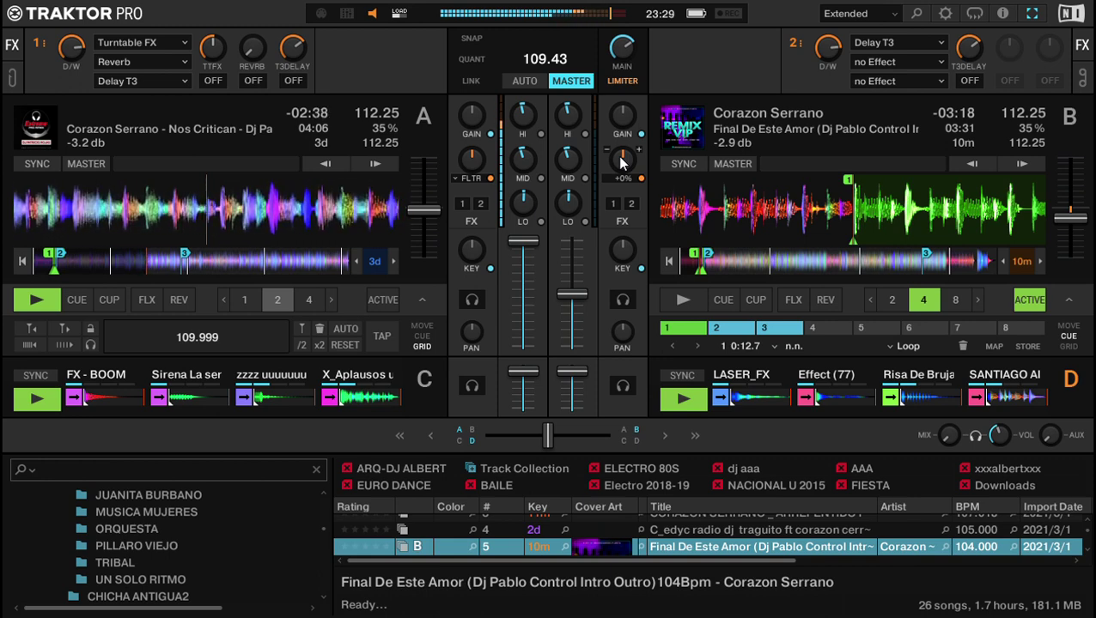
key("k")
key("l")
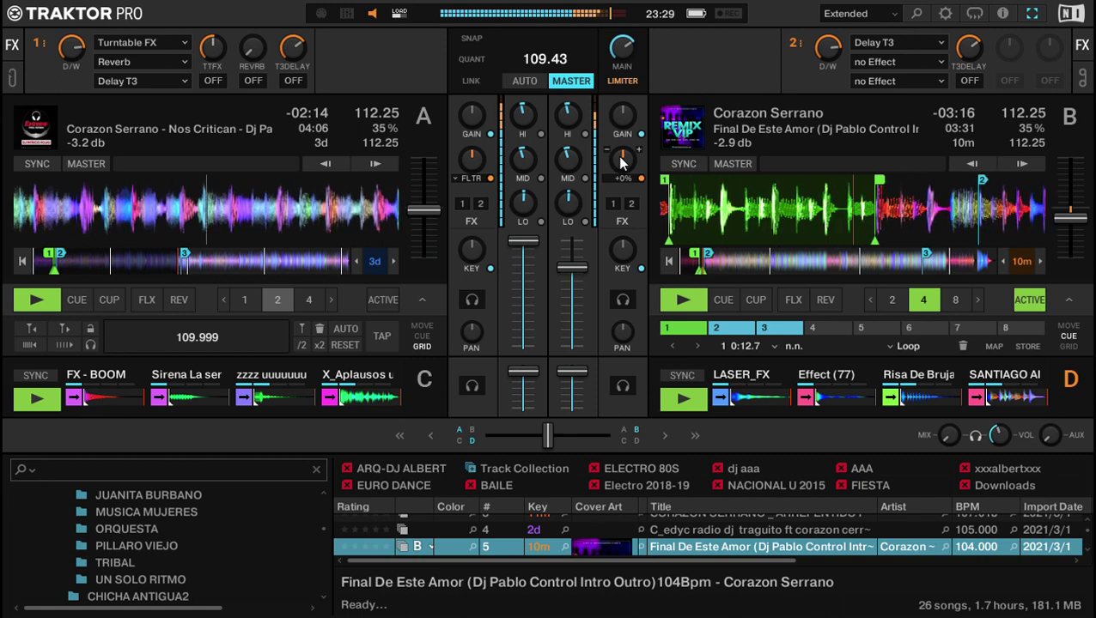
key("Left")
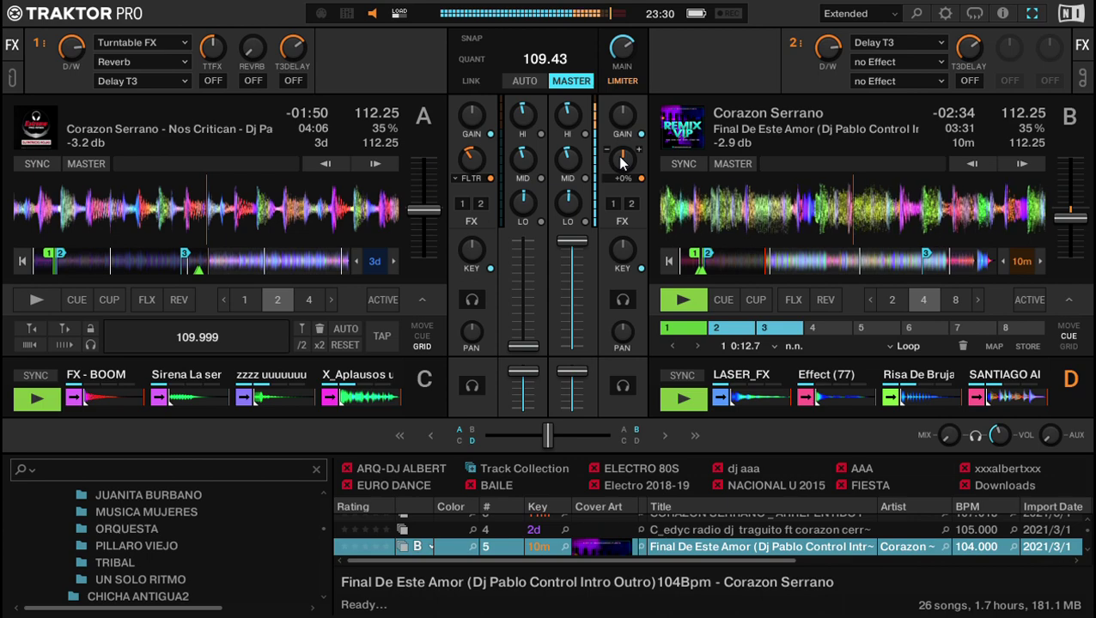
Load "Deleites Andinos La Foto" from the CUMBIA PERUANA PEPPA folder into deck A.
key("space")
key("Down")
key("Down")
key("Down")
key("Down")
key("Down")
key("Down")
key("Down")
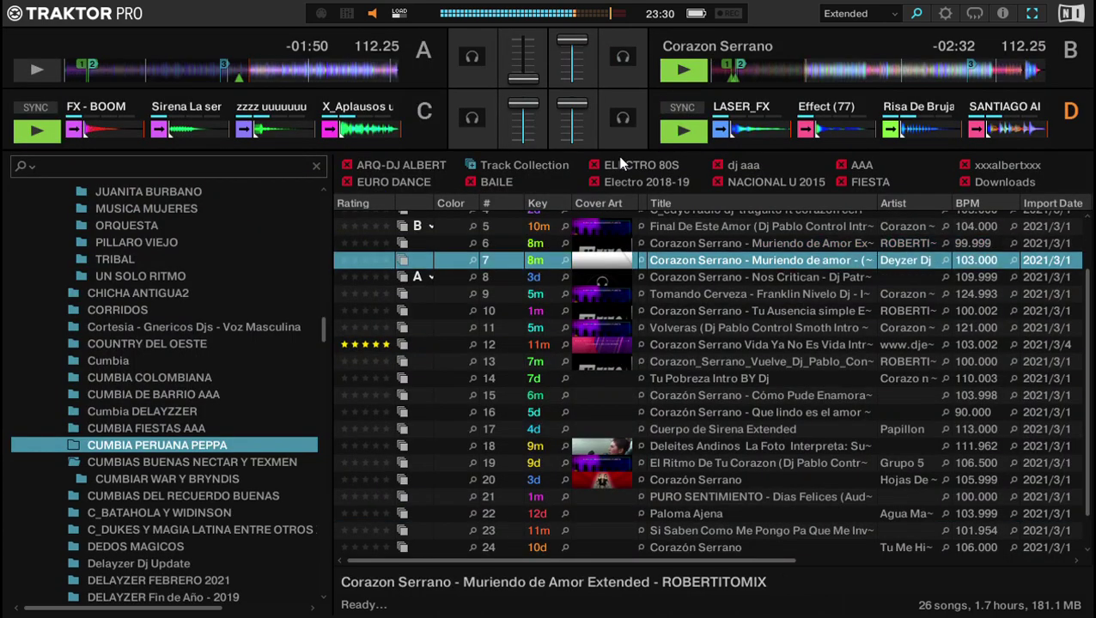
key("Down")
key("Down")
key("Down")
key("Down")
key("Down")
key("Down")
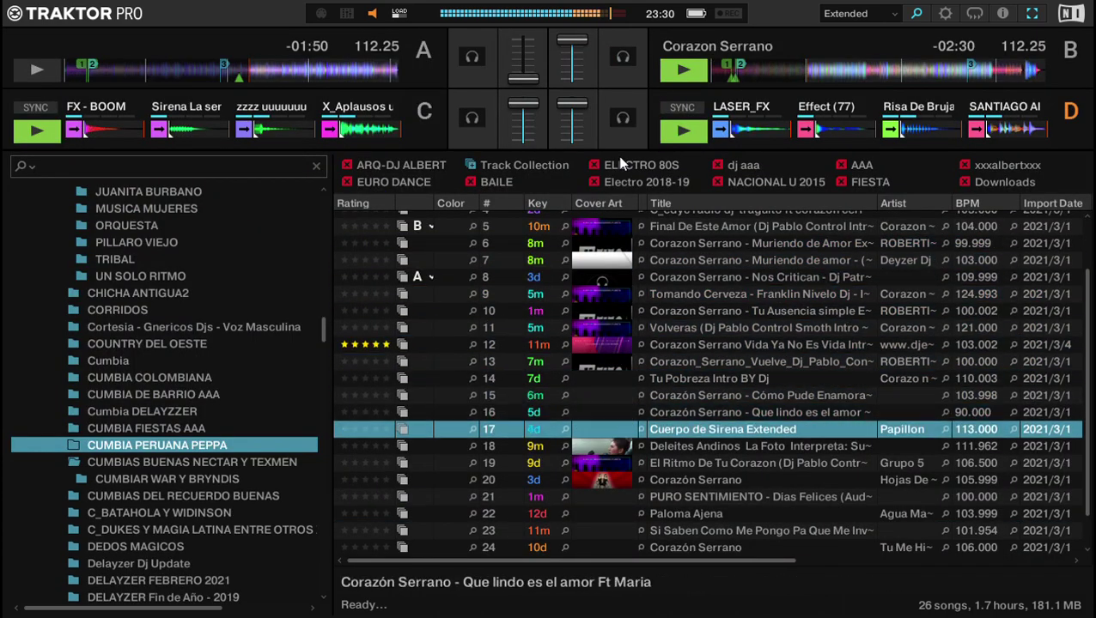
key("ctrl+Left")
key("space")
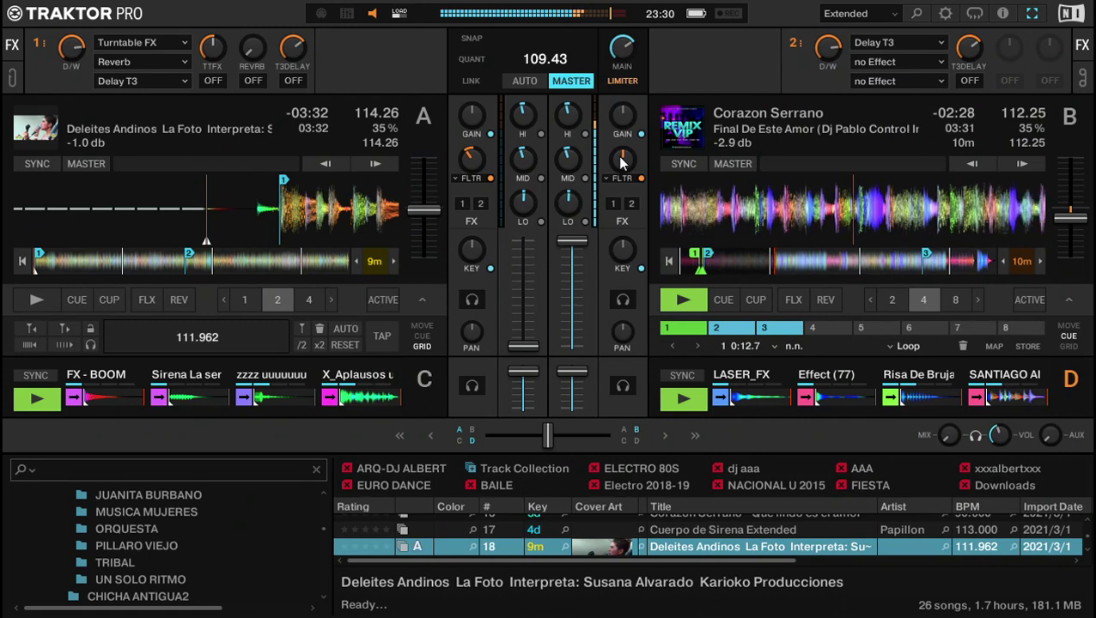
Reset deck A's filter to centre, match its tempo at 112.27 BPM and mix over from deck B to deck A.
double_click(478, 167)
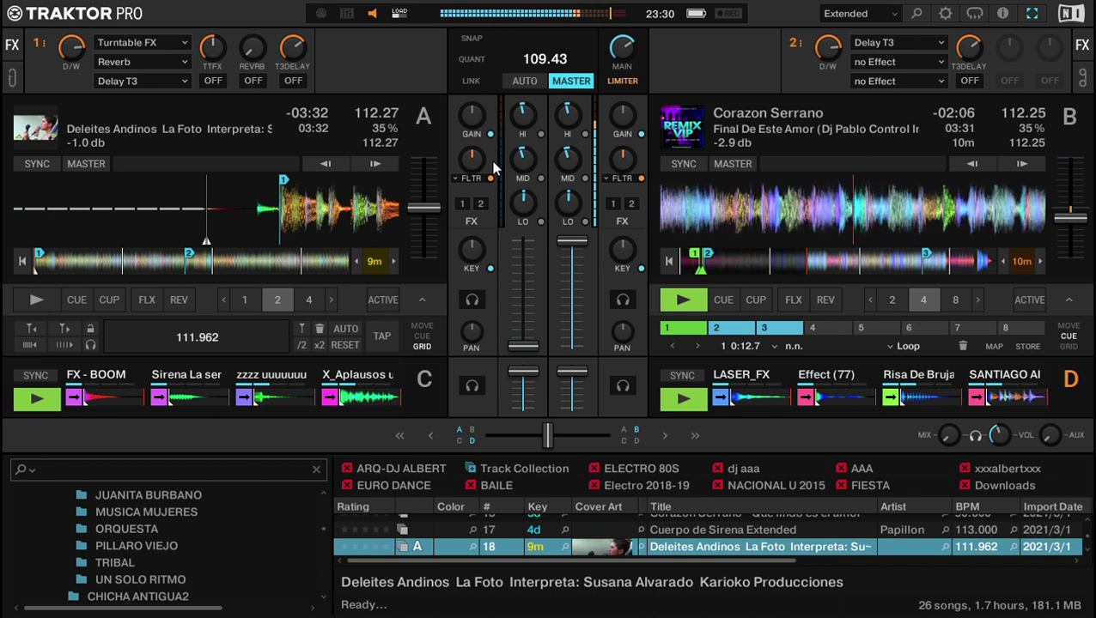
mouse_move(625, 164)
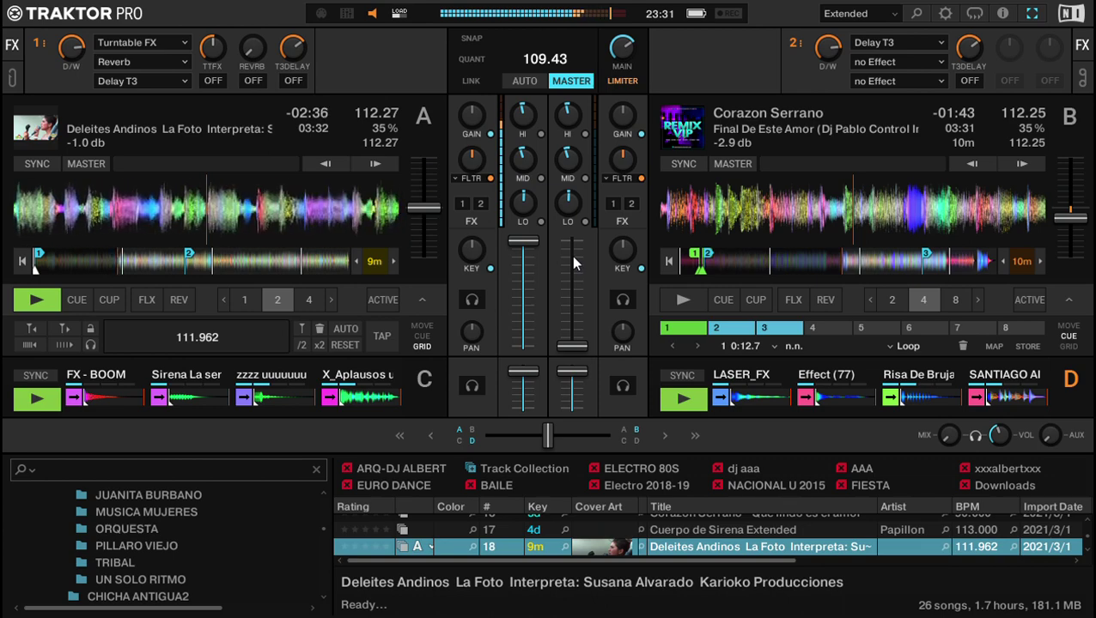
Load "Corazón Serrano - Hojas De Coca" from the CUMBIA PERUANA PEPPA folder into deck B.
key("space")
key("Down")
key("Down")
key("Down")
key("Up")
key("ctrl+Right")
key("space")
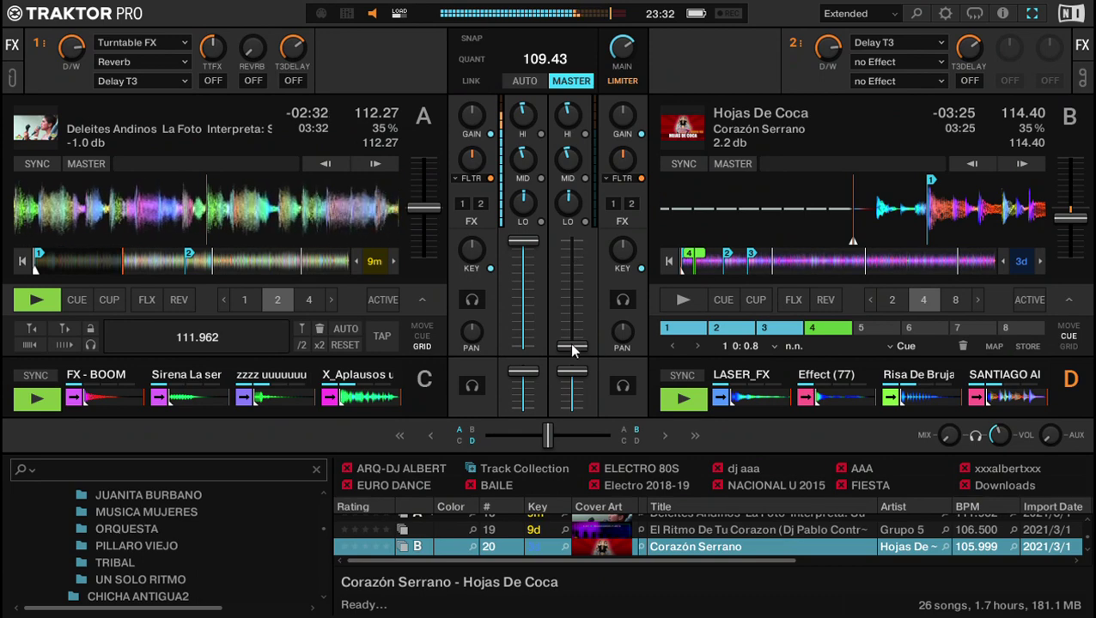
Delete the stored loop at hotcue 4 in deck B and mix over from deck A, starting at hotcue 1 with tempo at 112.23 BPM.
left_click(824, 330)
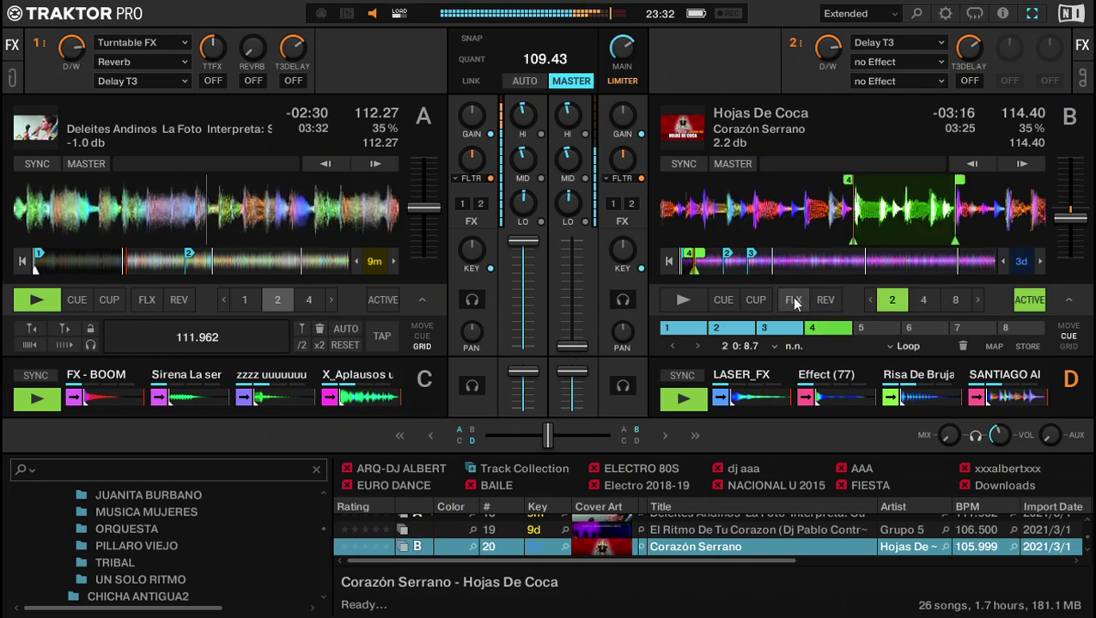
left_click(962, 344)
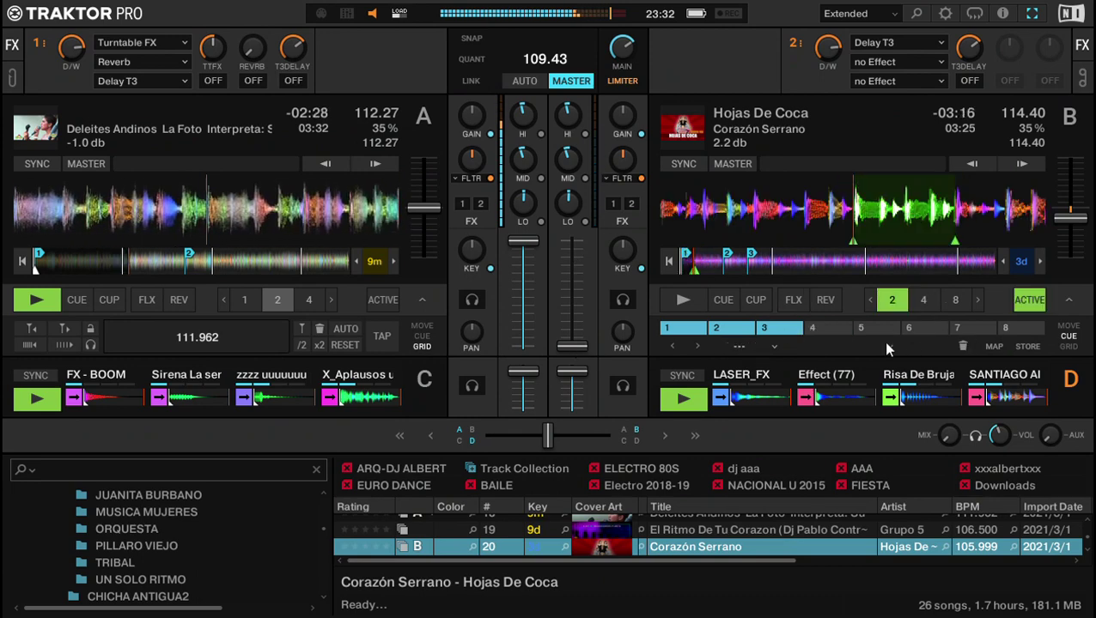
left_click(691, 330)
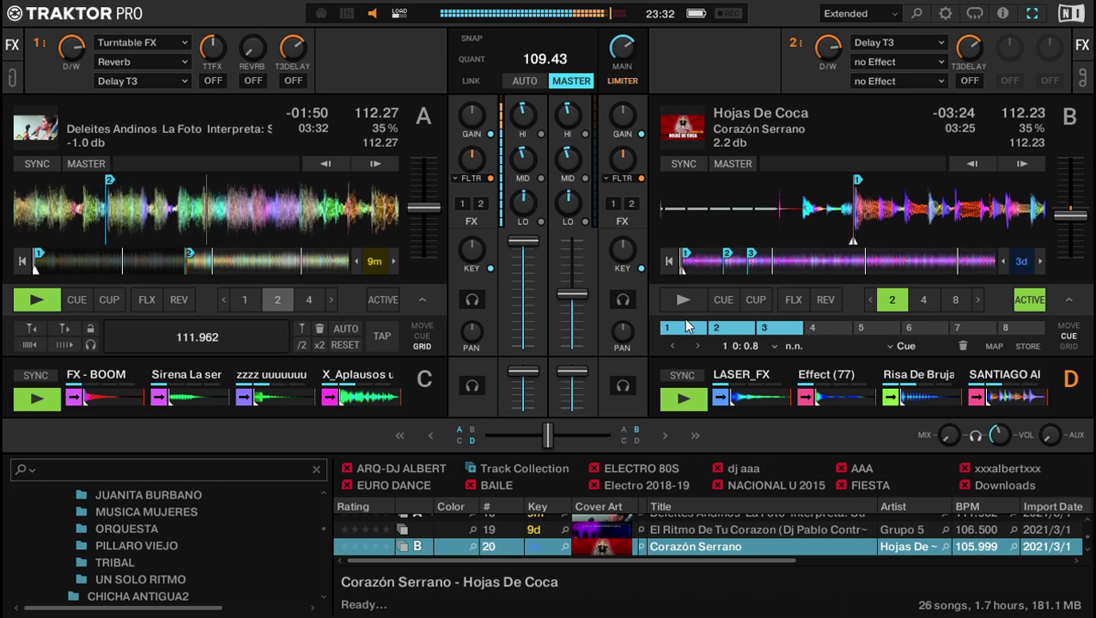
left_click(687, 326)
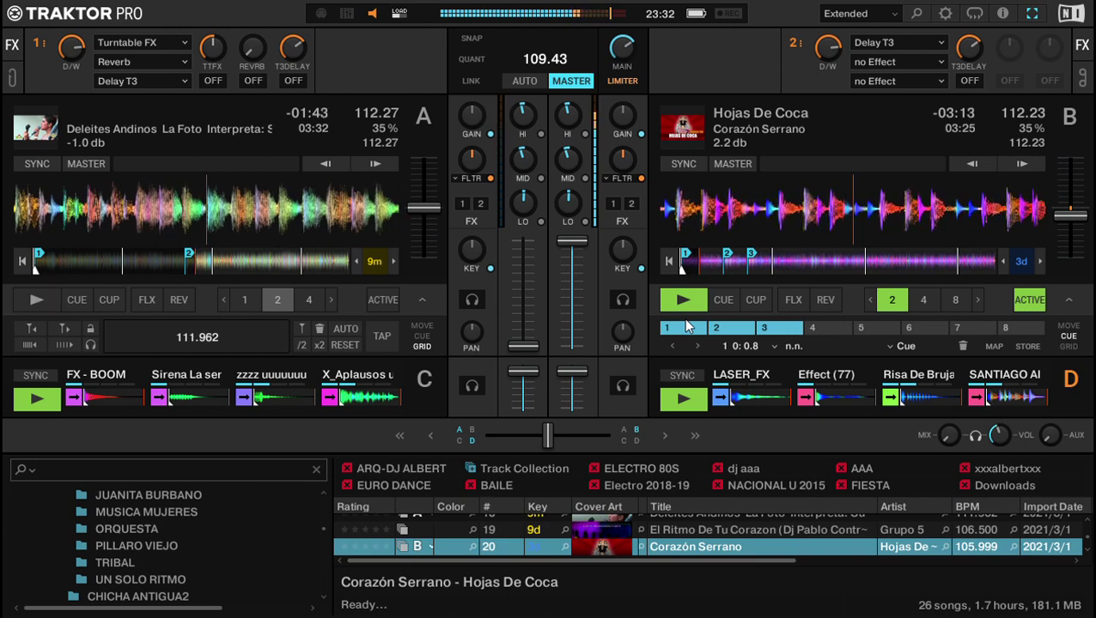
Load "Papillon - Cuerpo de Sirena Extended" from the CUMBIA PERUANA PEPPA folder into deck A.
mouse_move(806, 409)
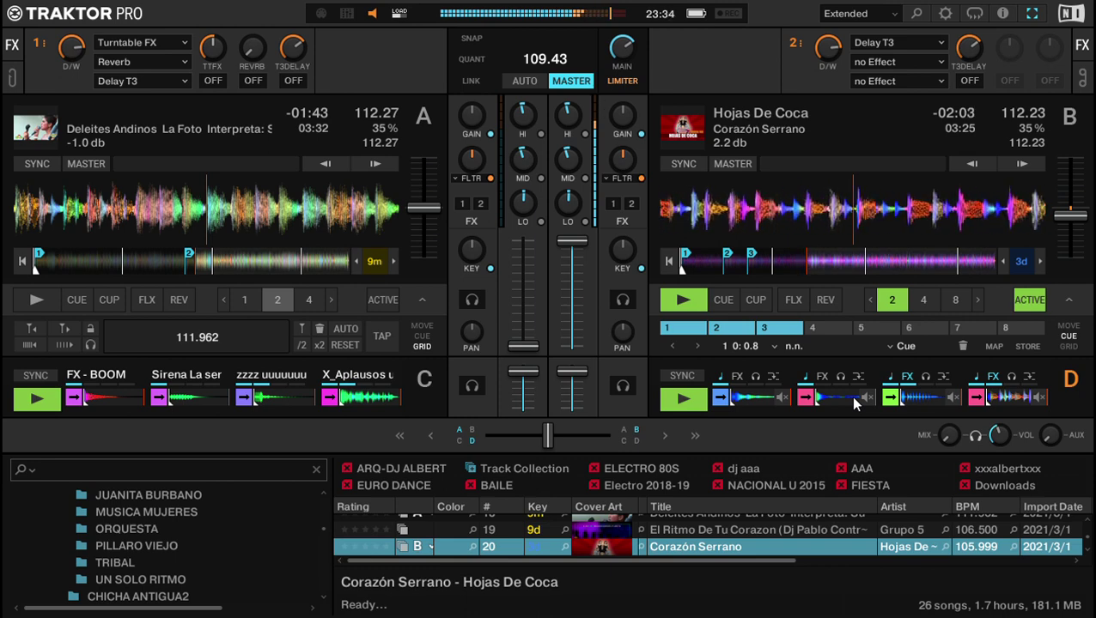
key("space")
key("Down")
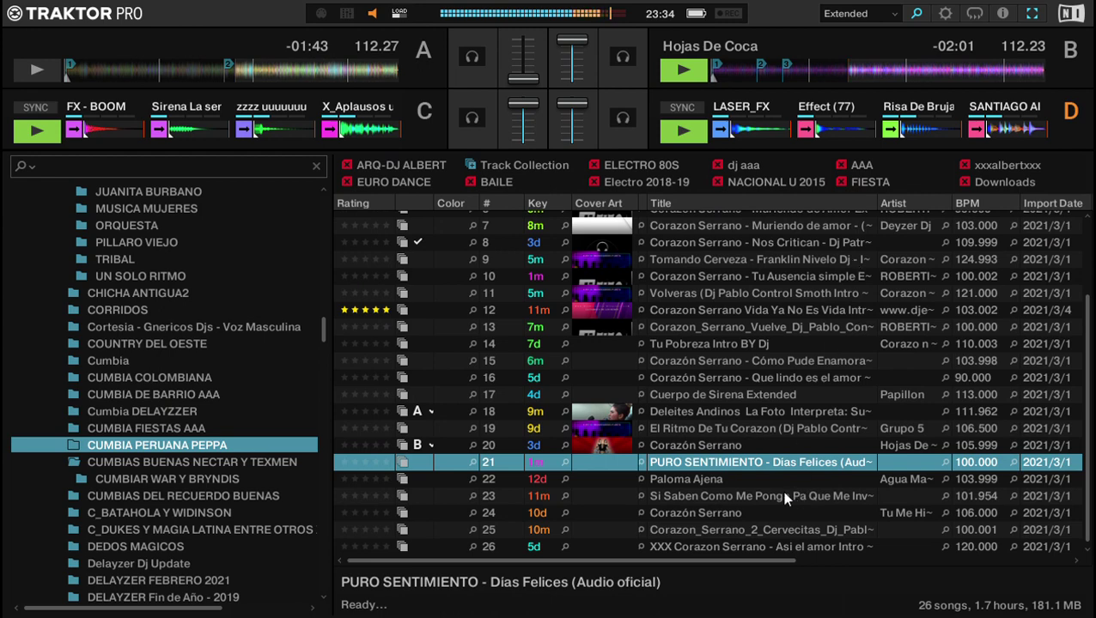
left_click(740, 397)
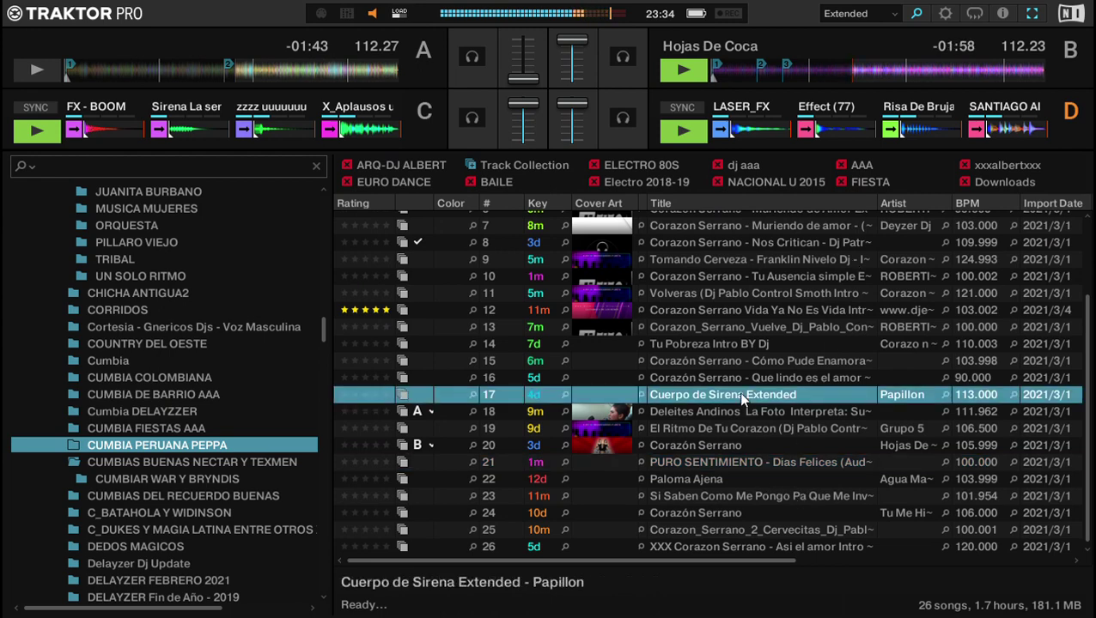
key("ctrl+Left")
key("space")
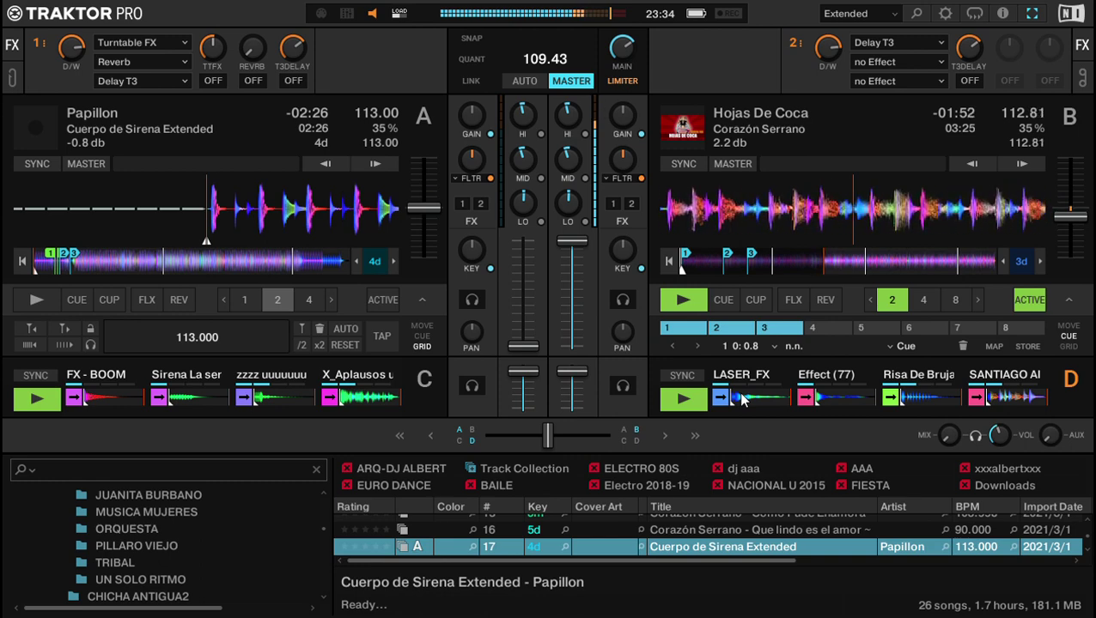
Recall the stored loop at hotcue 1 in deck A and mix over from deck B, looping two beats of deck B with its filter lowered.
key("1")
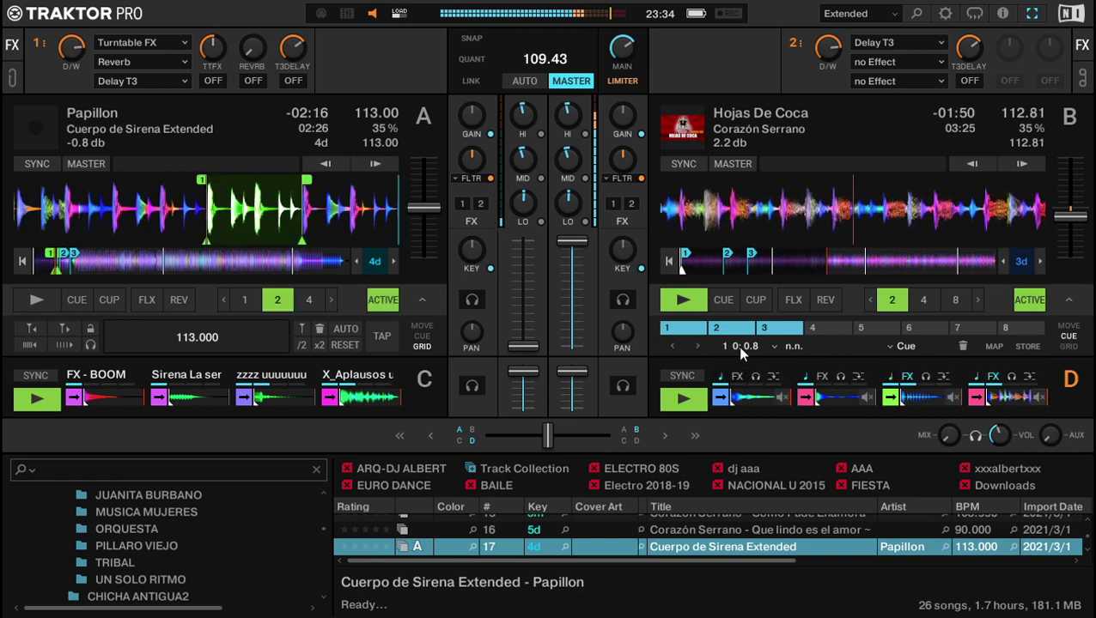
left_click_drag(523, 346, 523, 284)
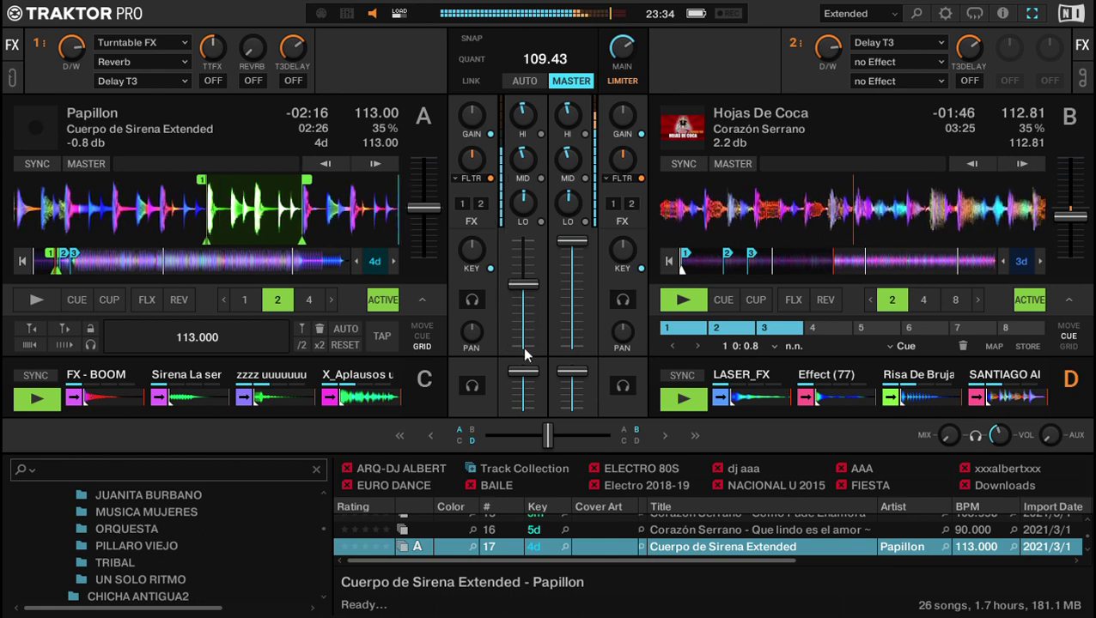
key("s")
key("w")
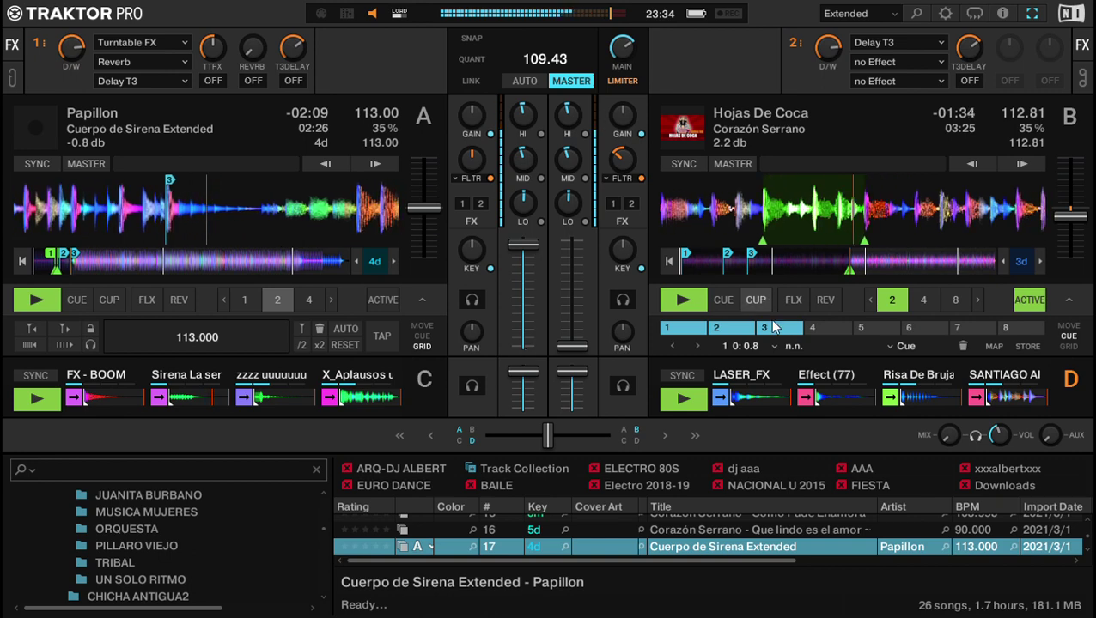
Set the Turntable FX amount to +59% and route deck A through effect unit 1 for about 20 seconds.
mouse_move(967, 398)
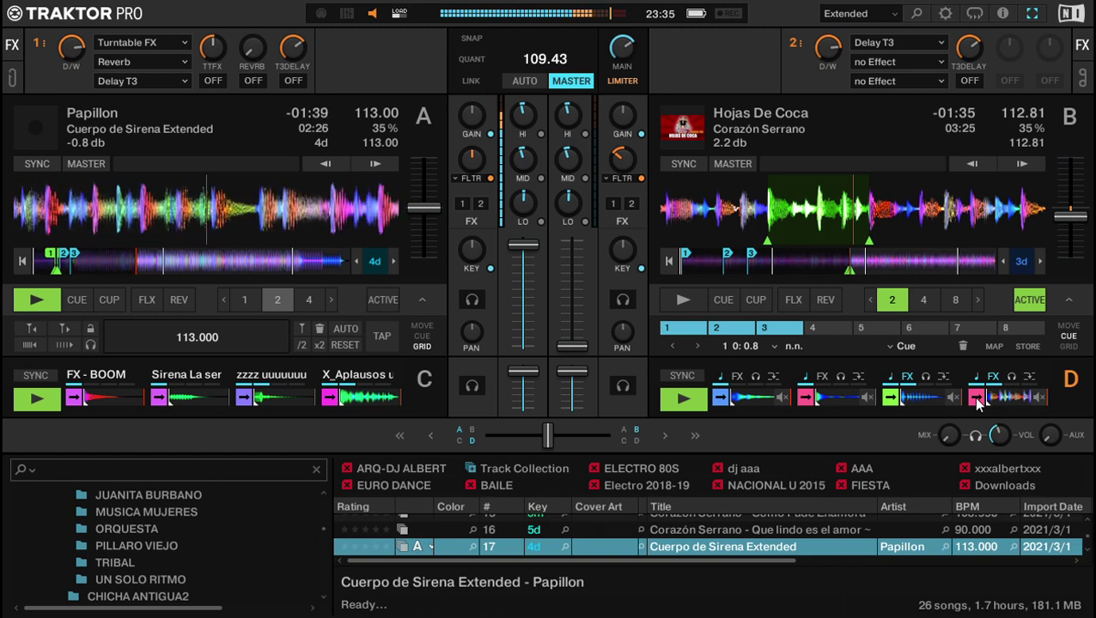
left_click_drag(201, 51, 201, 26)
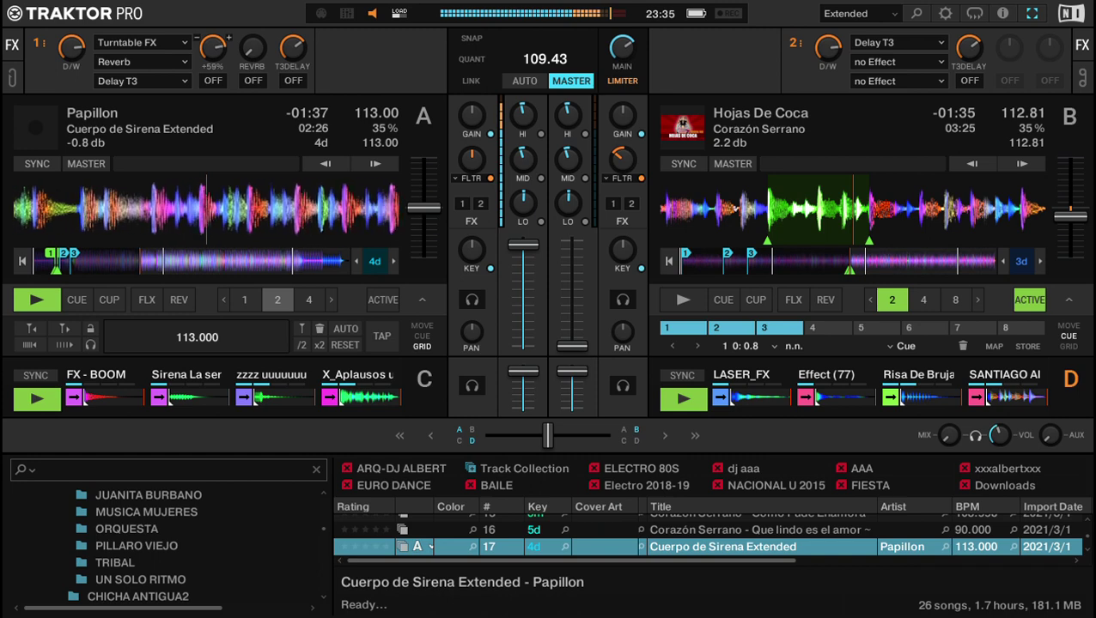
left_click(462, 203)
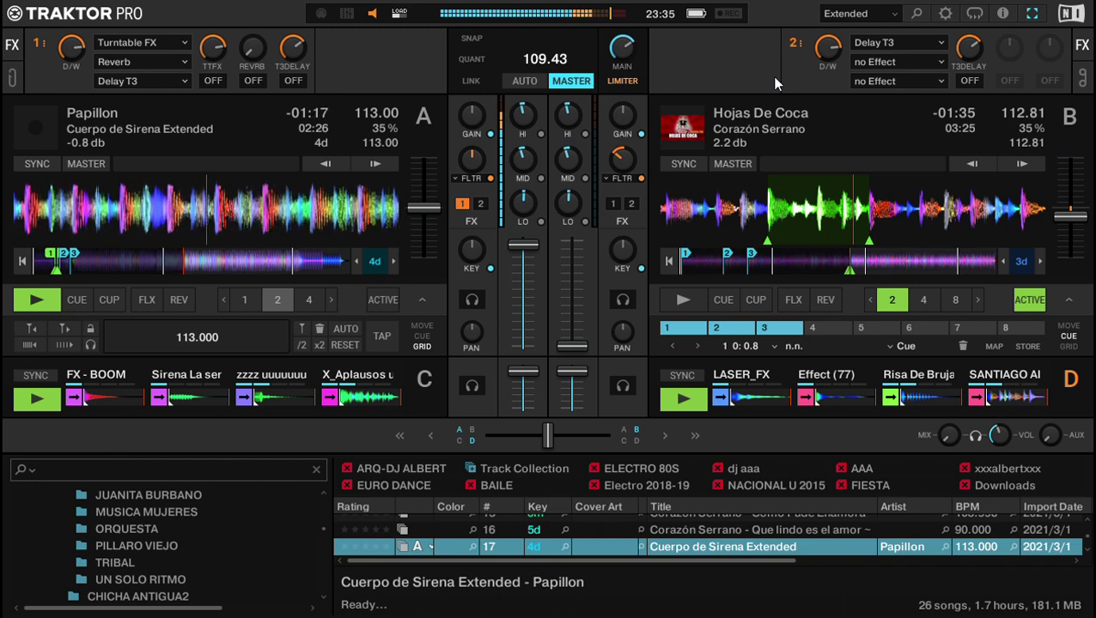
left_click(464, 203)
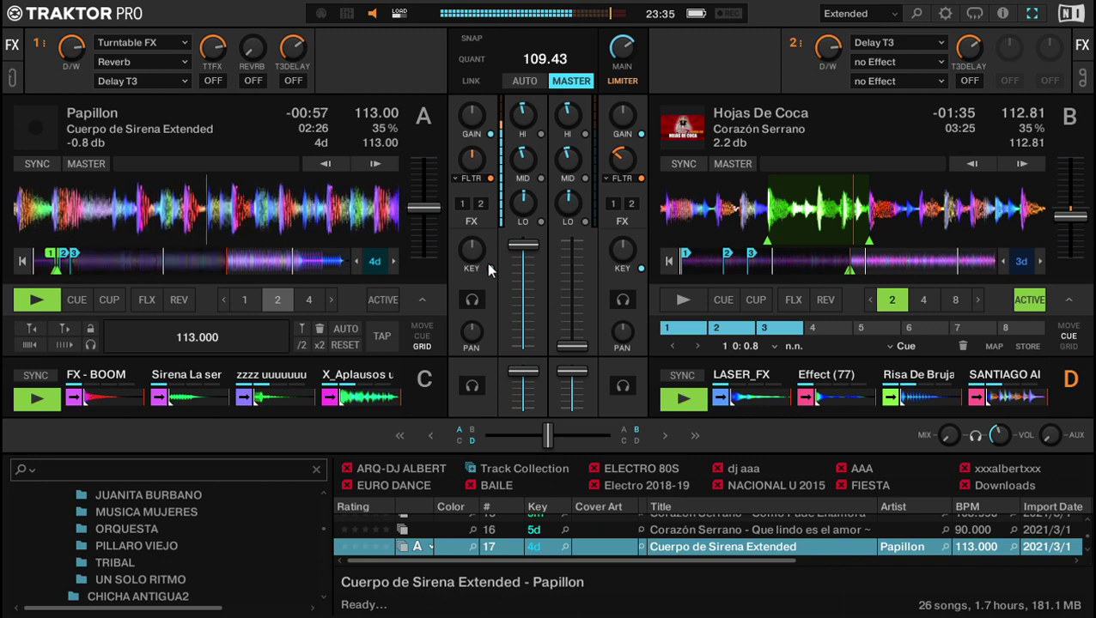
Load "Deleites Andinos La Foto" from the CUMBIA PERUANA PEPPA folder into deck B.
key("Down")
scroll(751, 468, "up", 2)
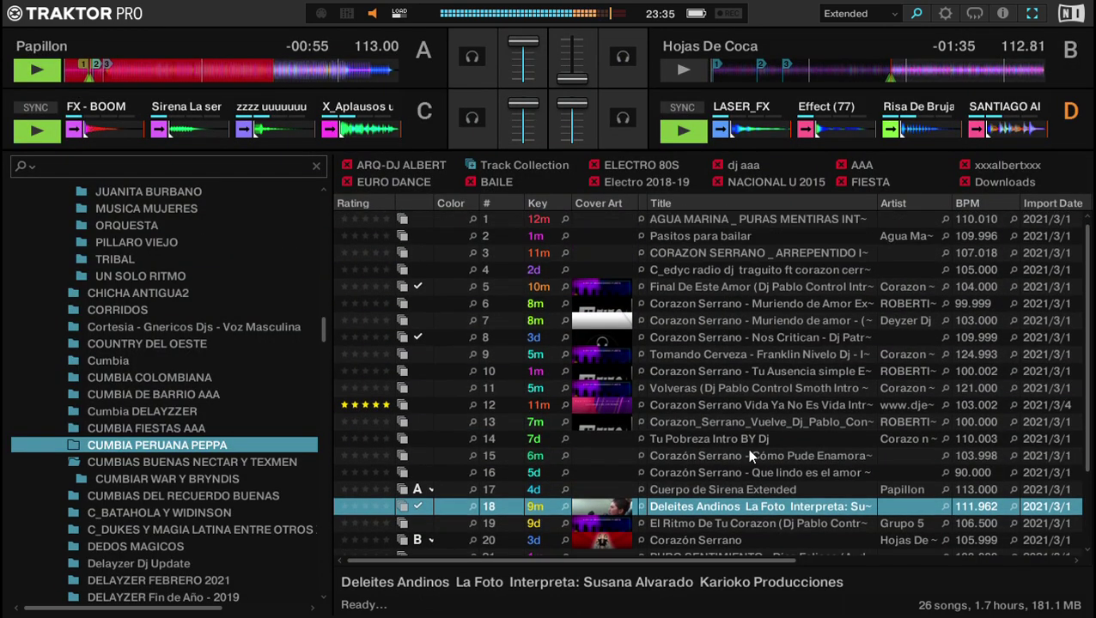
scroll(756, 428, "down", 2)
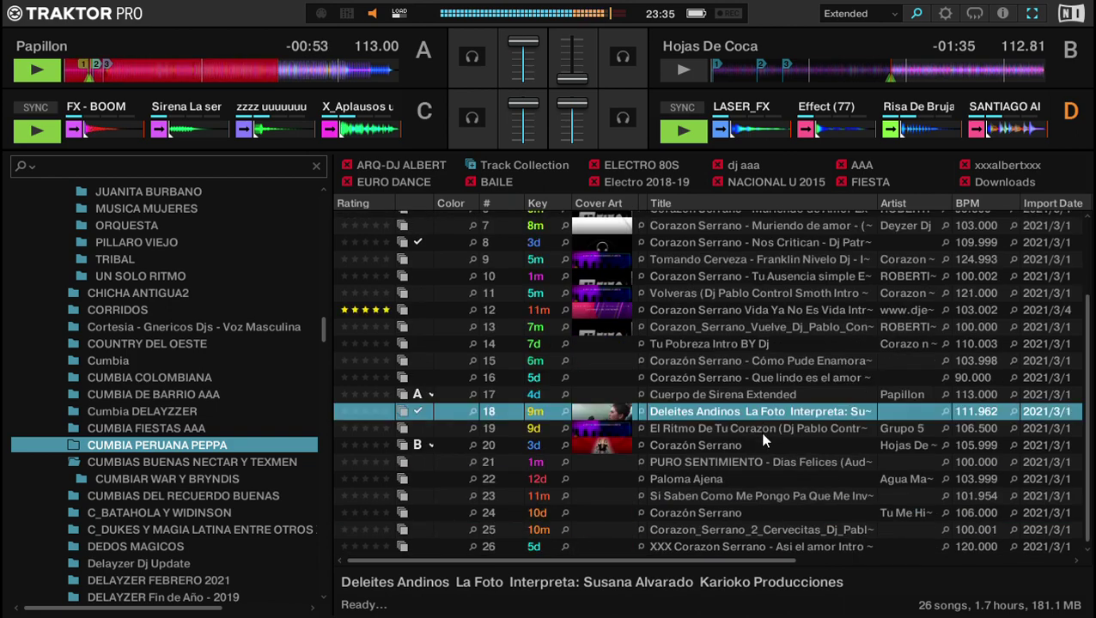
scroll(739, 421, "up", 1)
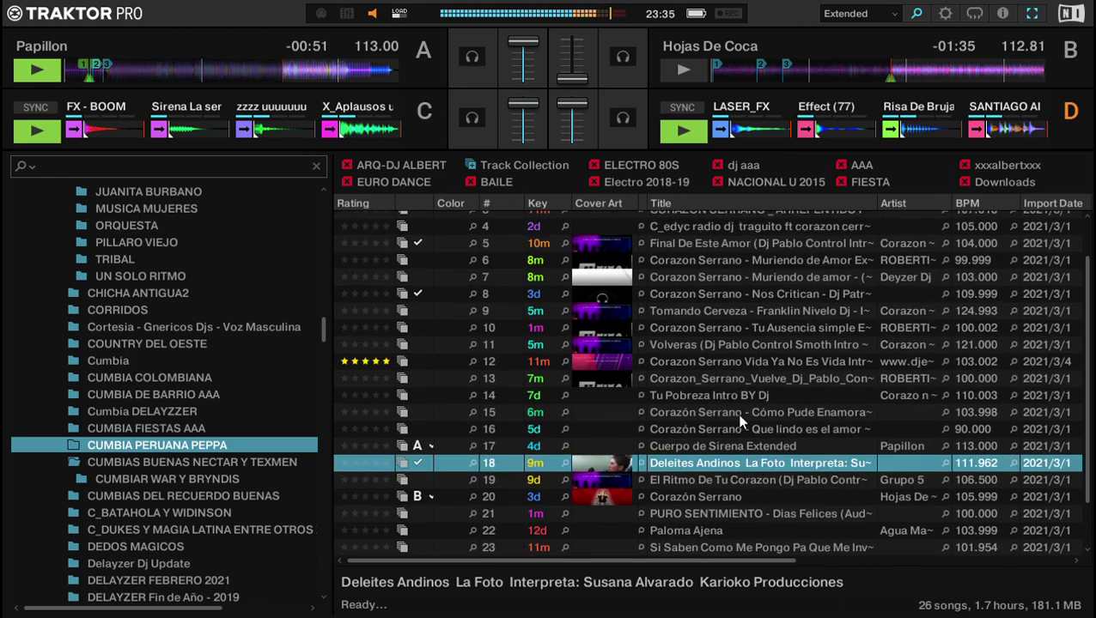
key("ctrl+Right")
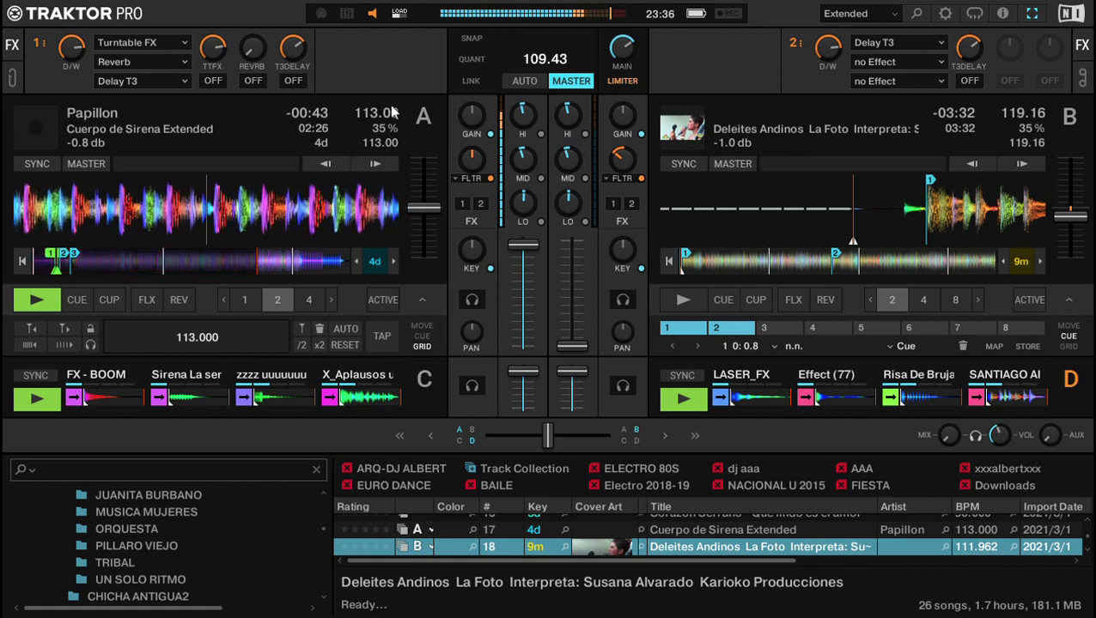
Lower deck A's filter and apply the Turntable FX to it through effect unit 1.
left_click(462, 203)
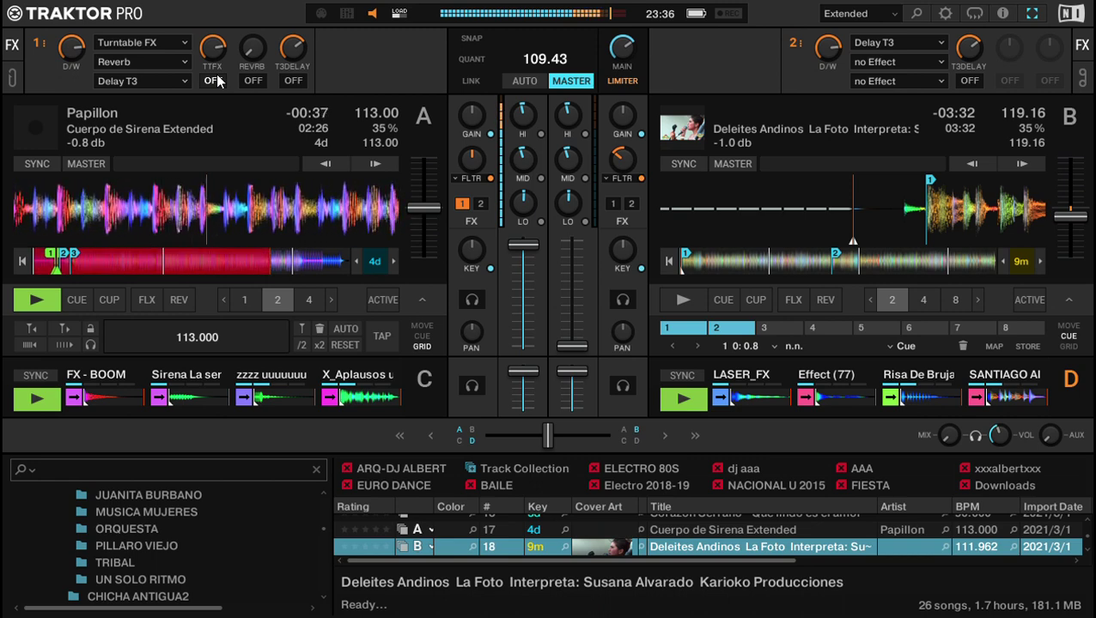
left_click_drag(474, 172, 474, 191)
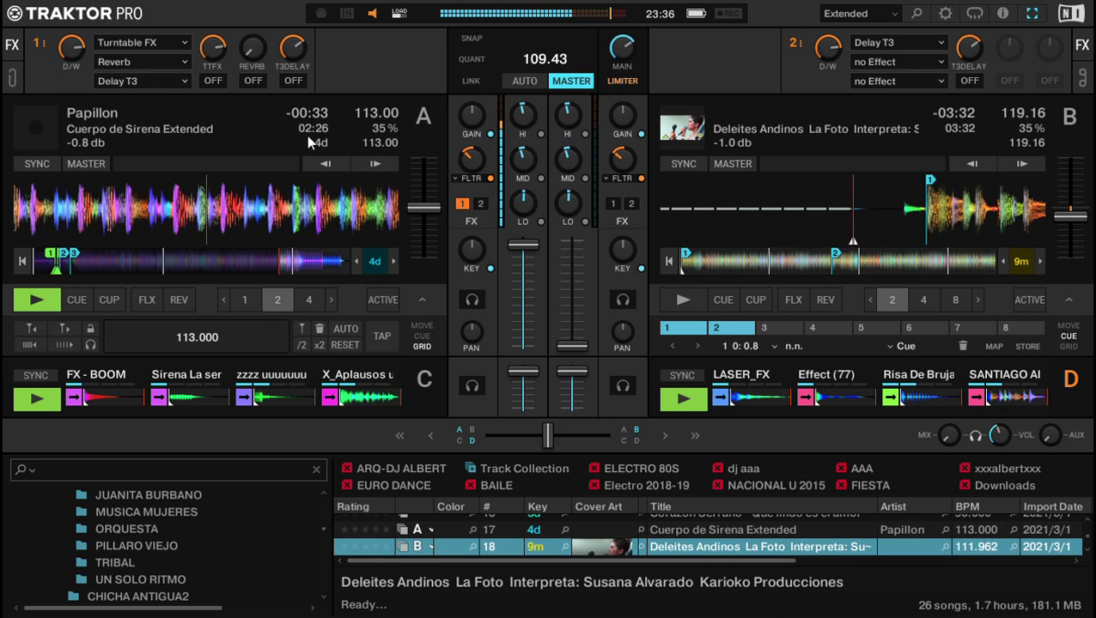
left_click(213, 81)
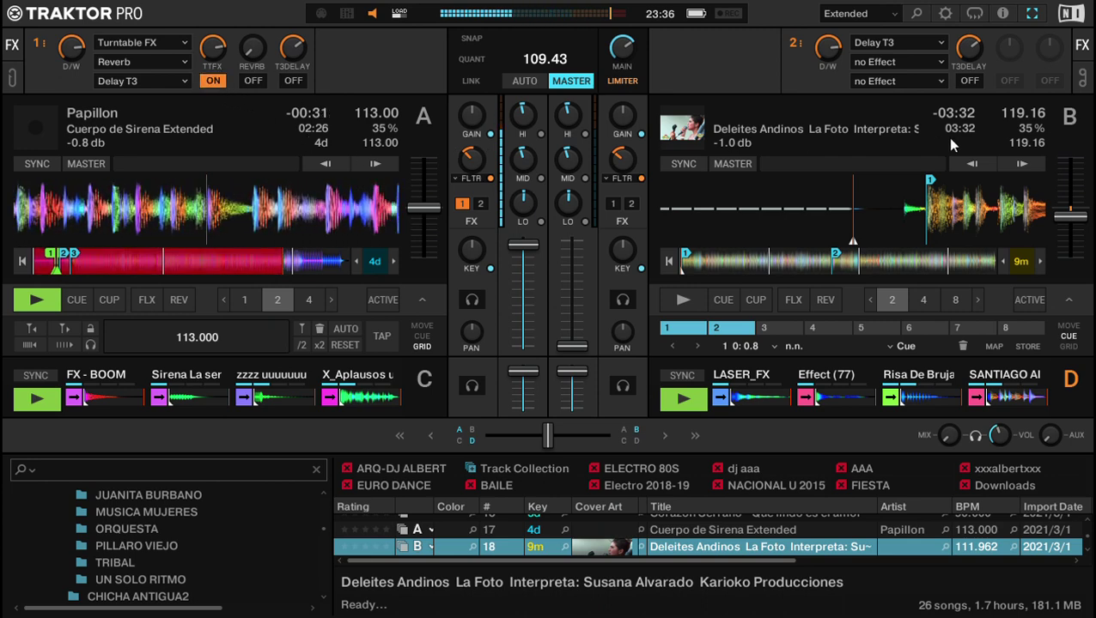